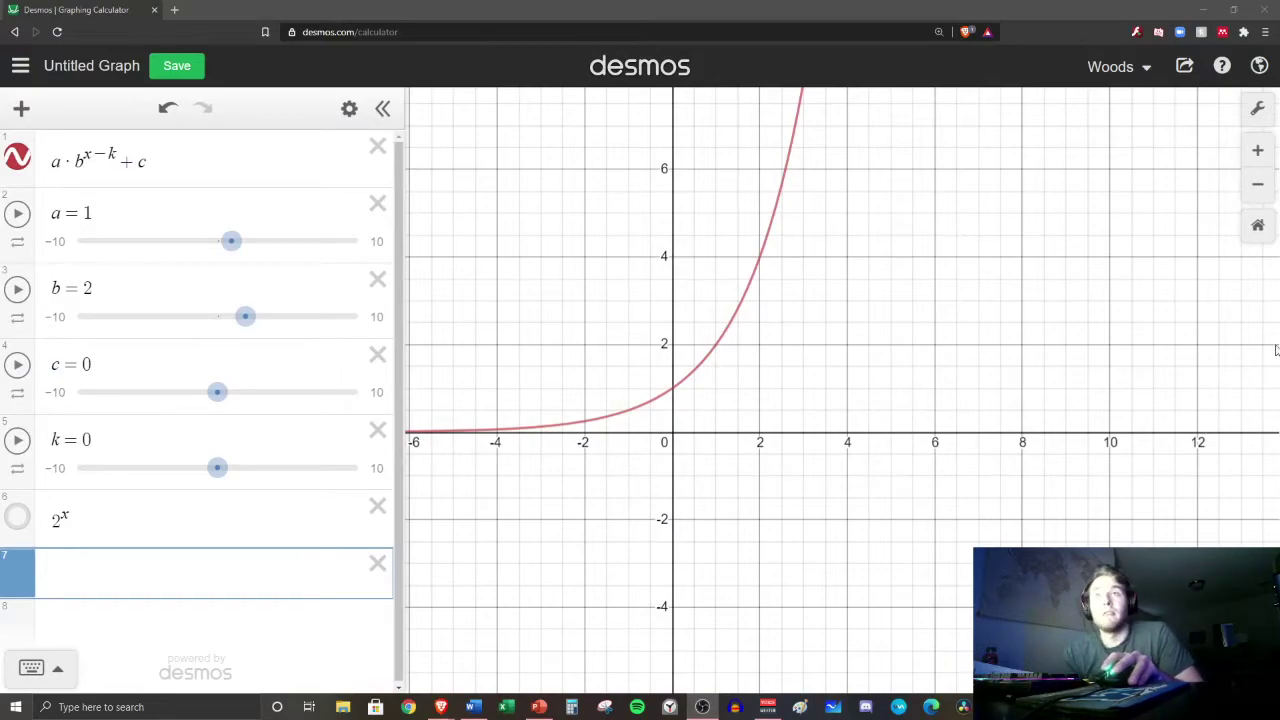
Turn on Projector Mode for the graph and shift the graph so more of the negative x-axis shows.
{"action": "left_click", "coordinate": [1257, 108]}
{"action": "left_click", "coordinate": [1106, 130]}
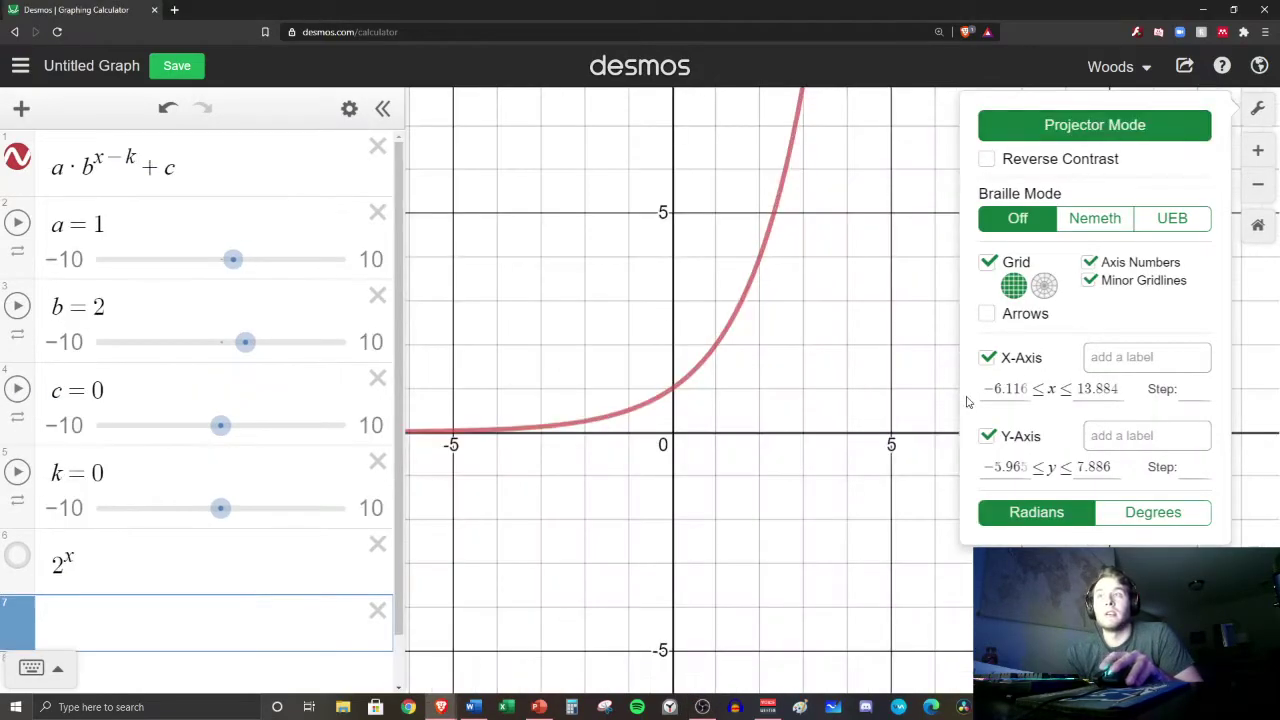
{"action": "left_click", "coordinate": [885, 440]}
{"action": "left_click_drag", "start_coordinate": [810, 415], "coordinate": [962, 443]}
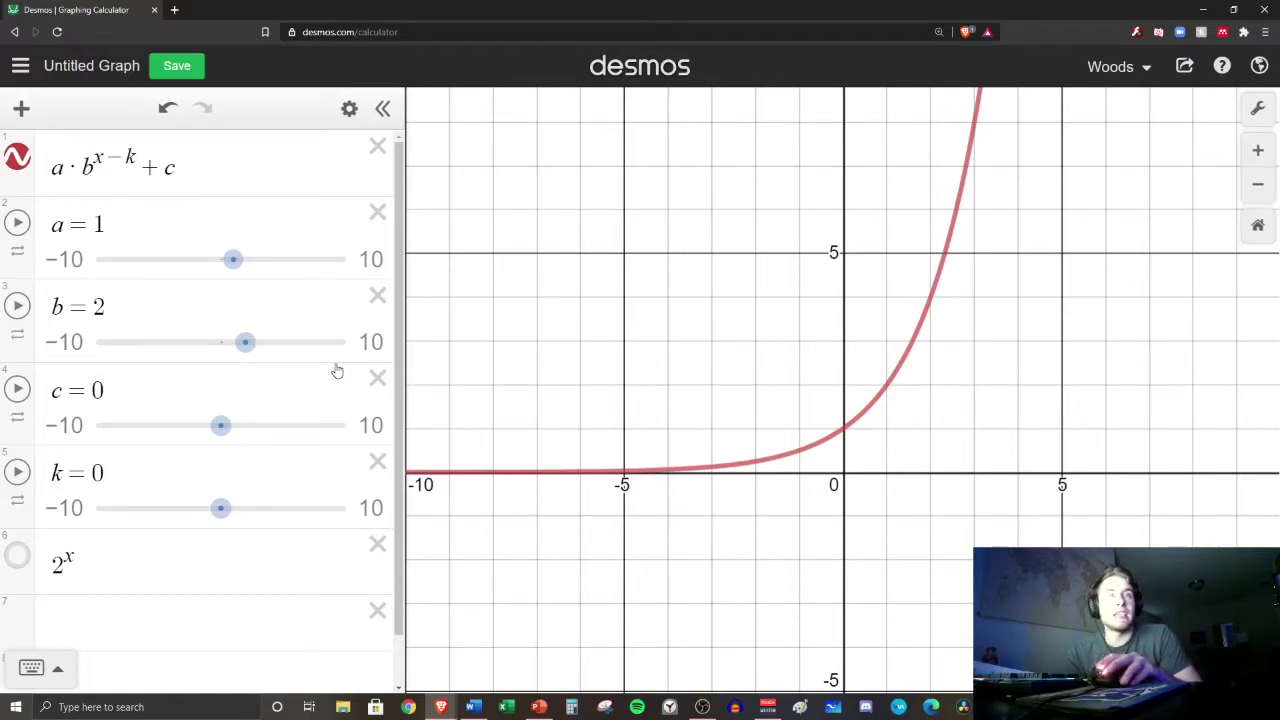
Show and hide the 2^x curve to compare it with the curve of a·b^(x−k)+c.
{"action": "left_click", "coordinate": [18, 556]}
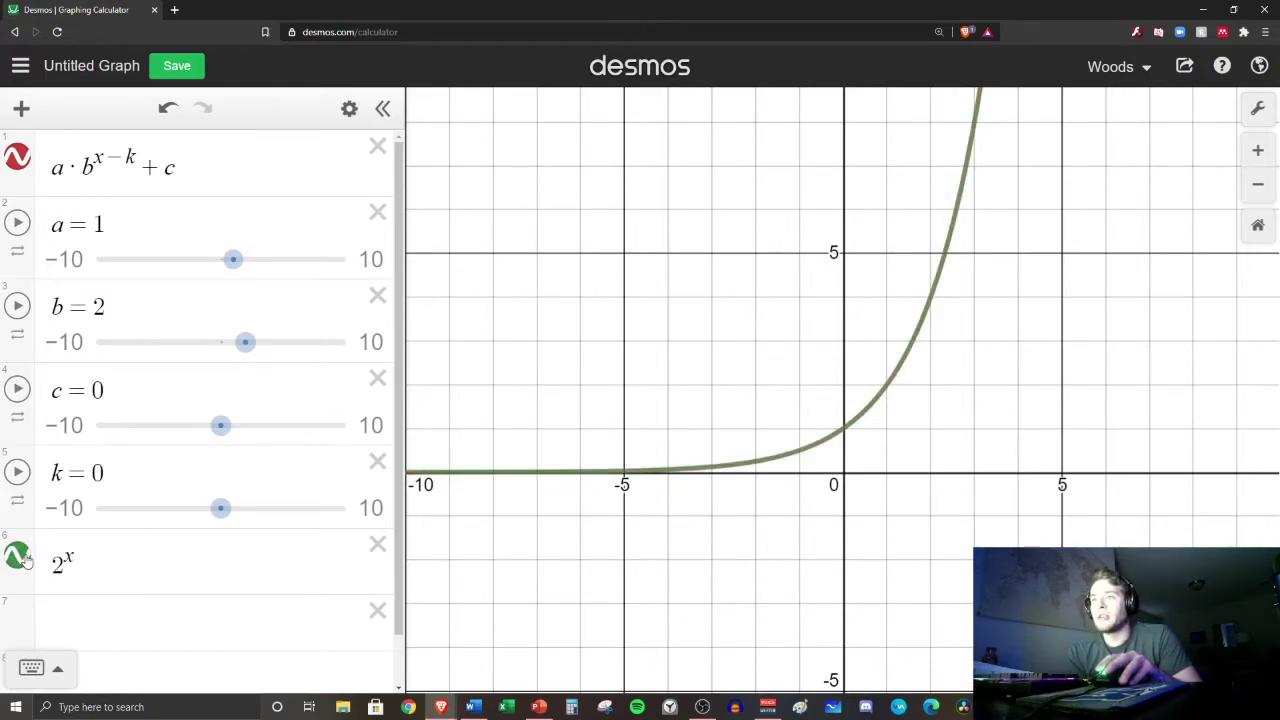
{"action": "left_click", "coordinate": [22, 558]}
{"action": "left_click", "coordinate": [22, 558]}
{"action": "left_click", "coordinate": [24, 562]}
{"action": "left_click", "coordinate": [25, 566]}
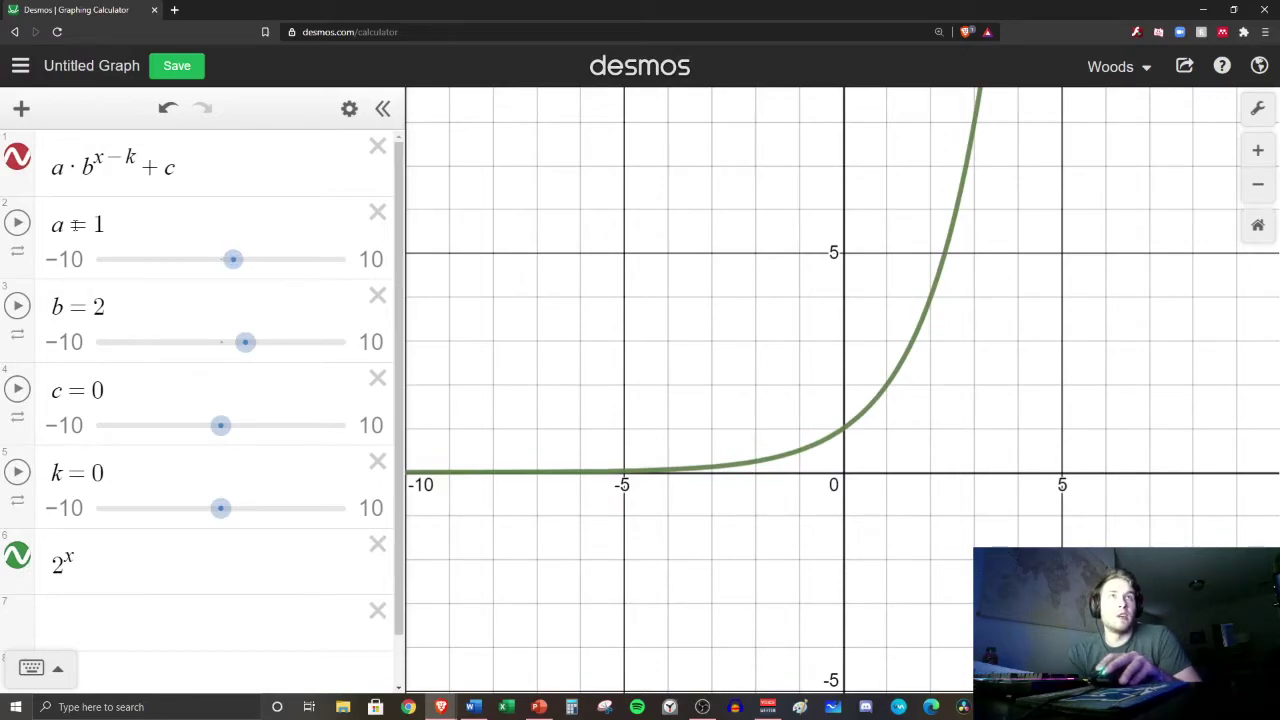
{"action": "left_click", "coordinate": [18, 558]}
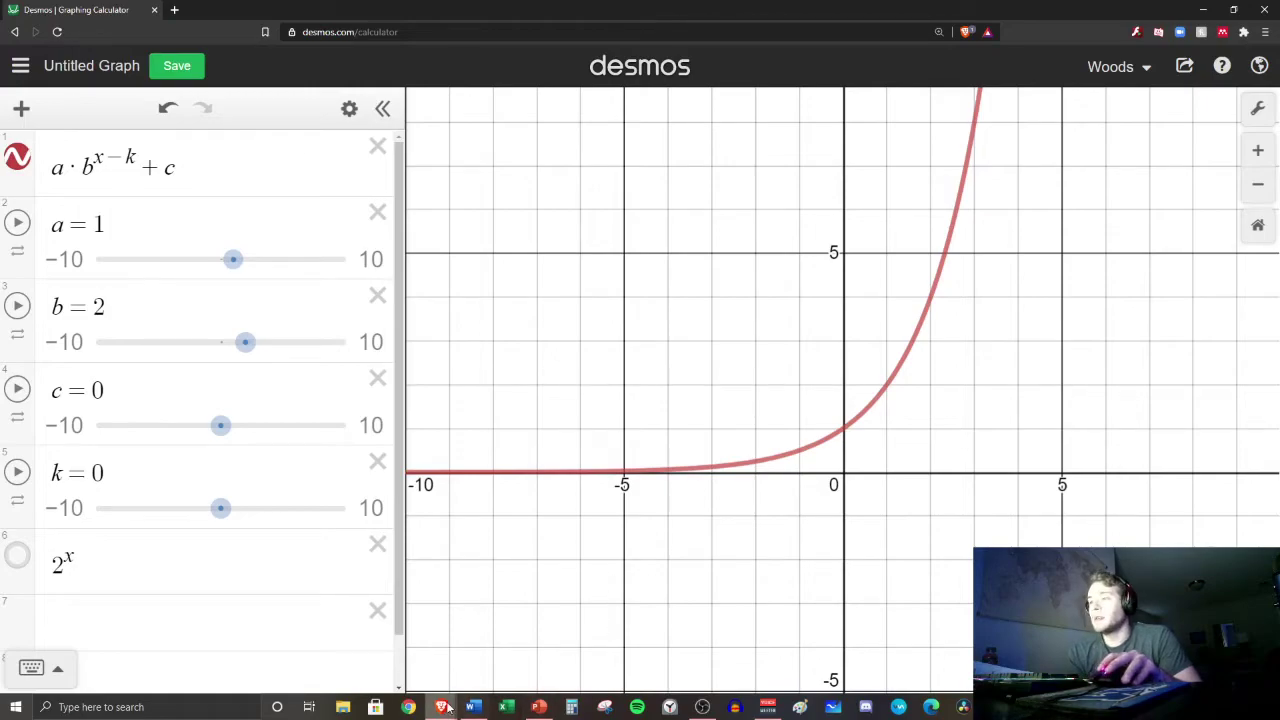
Switch to PowerPoint and place the cursor in the equation text box of the Graphing Exponential Functions slide.
{"action": "left_click", "coordinate": [539, 707]}
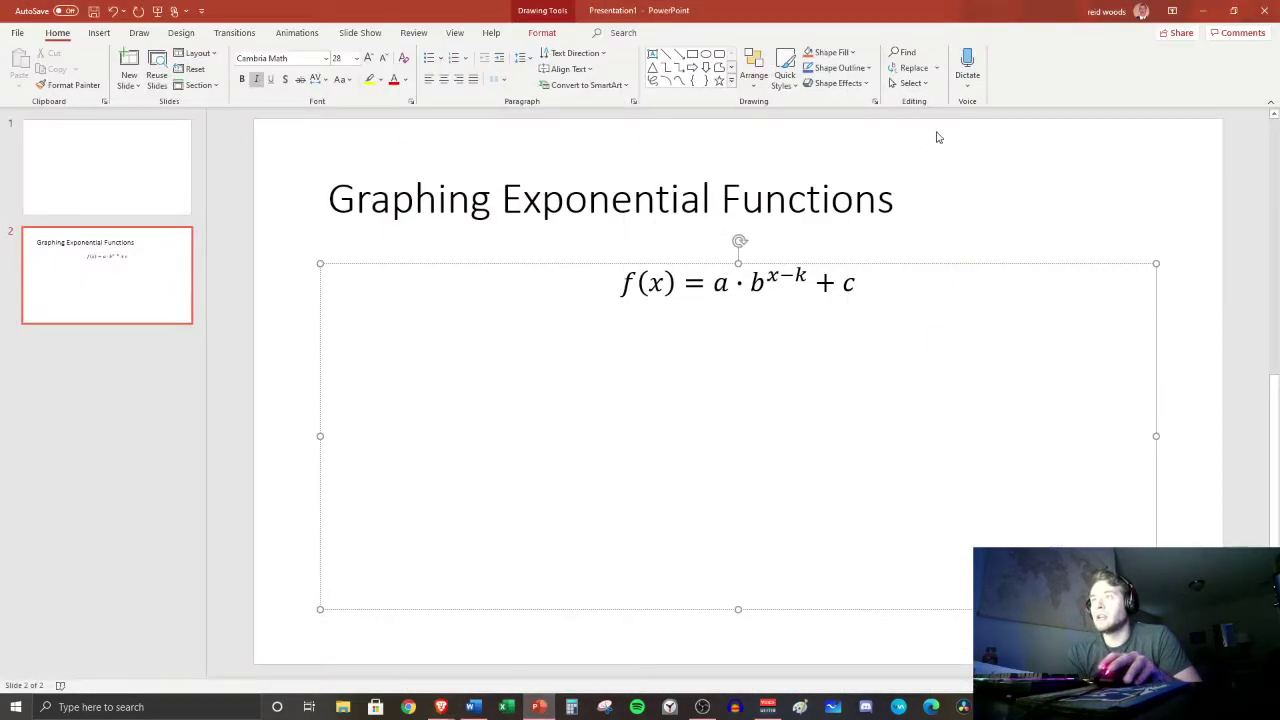
{"action": "left_click", "coordinate": [1014, 184]}
{"action": "left_click", "coordinate": [474, 326]}
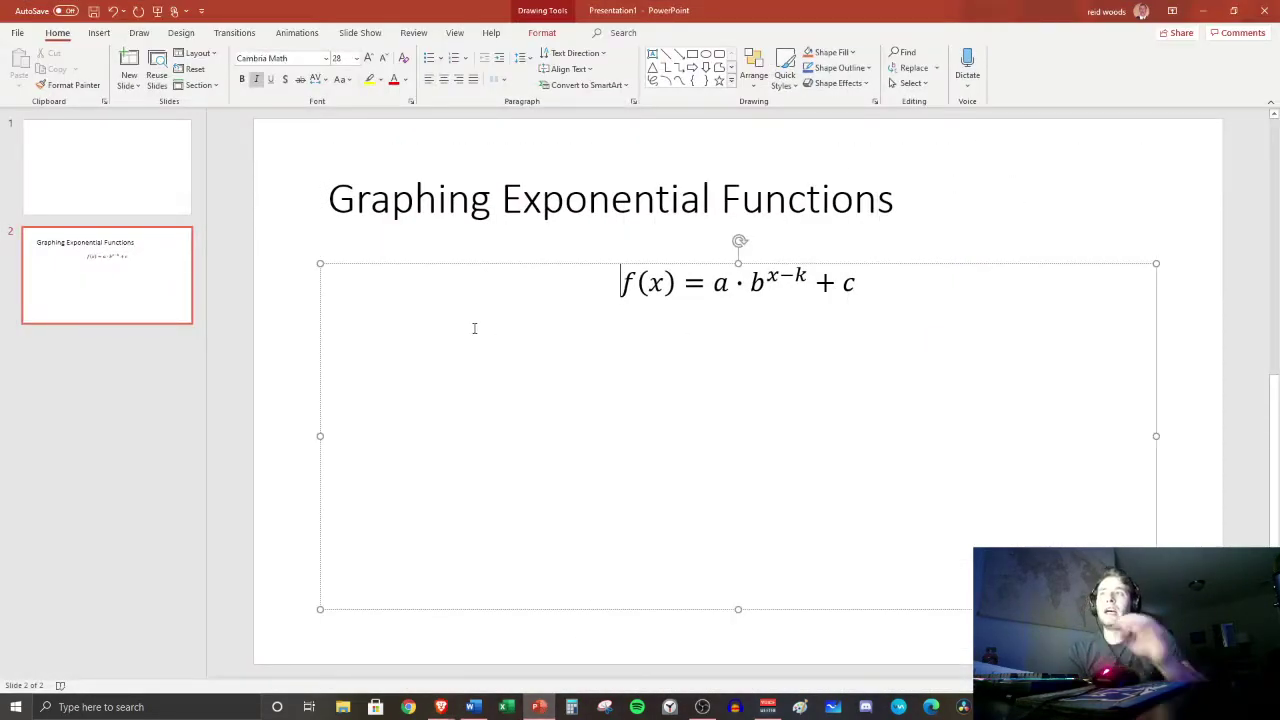
{"action": "left_click", "coordinate": [916, 299]}
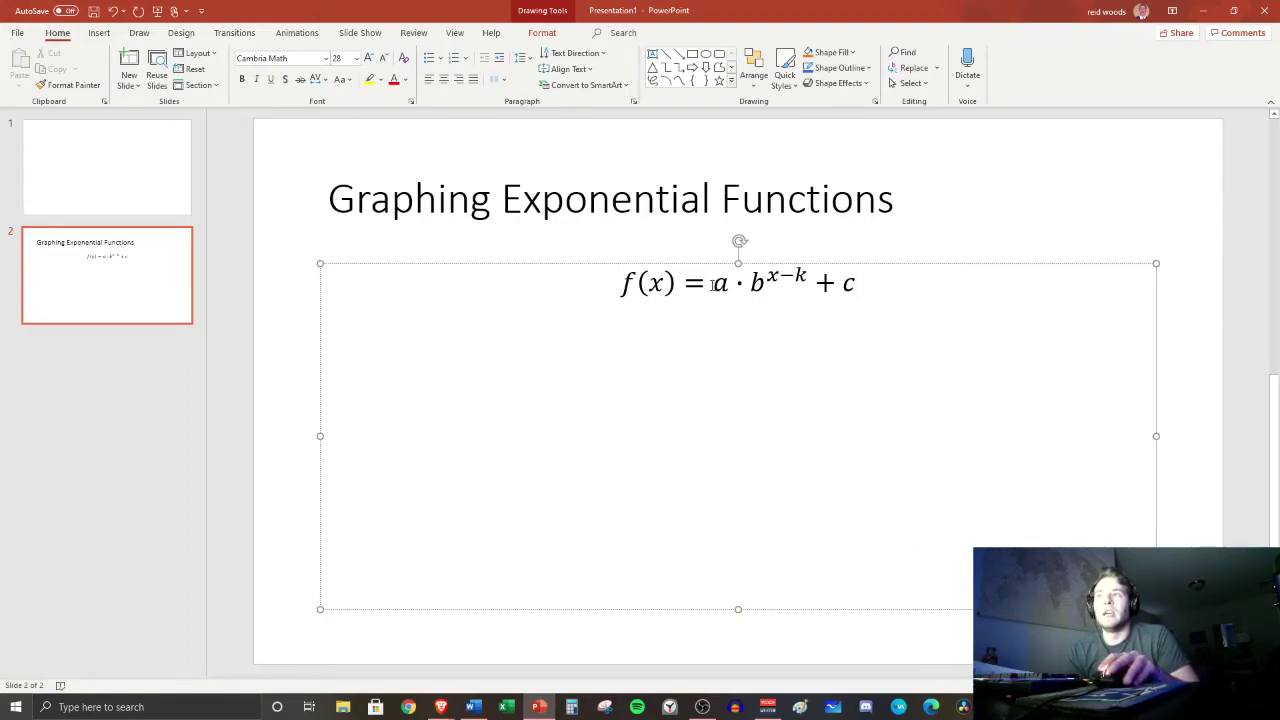
Copy the a·b^(x−k) part of the equation and paste it on a new line beneath the equation.
{"action": "left_click_drag", "start_coordinate": [712, 285], "coordinate": [860, 279]}
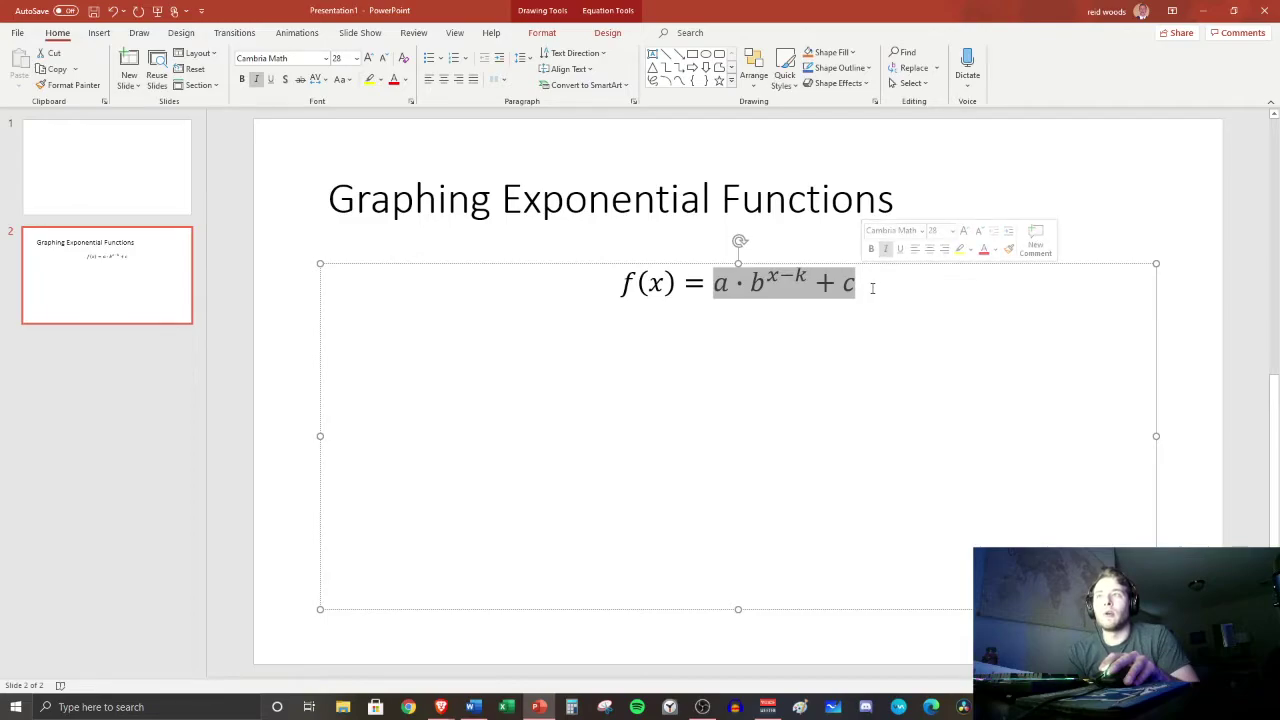
{"action": "left_click_drag", "start_coordinate": [714, 285], "coordinate": [772, 280]}
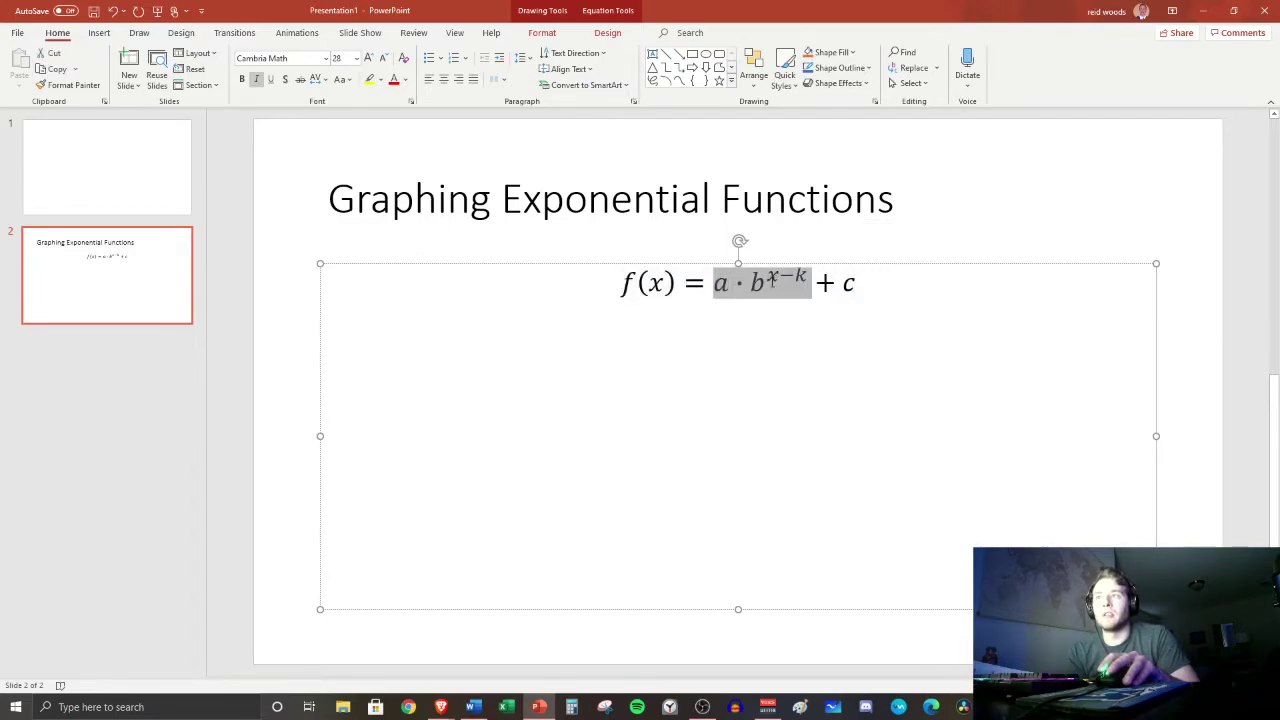
{"action": "right_click", "coordinate": [775, 278]}
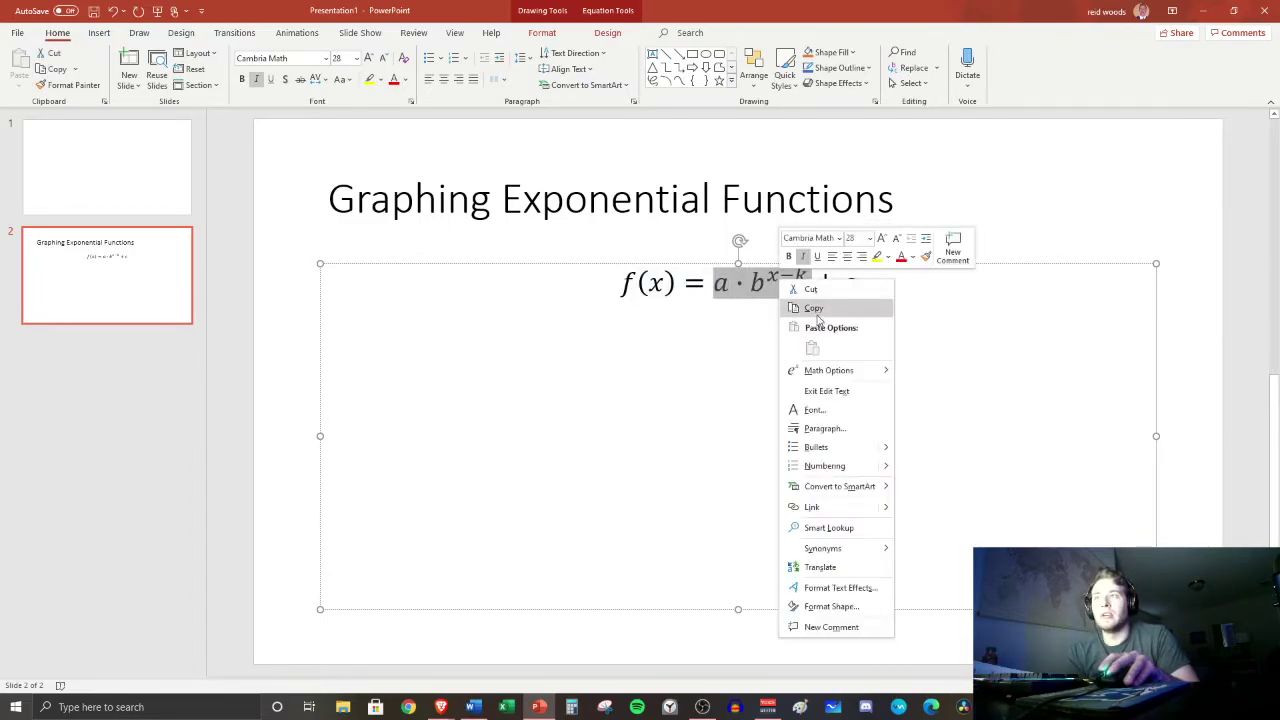
{"action": "left_click", "coordinate": [815, 310]}
{"action": "left_click", "coordinate": [868, 281]}
{"action": "key", "text": "Return"}
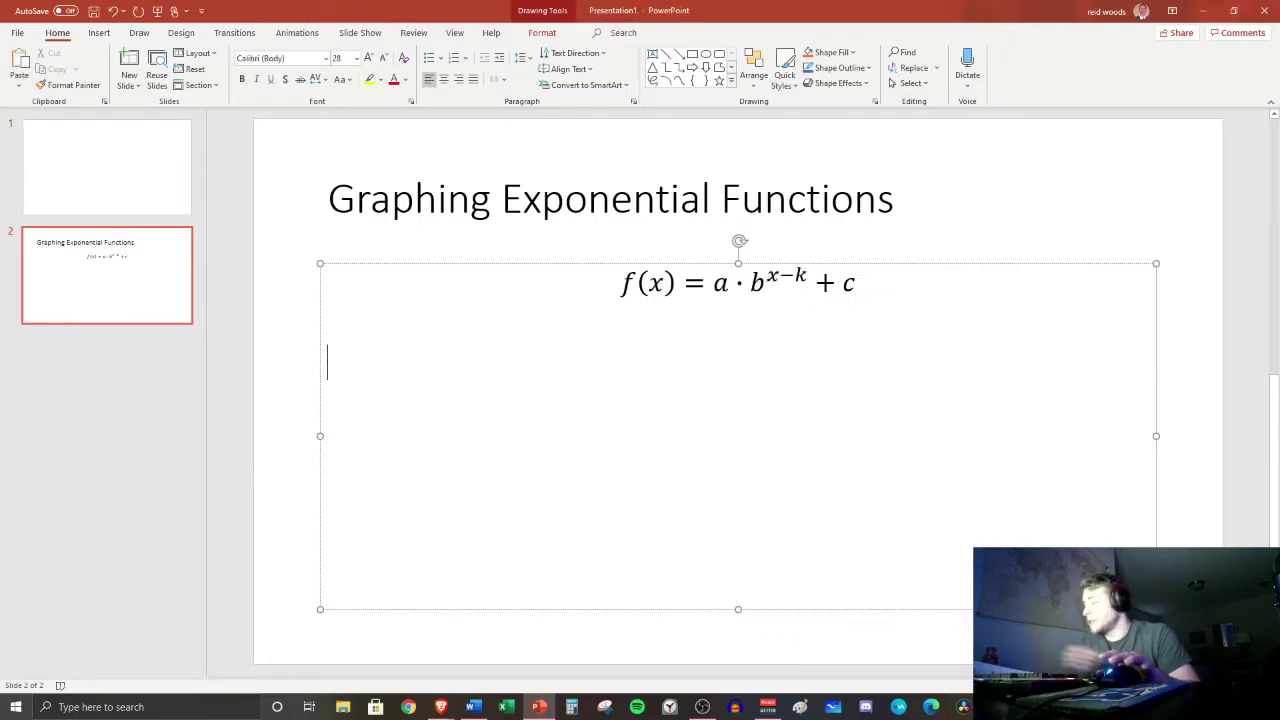
{"action": "key", "text": "ctrl+v"}
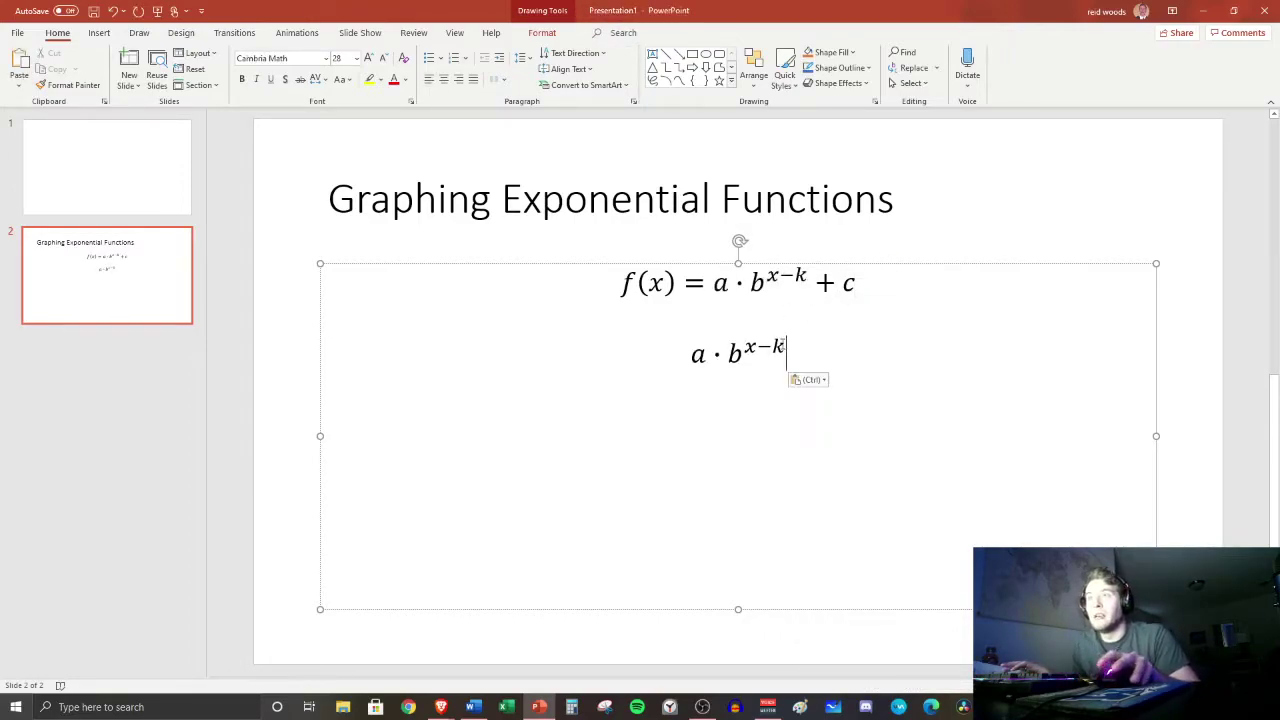
Shorten the pasted expression to a·b^x and delete it from the slide.
{"action": "key", "text": "BackSpace"}
{"action": "key", "text": "BackSpace"}
{"action": "key", "text": "BackSpace"}
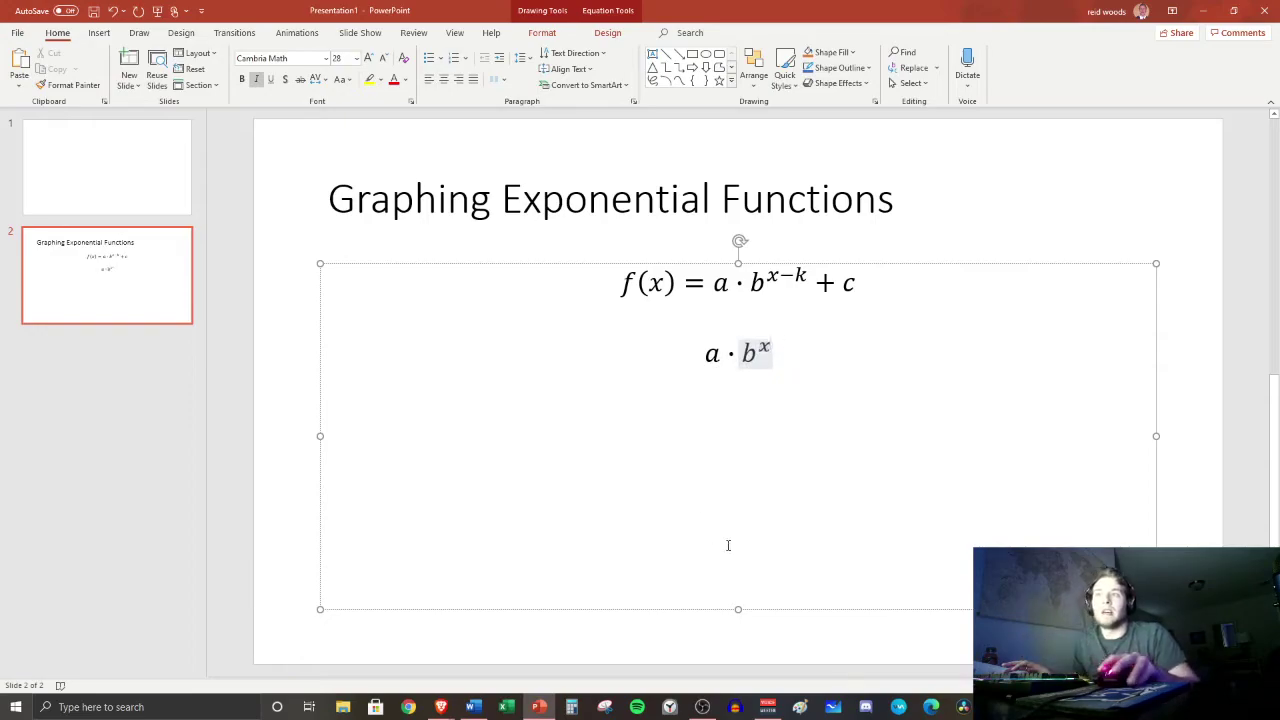
{"action": "left_click_drag", "start_coordinate": [728, 545], "coordinate": [749, 383]}
{"action": "triple_click", "coordinate": [806, 388]}
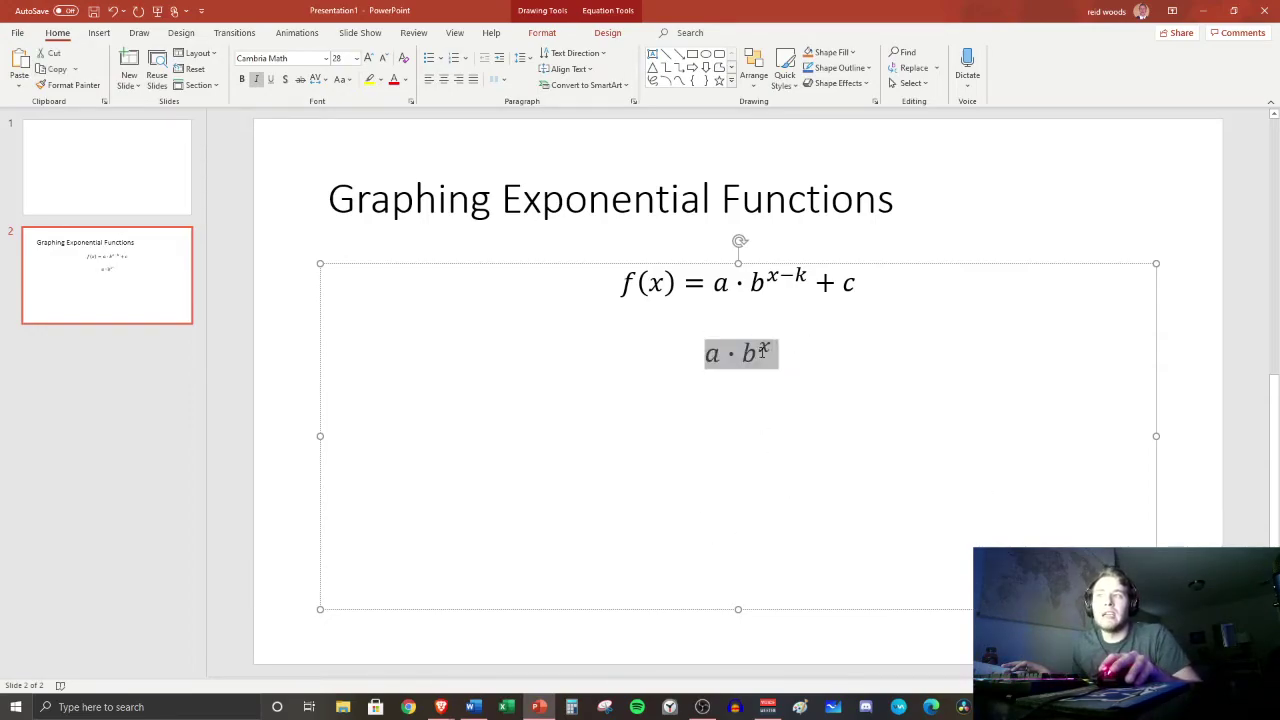
{"action": "key", "text": "BackSpace"}
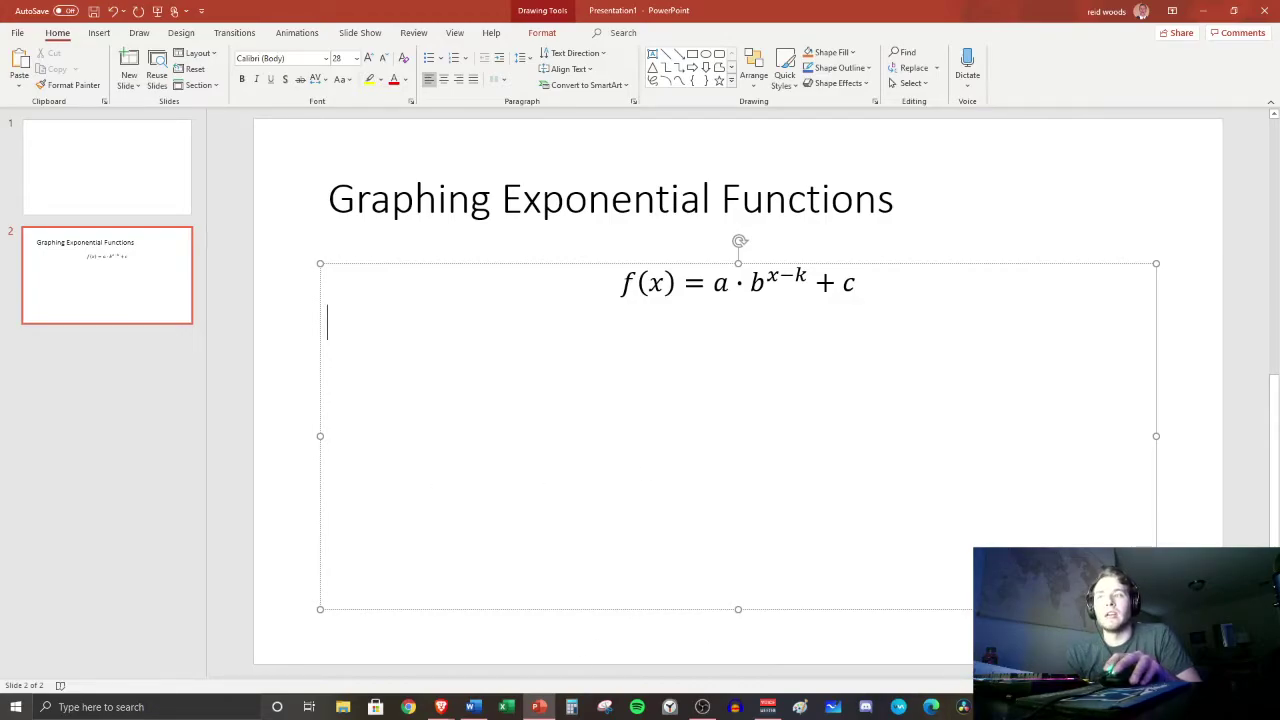
{"action": "mouse_move", "coordinate": [571, 707]}
{"action": "left_click", "coordinate": [718, 640]}
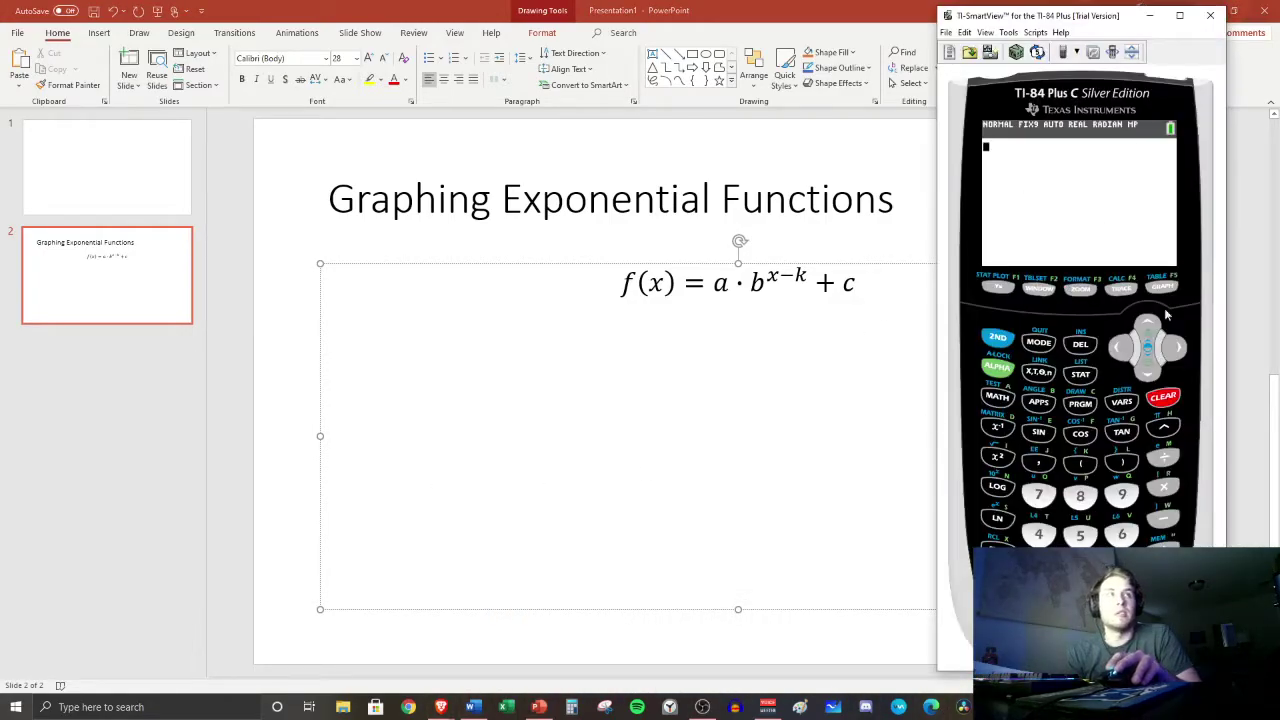
{"action": "left_click", "coordinate": [1150, 16]}
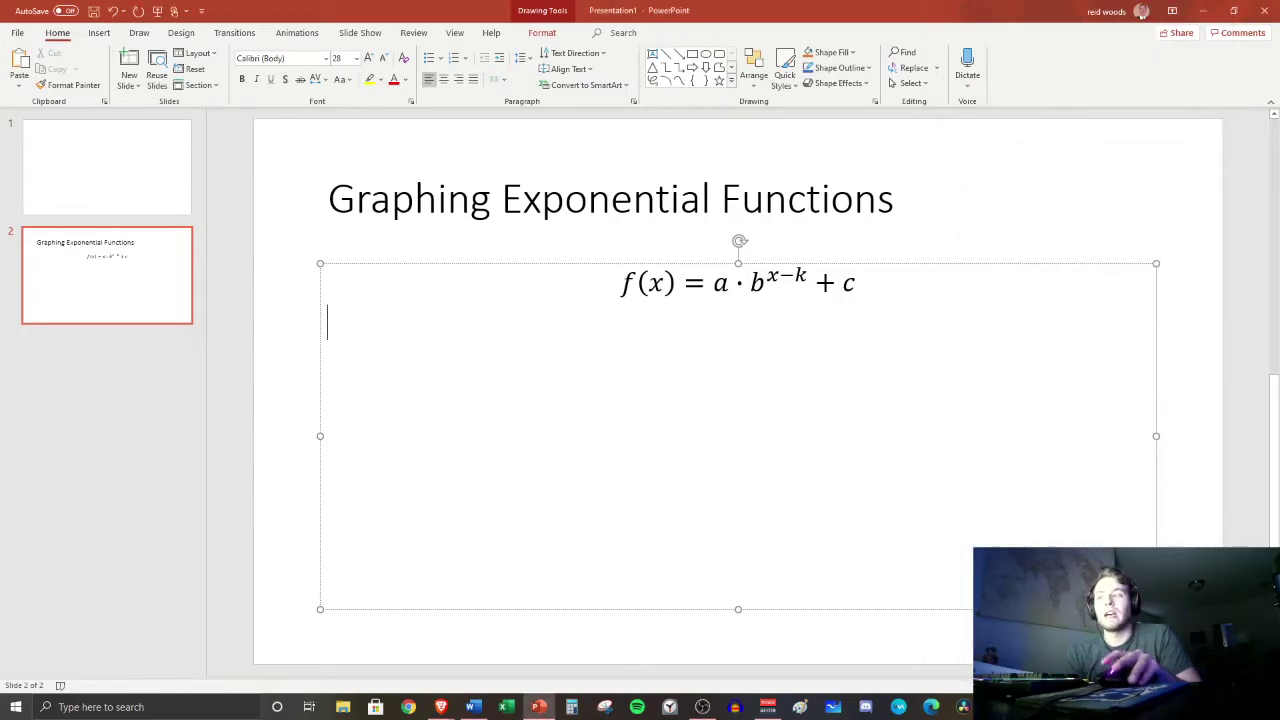
{"action": "mouse_move", "coordinate": [440, 707]}
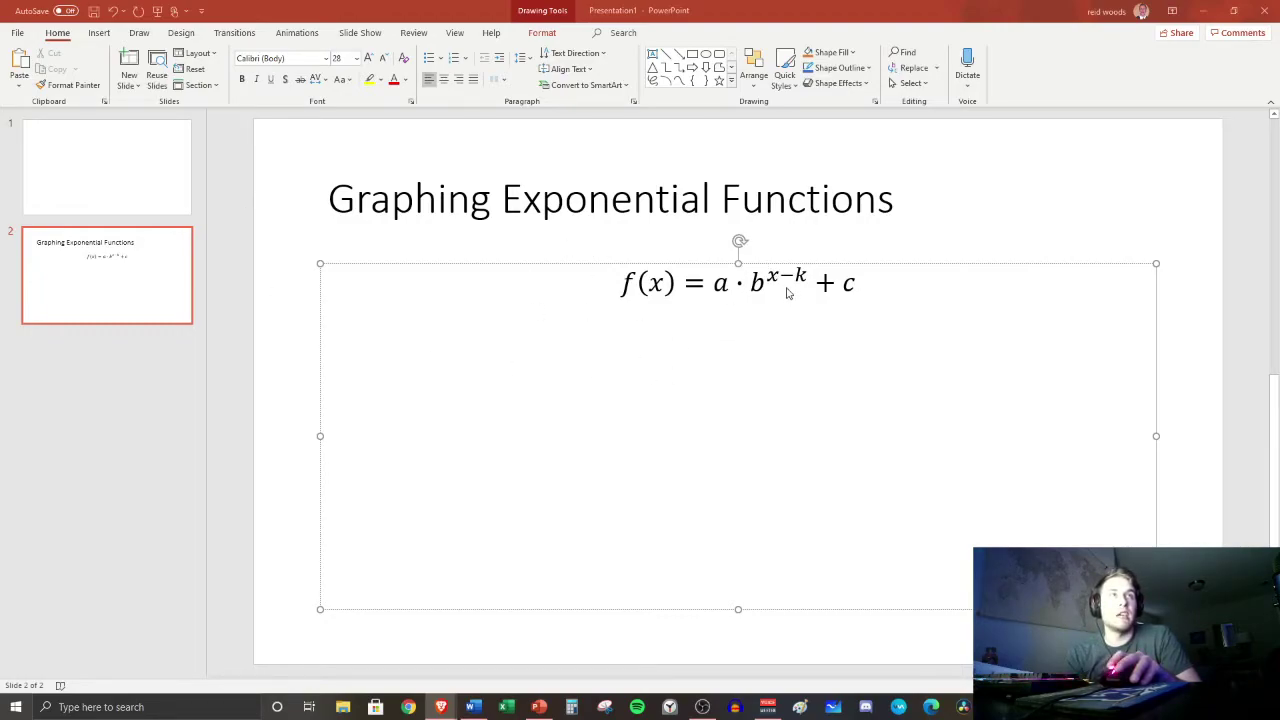
Start a line reading "a:" beneath the equation on the slide, with a lowercase a.
{"action": "left_click", "coordinate": [464, 338]}
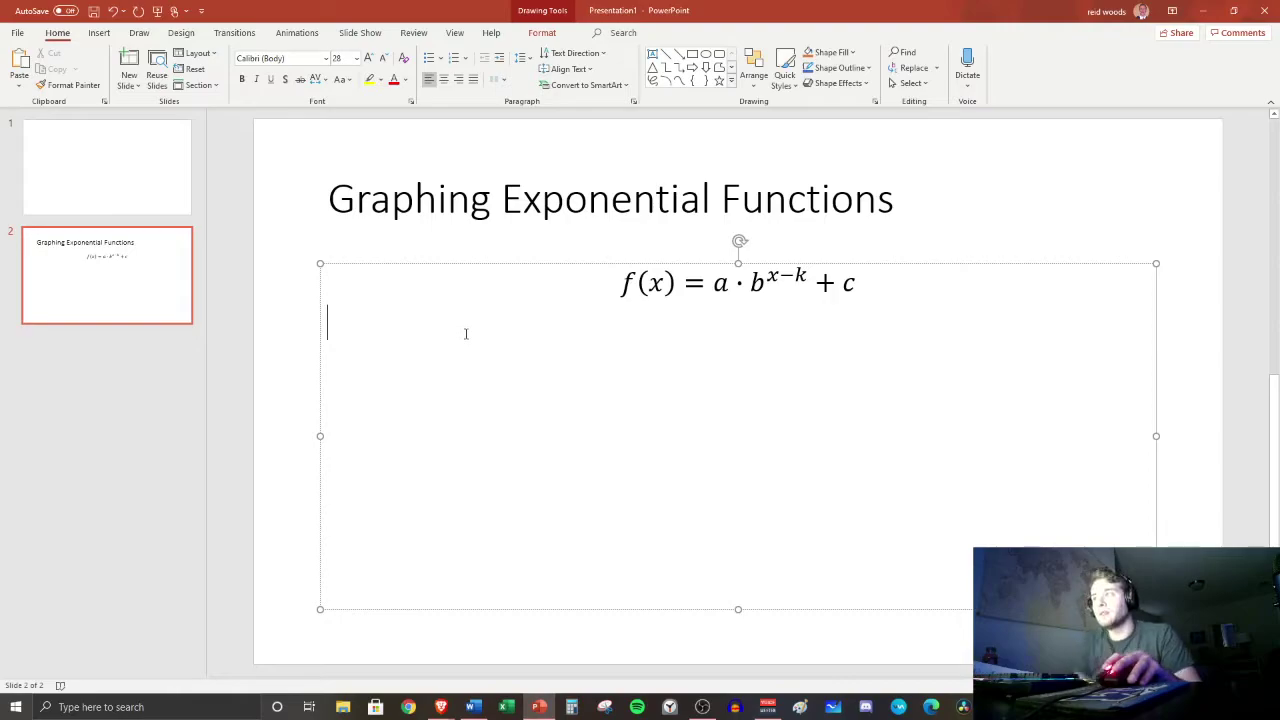
{"action": "type", "text": "A:"}
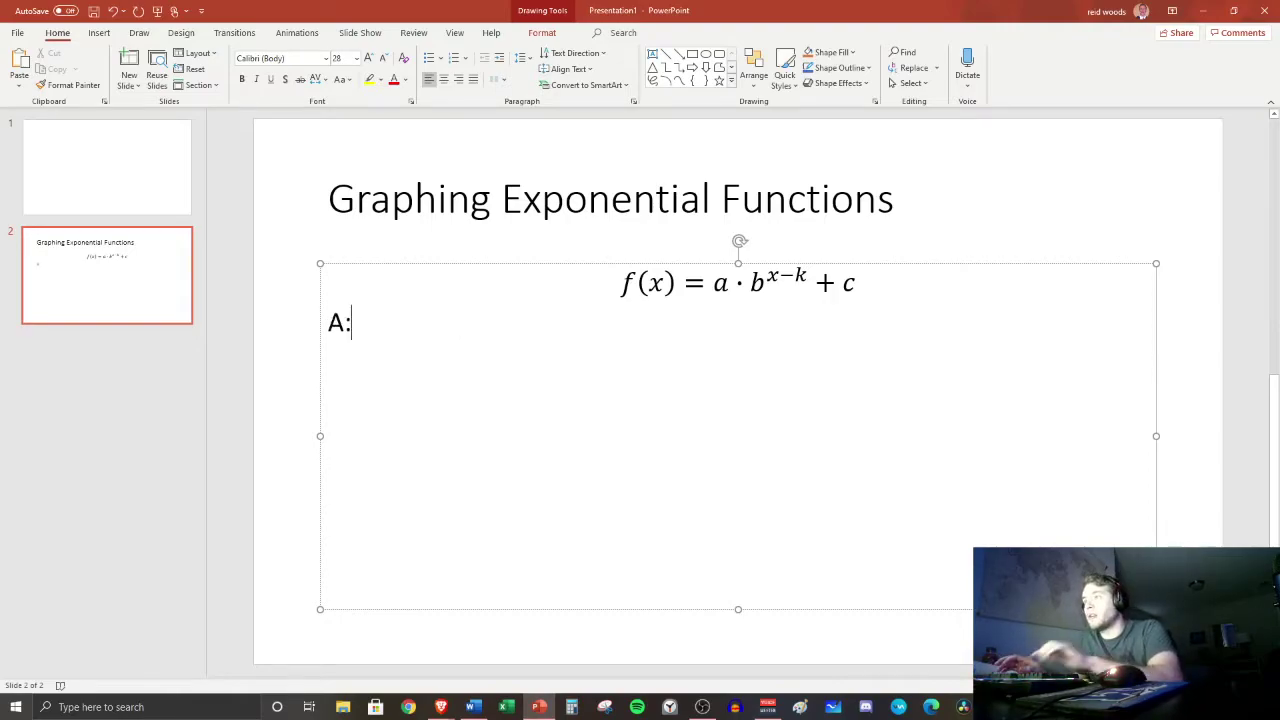
{"action": "key", "text": "BackSpace"}
{"action": "type", "text": "a"}
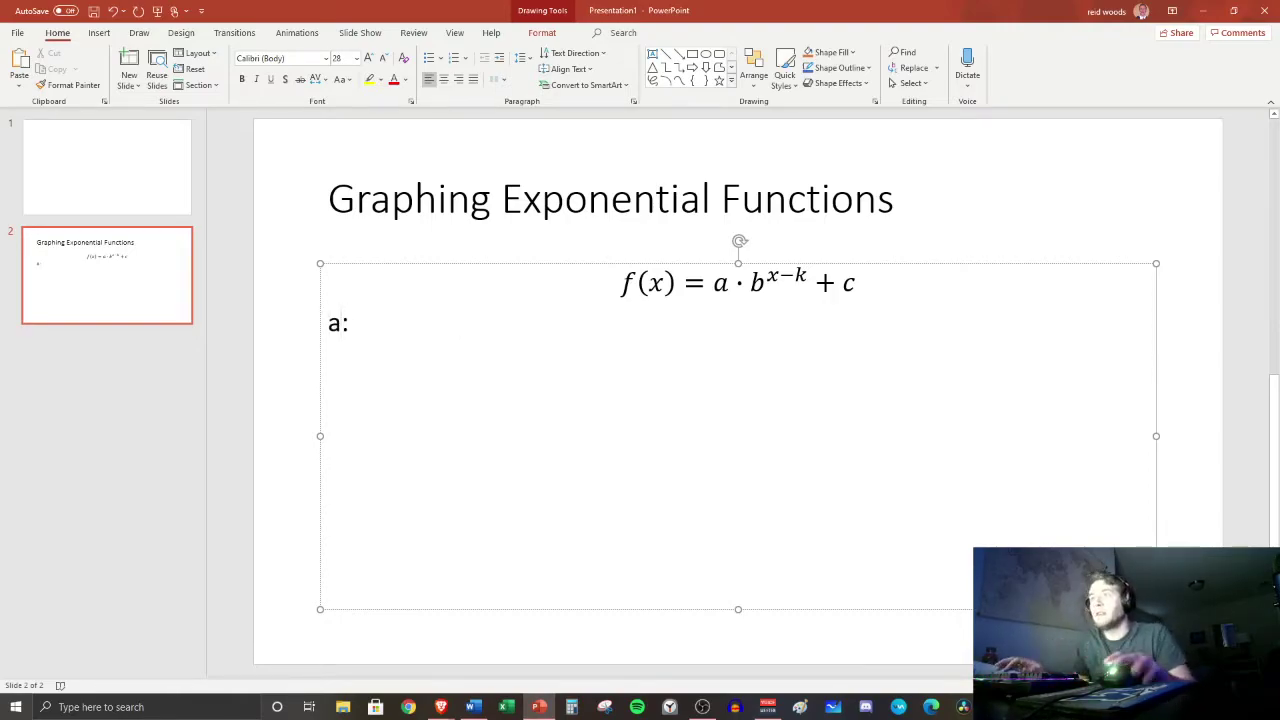
{"action": "left_click", "coordinate": [351, 321]}
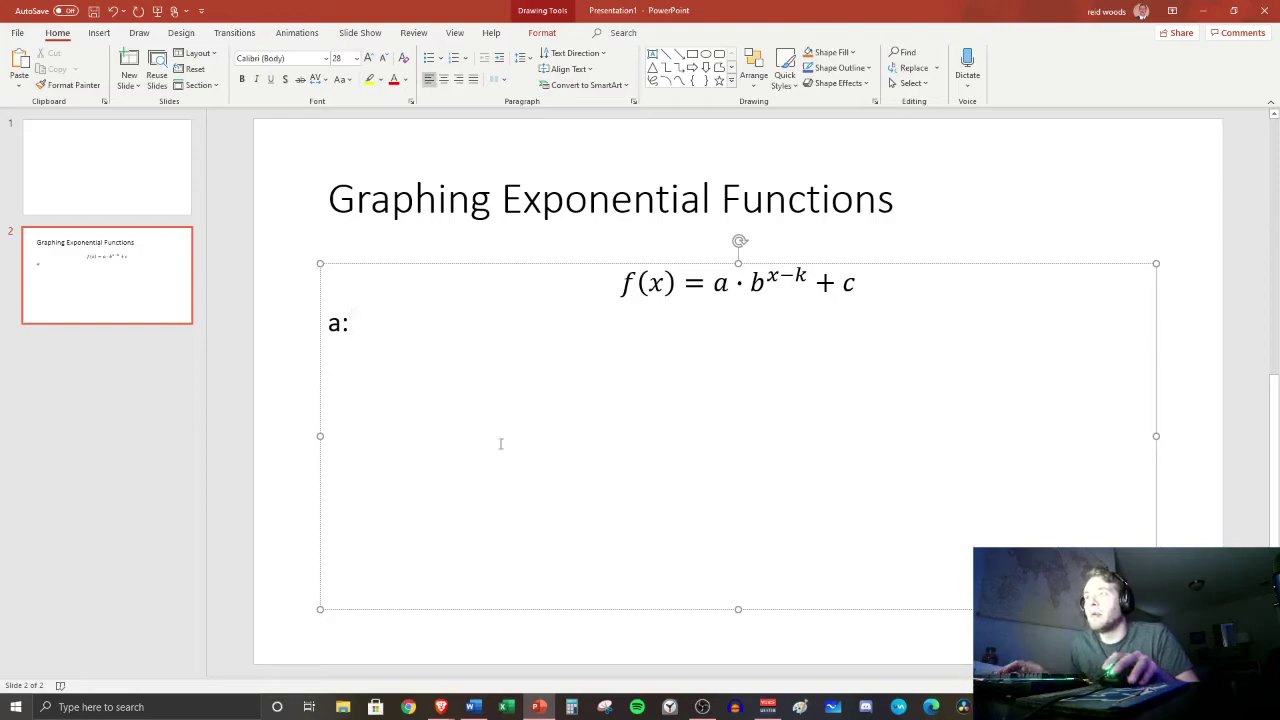
Switch to the Desmos graph, show the 2^x curve and set the a slider to 4.4.
{"action": "mouse_move", "coordinate": [537, 709]}
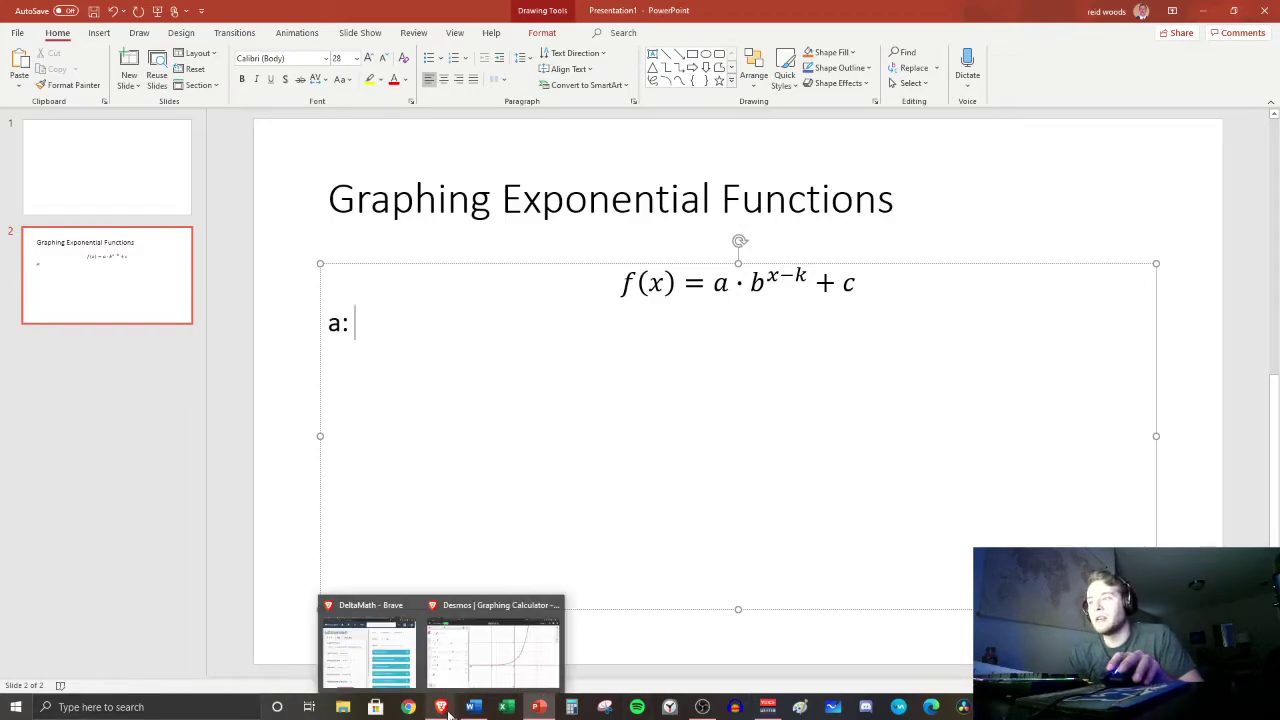
{"action": "left_click", "coordinate": [478, 672]}
{"action": "left_click", "coordinate": [17, 556]}
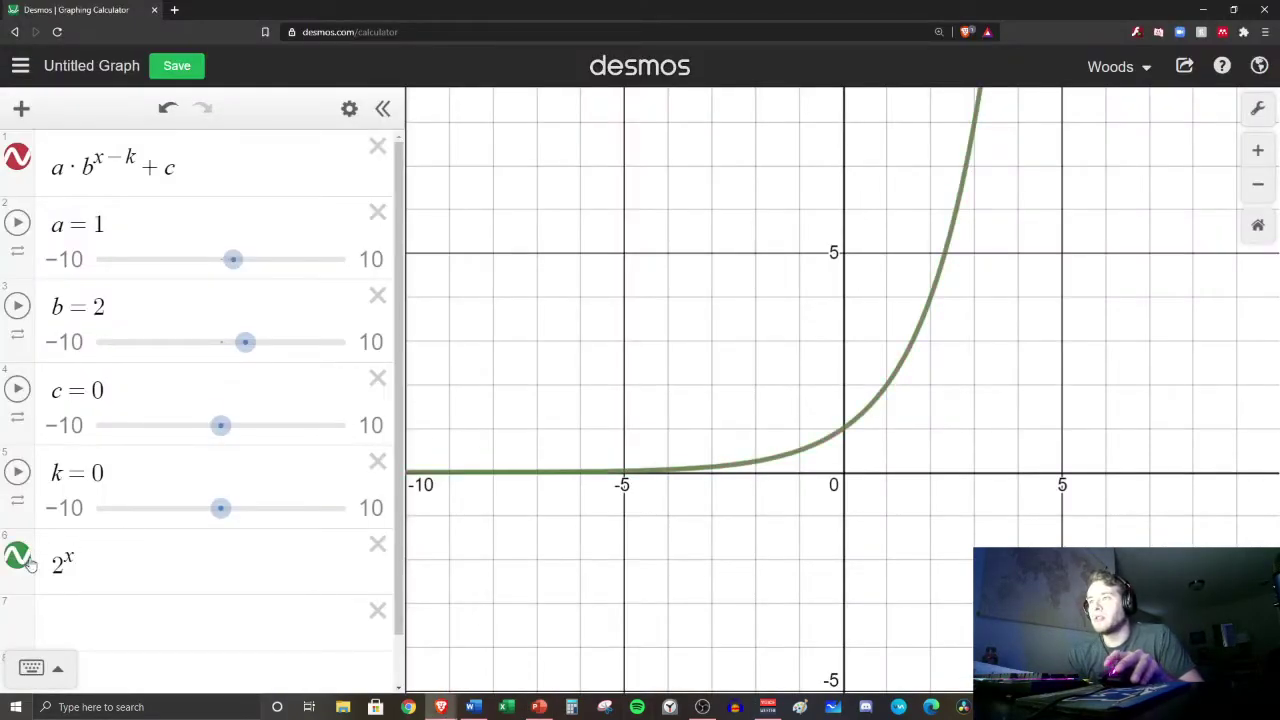
{"action": "left_click_drag", "start_coordinate": [233, 260], "coordinate": [275, 259]}
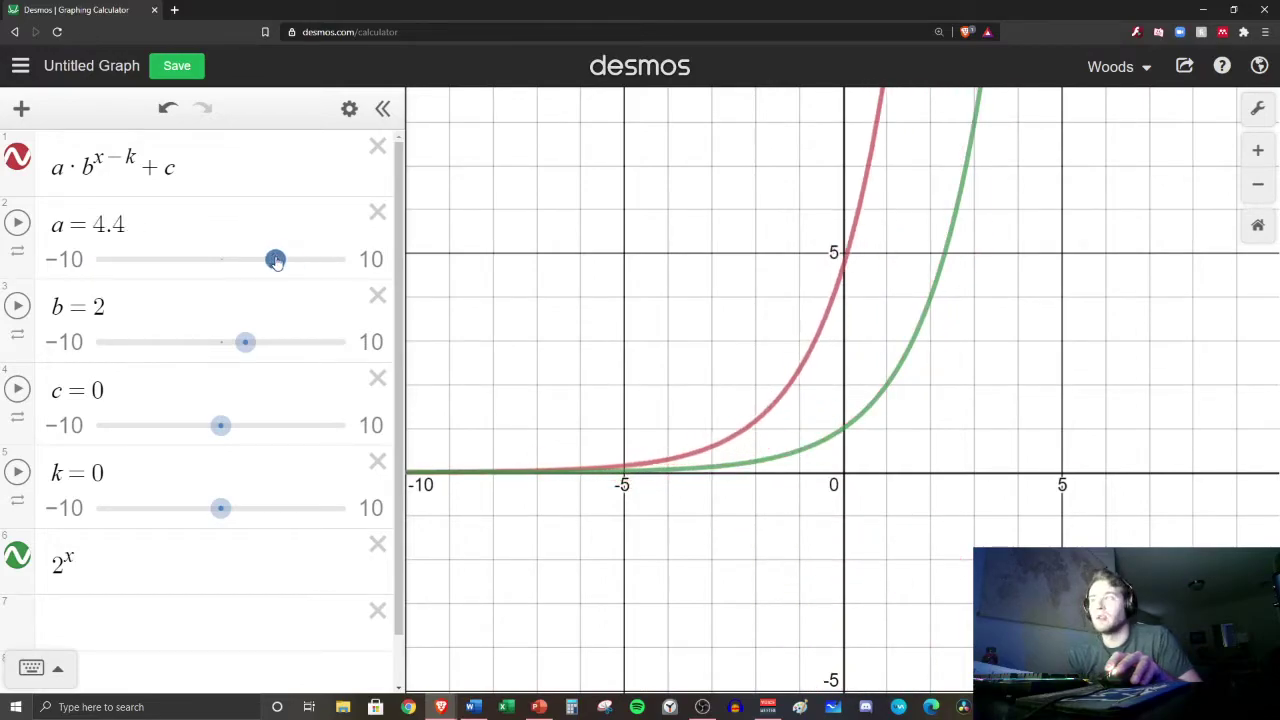
Change the line style of the 2^x curve to dashed.
{"action": "left_click", "coordinate": [24, 558]}
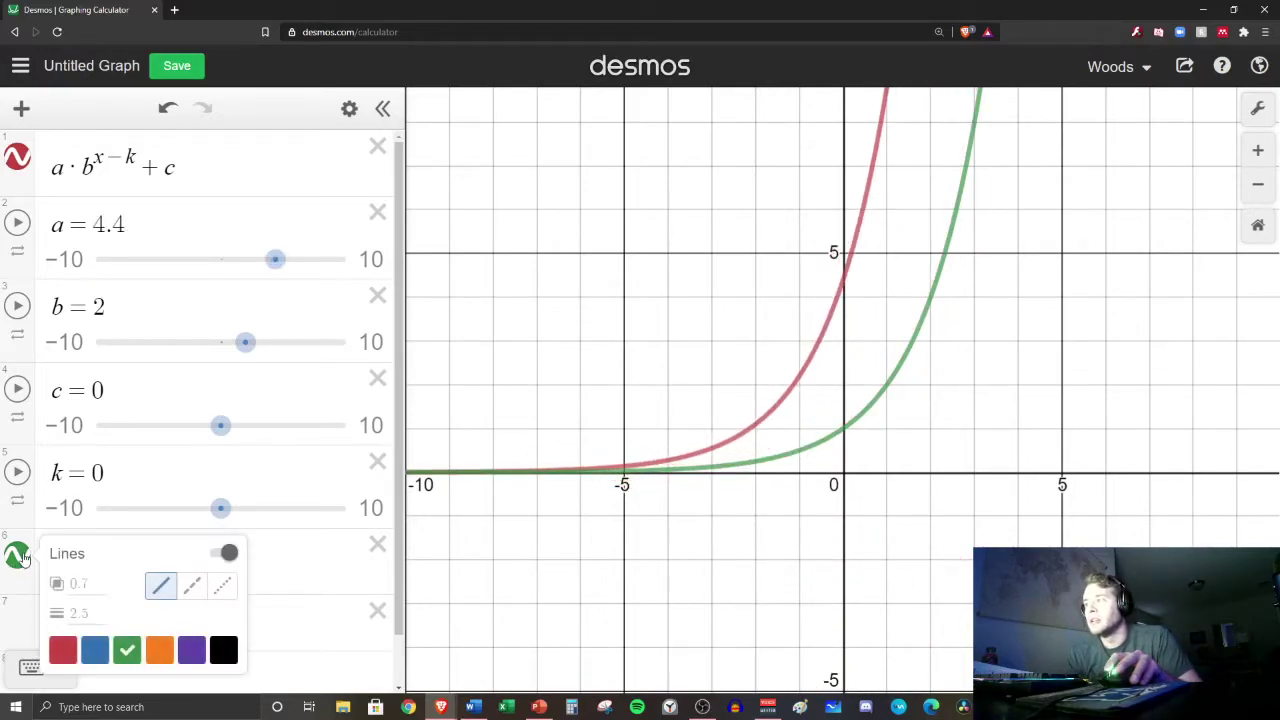
{"action": "left_click", "coordinate": [192, 585]}
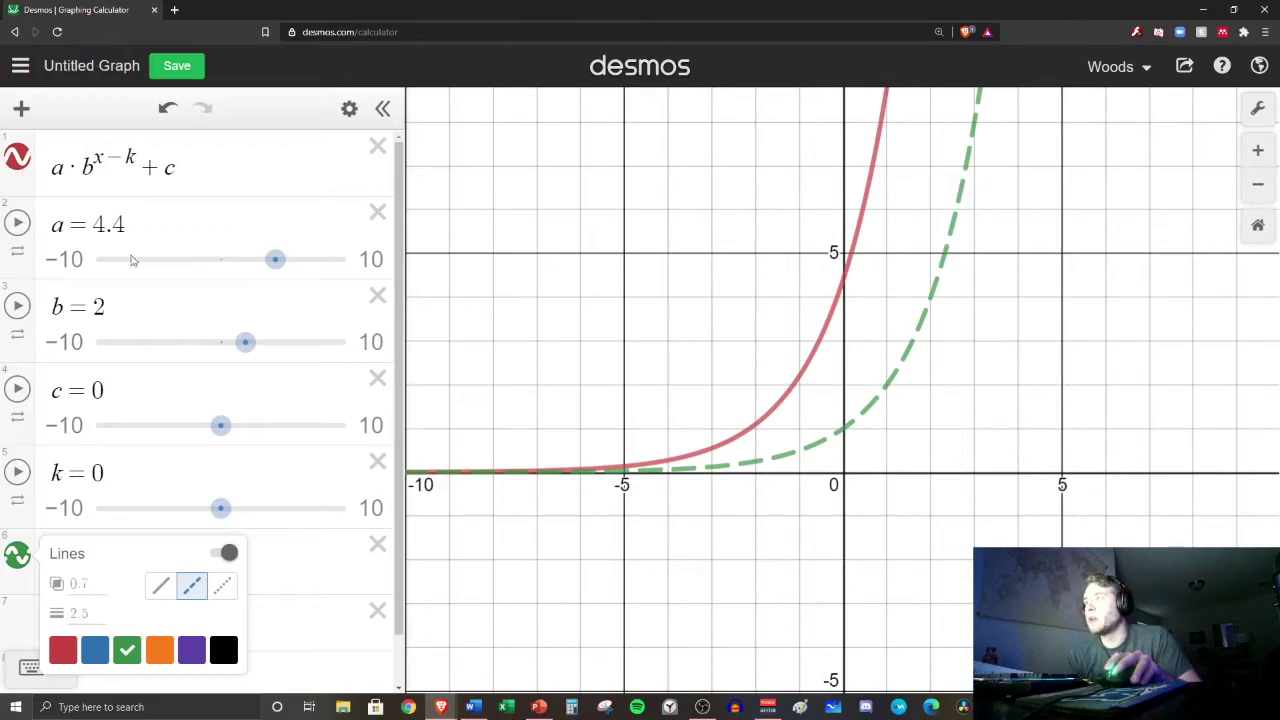
Set the a slider to −6 to reflect the curve, and set a to 1.
{"action": "left_click_drag", "start_coordinate": [288, 272], "coordinate": [145, 279]}
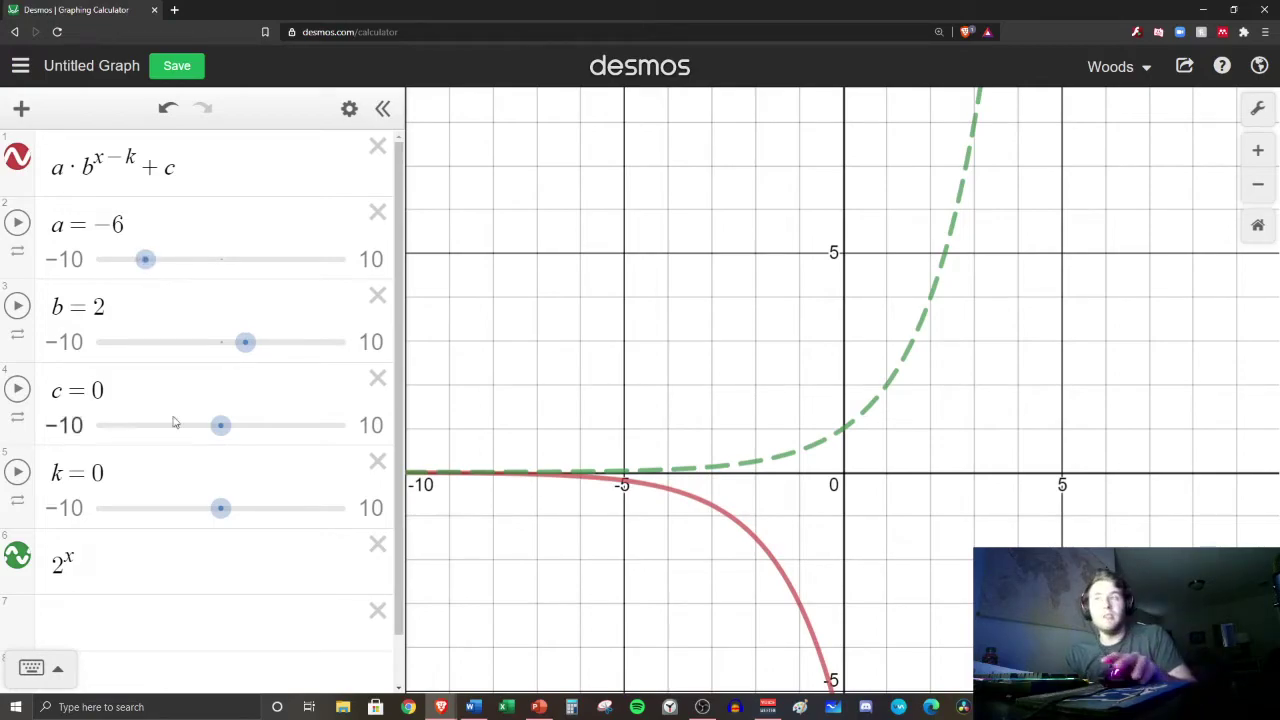
{"action": "left_click_drag", "start_coordinate": [970, 450], "coordinate": [889, 370]}
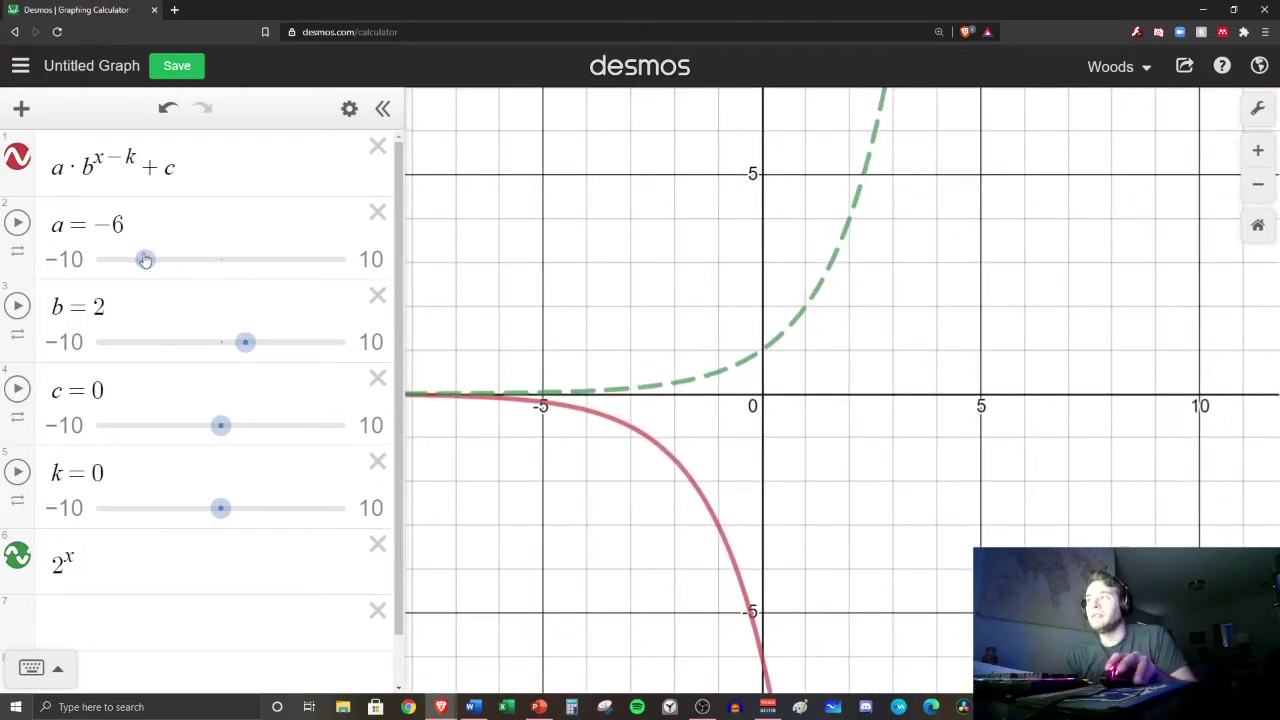
{"action": "left_click_drag", "start_coordinate": [145, 259], "coordinate": [234, 278]}
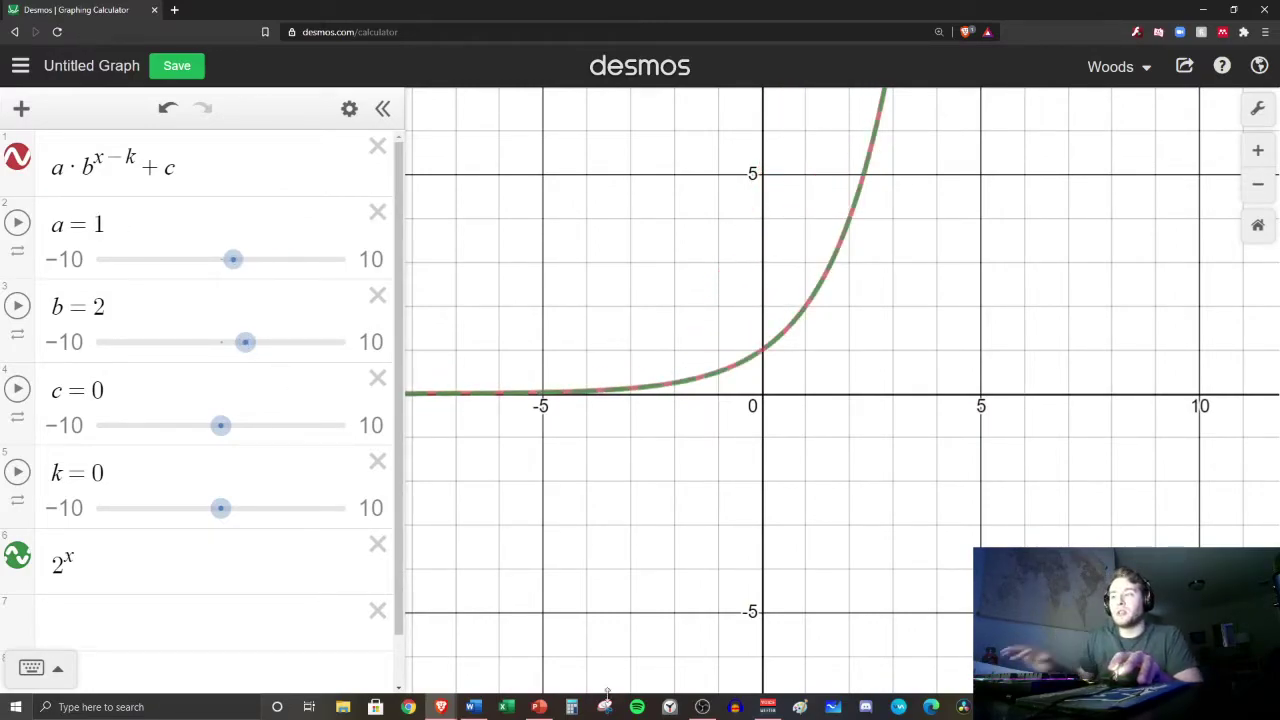
Switch to PowerPoint and add "Reflection/" after "a:" on the slide.
{"action": "left_click", "coordinate": [540, 707]}
{"action": "type", "text": "R"}
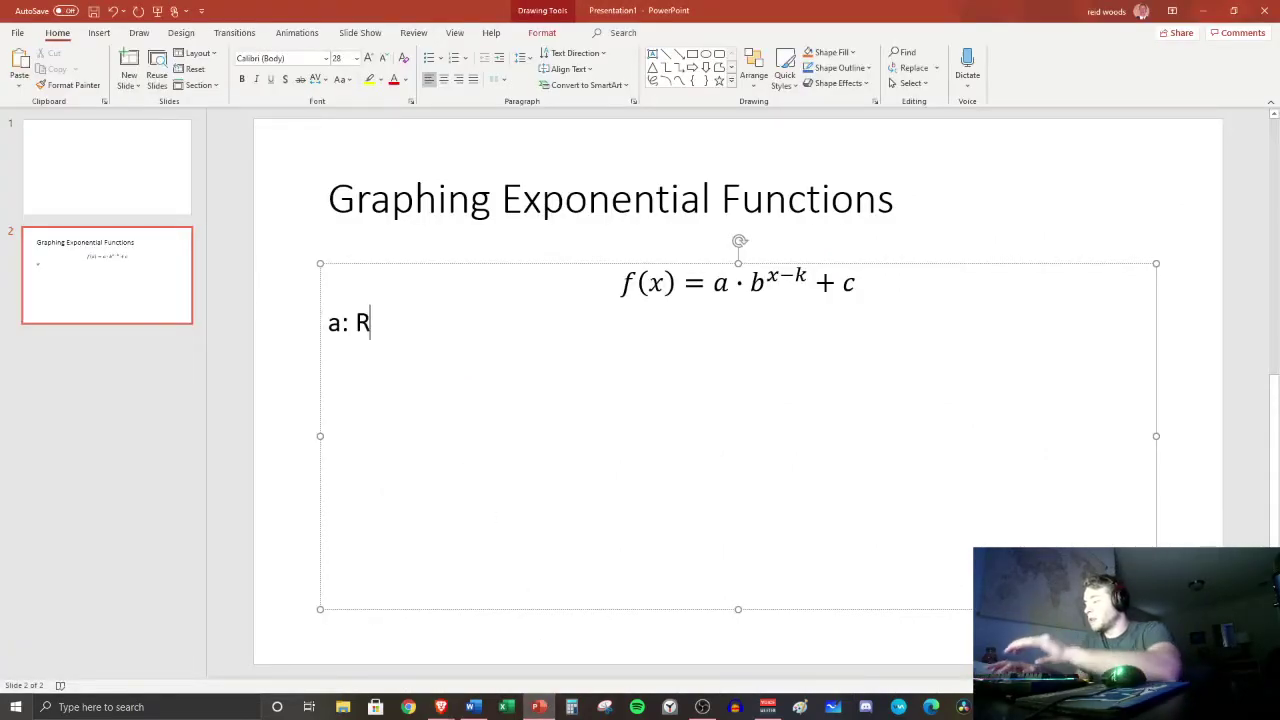
{"action": "type", "text": "eflection/"}
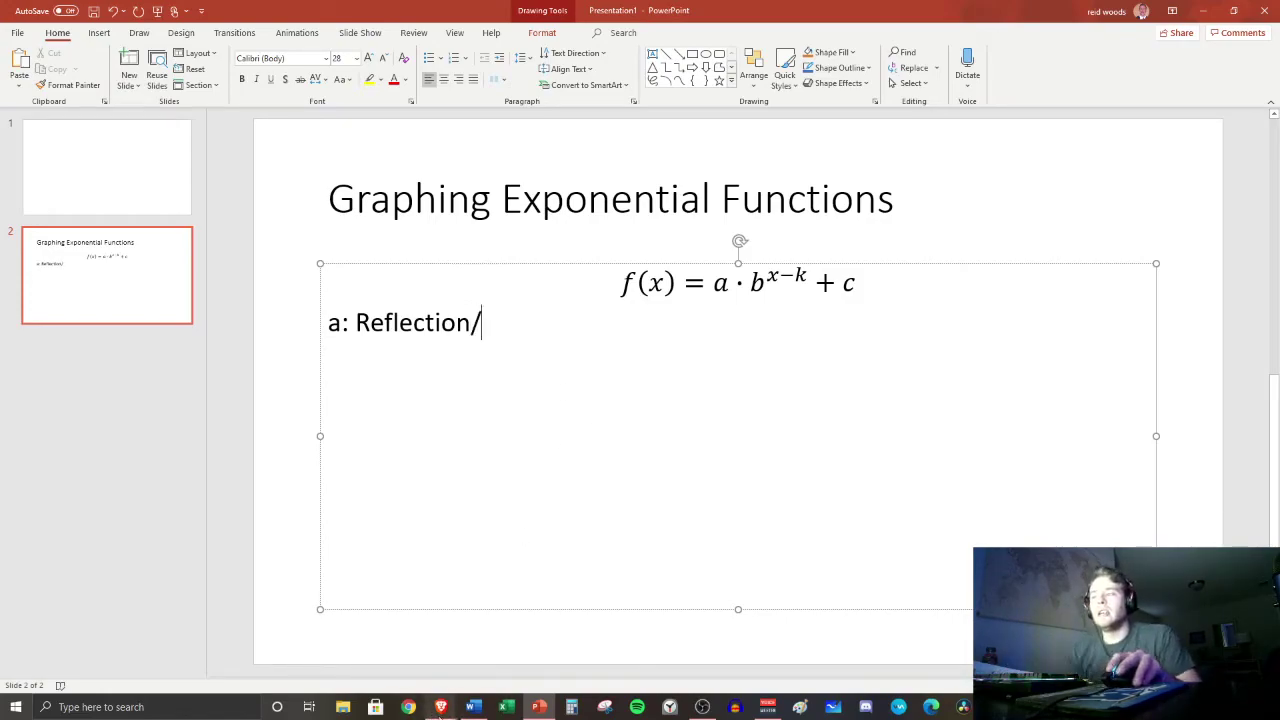
Switch to the Desmos graph, raise the a slider to 5.7 and lower it to 1.2.
{"action": "mouse_move", "coordinate": [440, 707]}
{"action": "left_click", "coordinate": [500, 640]}
{"action": "left_click_drag", "start_coordinate": [232, 260], "coordinate": [291, 259]}
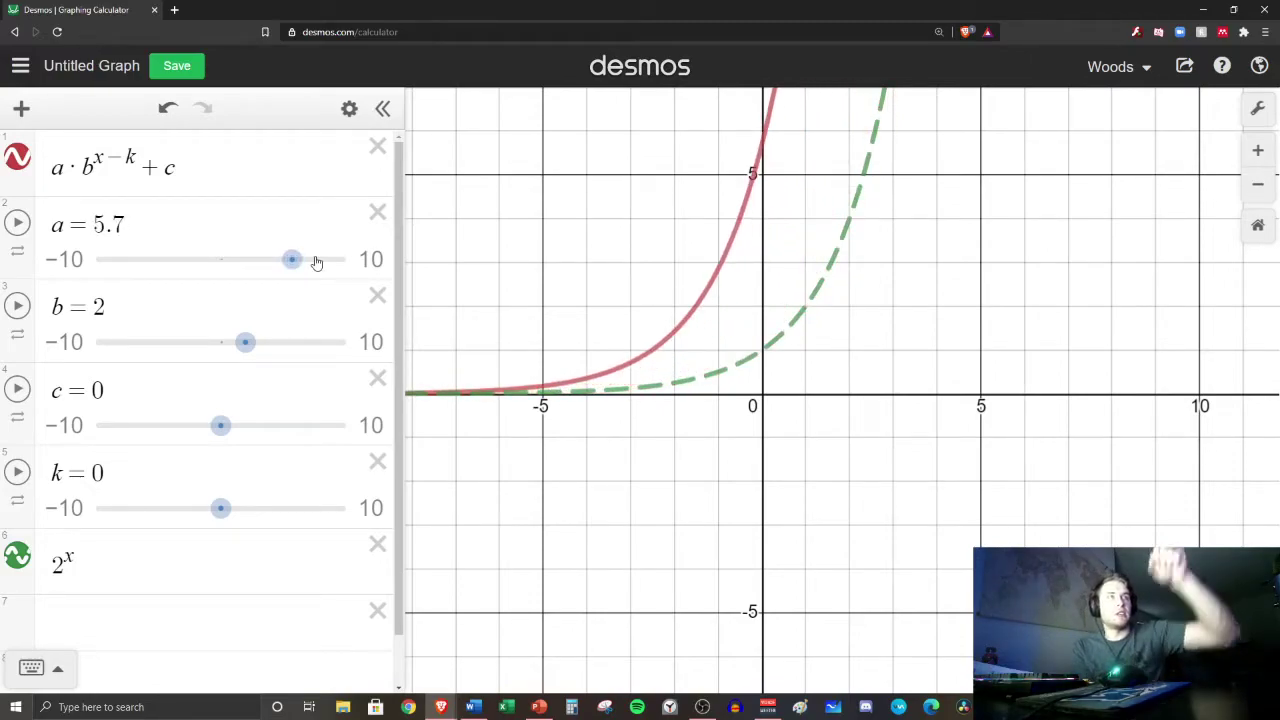
{"action": "left_click_drag", "start_coordinate": [294, 275], "coordinate": [236, 261]}
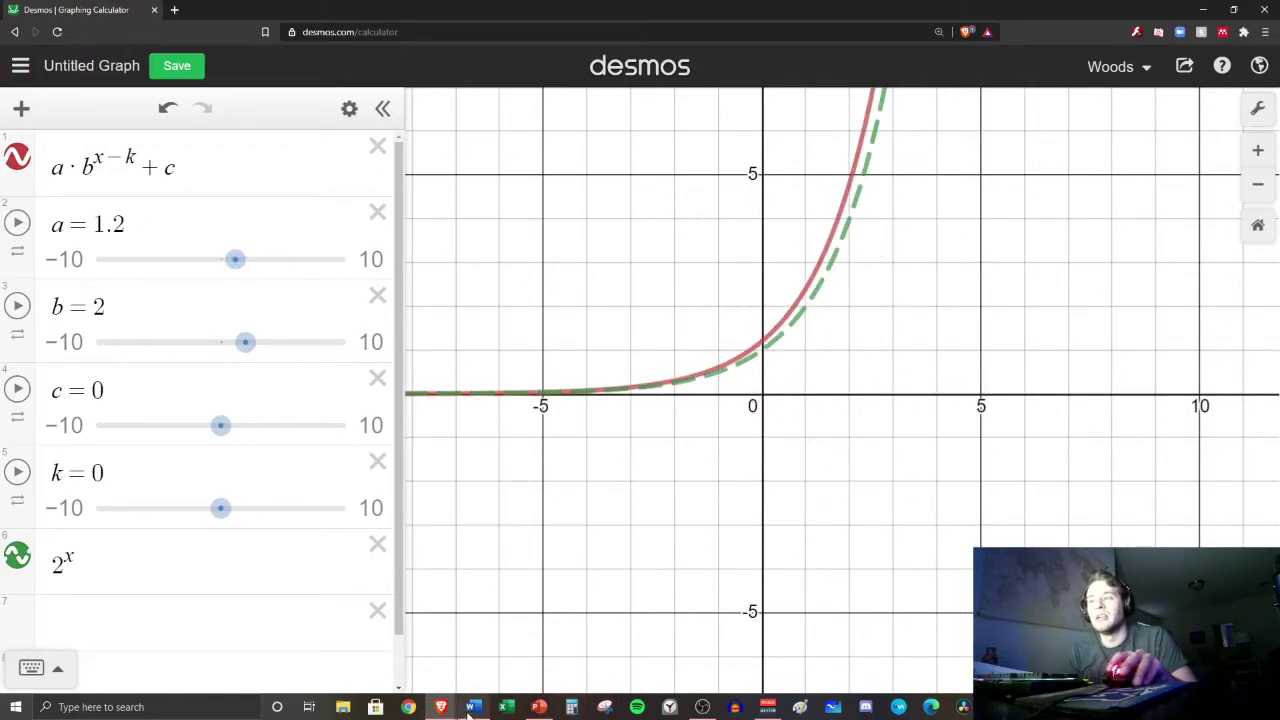
Switch to PowerPoint and complete the "a: Reflection/" line with "Concavity/ Vertical Stretch and Compression".
{"action": "left_click", "coordinate": [538, 707]}
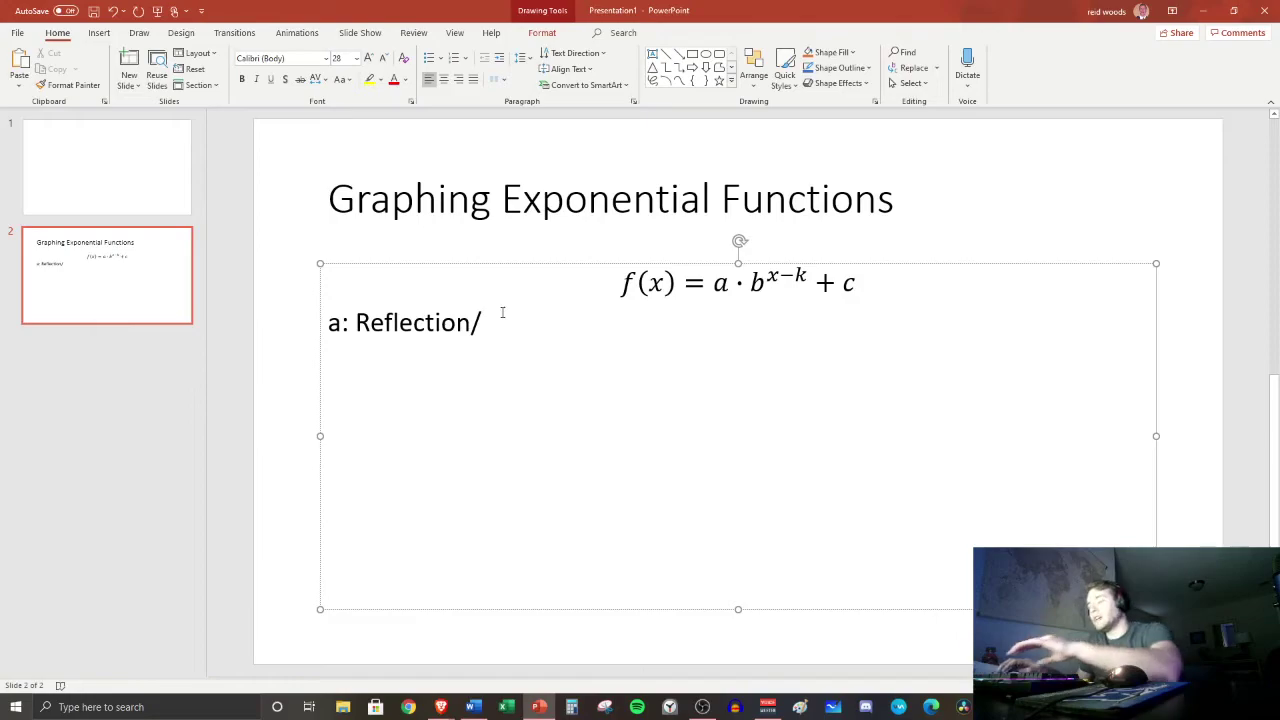
{"action": "type", "text": "Concavi"}
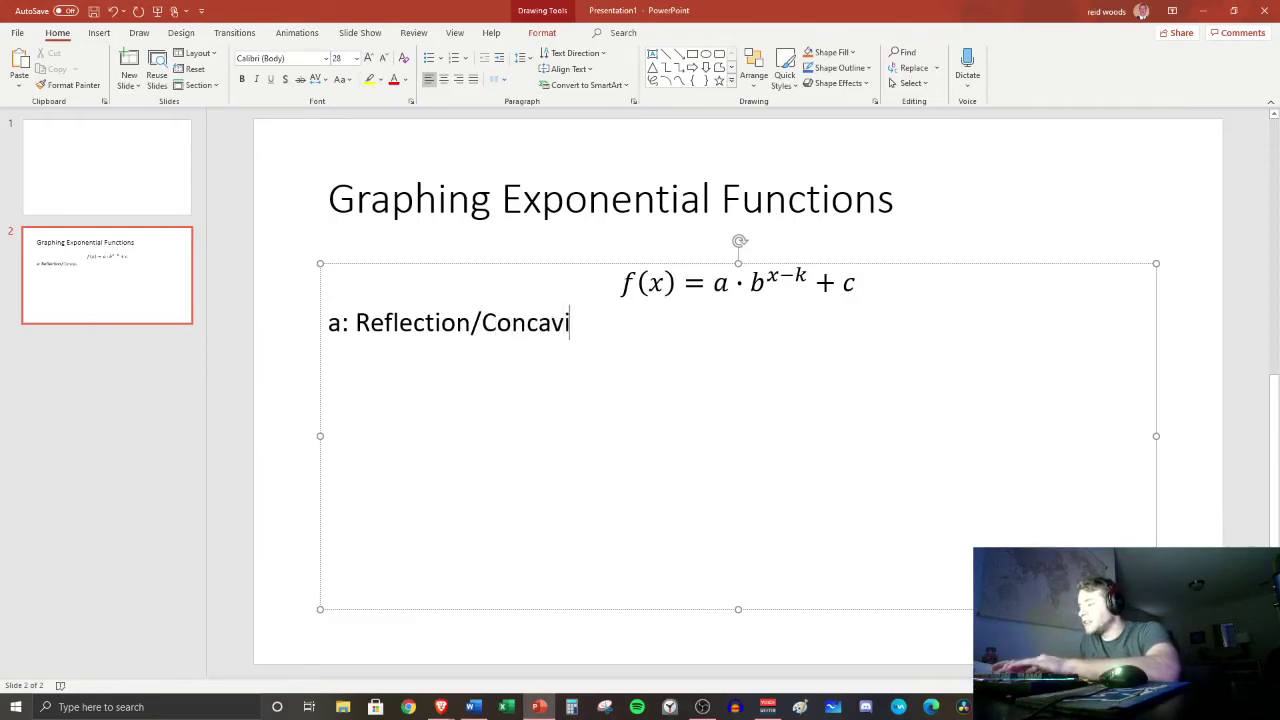
{"action": "type", "text": "ty/"}
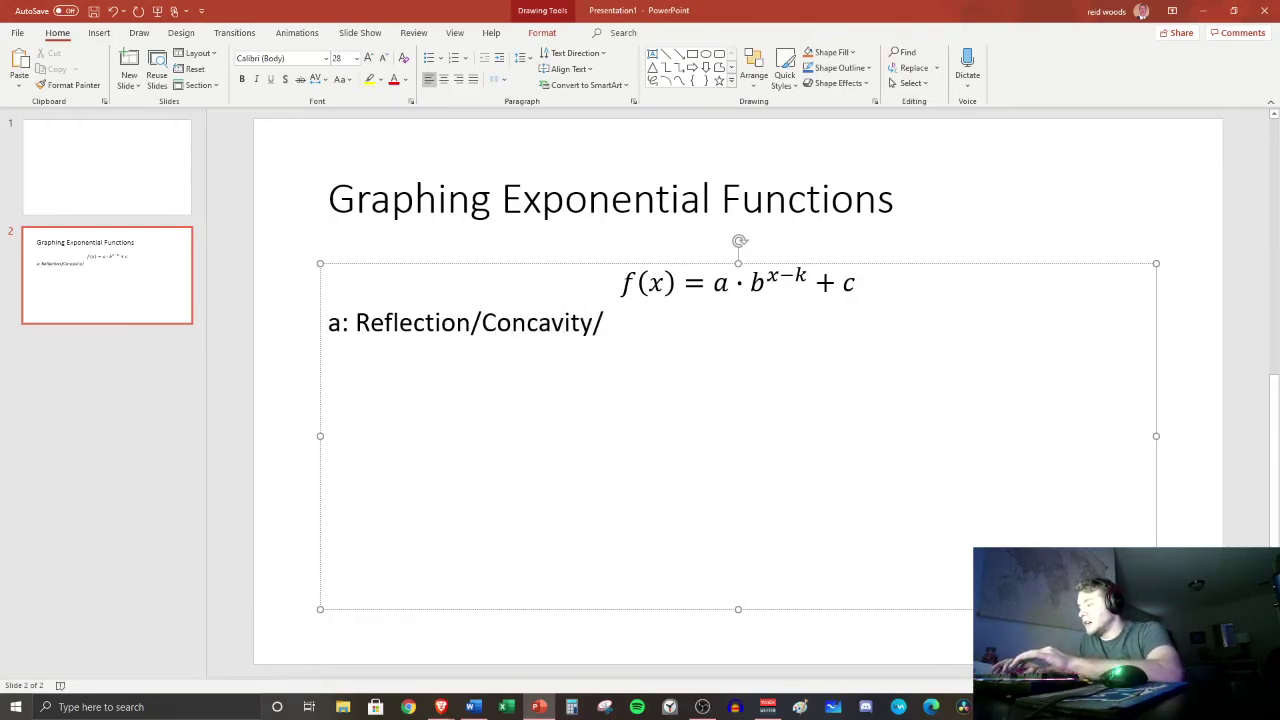
{"action": "type", "text": " Sttre"}
{"action": "key", "text": "BackSpace"}
{"action": "key", "text": "BackSpace"}
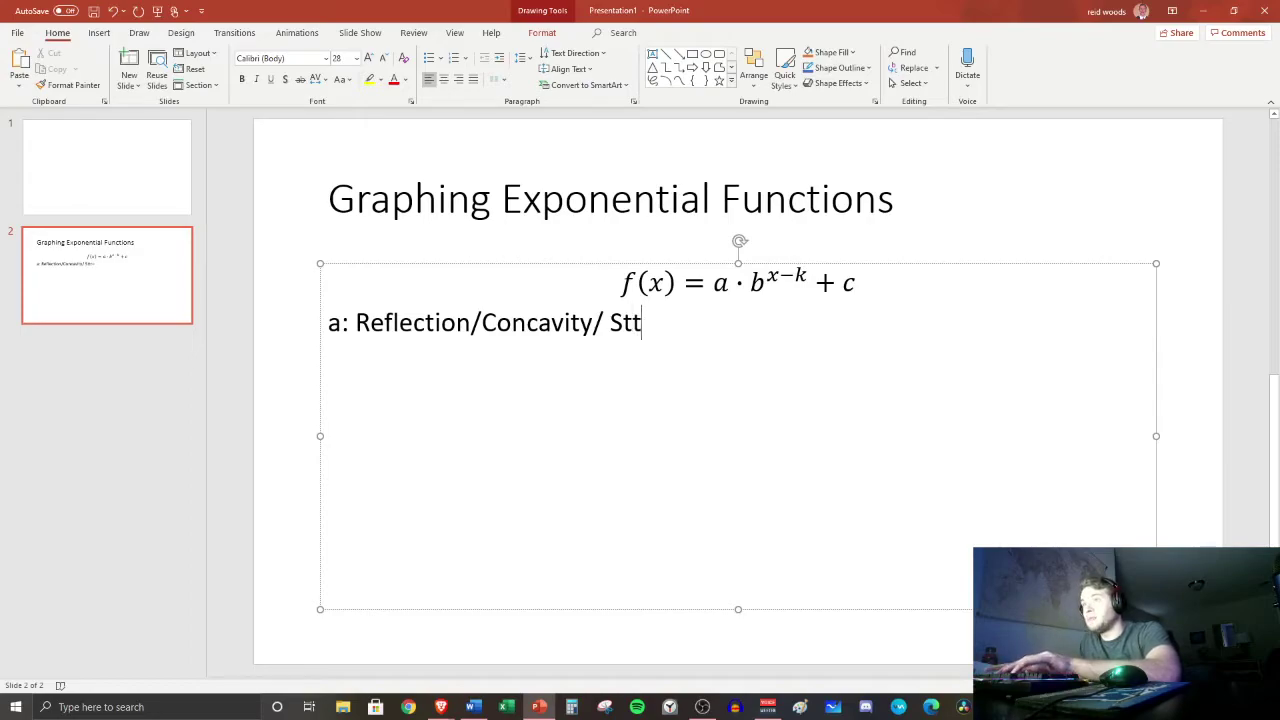
{"action": "key", "text": "BackSpace"}
{"action": "key", "text": "BackSpace"}
{"action": "key", "text": "BackSpace"}
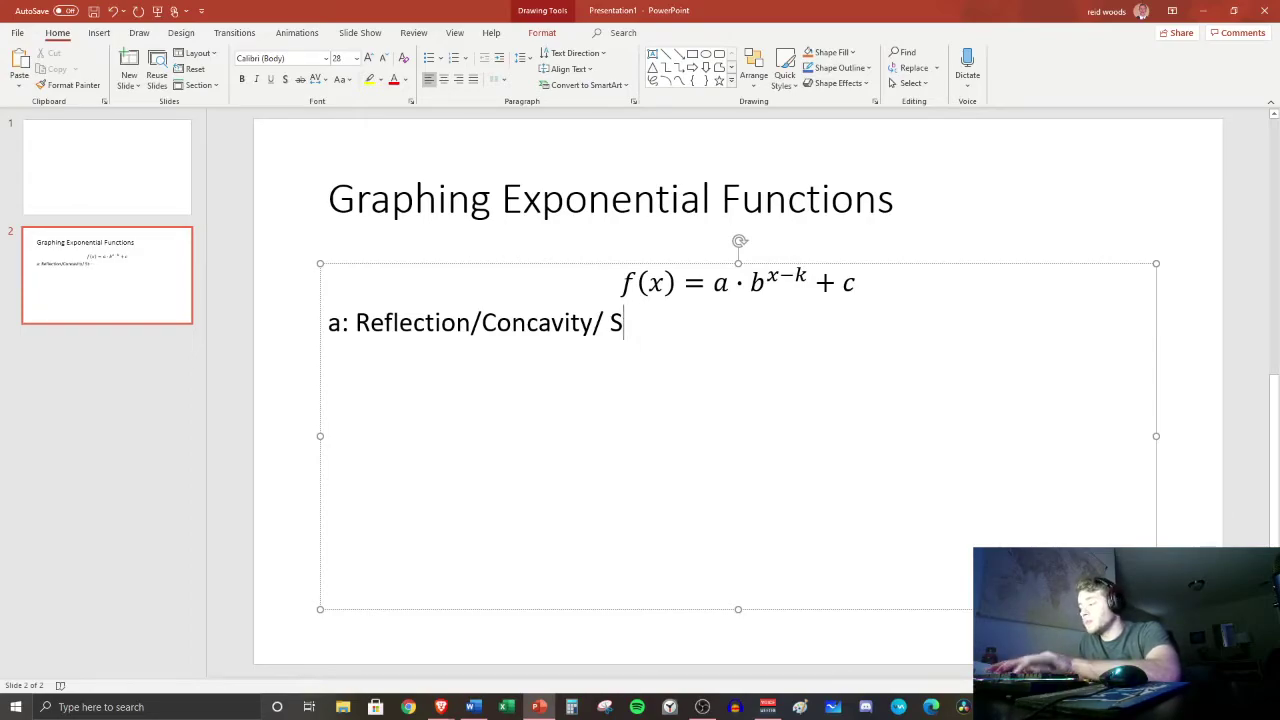
{"action": "type", "text": "Vertical"}
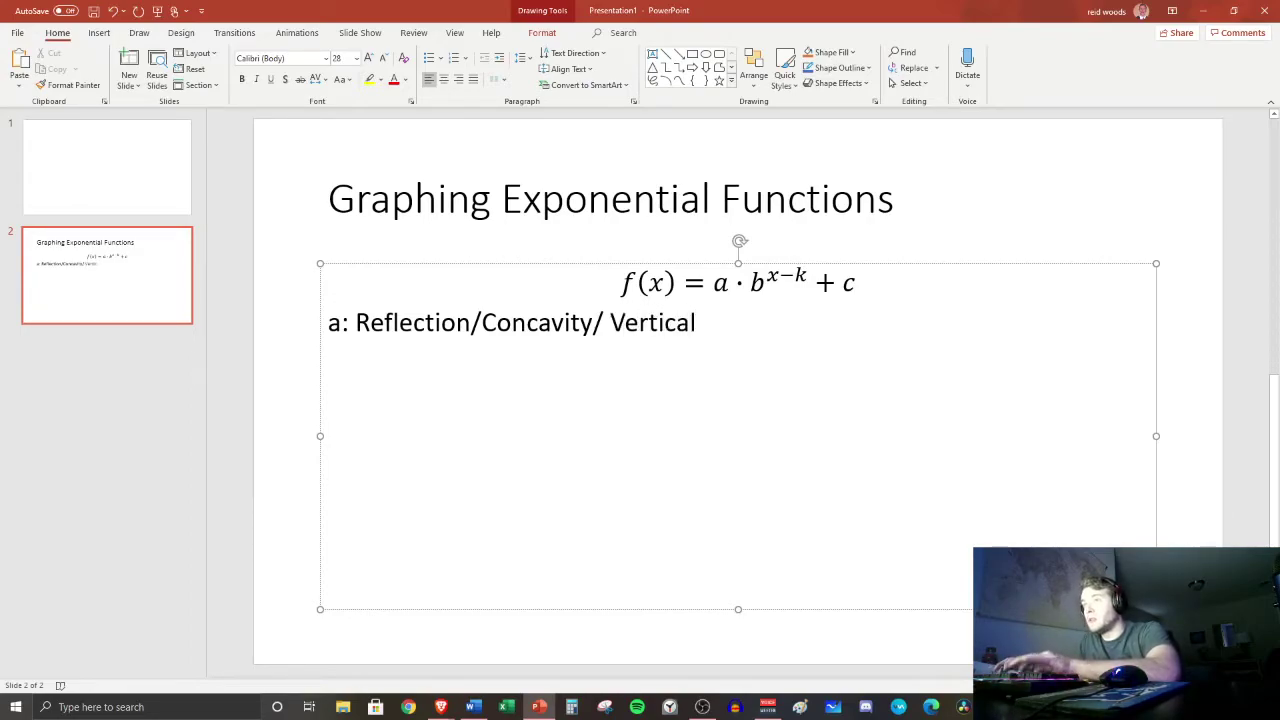
{"action": "type", "text": " Stretch"}
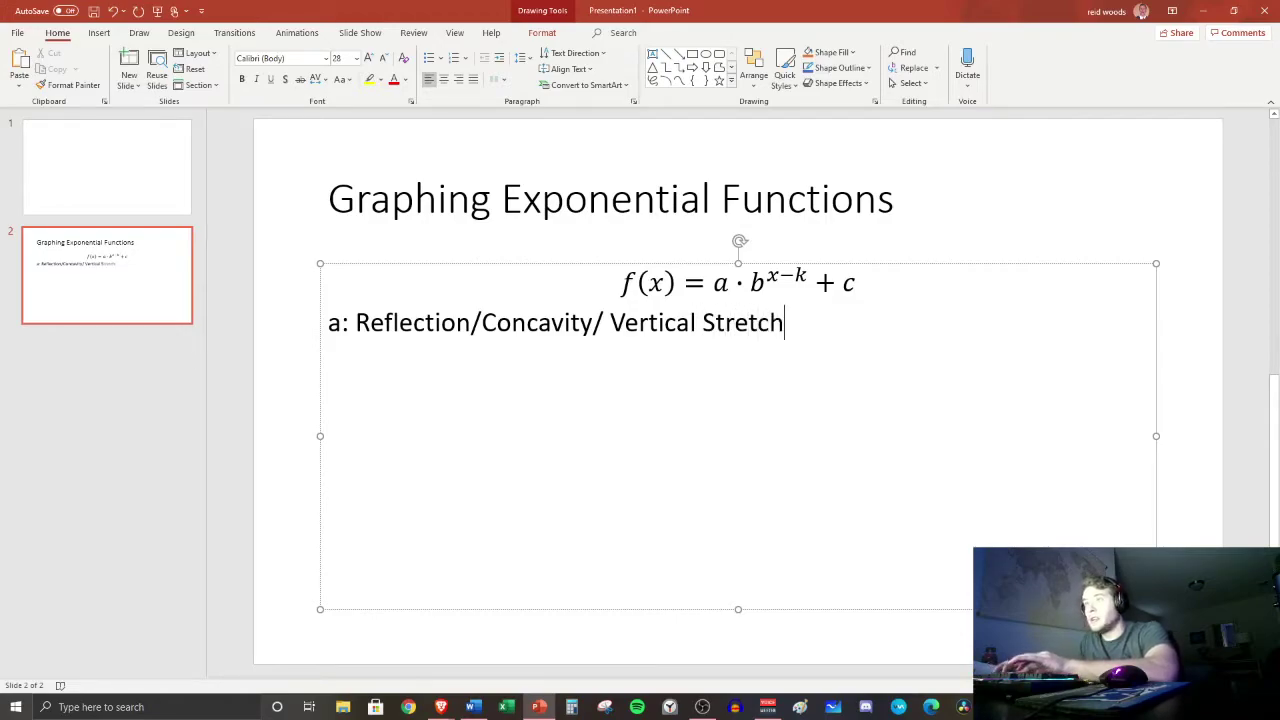
{"action": "type", "text": " and Co"}
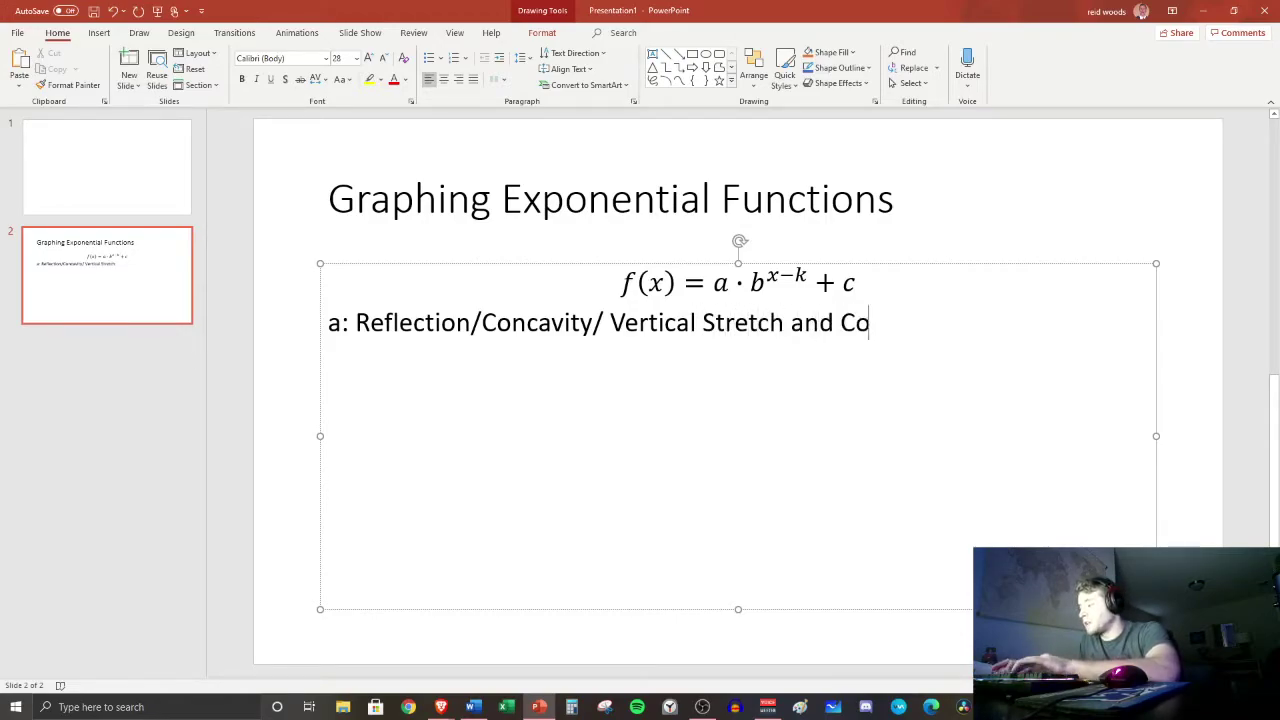
{"action": "type", "text": "mpression"}
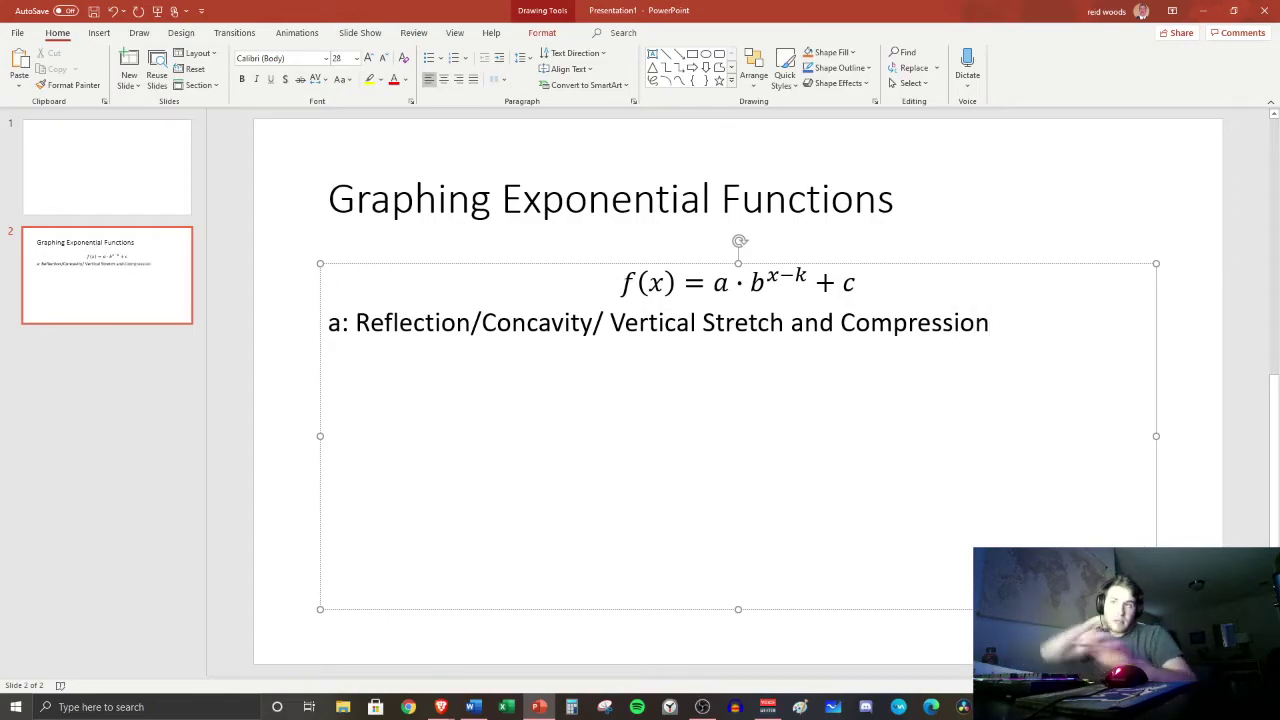
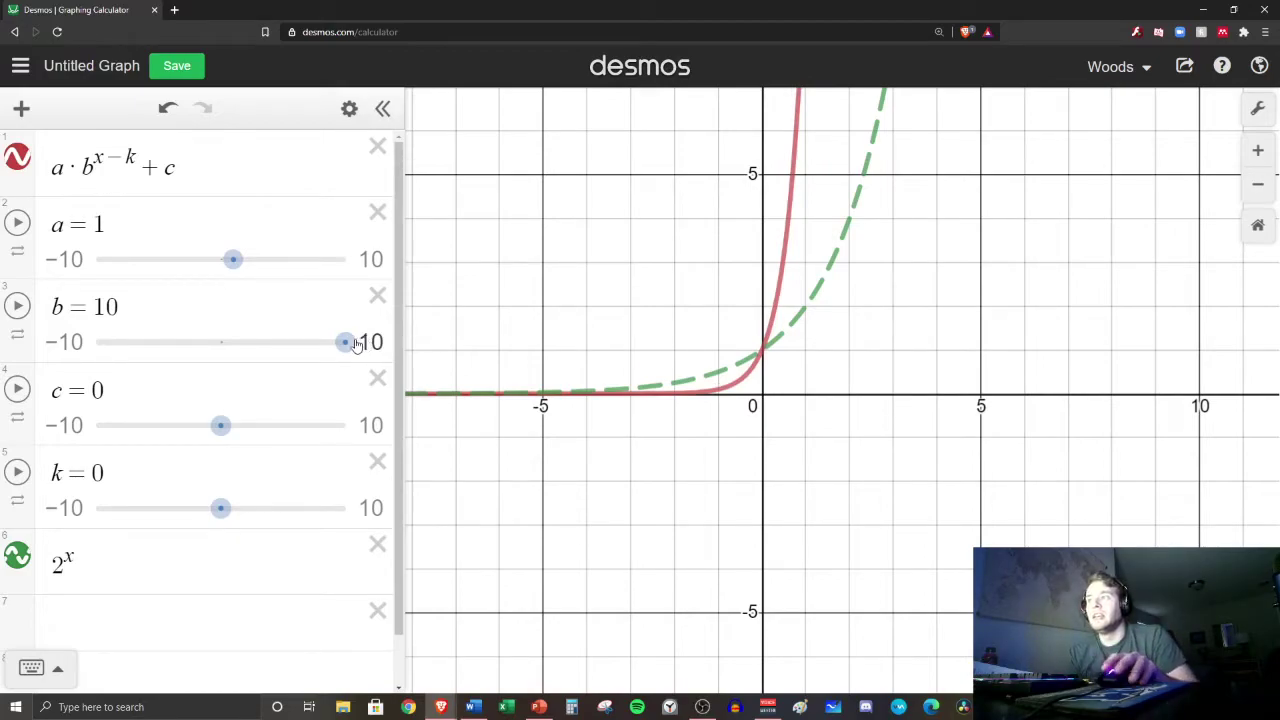
In the Desmos graph, limit the b slider to the range −1 to 5 with a step of 0.01.
{"action": "left_click", "coordinate": [80, 343]}
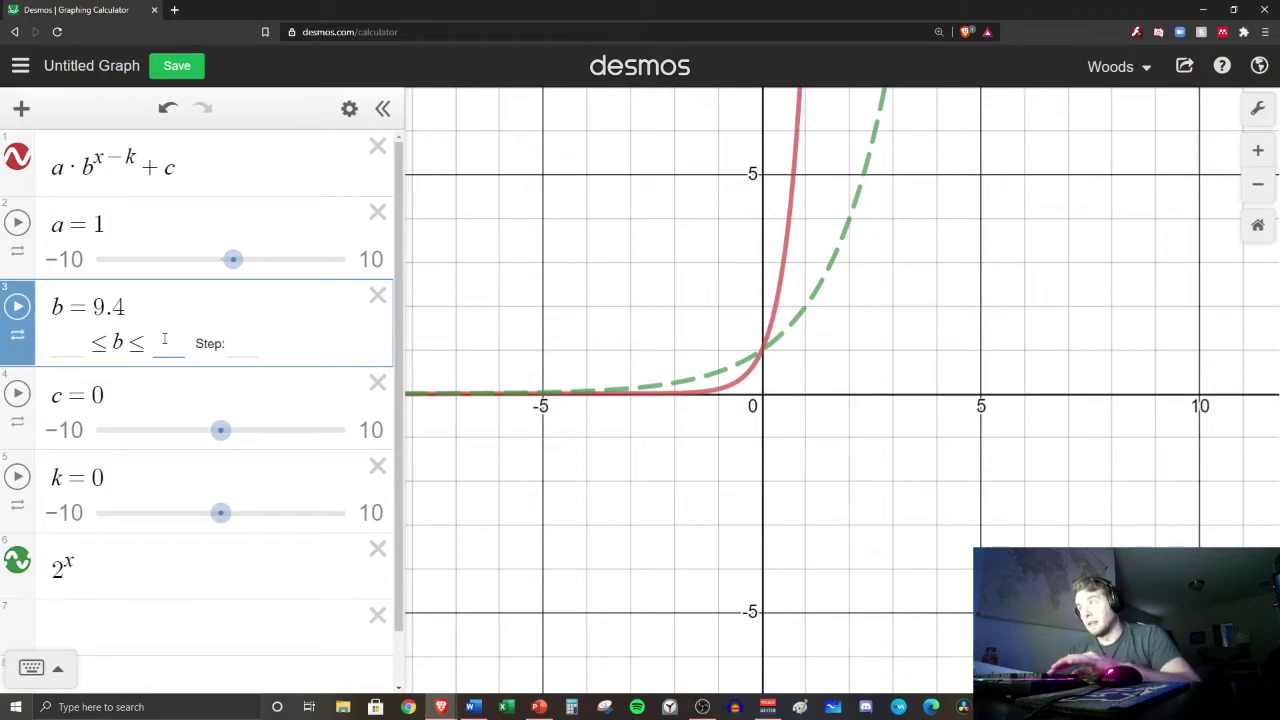
{"action": "type", "text": "5"}
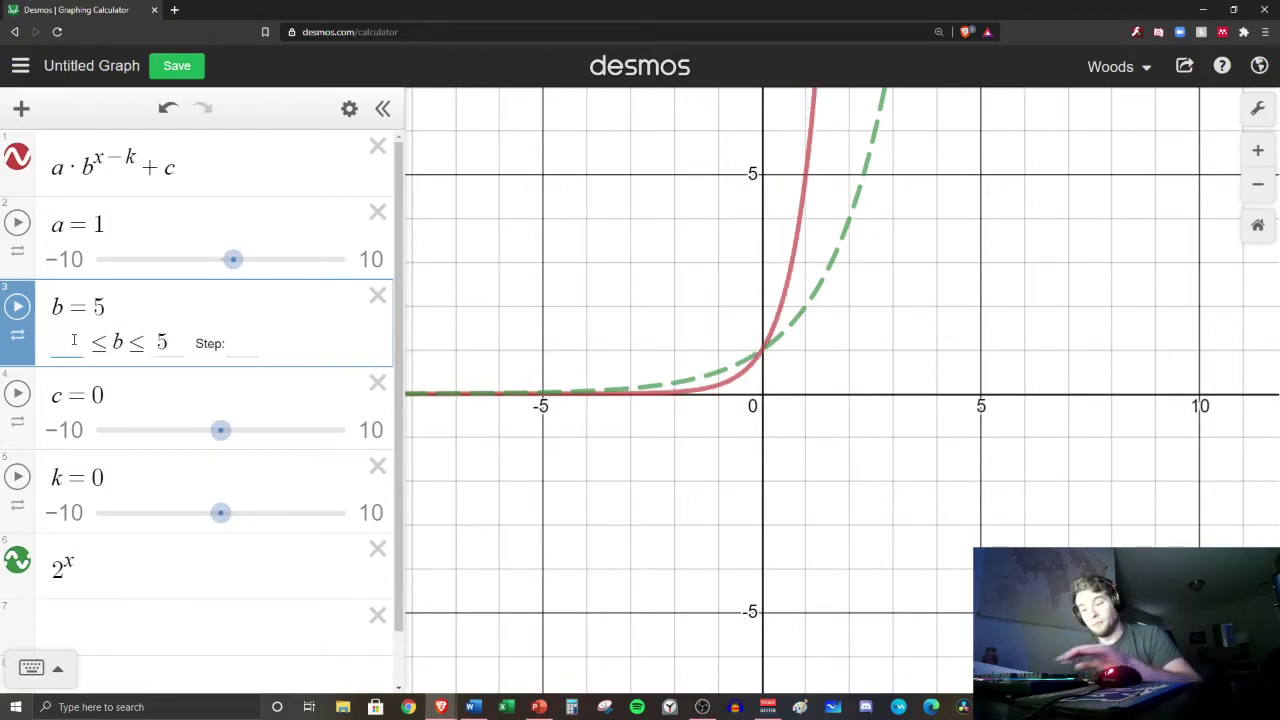
{"action": "type", "text": "-1"}
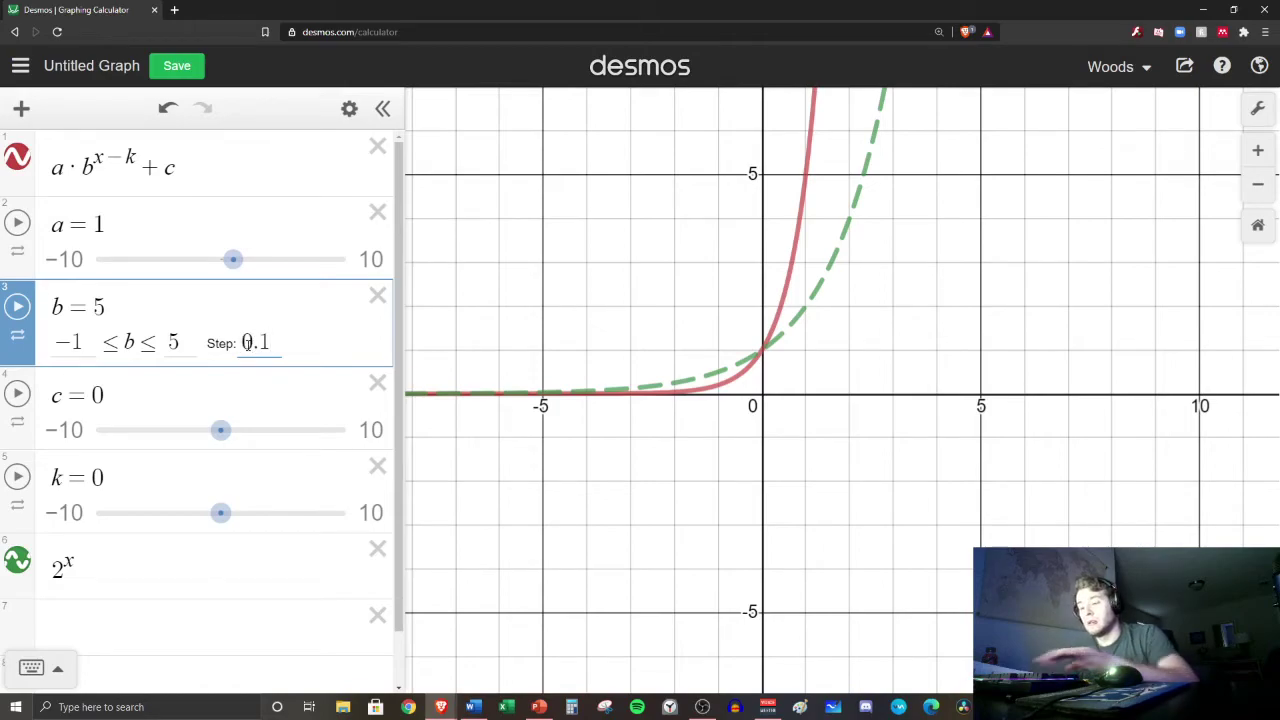
{"action": "left_click", "coordinate": [246, 343]}
{"action": "type", "text": "0.01"}
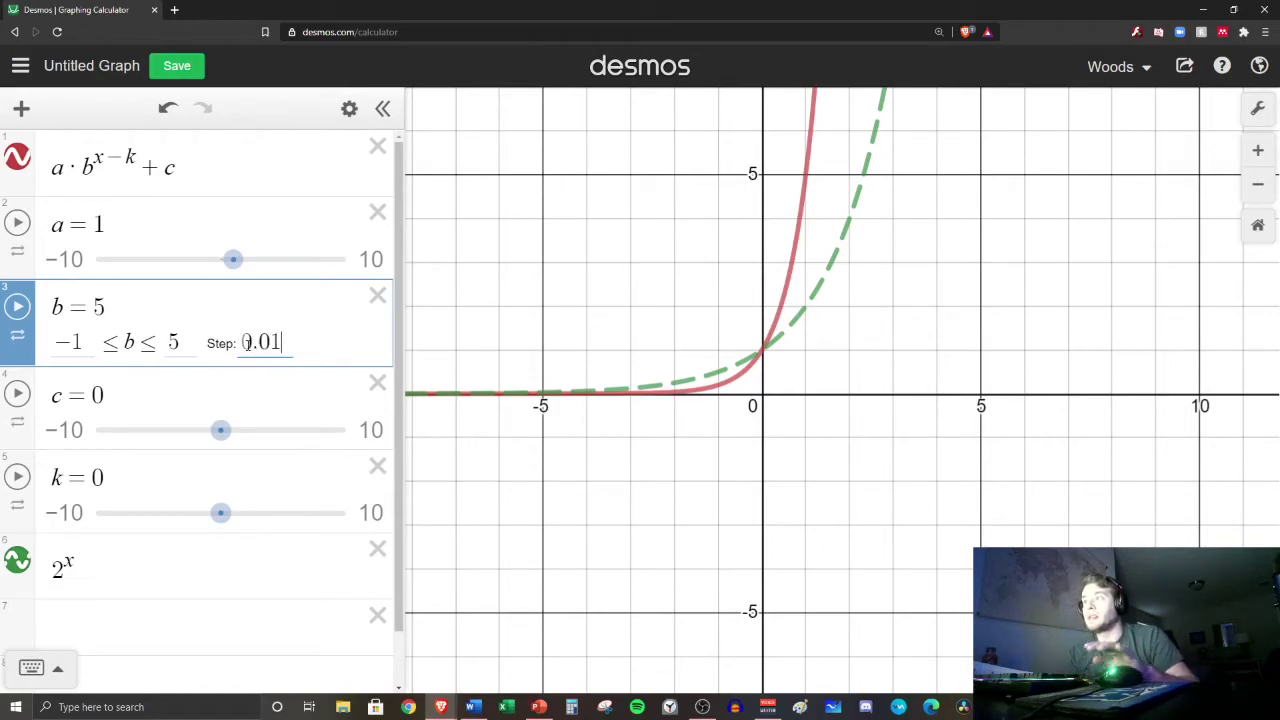
{"action": "key", "text": "Return"}
Lower the b slider to 0.5 to show decay, and raise it through 0.6 to 0.72.
{"action": "left_click_drag", "start_coordinate": [358, 343], "coordinate": [151, 349]}
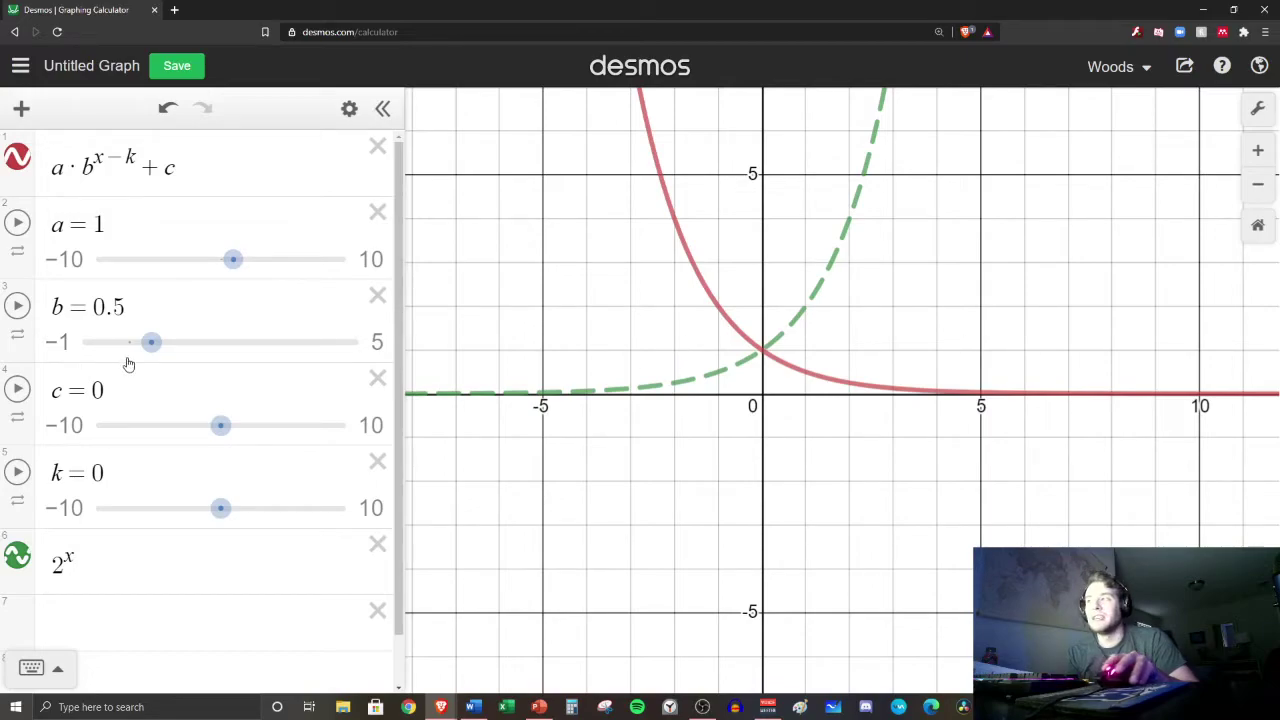
{"action": "mouse_move", "coordinate": [150, 345]}
{"action": "left_mouse_down"}
{"action": "mouse_move", "coordinate": [129, 345]}
{"action": "mouse_move", "coordinate": [227, 344]}
{"action": "mouse_move", "coordinate": [113, 345]}
{"action": "mouse_move", "coordinate": [84, 362]}
{"action": "mouse_move", "coordinate": [218, 347]}
{"action": "mouse_move", "coordinate": [257, 354]}
{"action": "mouse_move", "coordinate": [258, 376]}
{"action": "mouse_move", "coordinate": [223, 380]}
{"action": "mouse_move", "coordinate": [155, 357]}
{"action": "left_mouse_up"}
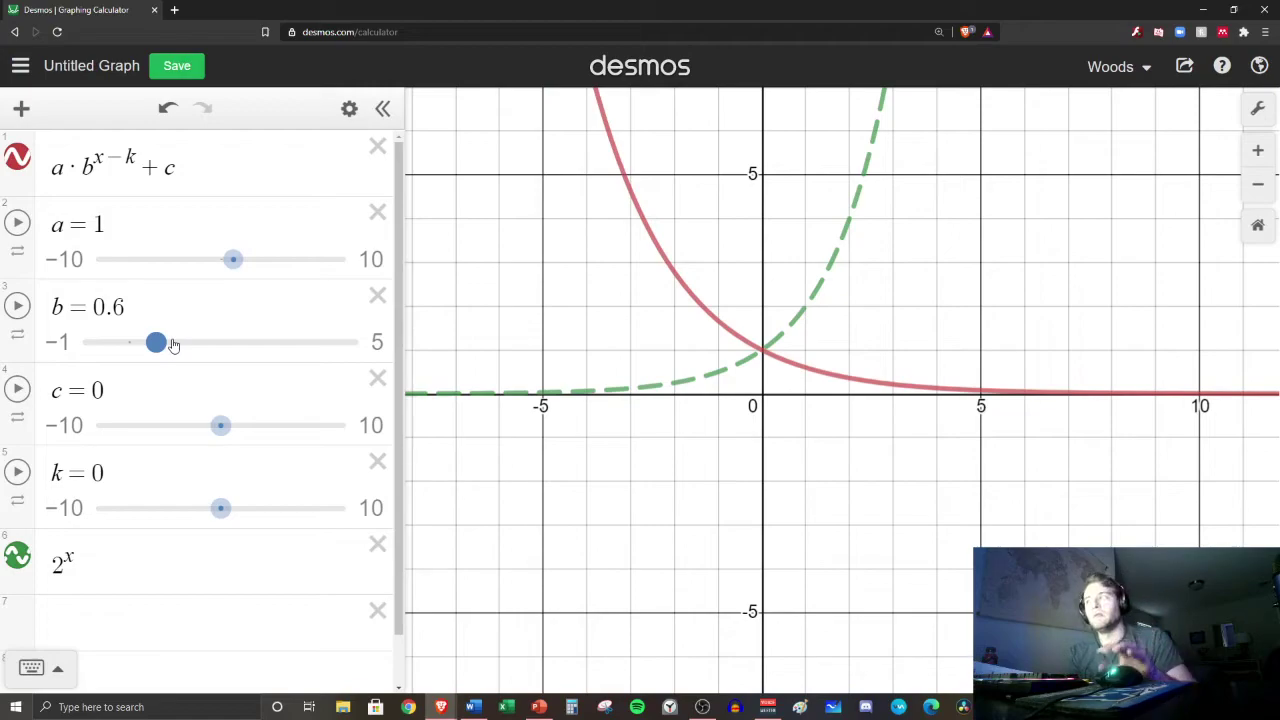
{"action": "left_click_drag", "start_coordinate": [163, 356], "coordinate": [163, 406]}
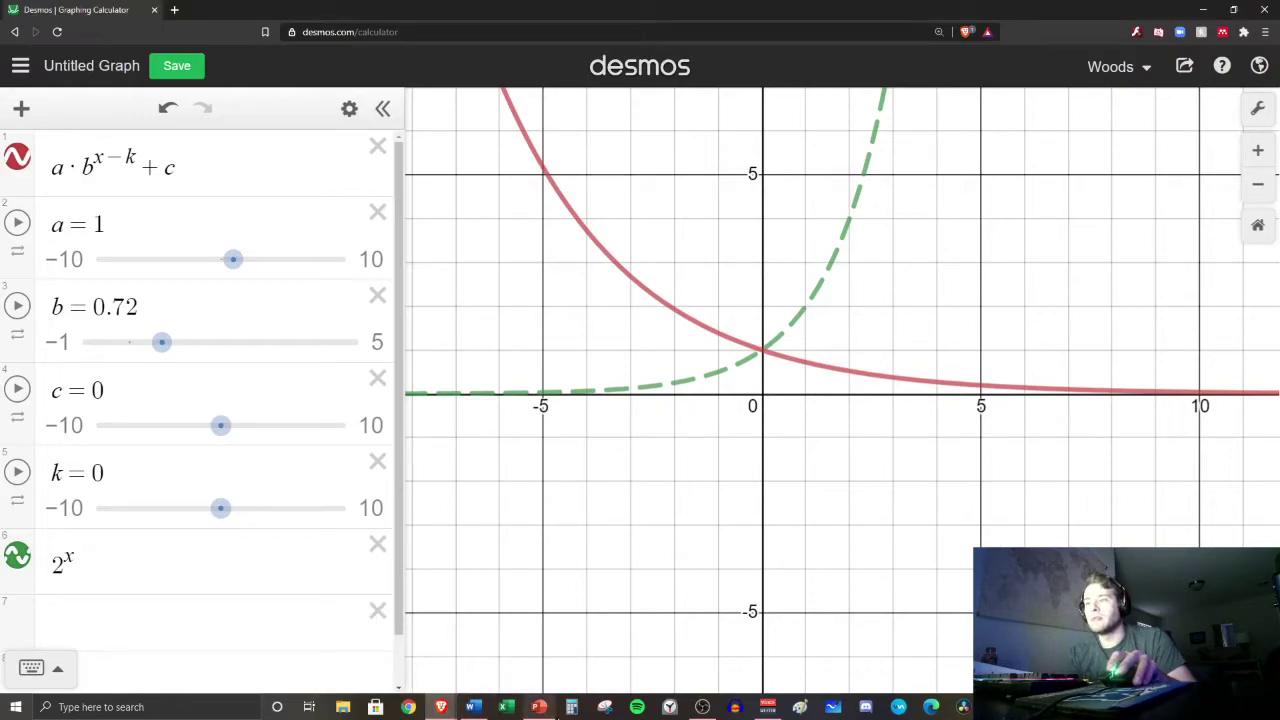
Switch to PowerPoint and write "When b>1, then the function shows growth." after "b:" on the slide.
{"action": "left_click", "coordinate": [539, 707]}
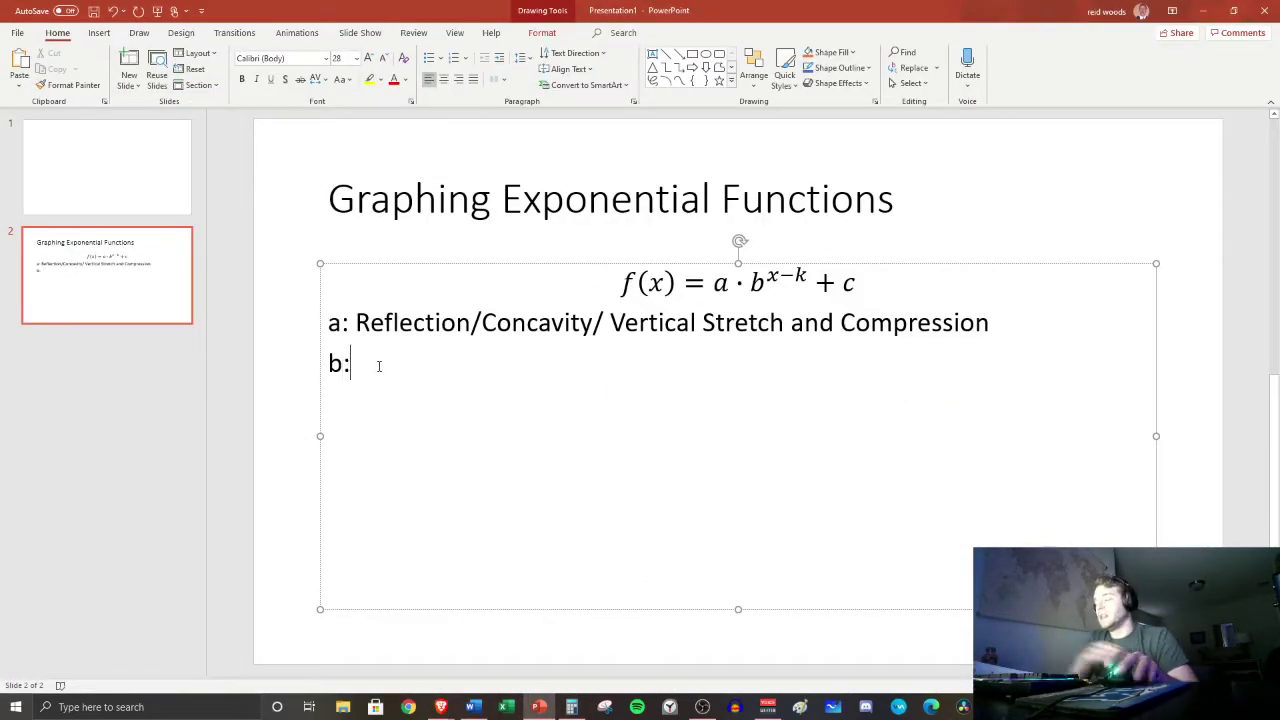
{"action": "type", "text": "wh"}
{"action": "type", "text": "When"}
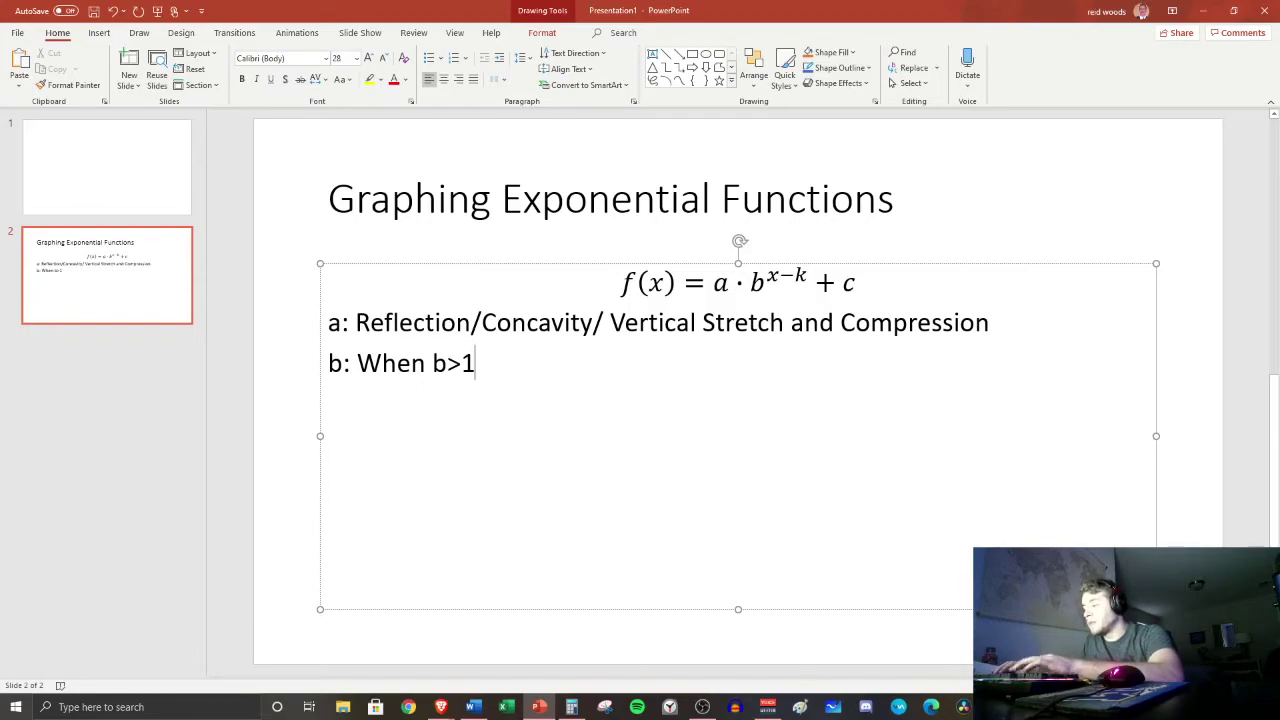
{"action": "type", "text": "b>1, then the "}
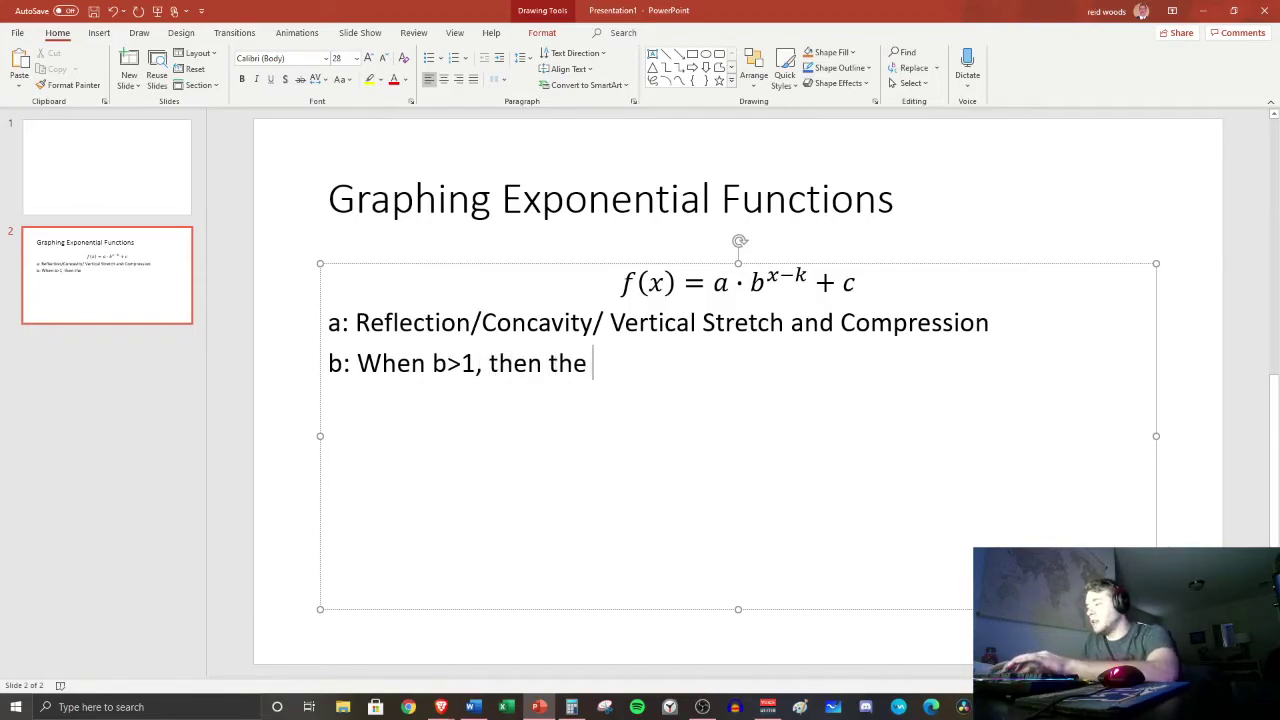
{"action": "type", "text": "fucntion s"}
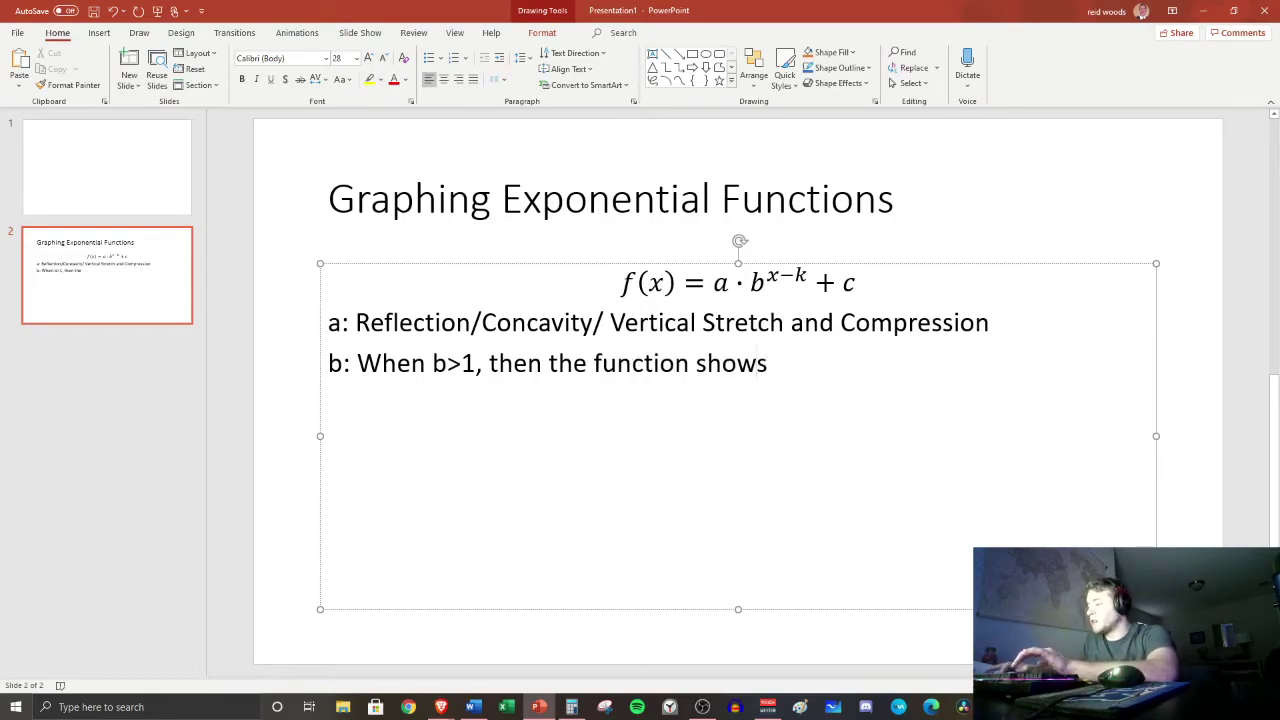
{"action": "type", "text": "hows growth."}
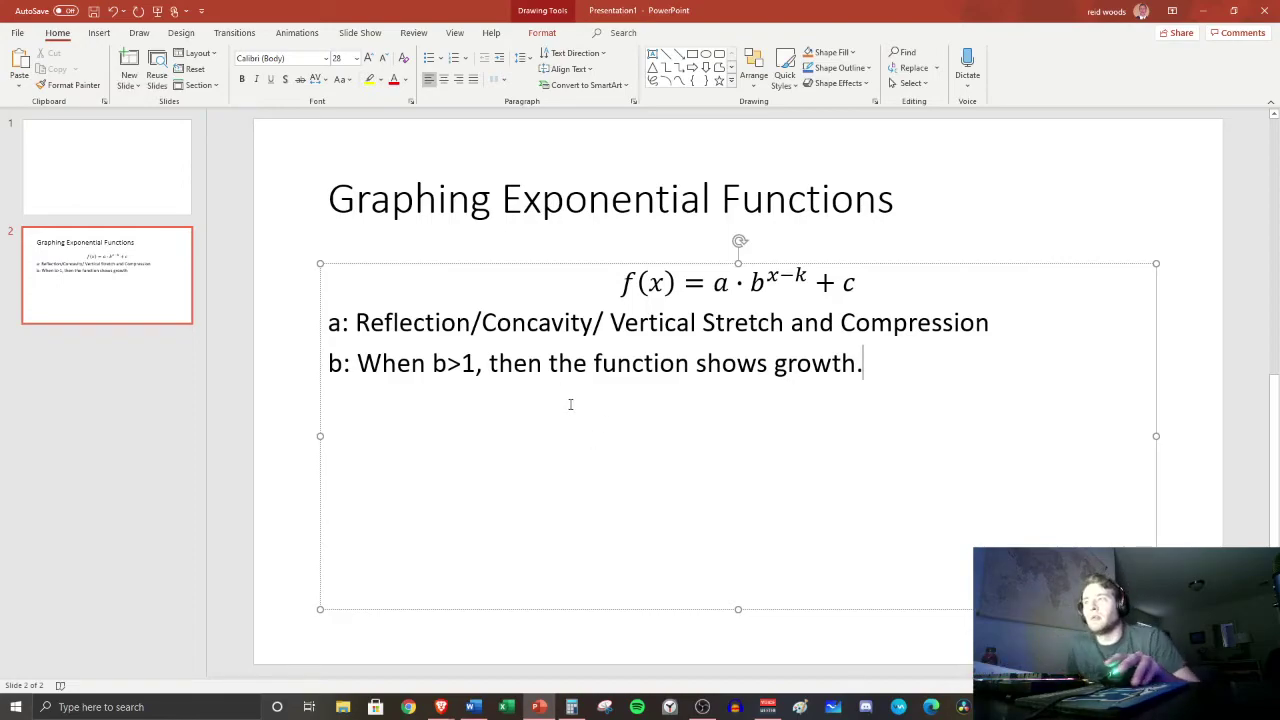
Switch to the Desmos graph in the browser.
{"action": "mouse_move", "coordinate": [440, 706]}
{"action": "left_click", "coordinate": [525, 655]}
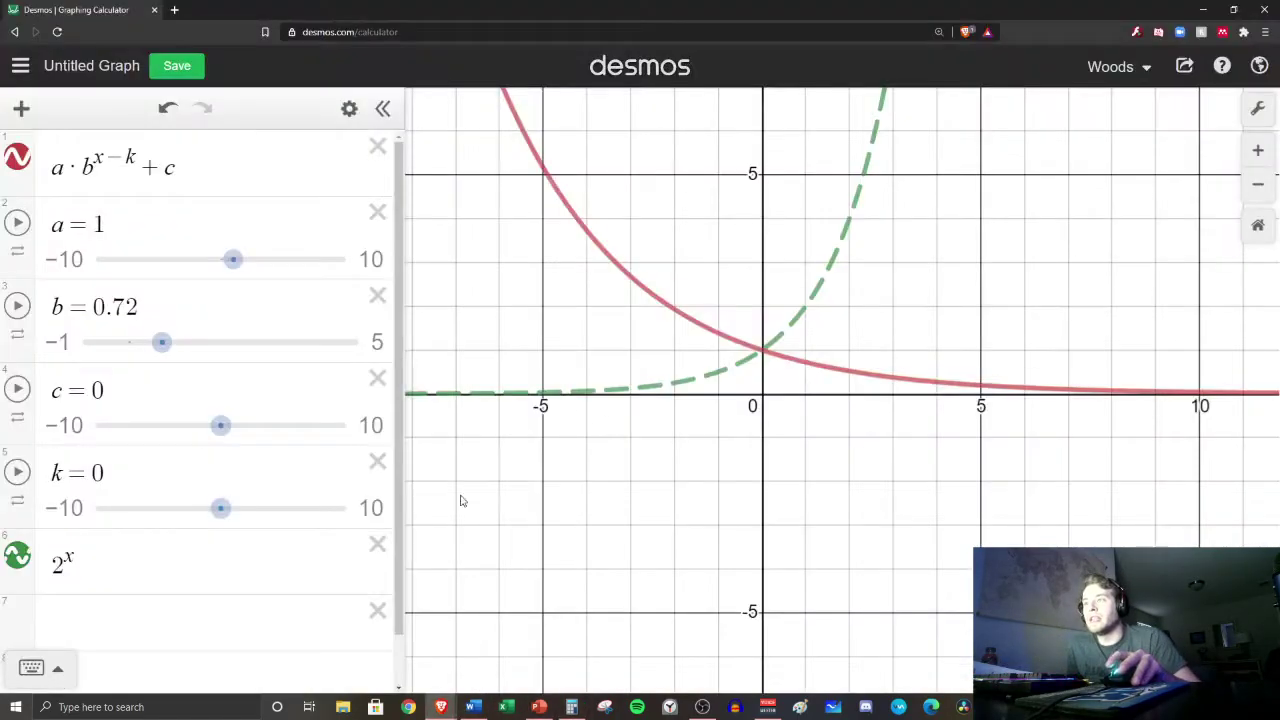
{"action": "left_click", "coordinate": [130, 307]}
{"action": "double_click", "coordinate": [115, 307]}
{"action": "left_click", "coordinate": [211, 306]}
{"action": "key", "text": "Return"}
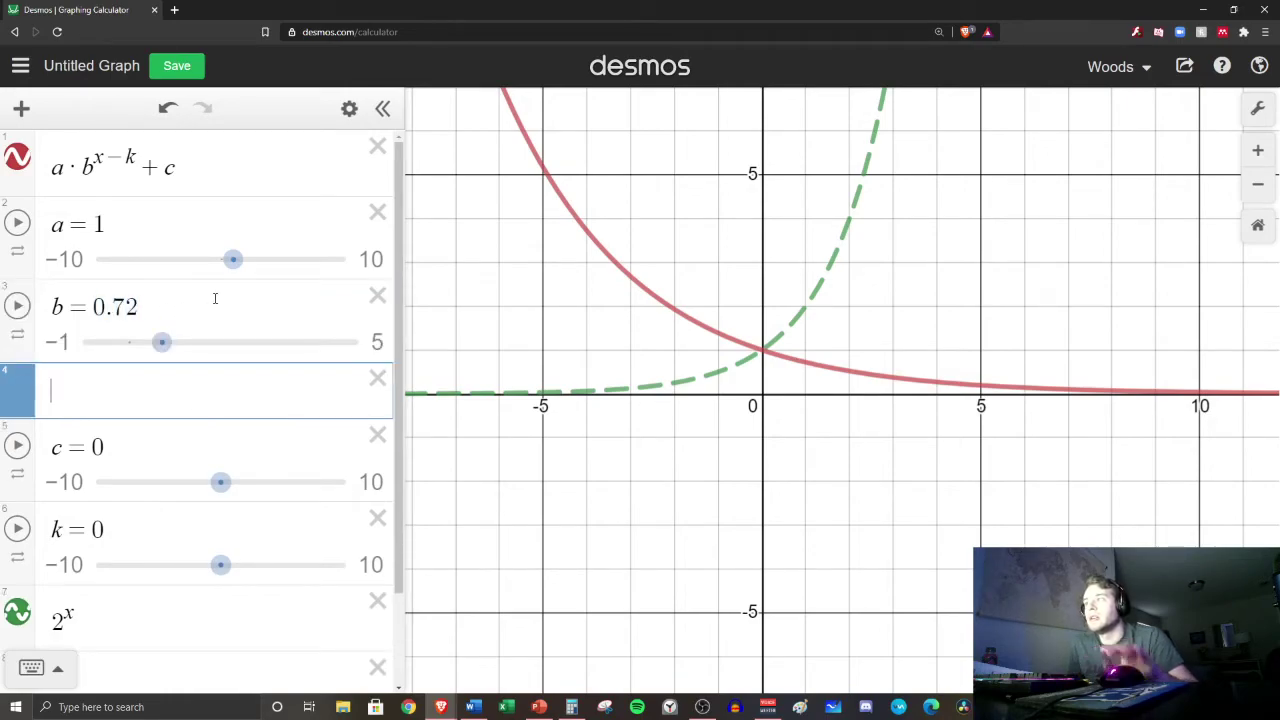
{"action": "left_click", "coordinate": [377, 378]}
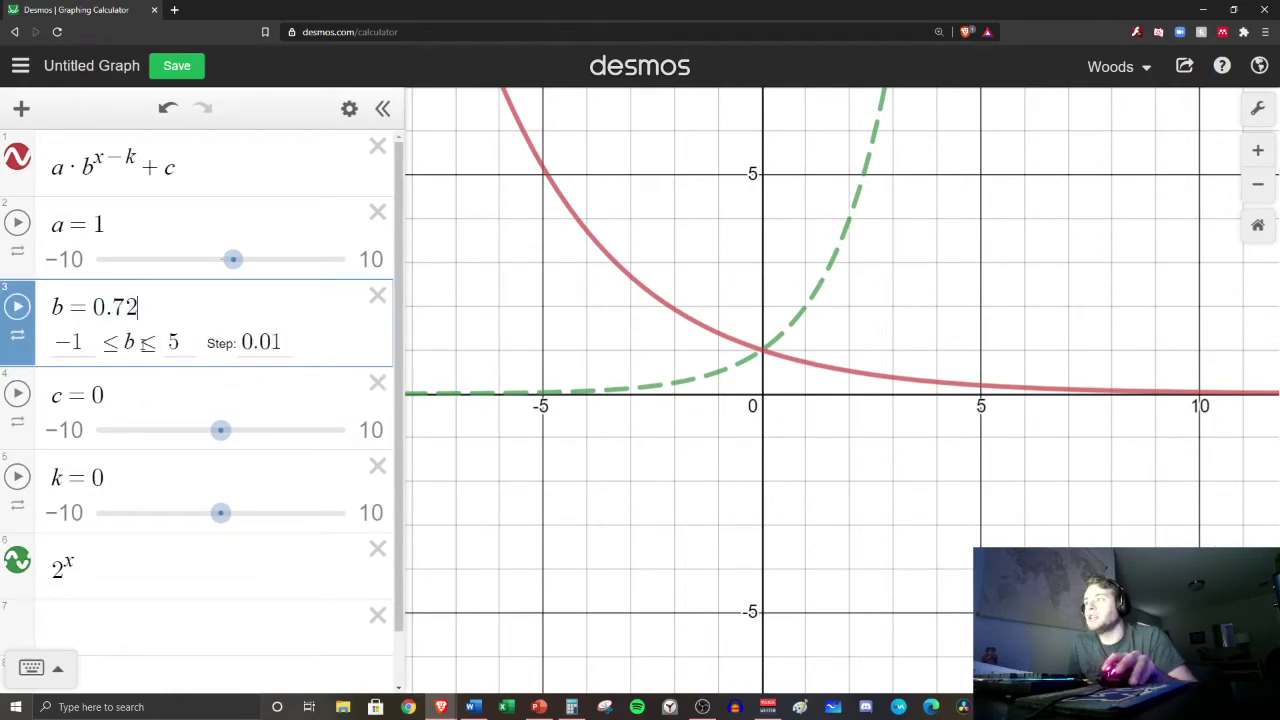
{"action": "key", "text": "Escape"}
Raise the b slider to 5 to show growth, and lower it to 0.5 to show decay.
{"action": "left_click_drag", "start_coordinate": [164, 343], "coordinate": [378, 395]}
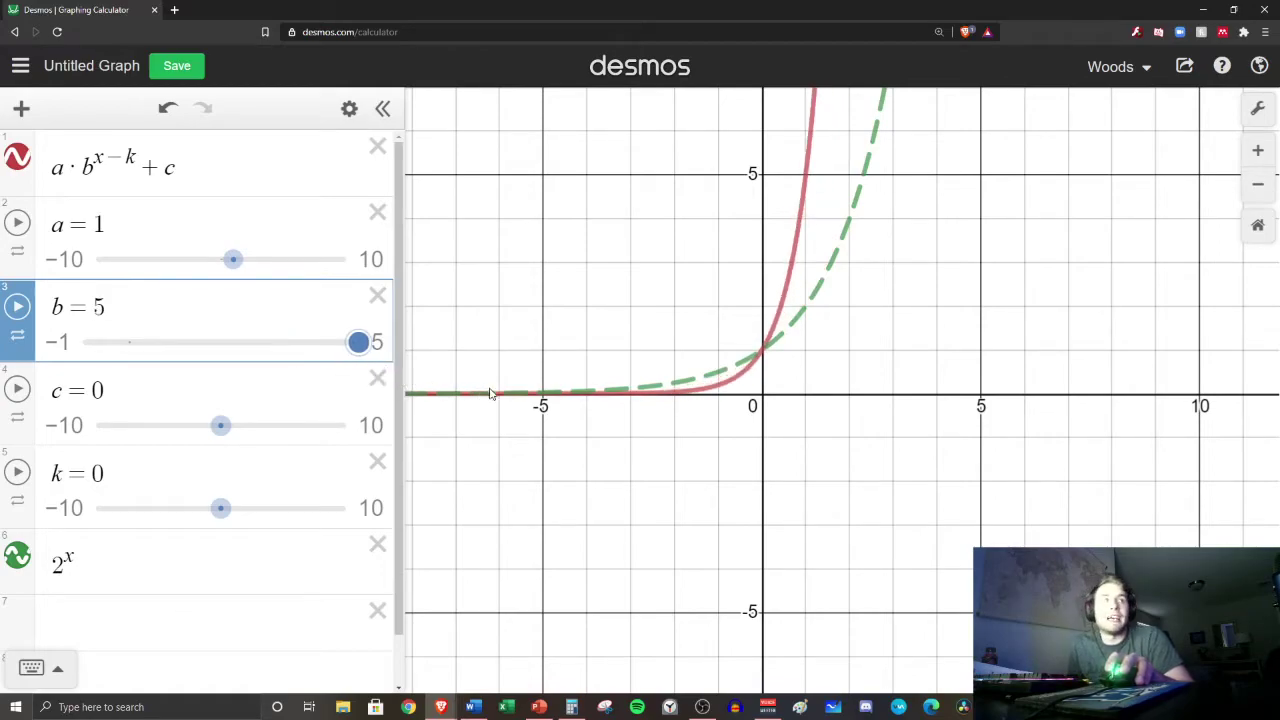
{"action": "left_click_drag", "start_coordinate": [481, 392], "coordinate": [417, 377]}
{"action": "left_click_drag", "start_coordinate": [360, 343], "coordinate": [152, 349]}
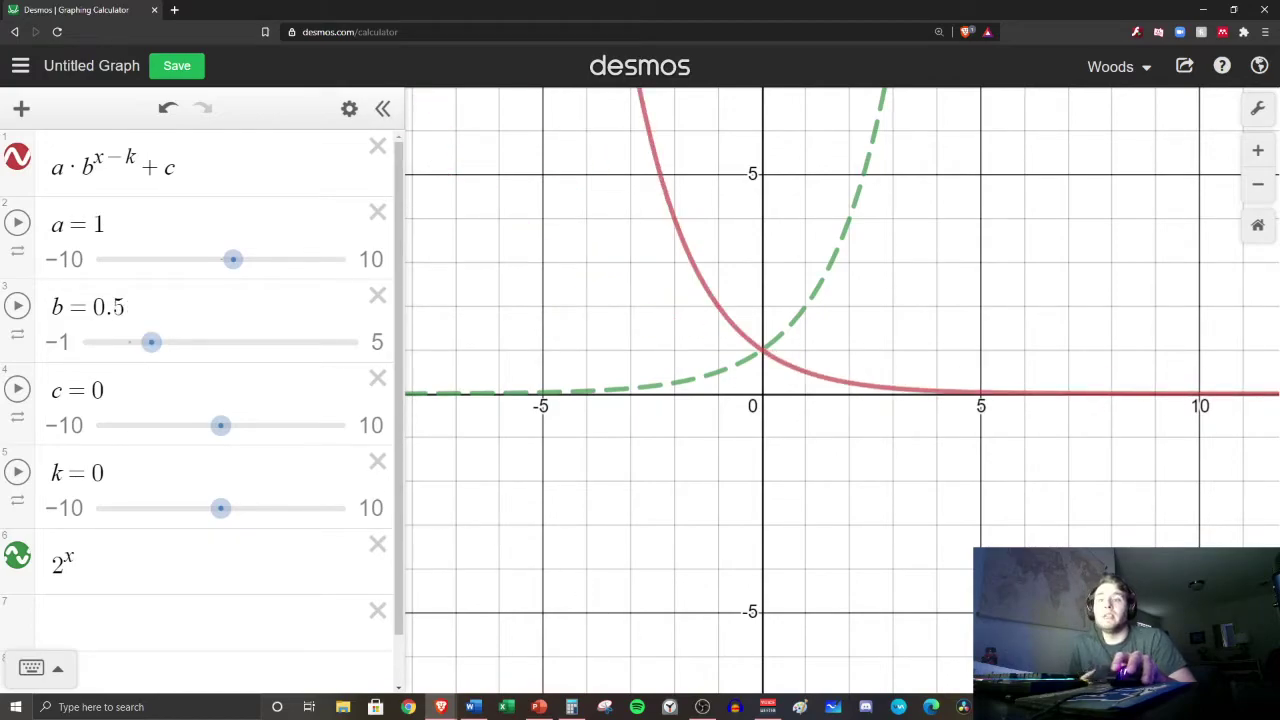
Switch to PowerPoint, add the indented line "When 0<b<1, then the function shows decay." under the b note, and start a "c:" line.
{"action": "left_click", "coordinate": [539, 707]}
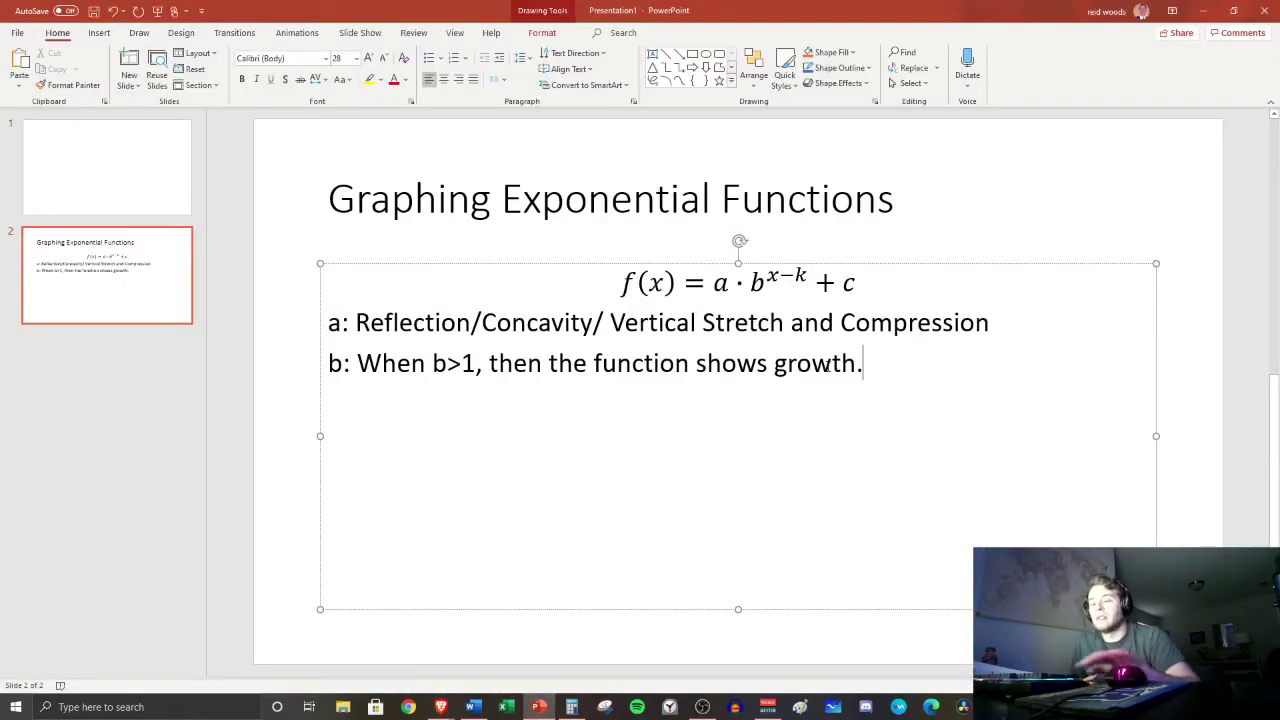
{"action": "left_click", "coordinate": [492, 363]}
{"action": "key", "text": "Return"}
{"action": "key", "text": "BackSpace"}
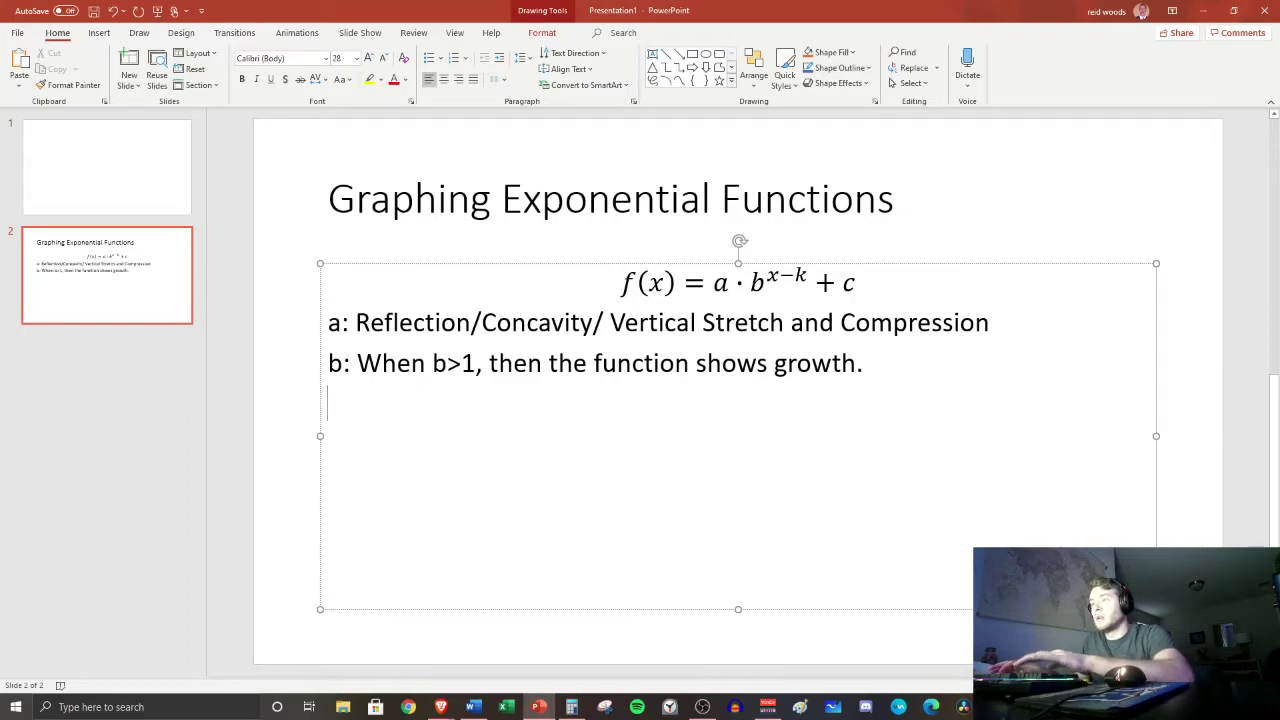
{"action": "type", "text": "When"}
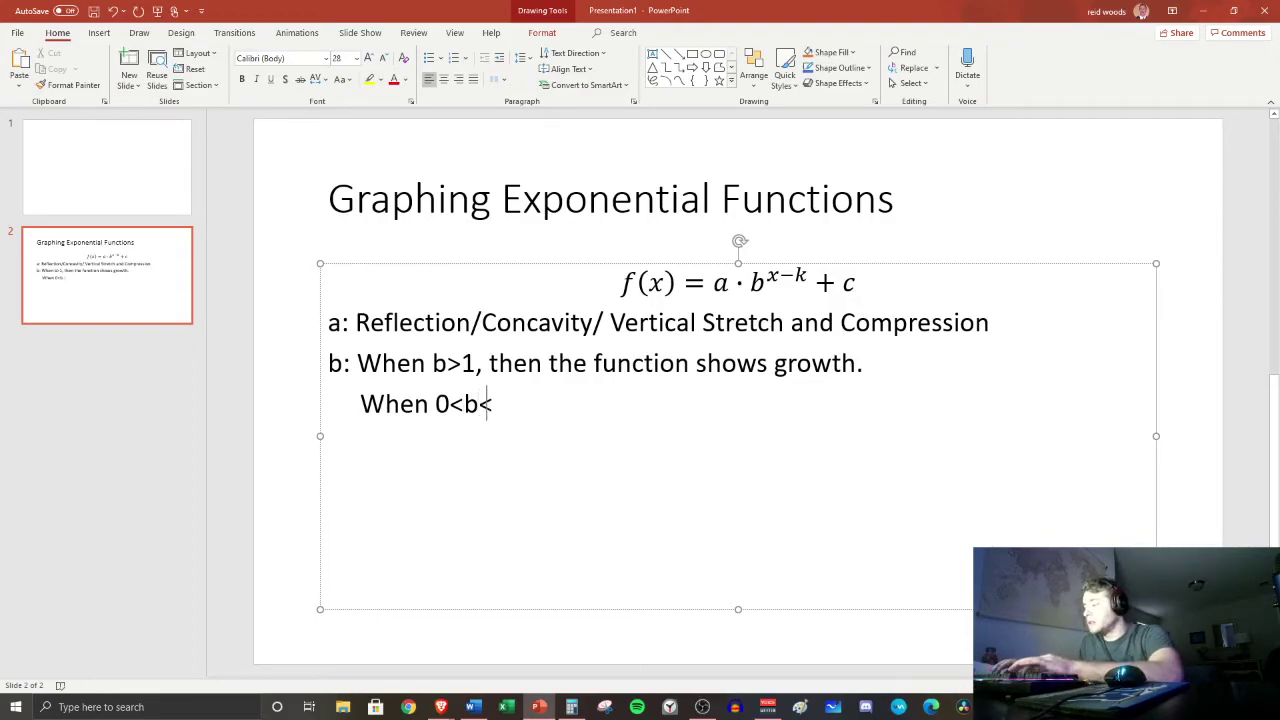
{"action": "type", "text": "0<b<1, then "}
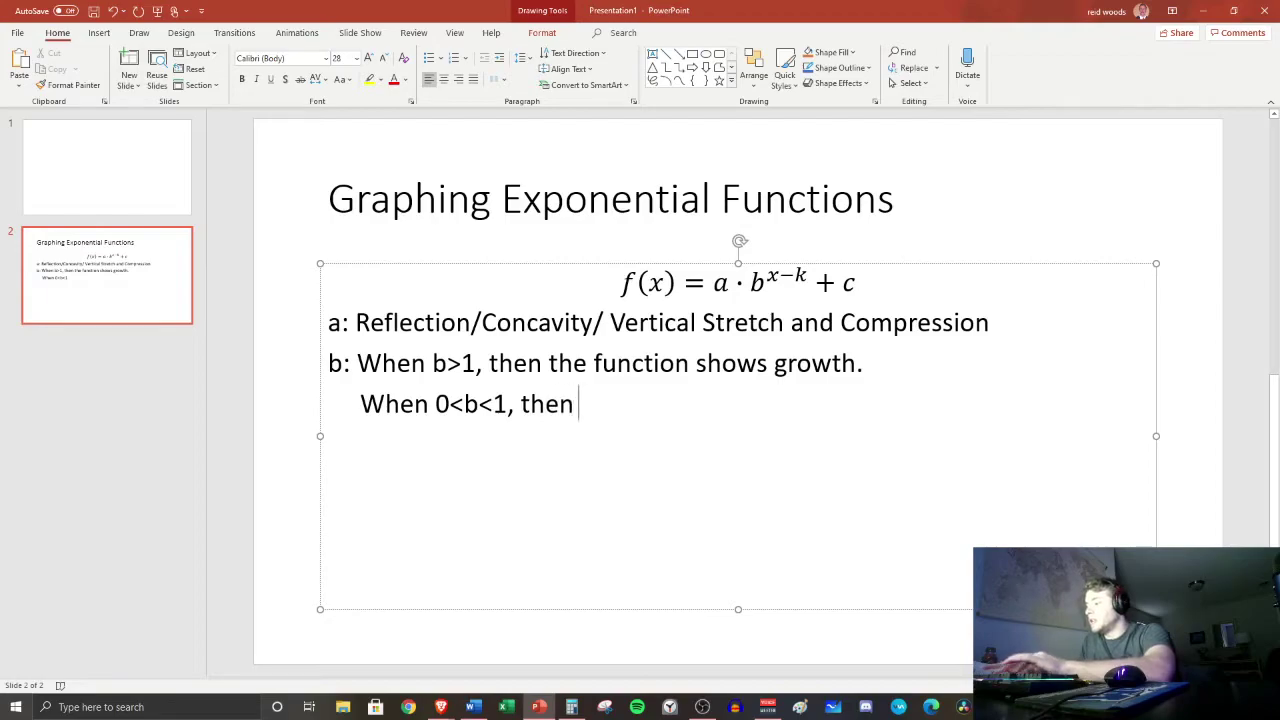
{"action": "type", "text": "the function sh"}
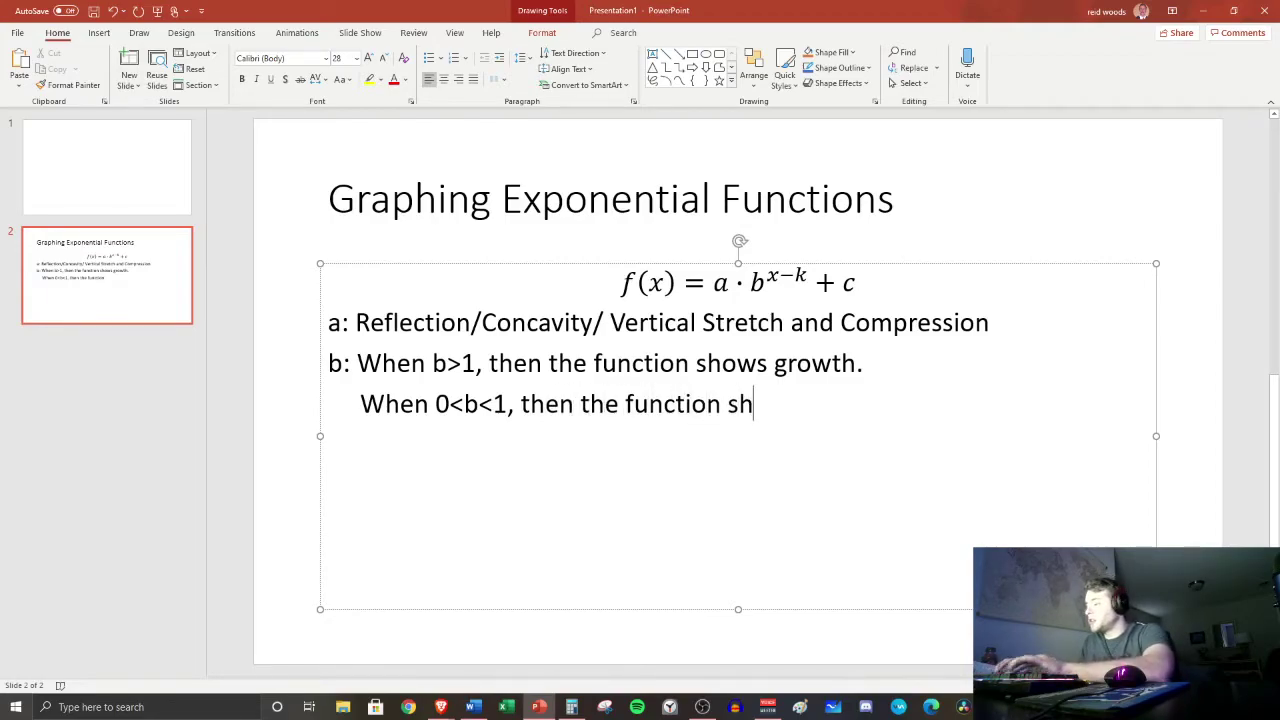
{"action": "type", "text": "ows decay."}
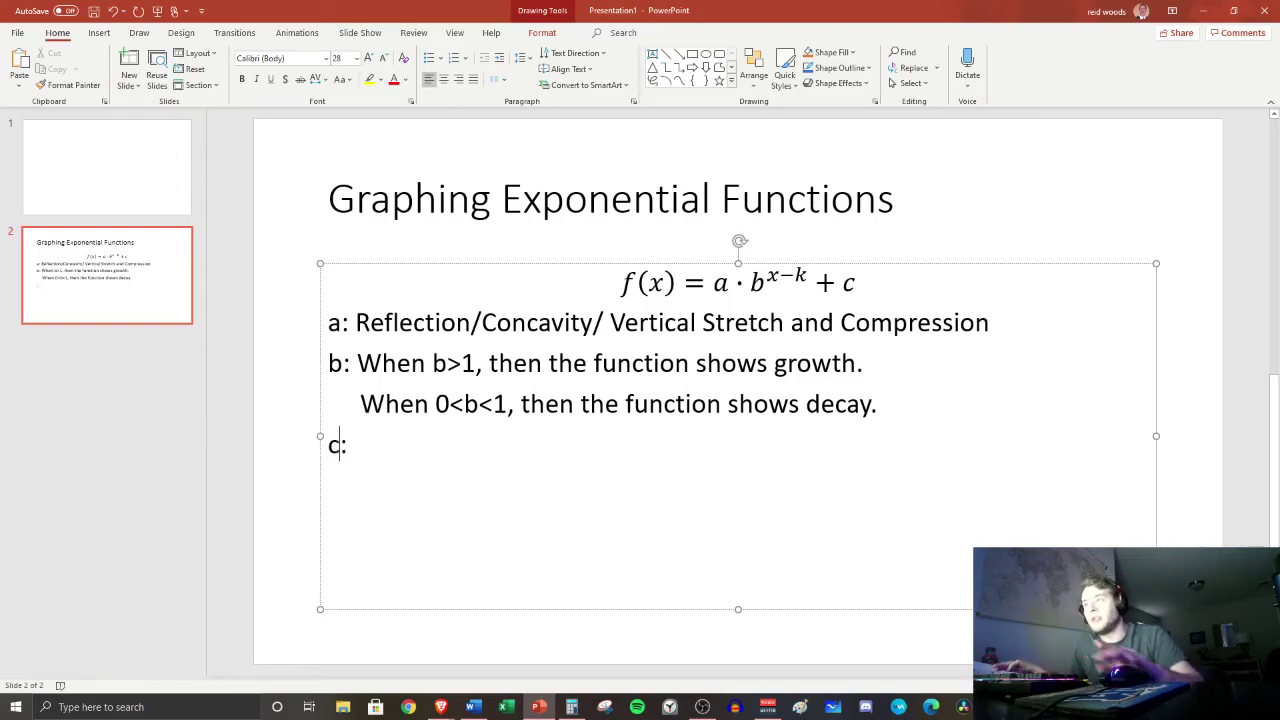
Switch to the Desmos graph and set the b slider to 2 so the curve matches the dashed 2^x curve.
{"action": "mouse_move", "coordinate": [440, 707]}
{"action": "left_click", "coordinate": [500, 640]}
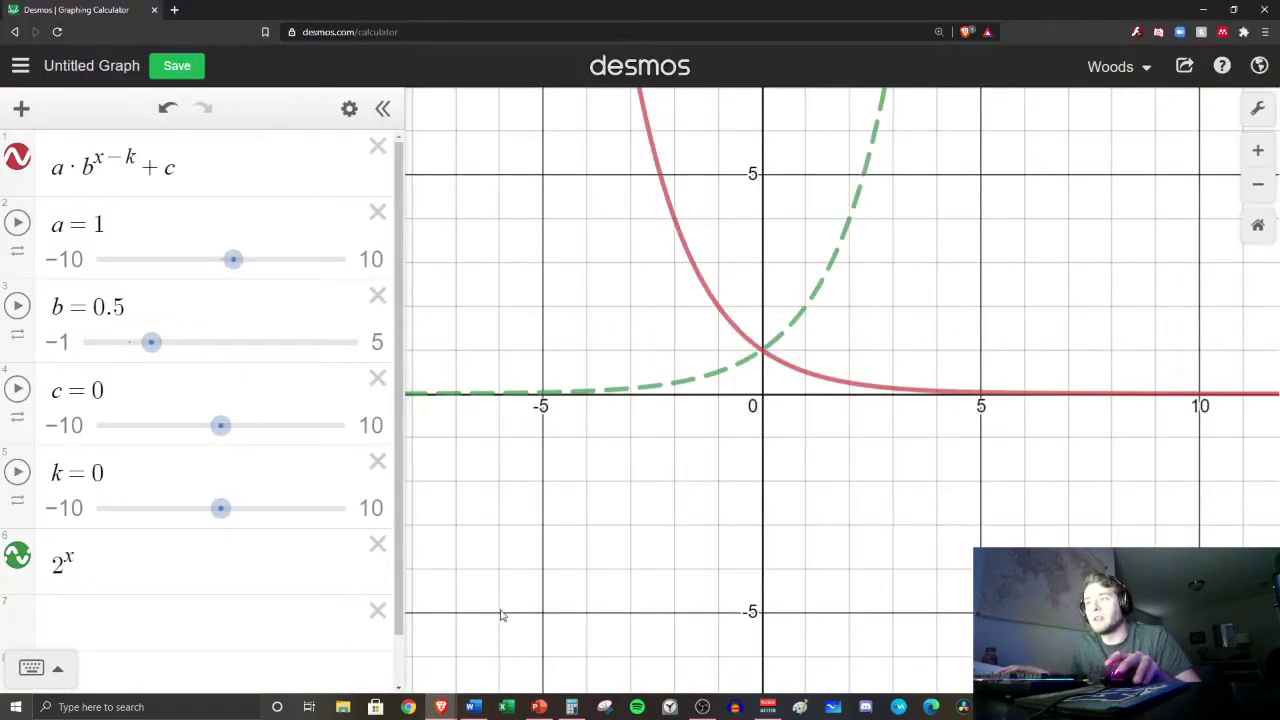
{"action": "left_click_drag", "start_coordinate": [162, 344], "coordinate": [224, 346]}
{"action": "left_click_drag", "start_coordinate": [849, 453], "coordinate": [908, 495]}
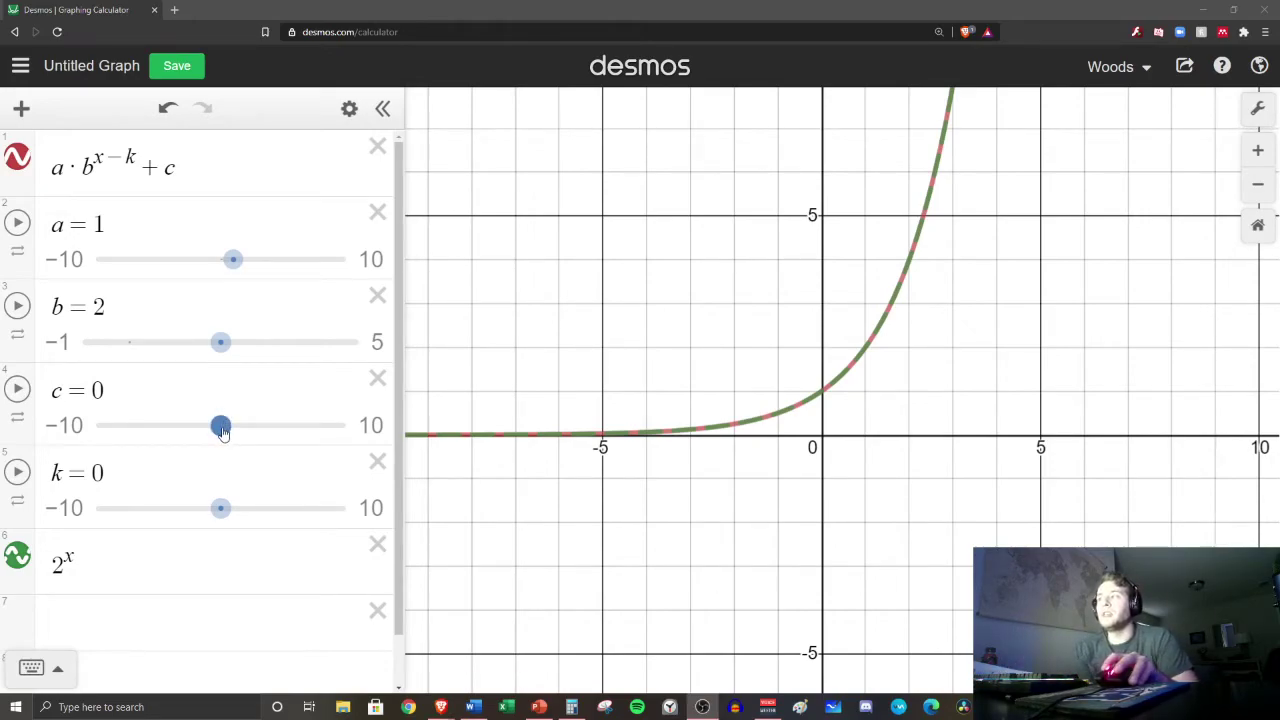
Highlight the + c term in the function and shift the curve vertically with the c slider, ending back at 0.
{"action": "left_click_drag", "start_coordinate": [182, 168], "coordinate": [148, 170]}
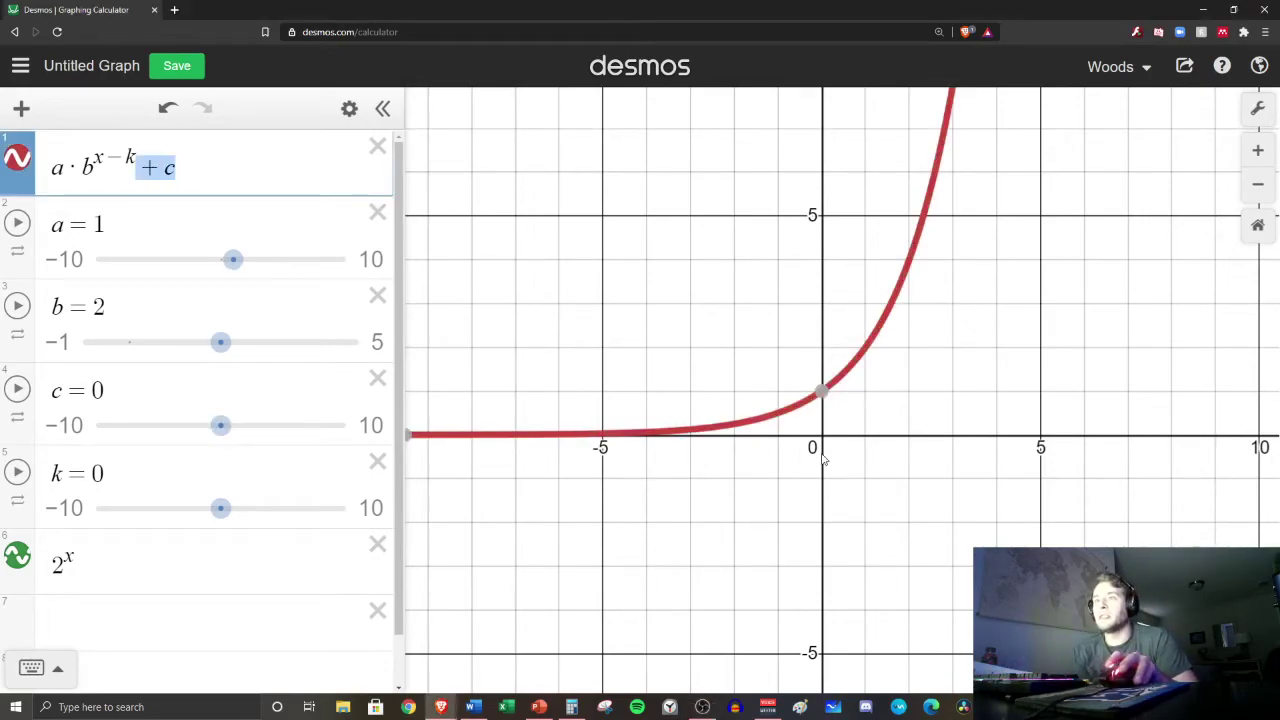
{"action": "mouse_move", "coordinate": [221, 428]}
{"action": "left_mouse_down"}
{"action": "mouse_move", "coordinate": [314, 449]}
{"action": "mouse_move", "coordinate": [158, 449]}
{"action": "mouse_move", "coordinate": [220, 443]}
{"action": "left_mouse_up"}
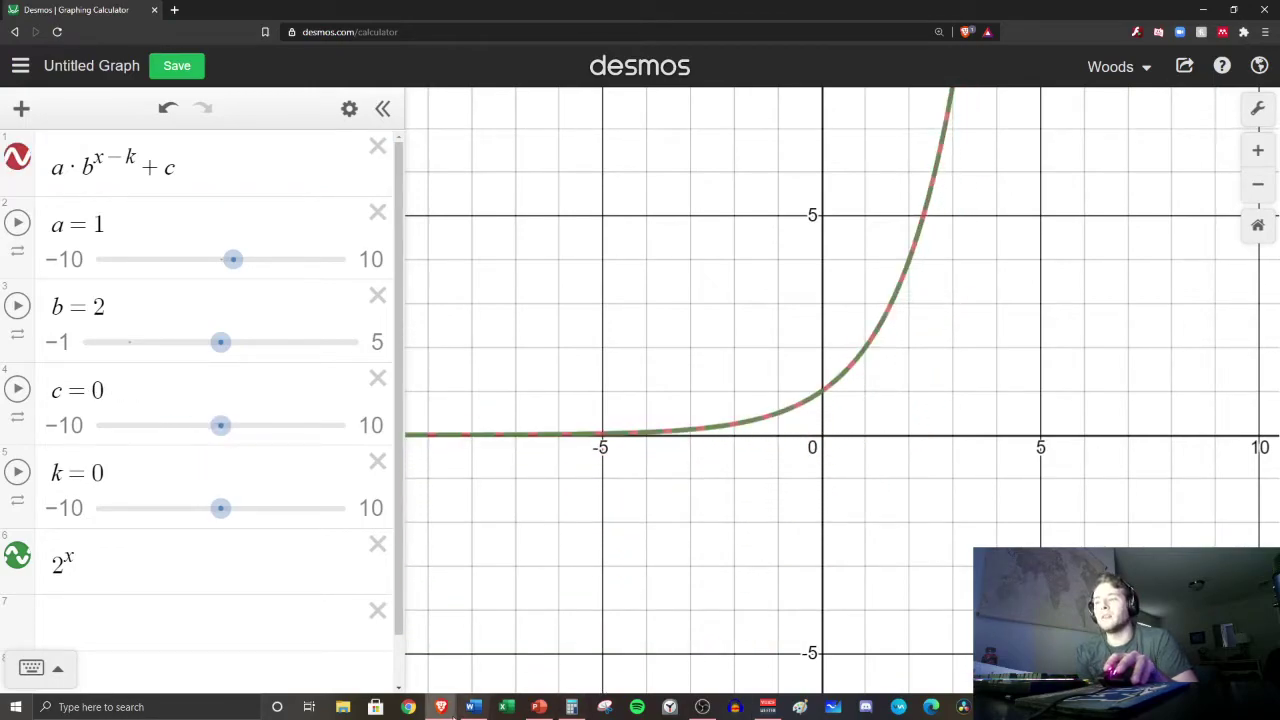
Switch to PowerPoint and complete the "c:" line with "Vertical Shift up/down by c units.".
{"action": "left_click", "coordinate": [538, 707]}
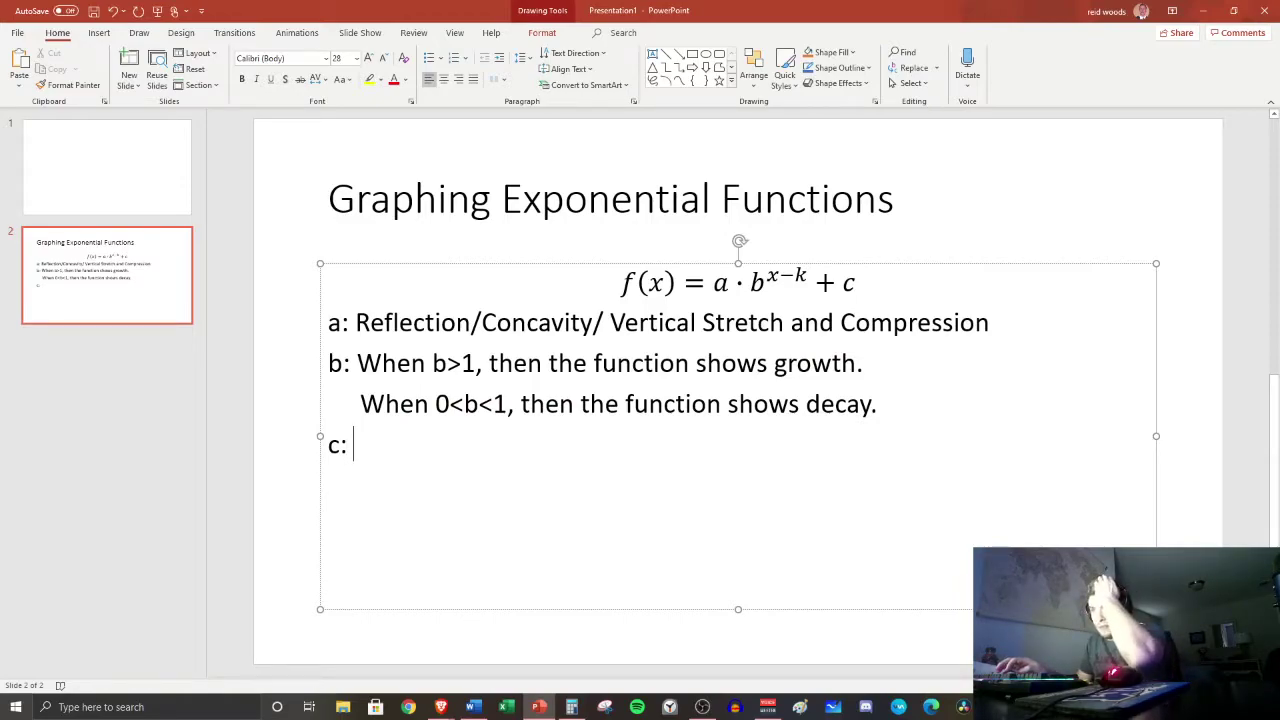
{"action": "type", "text": "Vertic"}
{"action": "type", "text": "al Shift"}
{"action": "type", "text": " by"}
{"action": "key", "text": "BackSpace"}
{"action": "key", "text": "BackSpace"}
{"action": "key", "text": "BackSpace"}
{"action": "type", "text": "up/down "}
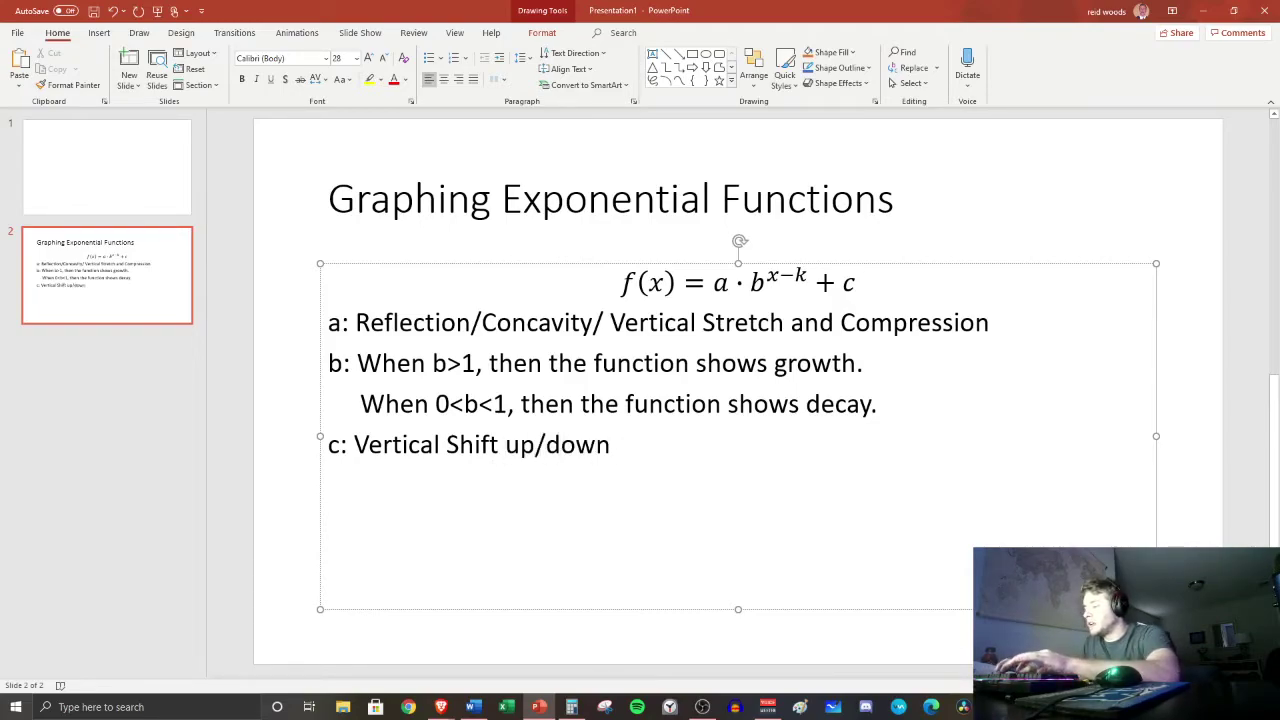
{"action": "type", "text": "by c units."}
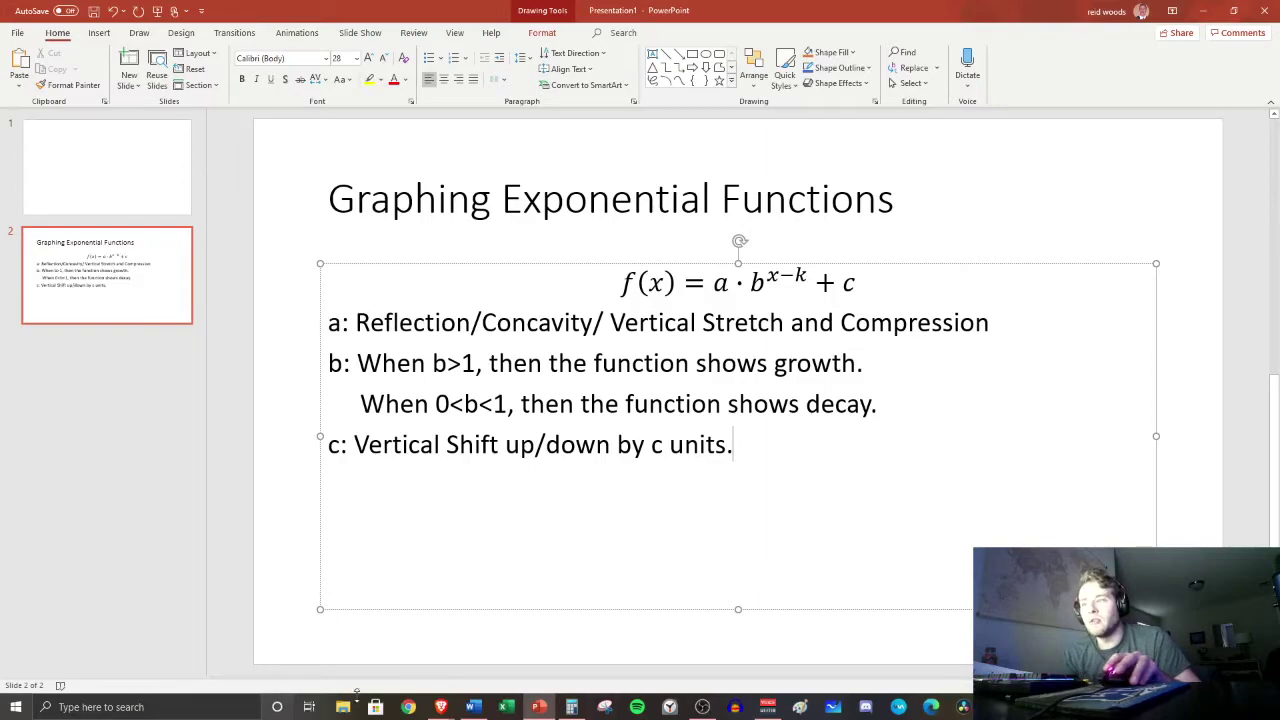
Switch to the Desmos graph and add the expression y=c, styled as a dashed line.
{"action": "mouse_move", "coordinate": [438, 710]}
{"action": "left_click", "coordinate": [489, 657]}
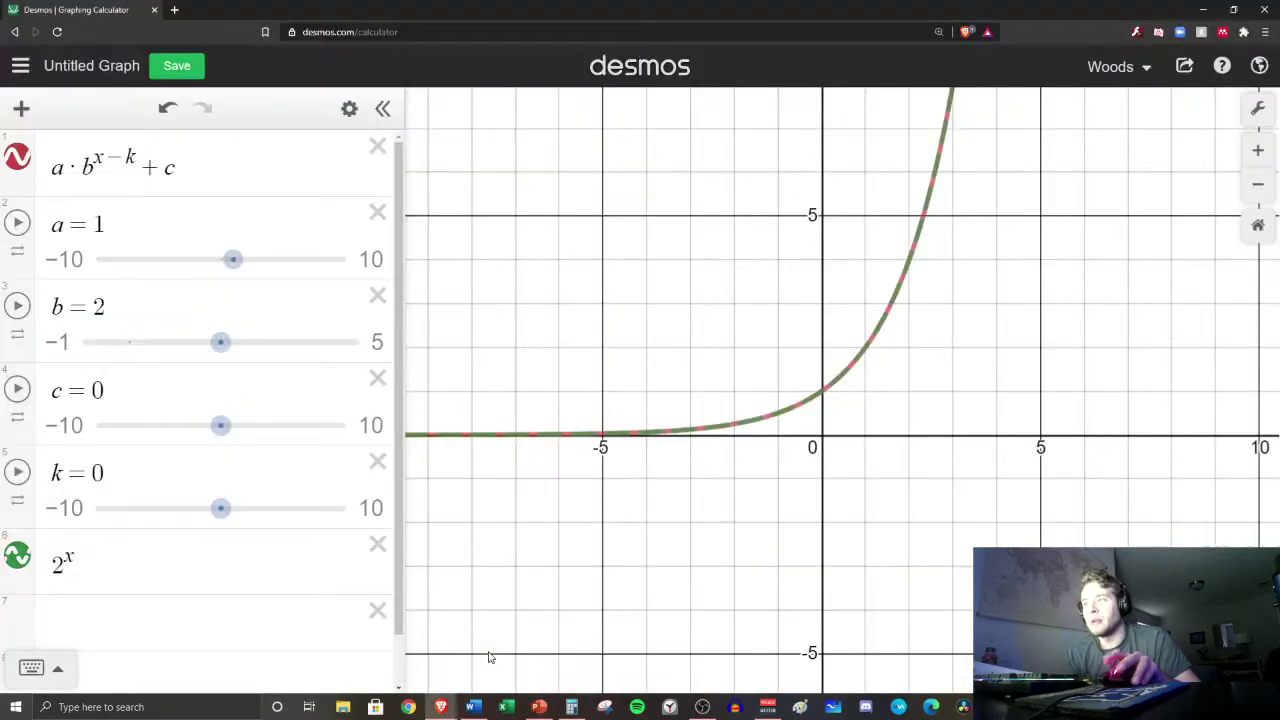
{"action": "left_click", "coordinate": [127, 621]}
{"action": "type", "text": "y=c"}
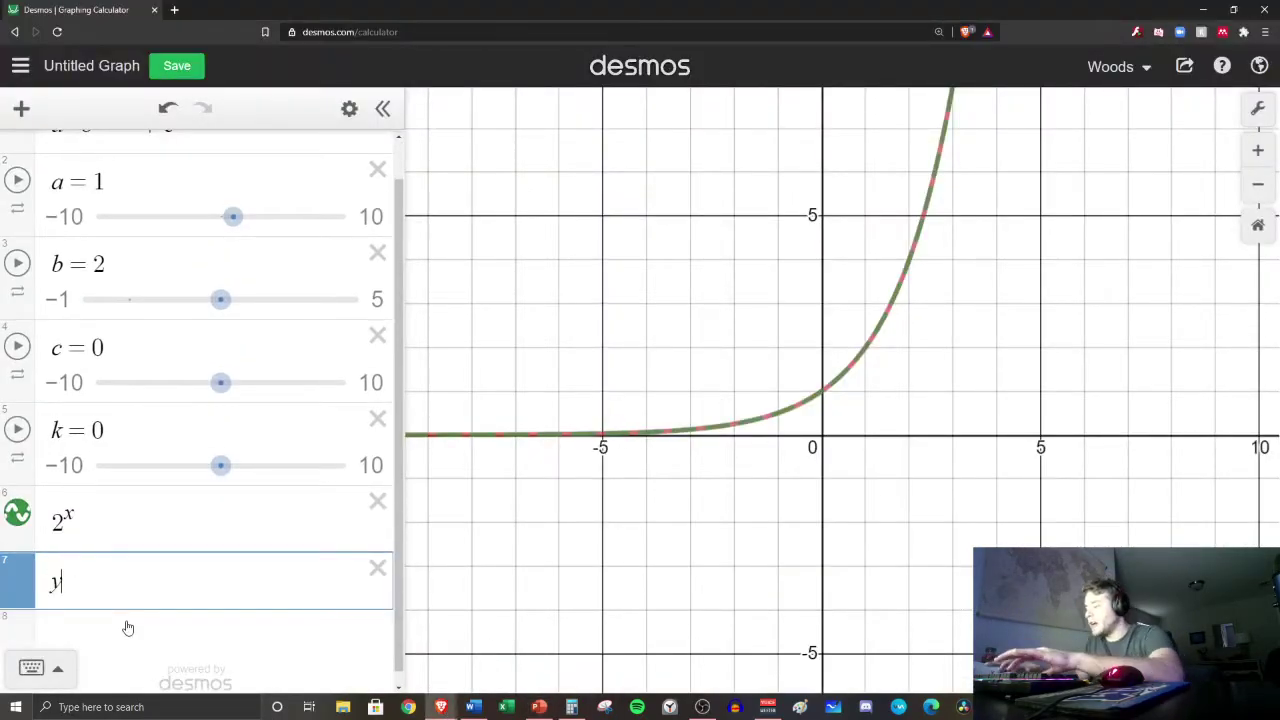
{"action": "left_click", "coordinate": [22, 588]}
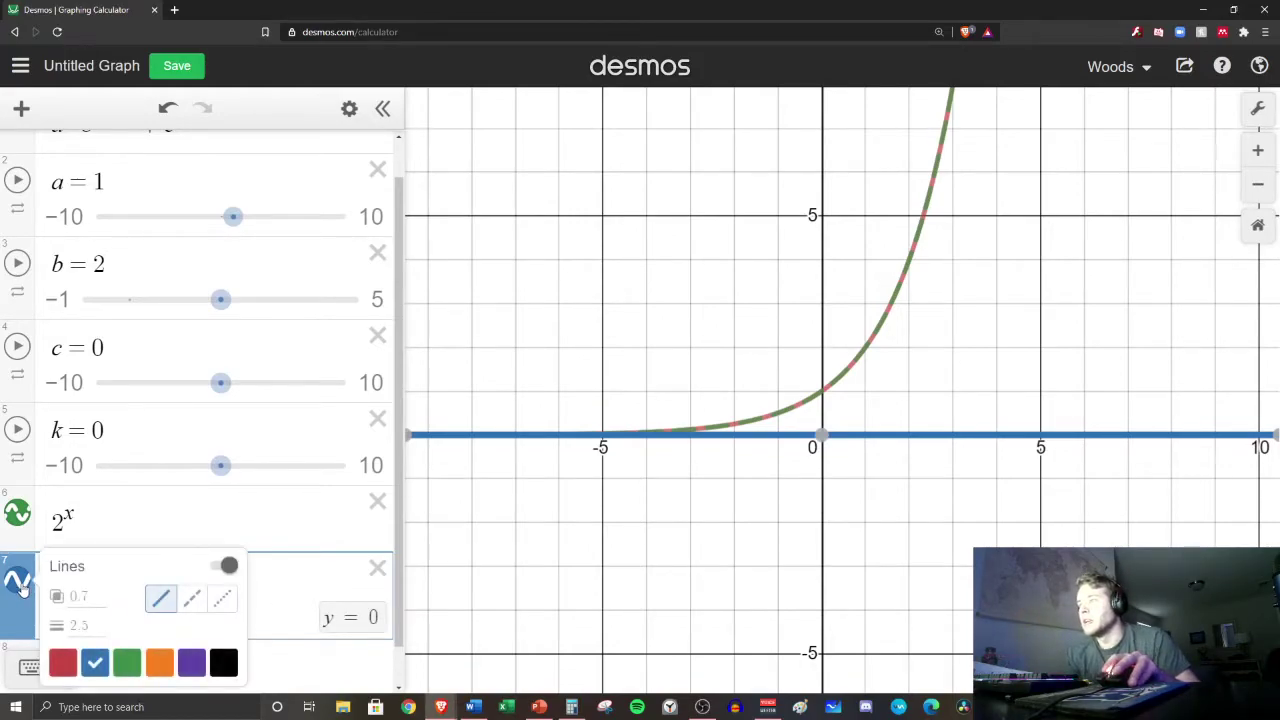
{"action": "left_click", "coordinate": [222, 598]}
{"action": "left_click", "coordinate": [193, 599]}
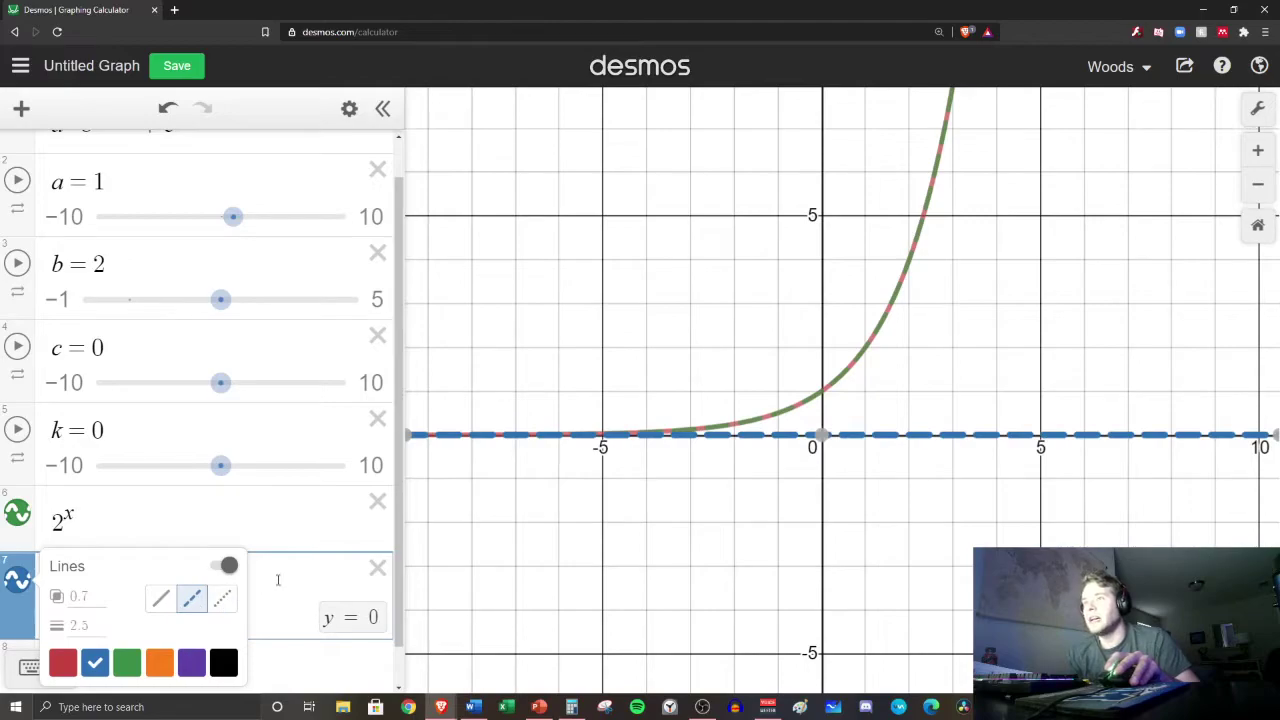
Hide the 2^x curve and raise the c slider to 2.1, checking where the dashed y = c line crosses the y-axis.
{"action": "left_click", "coordinate": [30, 515]}
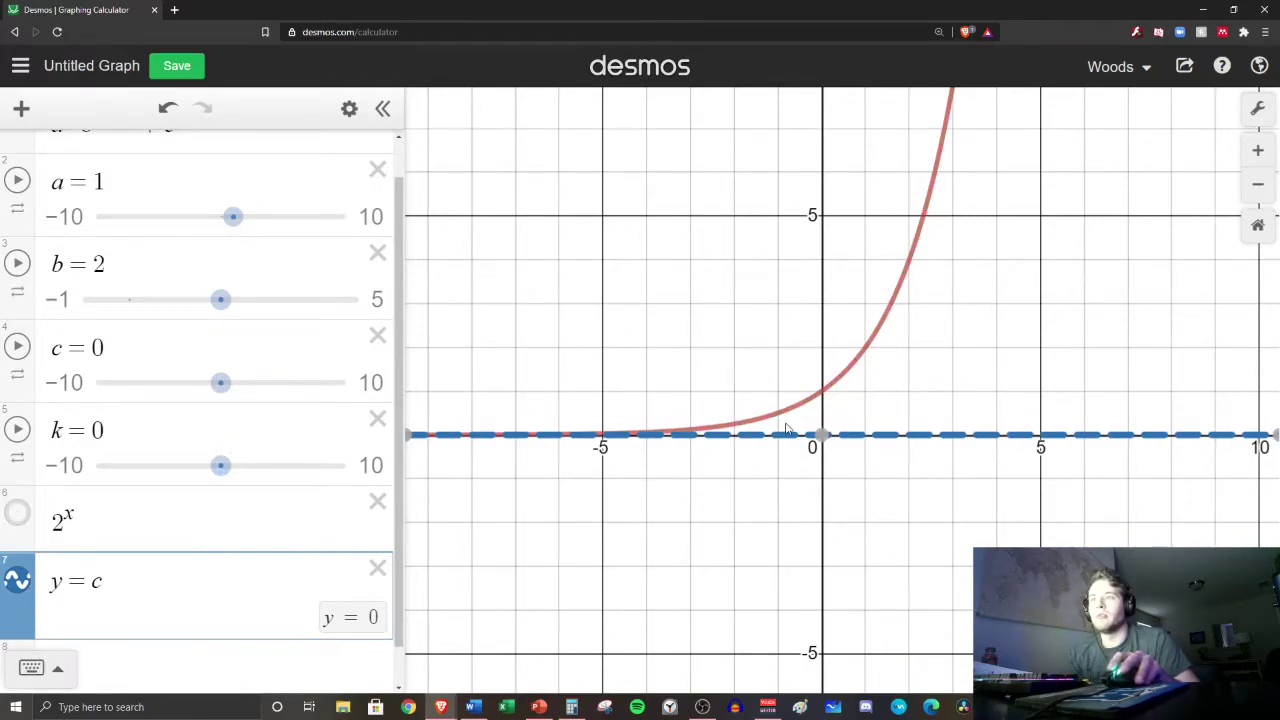
{"action": "left_click", "coordinate": [820, 438]}
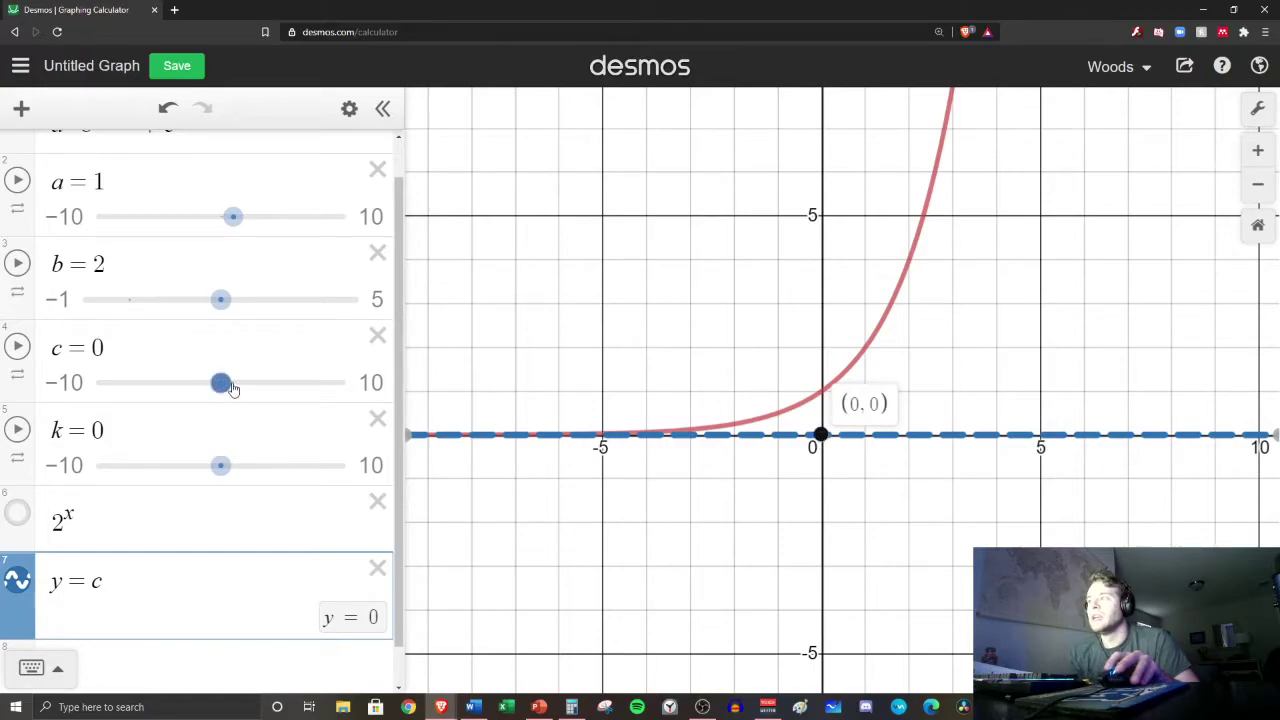
{"action": "left_click_drag", "start_coordinate": [220, 384], "coordinate": [246, 383]}
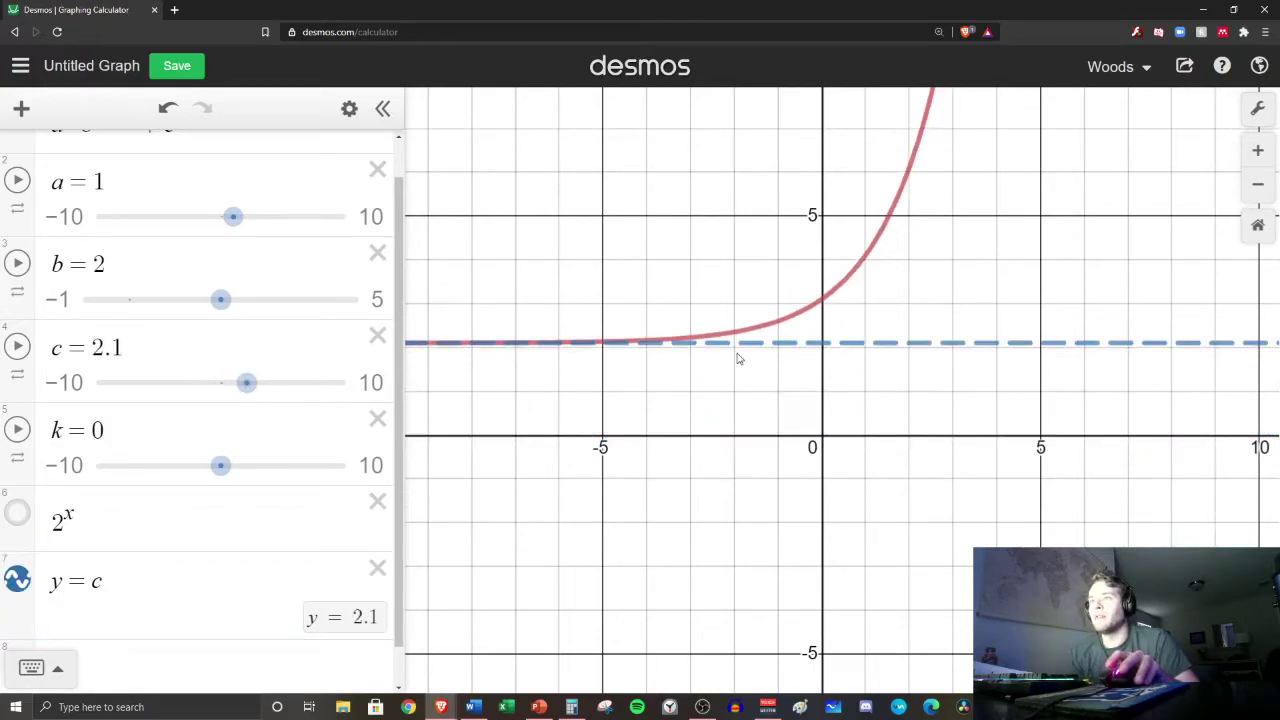
{"action": "left_click", "coordinate": [822, 343]}
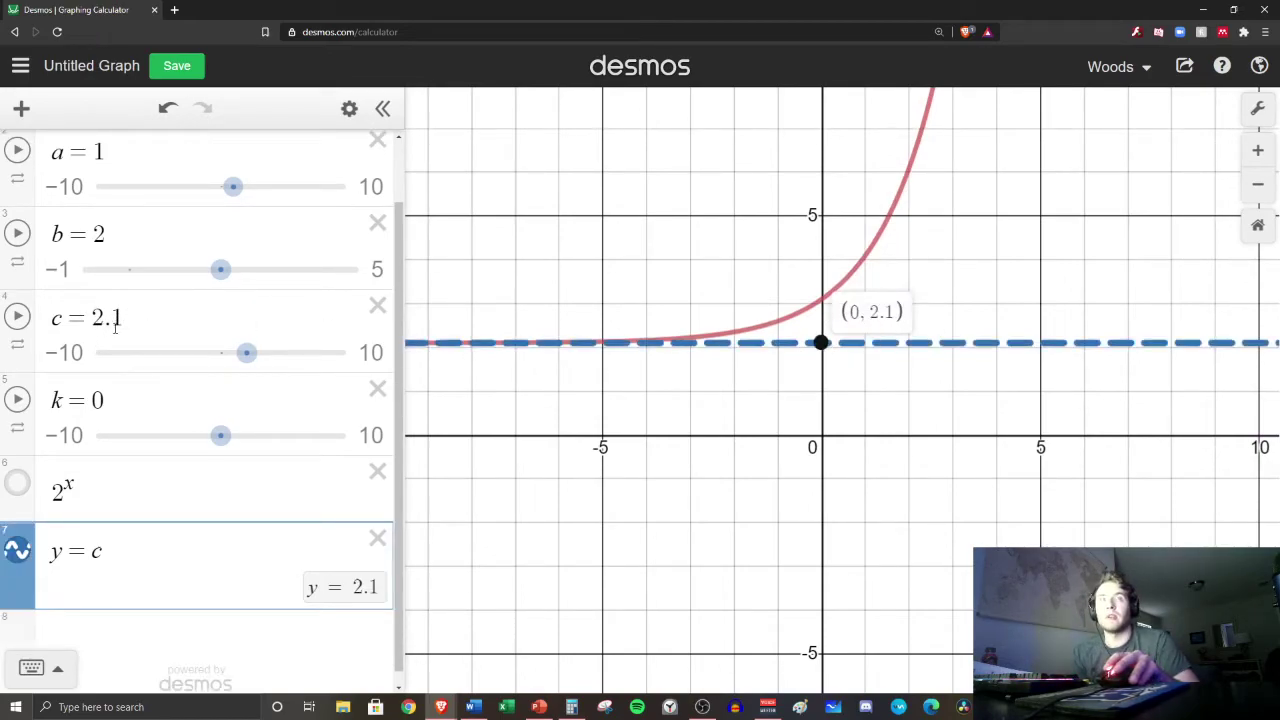
Set the c slider to 4 and examine how closely the curve approaches the dashed y = c line.
{"action": "mouse_move", "coordinate": [246, 375]}
{"action": "left_mouse_down"}
{"action": "mouse_move", "coordinate": [303, 366]}
{"action": "mouse_move", "coordinate": [226, 374]}
{"action": "mouse_move", "coordinate": [264, 370]}
{"action": "left_mouse_up"}
{"action": "left_click_drag", "start_coordinate": [565, 347], "coordinate": [686, 367]}
{"action": "scroll", "coordinate": [735, 320], "scroll_direction": "up", "scroll_amount": 3}
{"action": "scroll", "coordinate": [754, 322], "scroll_direction": "up", "scroll_amount": 5}
{"action": "mouse_move", "coordinate": [818, 290]}
{"action": "left_mouse_down"}
{"action": "mouse_move", "coordinate": [775, 310]}
{"action": "mouse_move", "coordinate": [570, 314]}
{"action": "left_mouse_up"}
{"action": "left_click_drag", "start_coordinate": [248, 426], "coordinate": [271, 425]}
{"action": "mouse_move", "coordinate": [655, 321]}
{"action": "left_mouse_down"}
{"action": "mouse_move", "coordinate": [697, 363]}
{"action": "mouse_move", "coordinate": [907, 341]}
{"action": "mouse_move", "coordinate": [740, 395]}
{"action": "mouse_move", "coordinate": [510, 394]}
{"action": "mouse_move", "coordinate": [911, 378]}
{"action": "left_mouse_up"}
{"action": "left_click", "coordinate": [876, 328]}
{"action": "mouse_move", "coordinate": [876, 328]}
{"action": "left_mouse_down"}
{"action": "mouse_move", "coordinate": [461, 343]}
{"action": "mouse_move", "coordinate": [743, 437]}
{"action": "mouse_move", "coordinate": [891, 329]}
{"action": "mouse_move", "coordinate": [488, 336]}
{"action": "mouse_move", "coordinate": [389, 357]}
{"action": "mouse_move", "coordinate": [421, 356]}
{"action": "left_mouse_up"}
{"action": "left_click_drag", "start_coordinate": [1235, 425], "coordinate": [780, 434]}
{"action": "mouse_move", "coordinate": [1180, 440]}
{"action": "left_mouse_down"}
{"action": "mouse_move", "coordinate": [997, 449]}
{"action": "mouse_move", "coordinate": [1020, 428]}
{"action": "left_mouse_up"}
{"action": "scroll", "coordinate": [1020, 428], "scroll_direction": "down", "scroll_amount": 5}
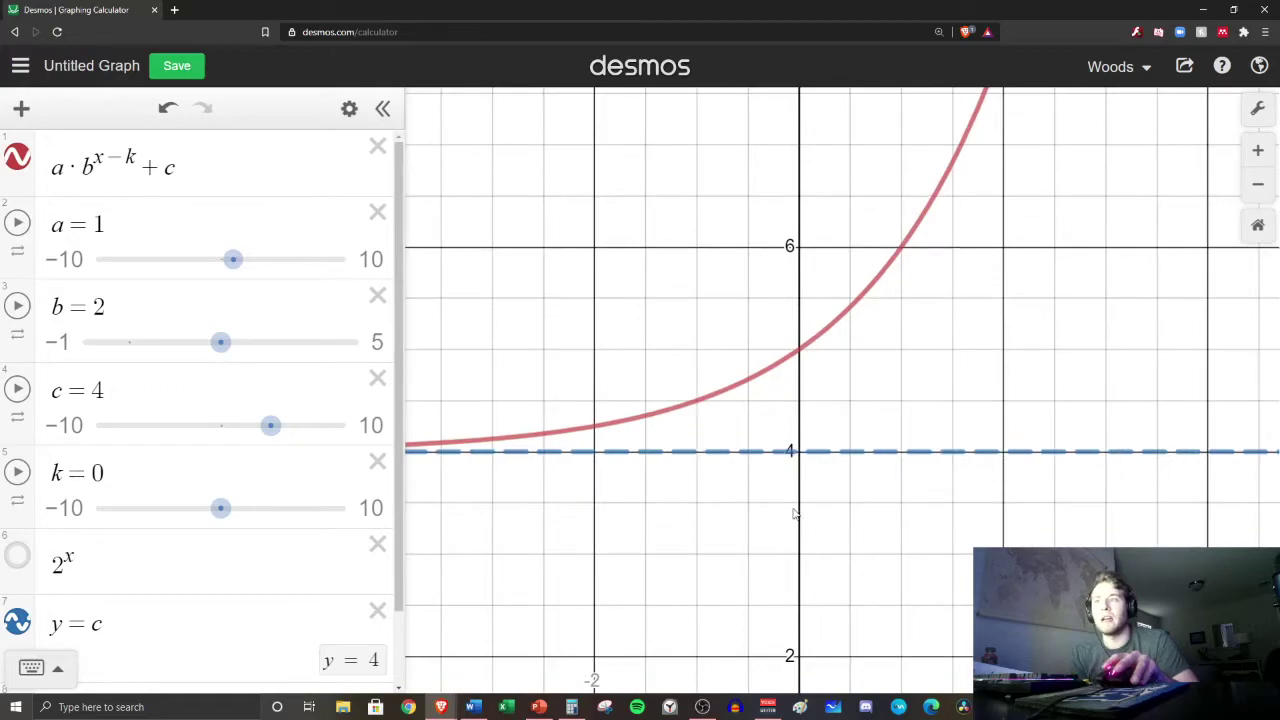
Switch to PowerPoint and add an indented line "Asymptote:" below the c note.
{"action": "left_click", "coordinate": [541, 702]}
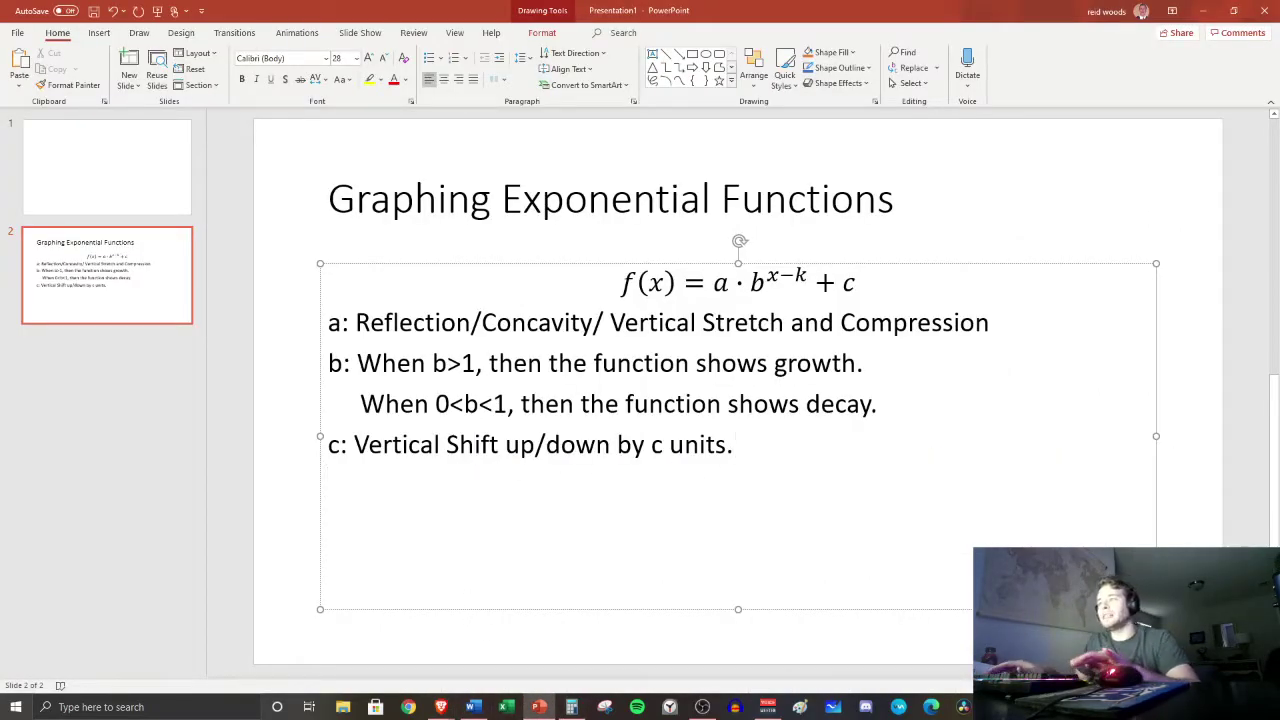
{"action": "type", "text": "A"}
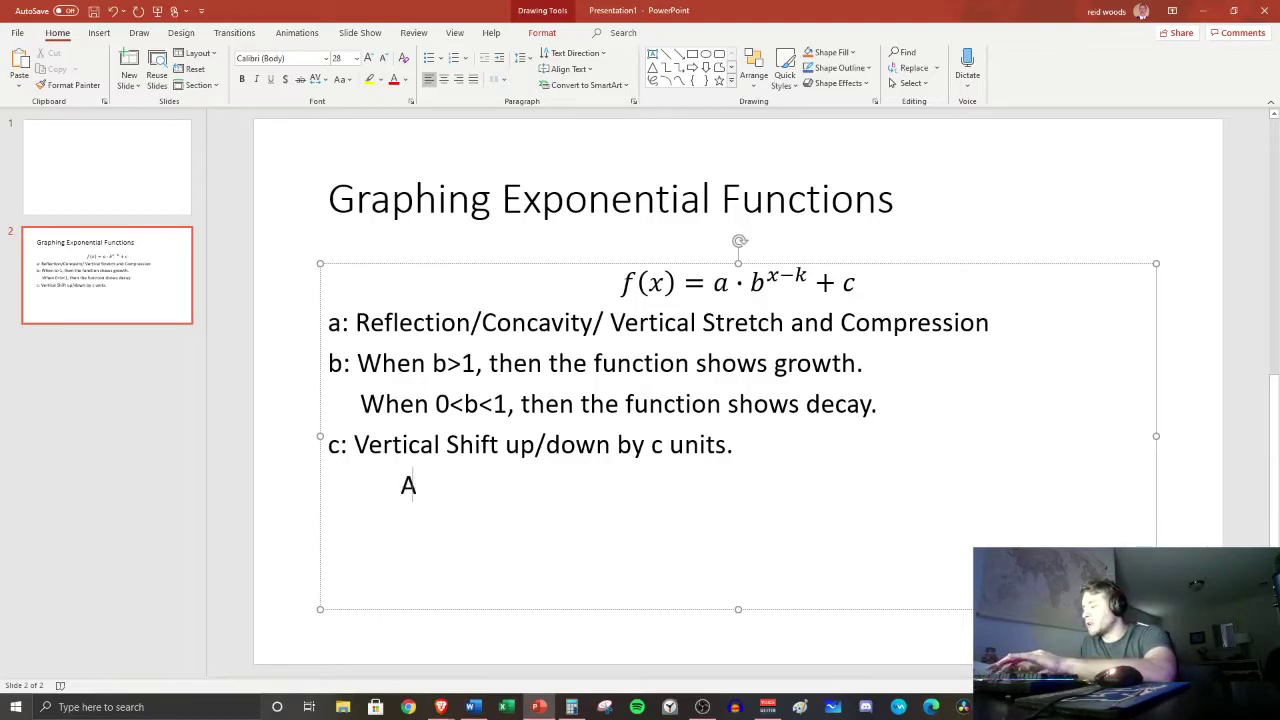
{"action": "type", "text": "sym"}
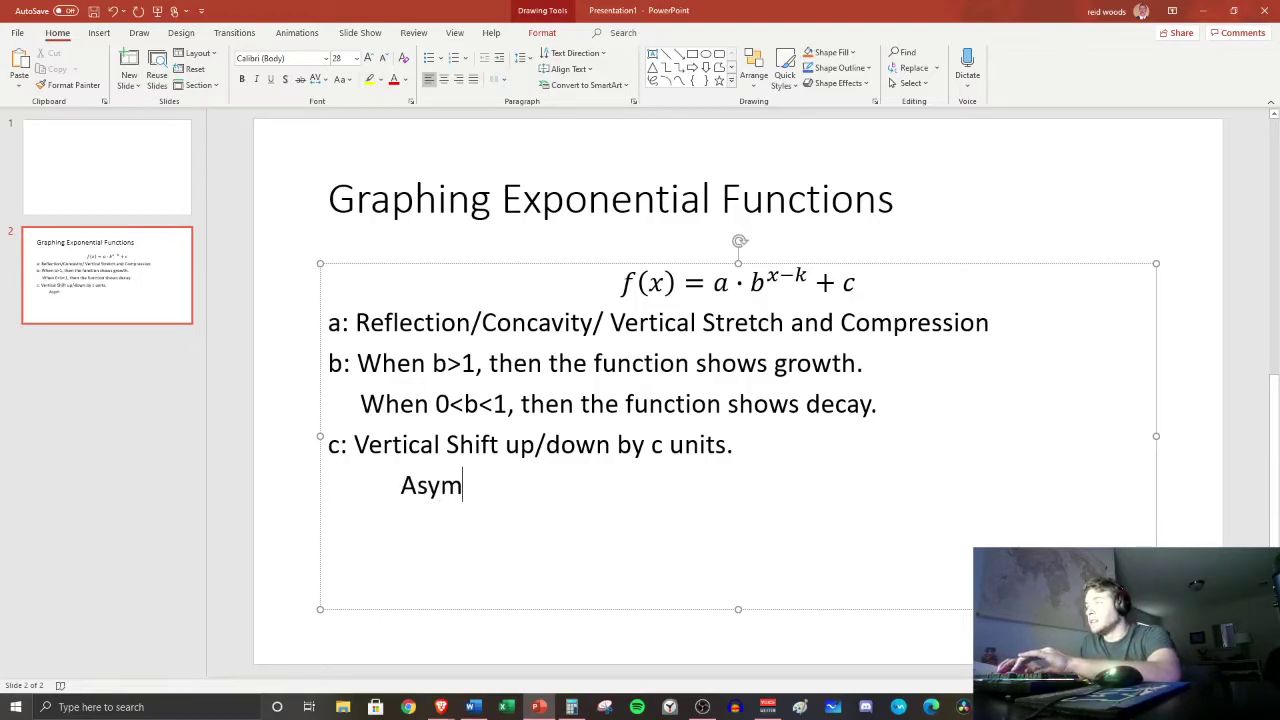
{"action": "type", "text": "ptote:"}
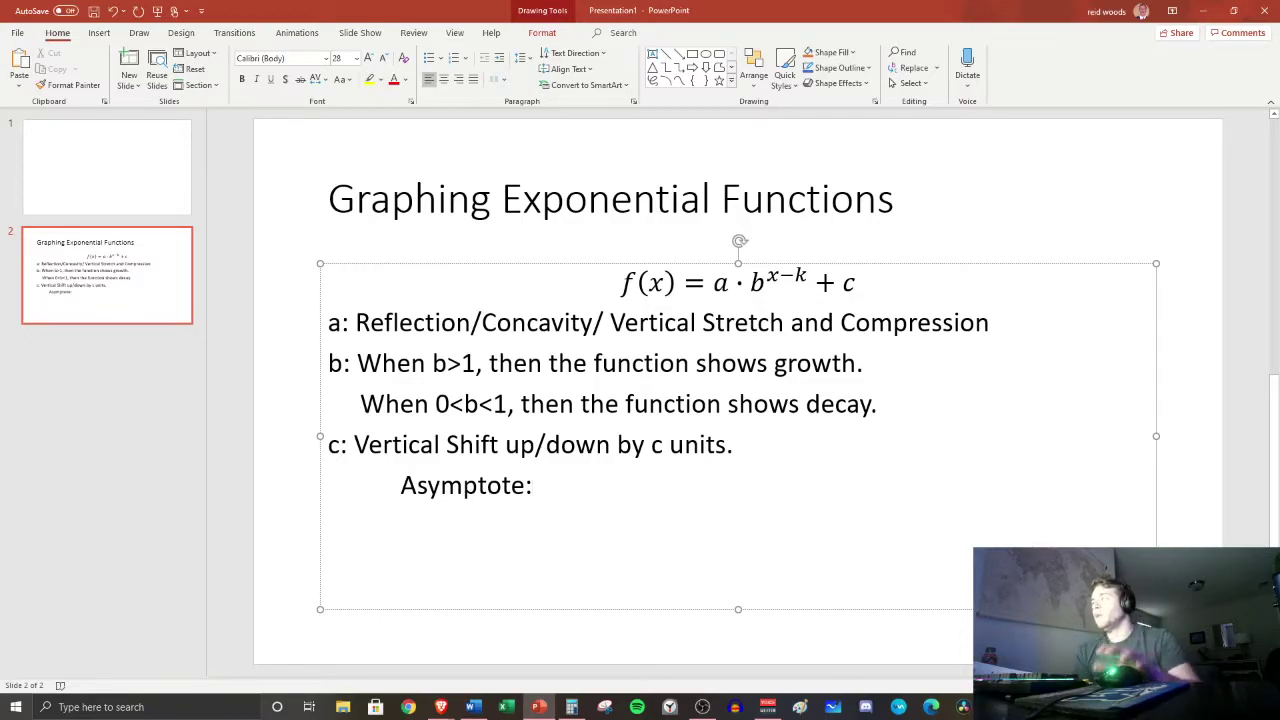
Switch to the MathsIsFun page in the browser and copy the definition "A line that a curve approaches, as it heads towards infinity.".
{"action": "key", "text": "alt+Tab"}
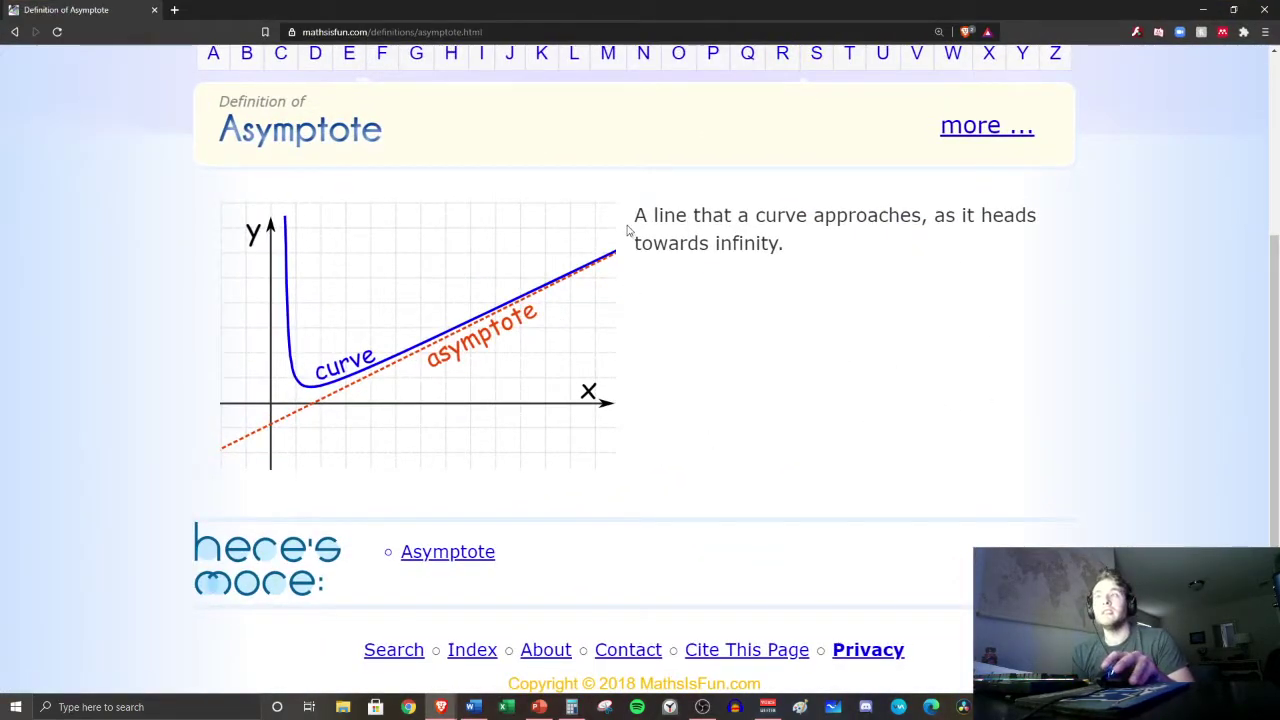
{"action": "left_click_drag", "start_coordinate": [636, 215], "coordinate": [855, 237]}
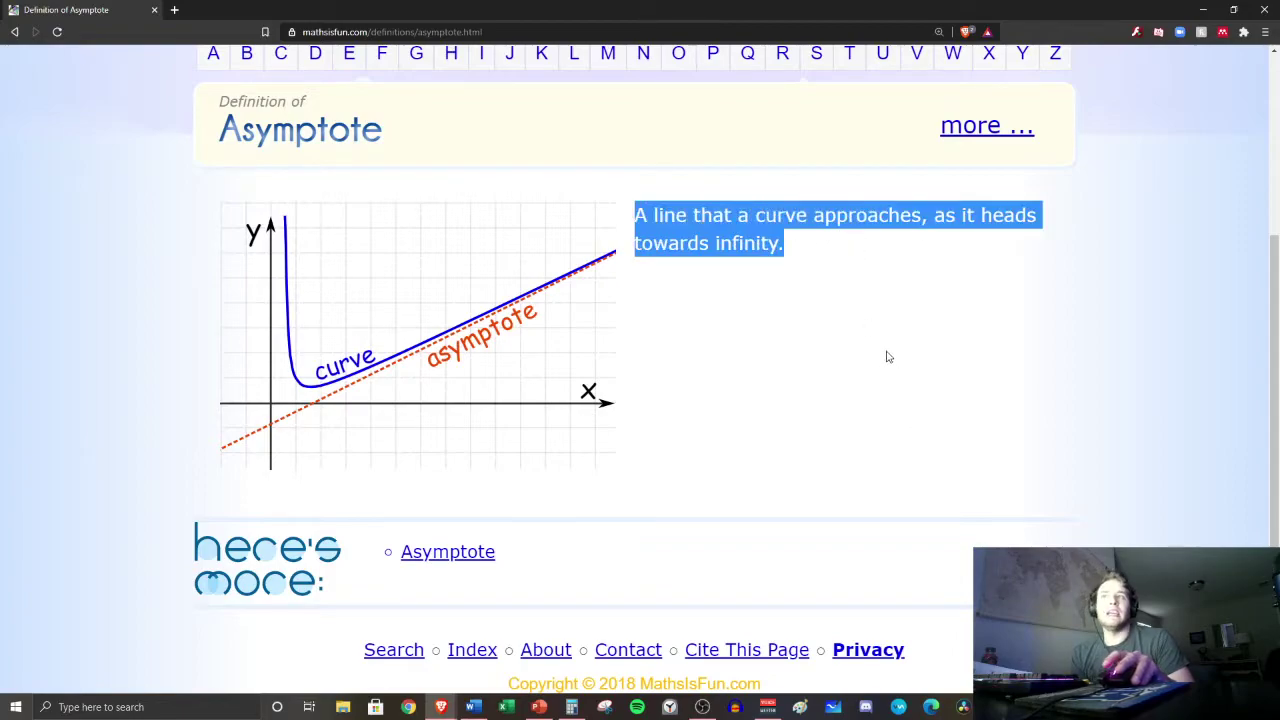
{"action": "right_click", "coordinate": [677, 211]}
{"action": "left_click", "coordinate": [880, 318]}
{"action": "left_click", "coordinate": [679, 222]}
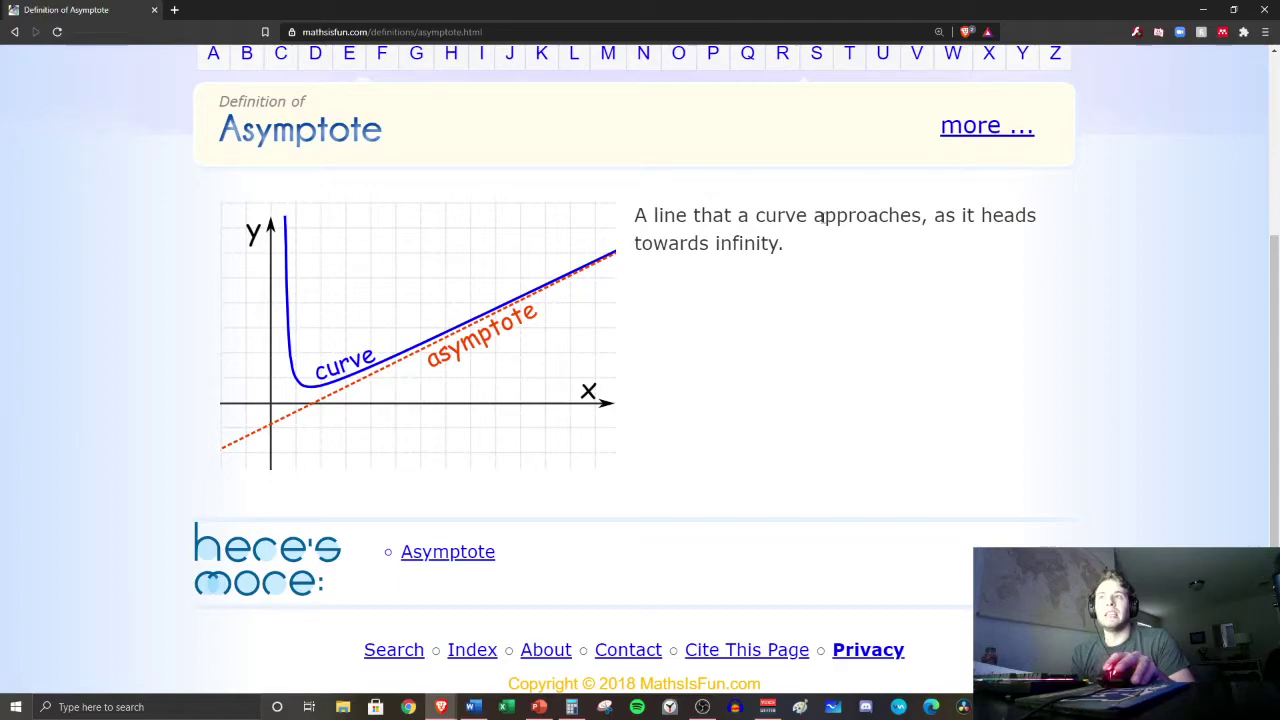
Return to the PowerPoint slide and paste the copied definition as text only after "Asymptote:".
{"action": "left_click", "coordinate": [1203, 10]}
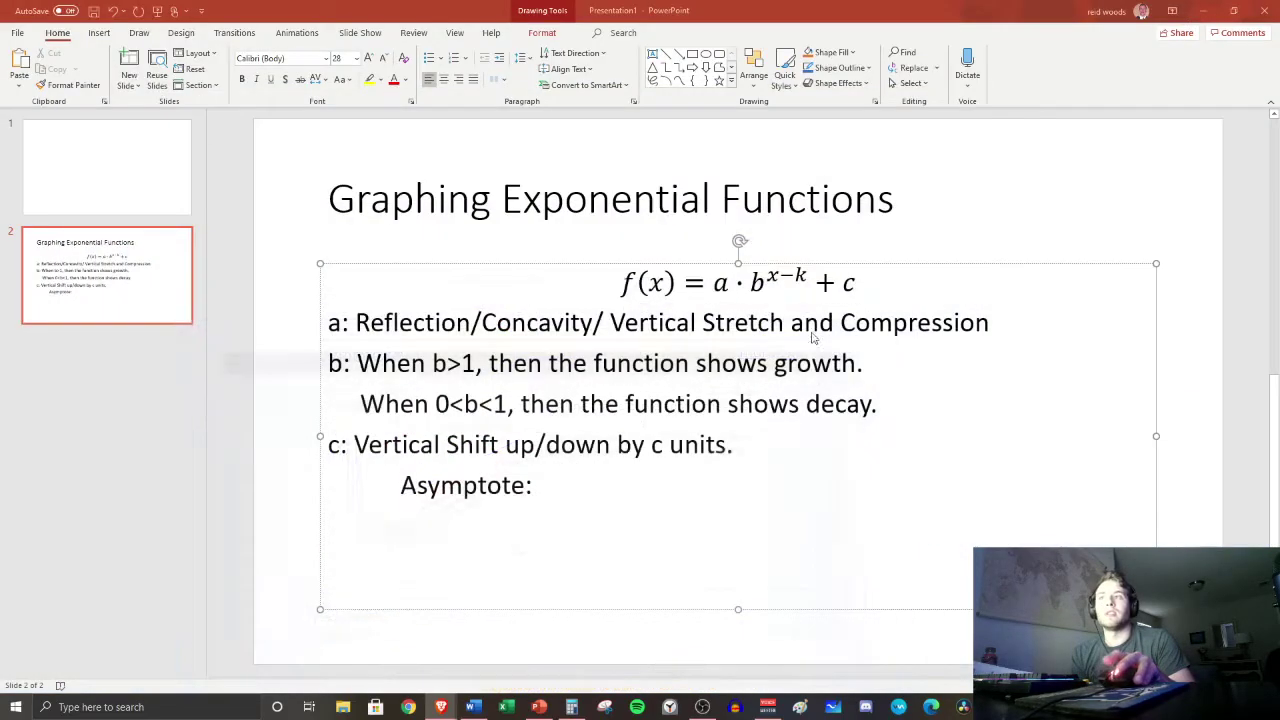
{"action": "right_click", "coordinate": [557, 487]}
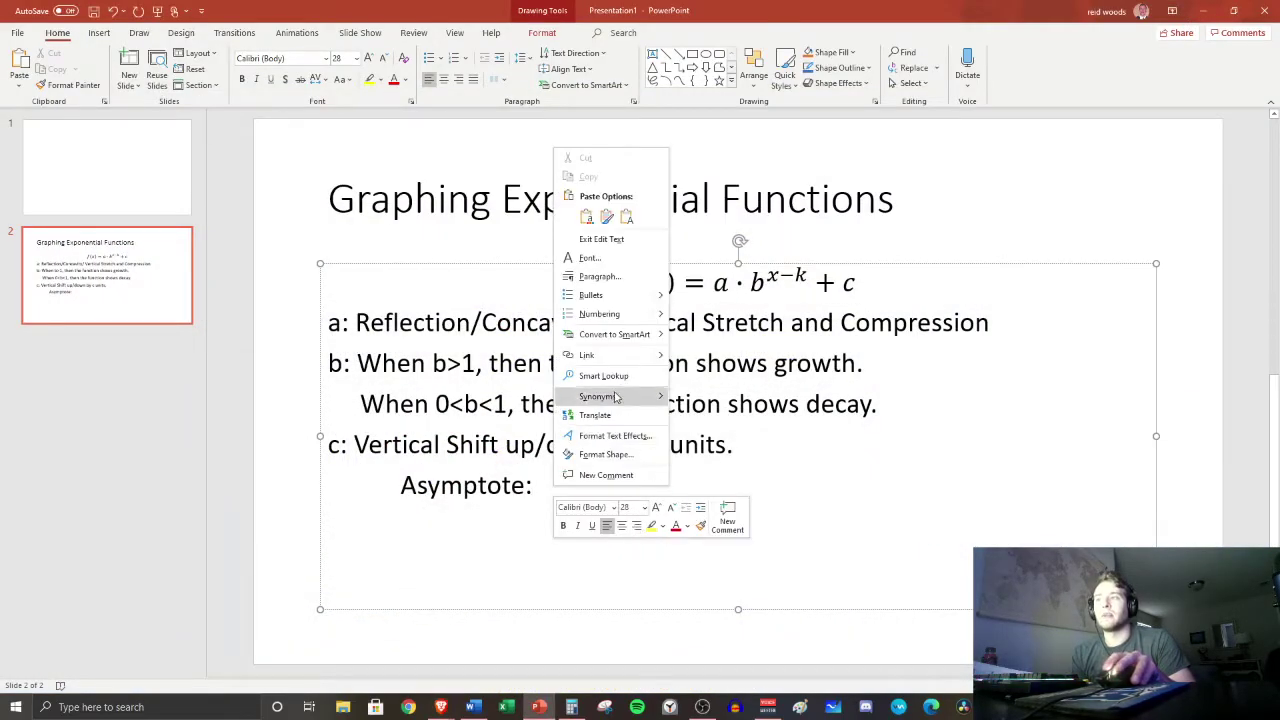
{"action": "left_click", "coordinate": [626, 217]}
{"action": "left_click", "coordinate": [535, 486]}
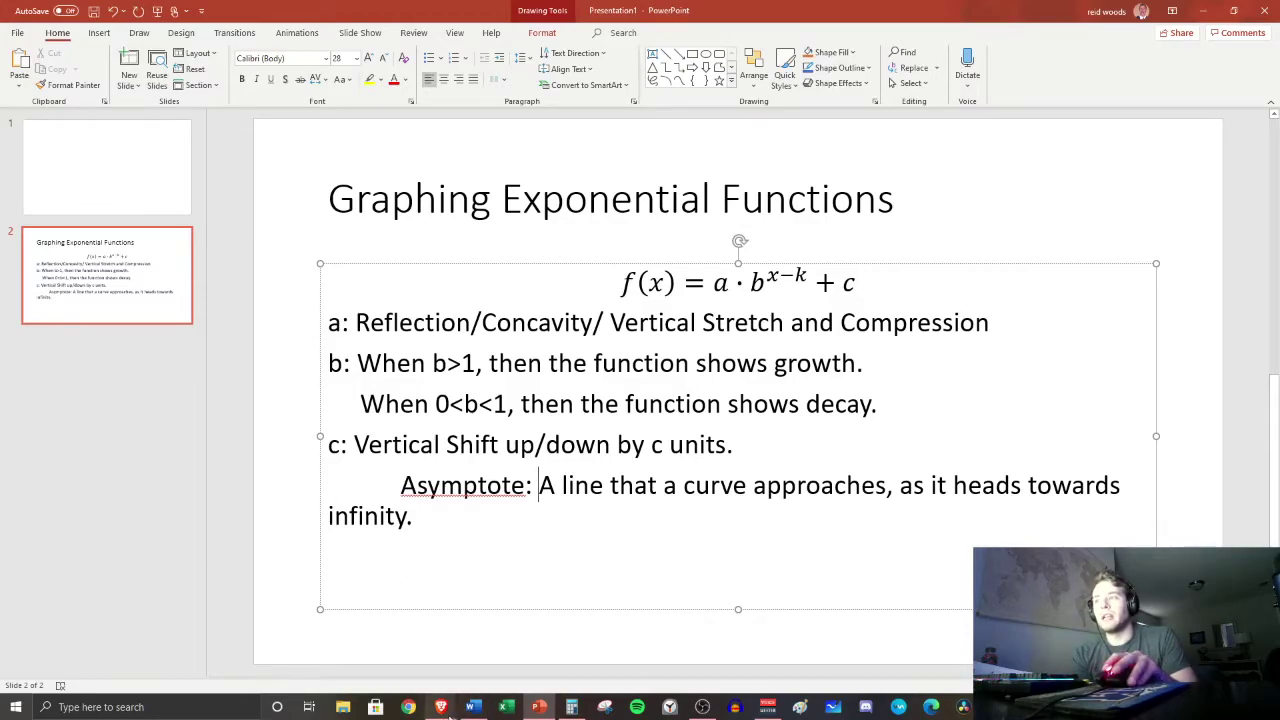
Switch to the Desmos graph and examine how the curve runs along the dashed asymptote toward negative infinity and away from it.
{"action": "mouse_move", "coordinate": [440, 705]}
{"action": "left_click", "coordinate": [452, 679]}
{"action": "left_click_drag", "start_coordinate": [674, 540], "coordinate": [946, 546]}
{"action": "scroll", "coordinate": [746, 520], "scroll_direction": "down", "scroll_amount": 5}
{"action": "scroll", "coordinate": [707, 609], "scroll_direction": "down", "scroll_amount": 4}
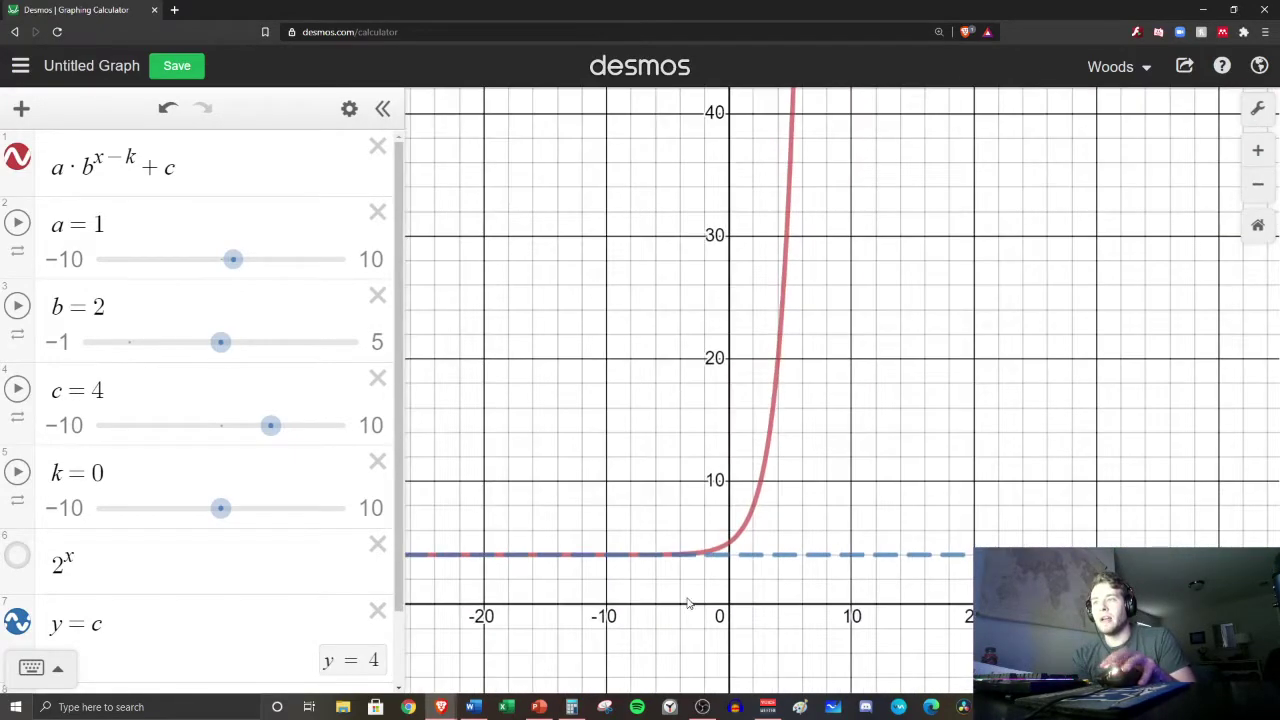
{"action": "left_click_drag", "start_coordinate": [686, 629], "coordinate": [866, 534]}
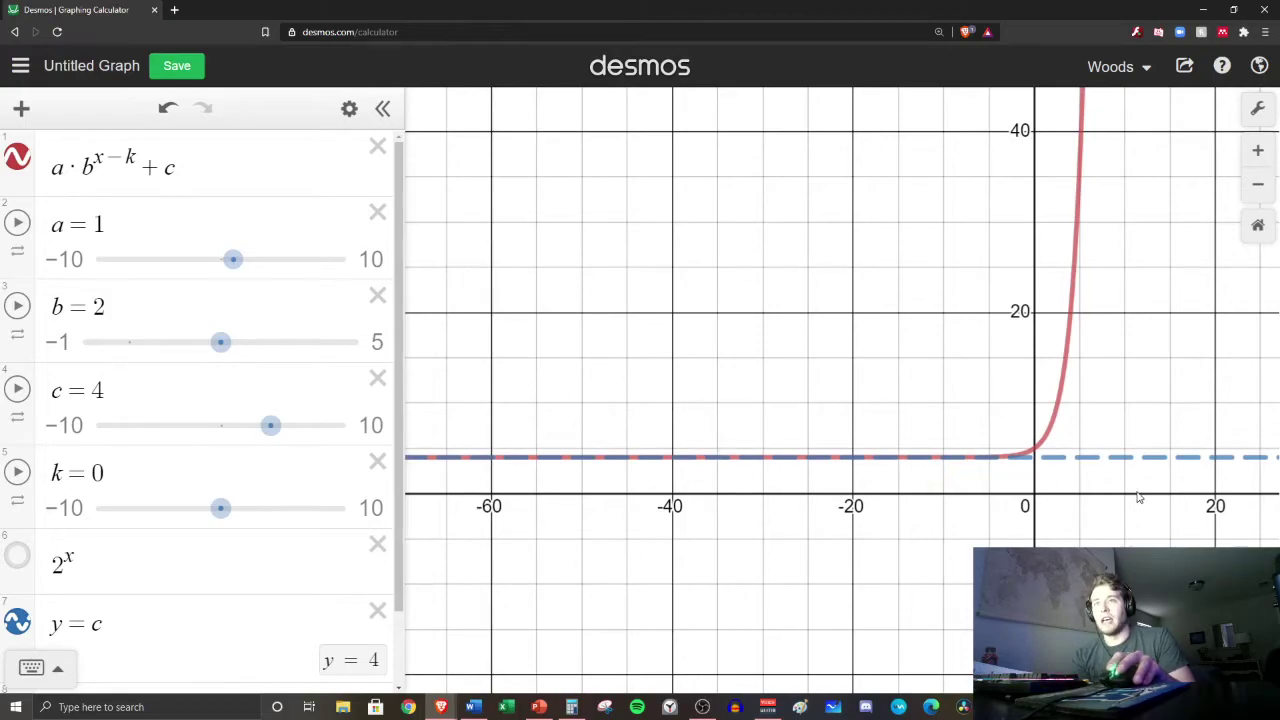
{"action": "left_click_drag", "start_coordinate": [1140, 497], "coordinate": [826, 497]}
{"action": "scroll", "coordinate": [811, 463], "scroll_direction": "up", "scroll_amount": 3}
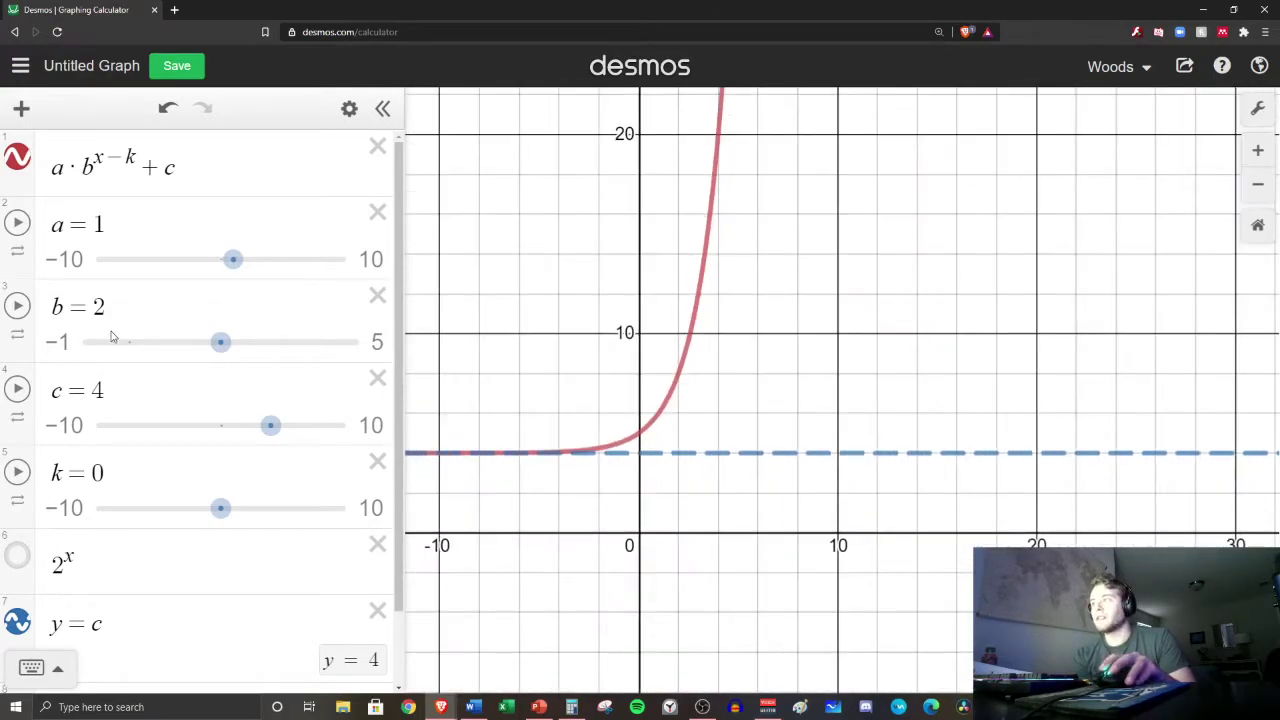
Lower the b slider to 1.55 to compare the curve against the asymptote, and return it to 2.
{"action": "mouse_move", "coordinate": [220, 342]}
{"action": "left_mouse_down"}
{"action": "mouse_move", "coordinate": [157, 357]}
{"action": "mouse_move", "coordinate": [214, 356]}
{"action": "mouse_move", "coordinate": [158, 357]}
{"action": "mouse_move", "coordinate": [201, 346]}
{"action": "left_mouse_up"}
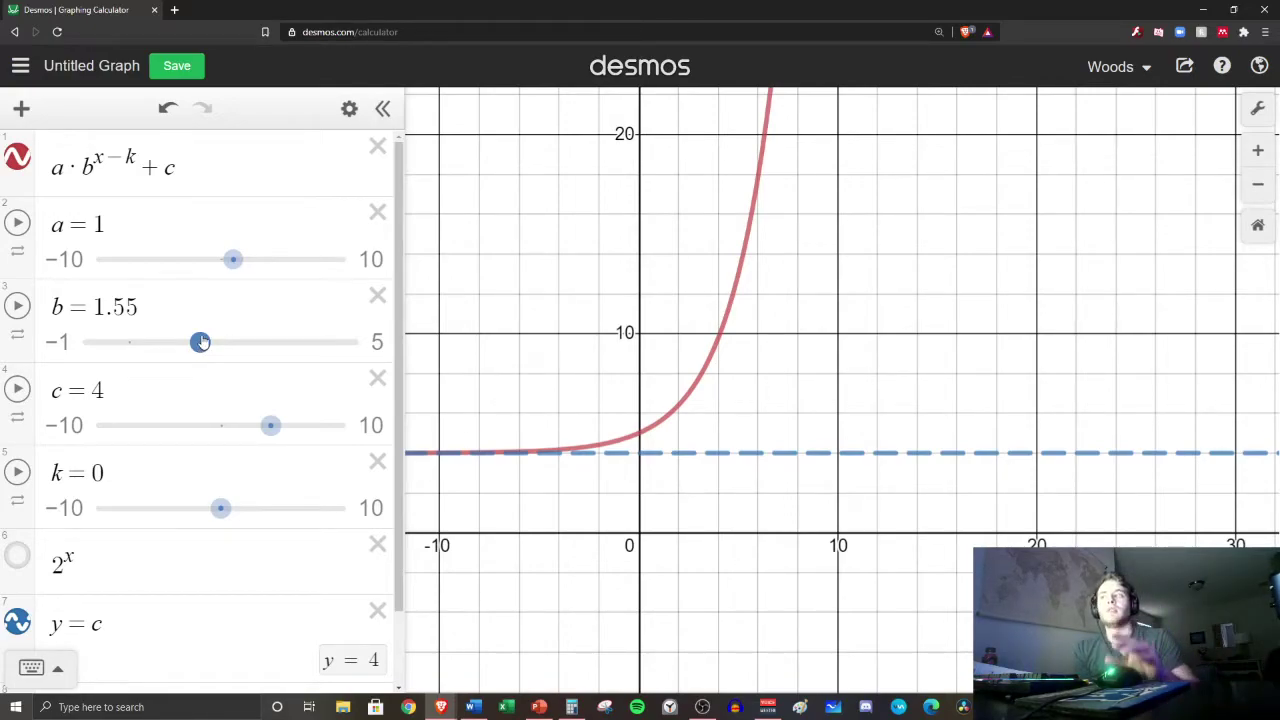
{"action": "mouse_move", "coordinate": [200, 343]}
{"action": "left_mouse_down"}
{"action": "mouse_move", "coordinate": [260, 343]}
{"action": "mouse_move", "coordinate": [220, 342]}
{"action": "left_mouse_up"}
{"action": "left_click_drag", "start_coordinate": [514, 511], "coordinate": [598, 477]}
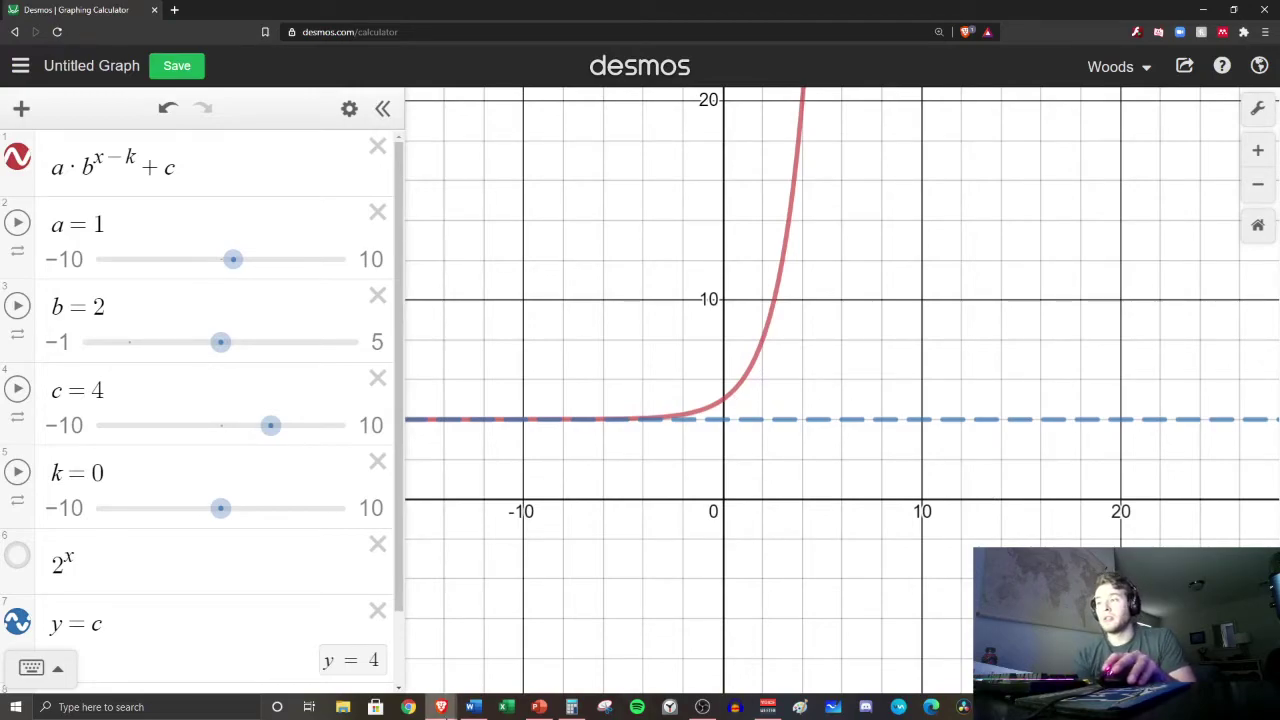
Switch to the MathsIsFun definition page, open its detailed Asymptote article, and examine the horizontal, vertical and oblique types.
{"action": "mouse_move", "coordinate": [443, 708]}
{"action": "left_click", "coordinate": [566, 648]}
{"action": "left_click", "coordinate": [960, 136]}
{"action": "scroll", "coordinate": [745, 388], "scroll_direction": "down", "scroll_amount": 7}
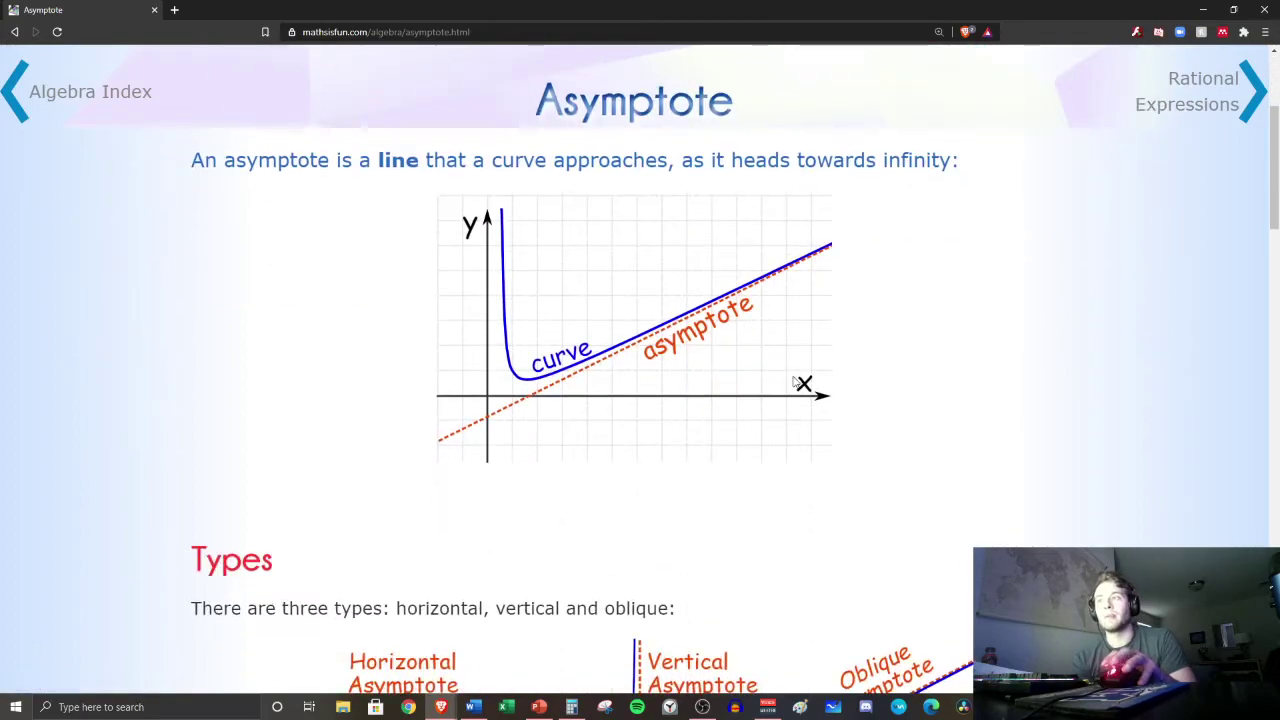
{"action": "left_click_drag", "start_coordinate": [676, 143], "coordinate": [373, 143]}
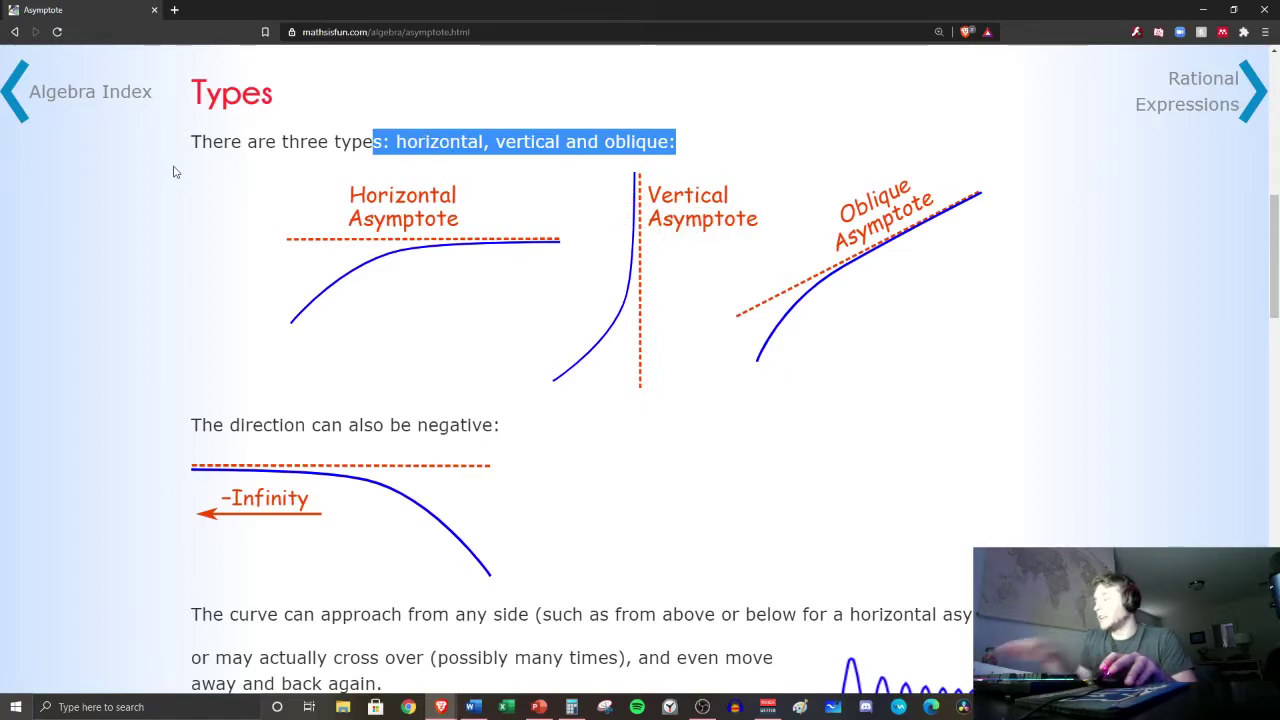
{"action": "left_click", "coordinate": [905, 428]}
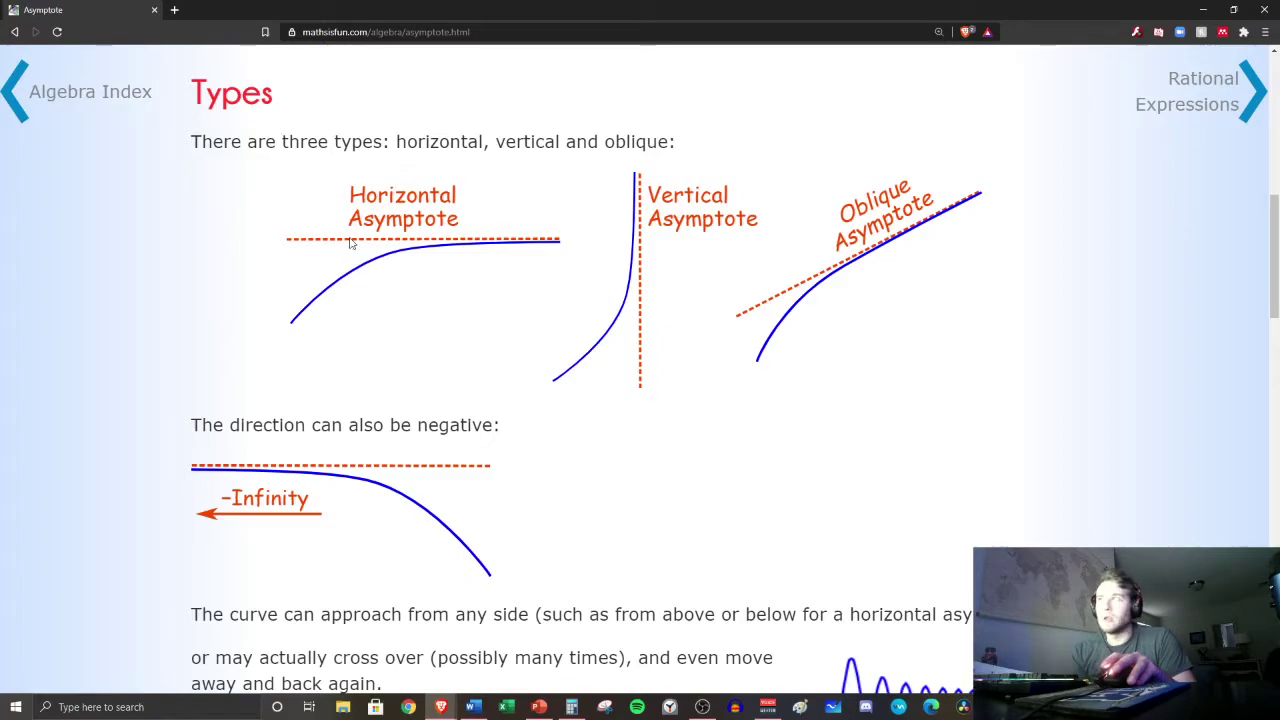
Return to the PowerPoint slide and start a sentence after the asymptote definition with "Exponential functions".
{"action": "left_click", "coordinate": [539, 707]}
{"action": "left_click", "coordinate": [456, 514]}
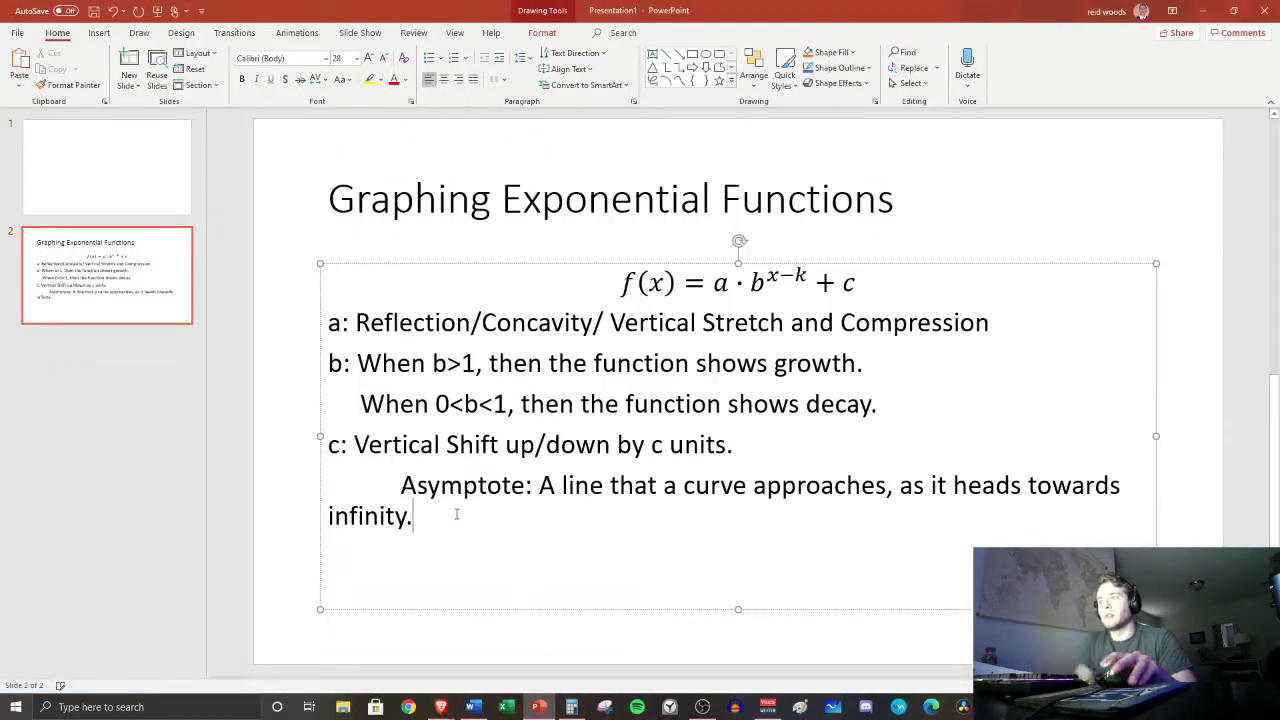
{"action": "type", "text": "Exponenetial "}
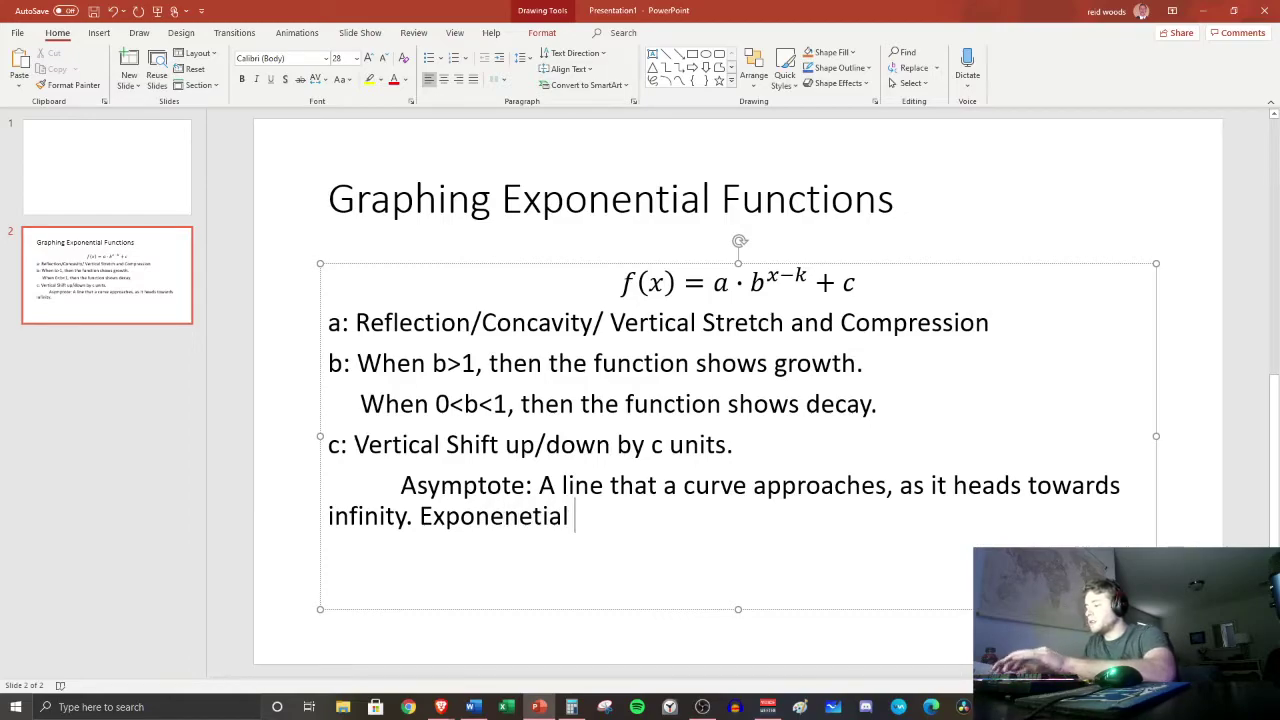
{"action": "type", "text": "fucntions"}
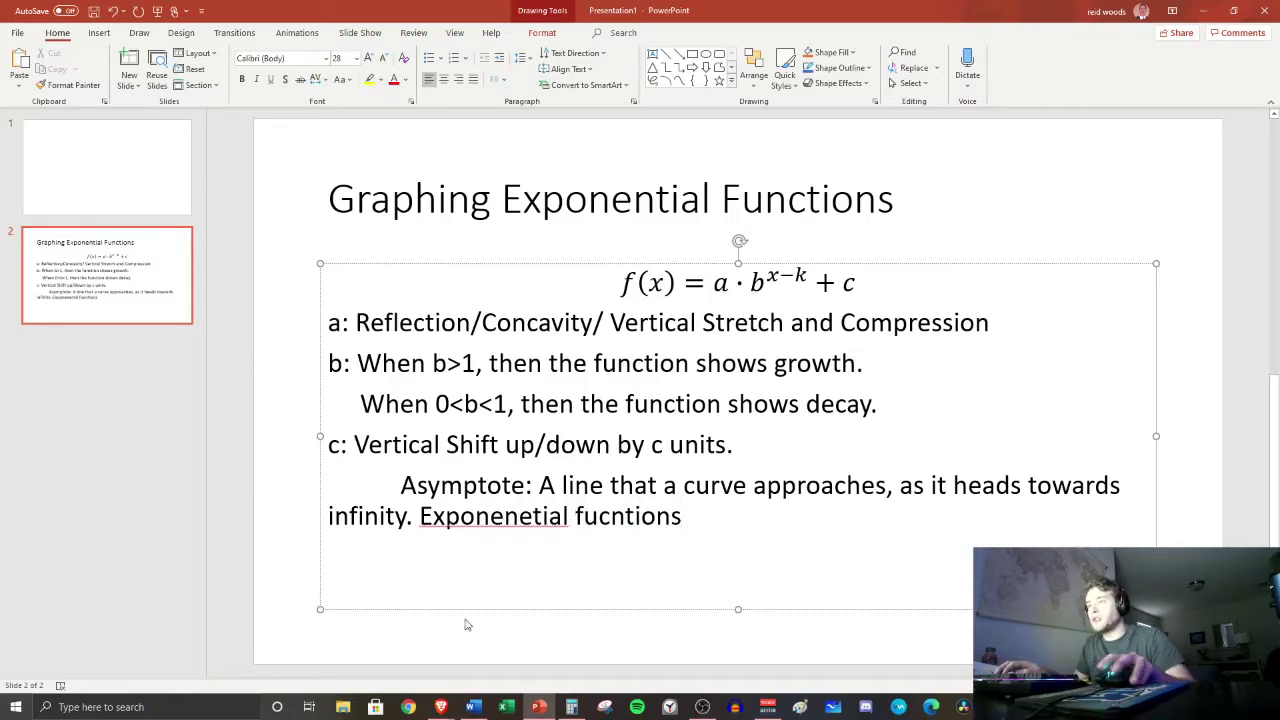
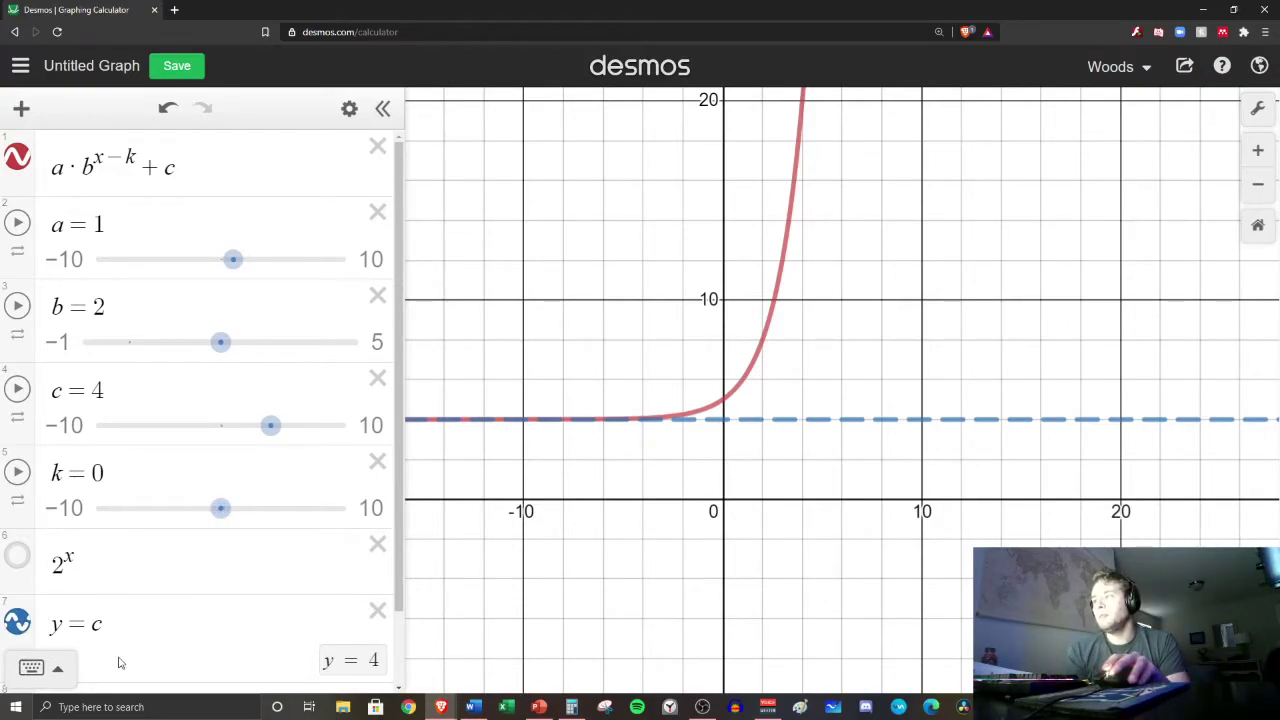
In Desmos, show the 2^x curve instead of the y = c line, set c to 0, and slide k to 0.1.
{"action": "left_click", "coordinate": [17, 556]}
{"action": "left_click", "coordinate": [19, 624]}
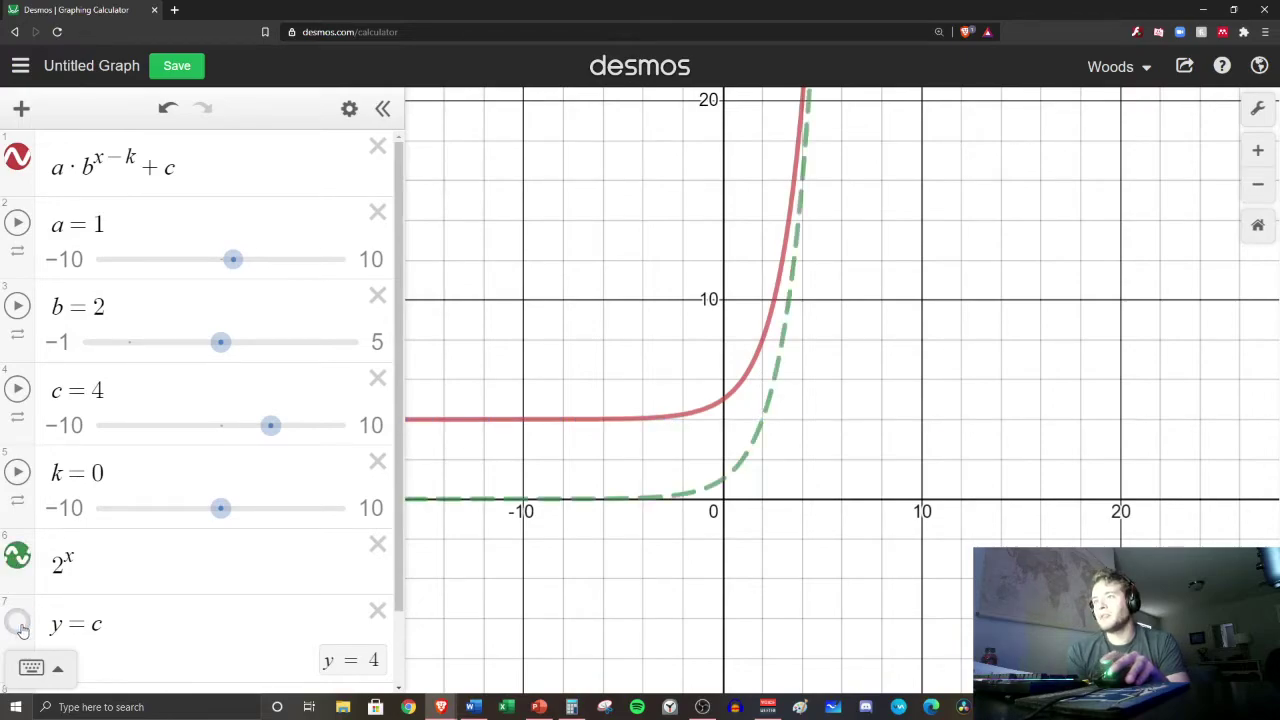
{"action": "left_click_drag", "start_coordinate": [270, 425], "coordinate": [226, 440]}
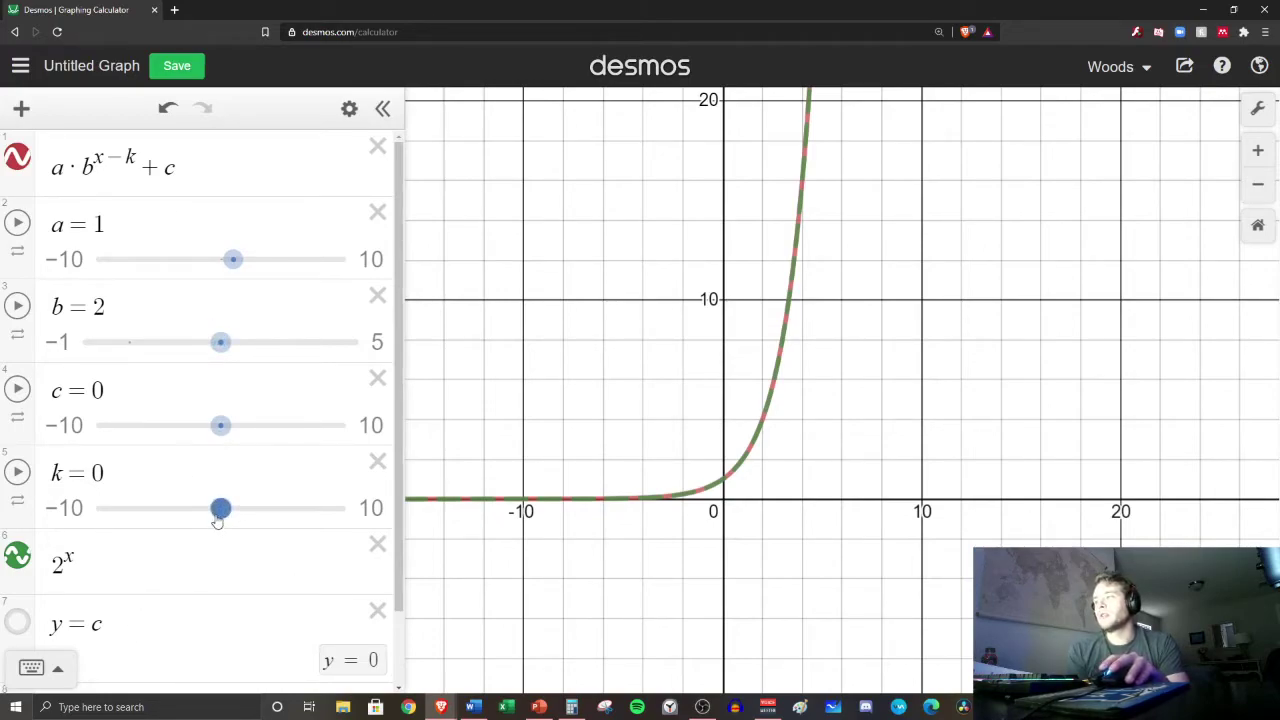
{"action": "mouse_move", "coordinate": [219, 510]}
{"action": "left_mouse_down"}
{"action": "mouse_move", "coordinate": [391, 521]}
{"action": "mouse_move", "coordinate": [280, 518]}
{"action": "mouse_move", "coordinate": [219, 539]}
{"action": "mouse_move", "coordinate": [88, 528]}
{"action": "mouse_move", "coordinate": [337, 531]}
{"action": "mouse_move", "coordinate": [220, 535]}
{"action": "left_mouse_up"}
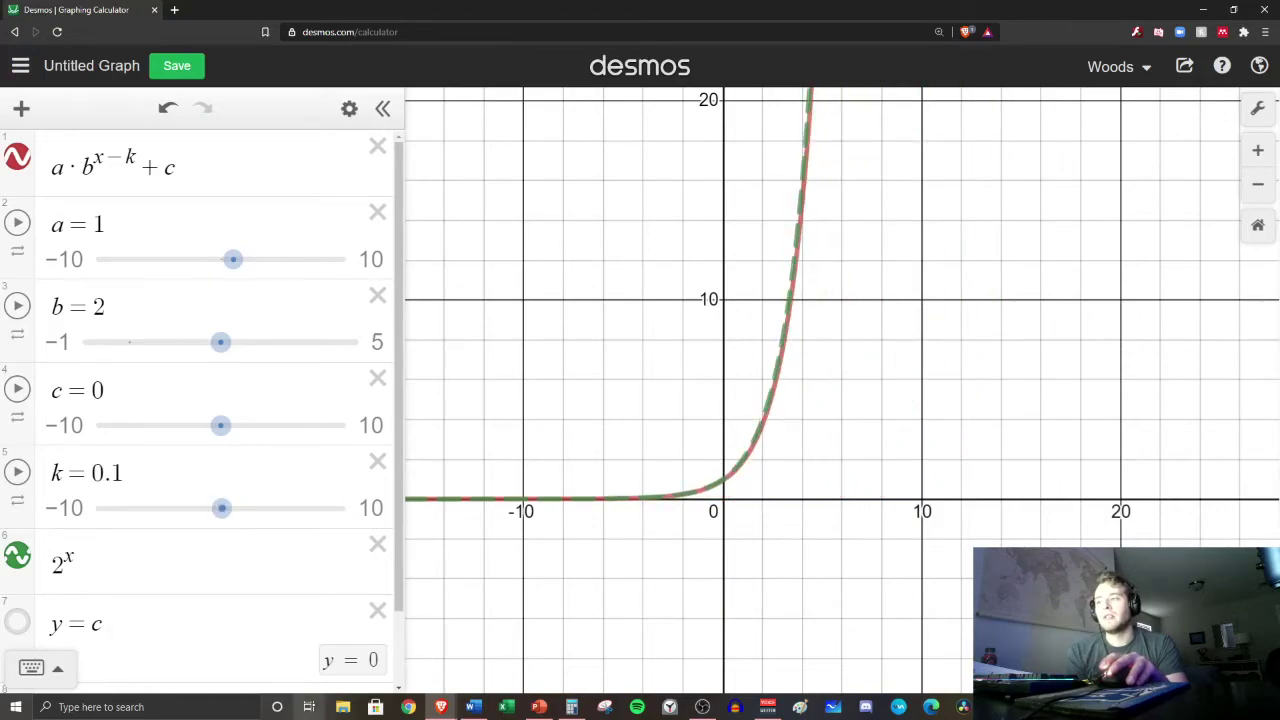
Switch to the PowerPoint slide and reword the c note to read "Vertical shift/translation up/down by c units.".
{"action": "left_click", "coordinate": [539, 707]}
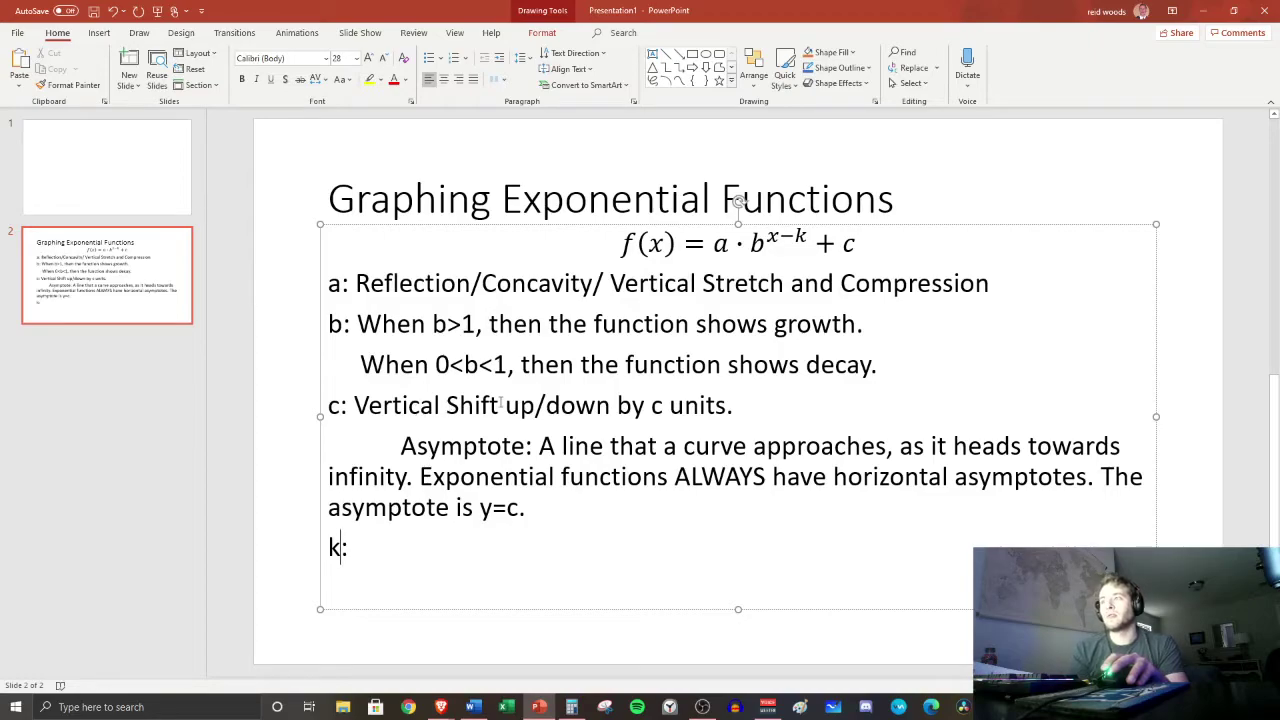
{"action": "type", "text": "/translation"}
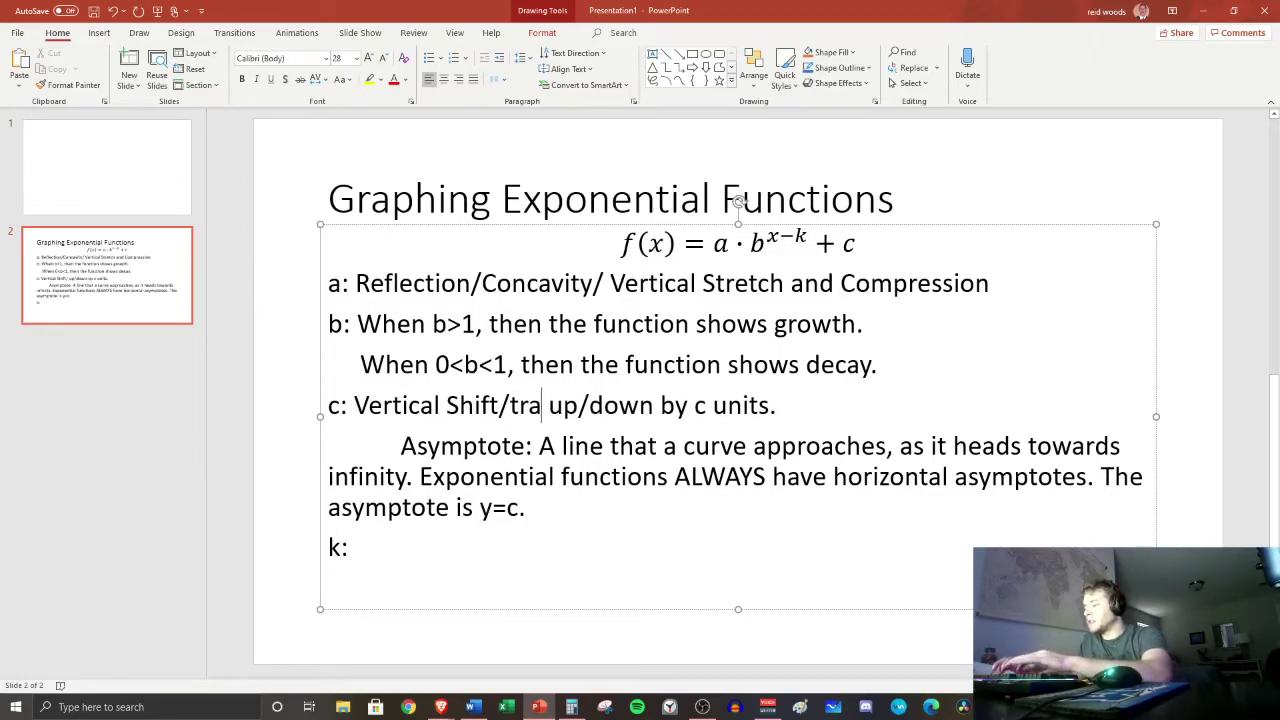
{"action": "left_click", "coordinate": [451, 403]}
{"action": "key", "text": "Delete"}
{"action": "type", "text": "s"}
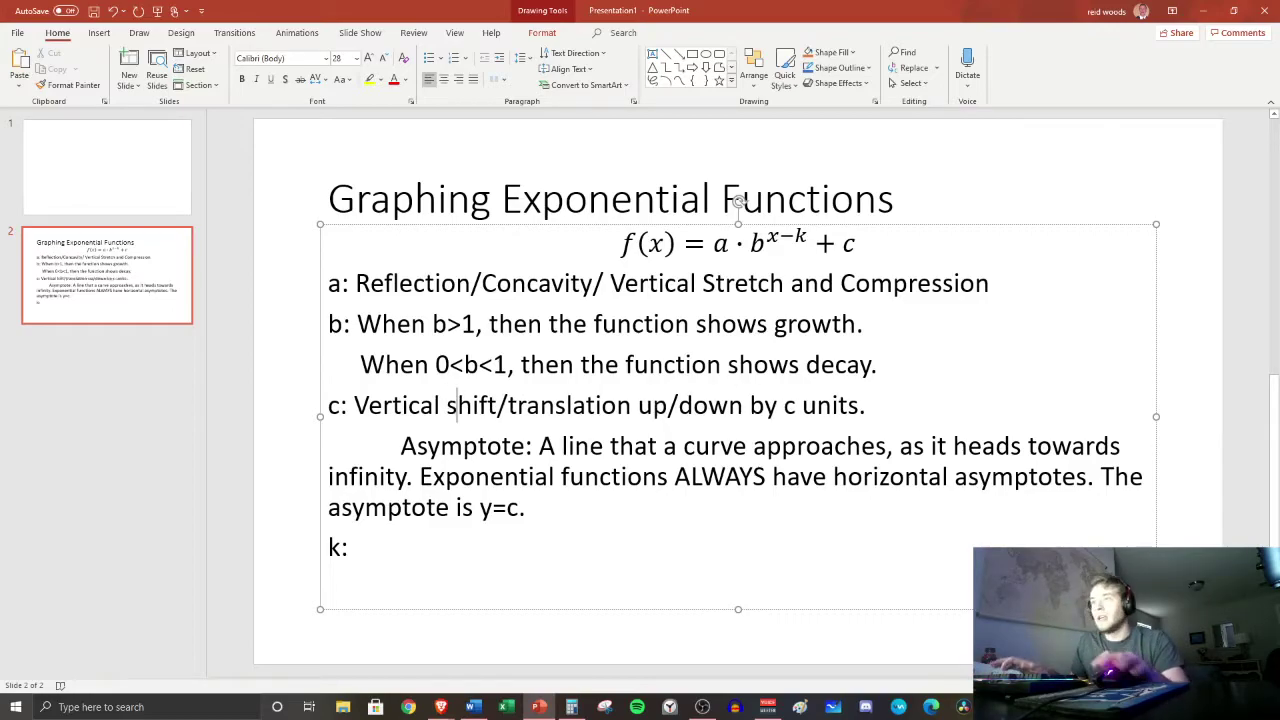
Switch to Desmos, change the exponent in the first expression to x + k with k reset to 0, and slide k to −0.8.
{"action": "mouse_move", "coordinate": [440, 707]}
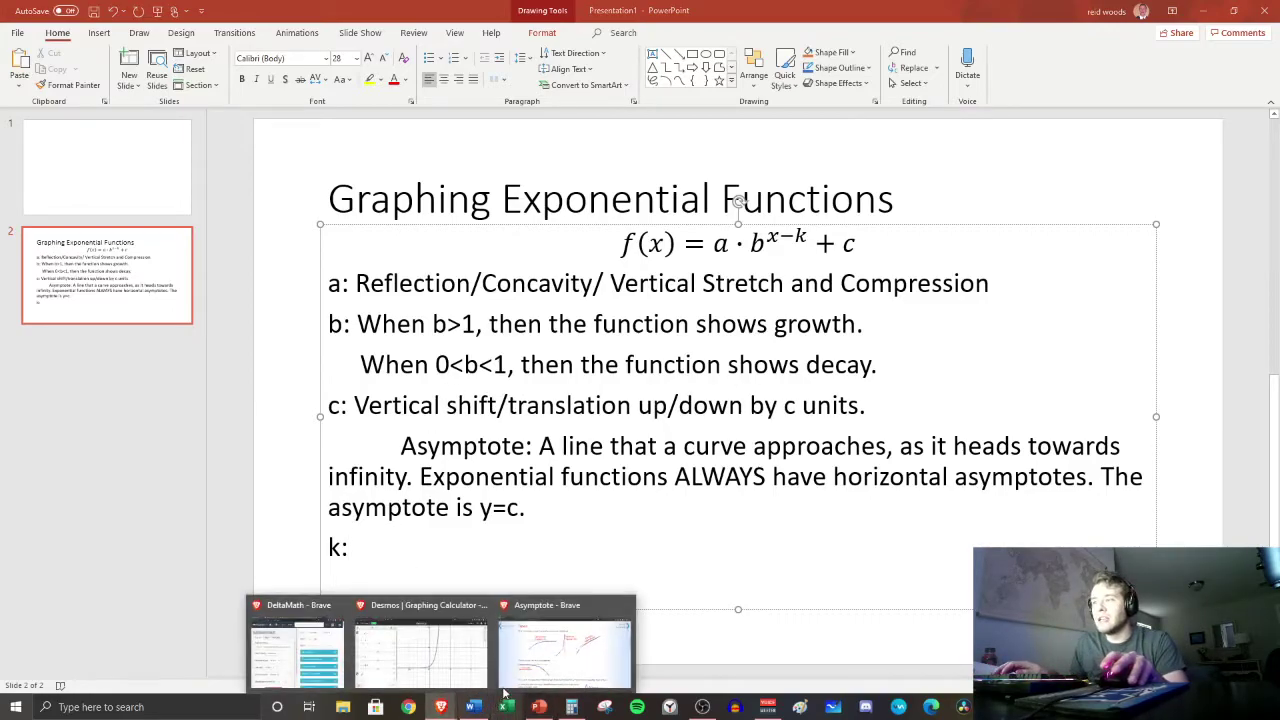
{"action": "left_click", "coordinate": [449, 657]}
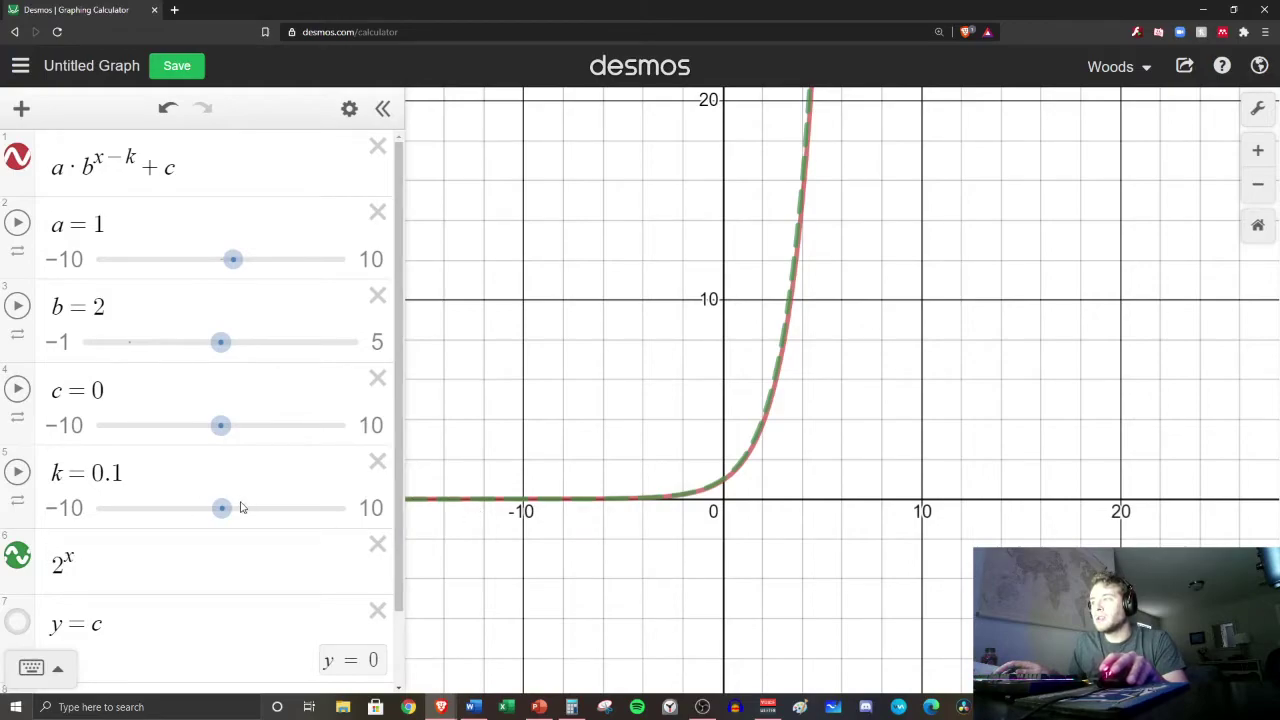
{"action": "mouse_move", "coordinate": [240, 508]}
{"action": "left_mouse_down"}
{"action": "mouse_move", "coordinate": [297, 510]}
{"action": "mouse_move", "coordinate": [152, 530]}
{"action": "mouse_move", "coordinate": [221, 510]}
{"action": "left_mouse_up"}
{"action": "left_click", "coordinate": [121, 157]}
{"action": "key", "text": "BackSpace"}
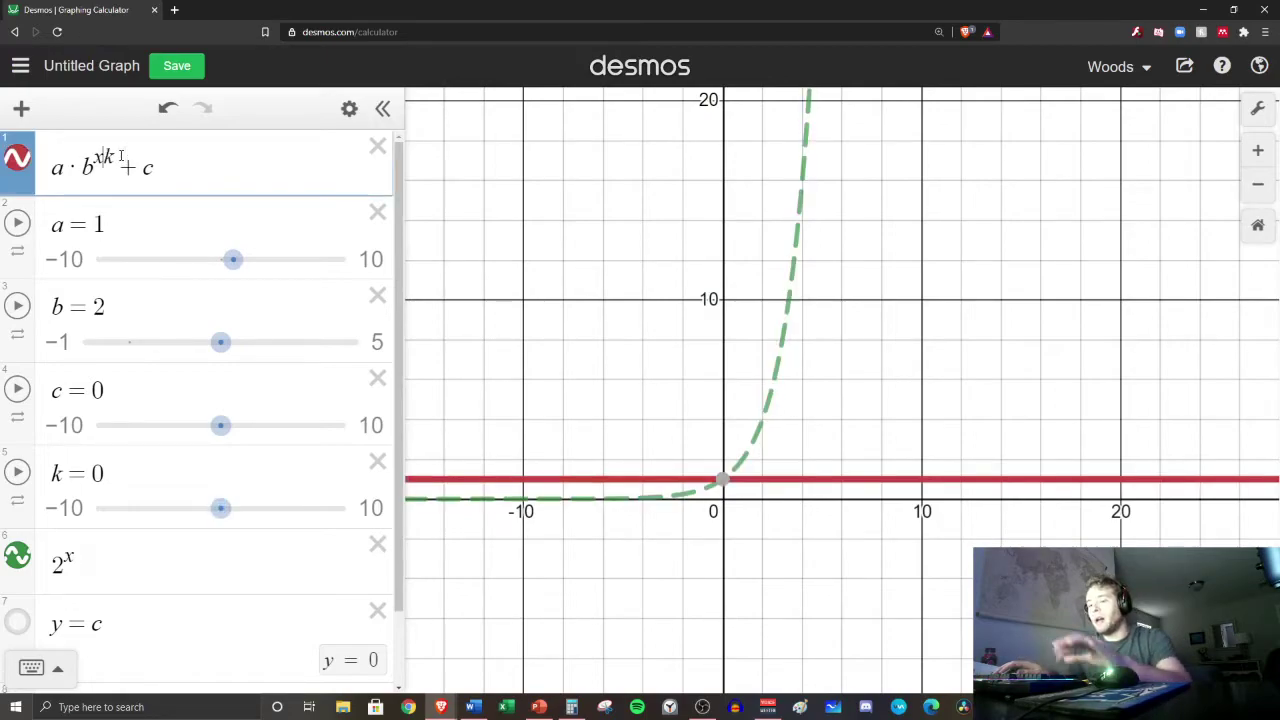
{"action": "type", "text": "+"}
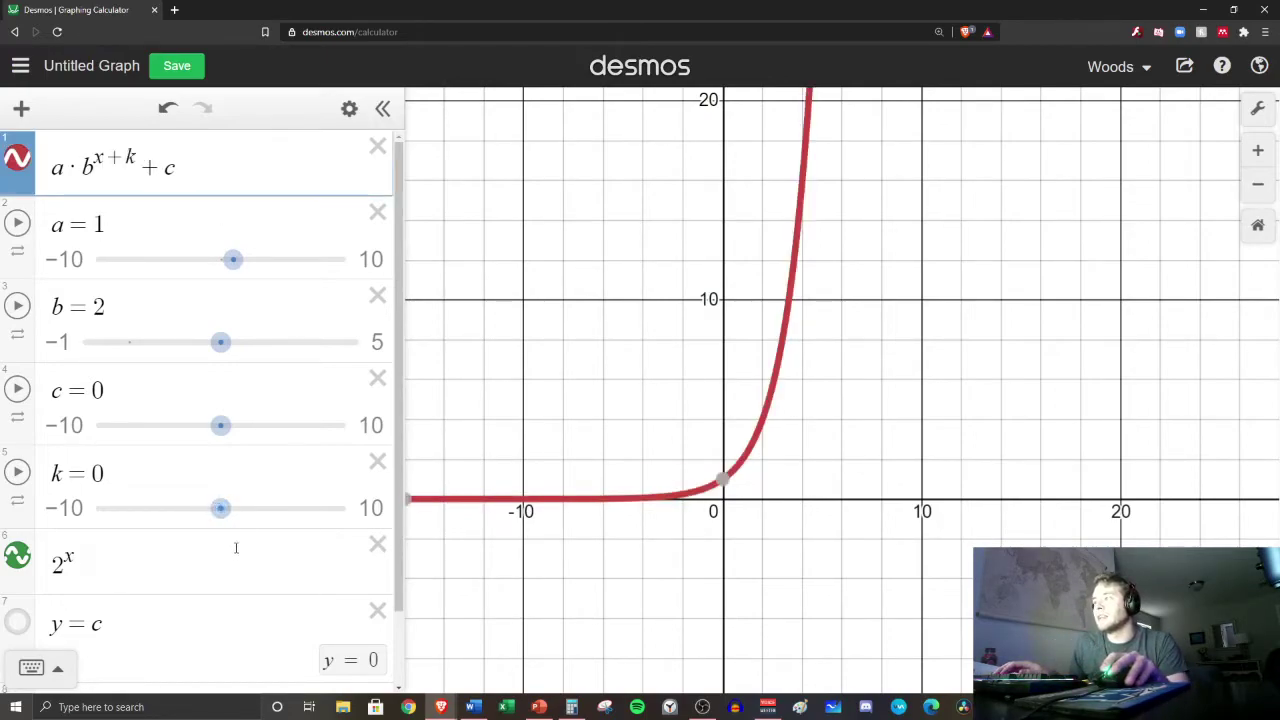
{"action": "mouse_move", "coordinate": [221, 509]}
{"action": "left_mouse_down"}
{"action": "mouse_move", "coordinate": [309, 514]}
{"action": "mouse_move", "coordinate": [137, 525]}
{"action": "mouse_move", "coordinate": [210, 526]}
{"action": "left_mouse_up"}
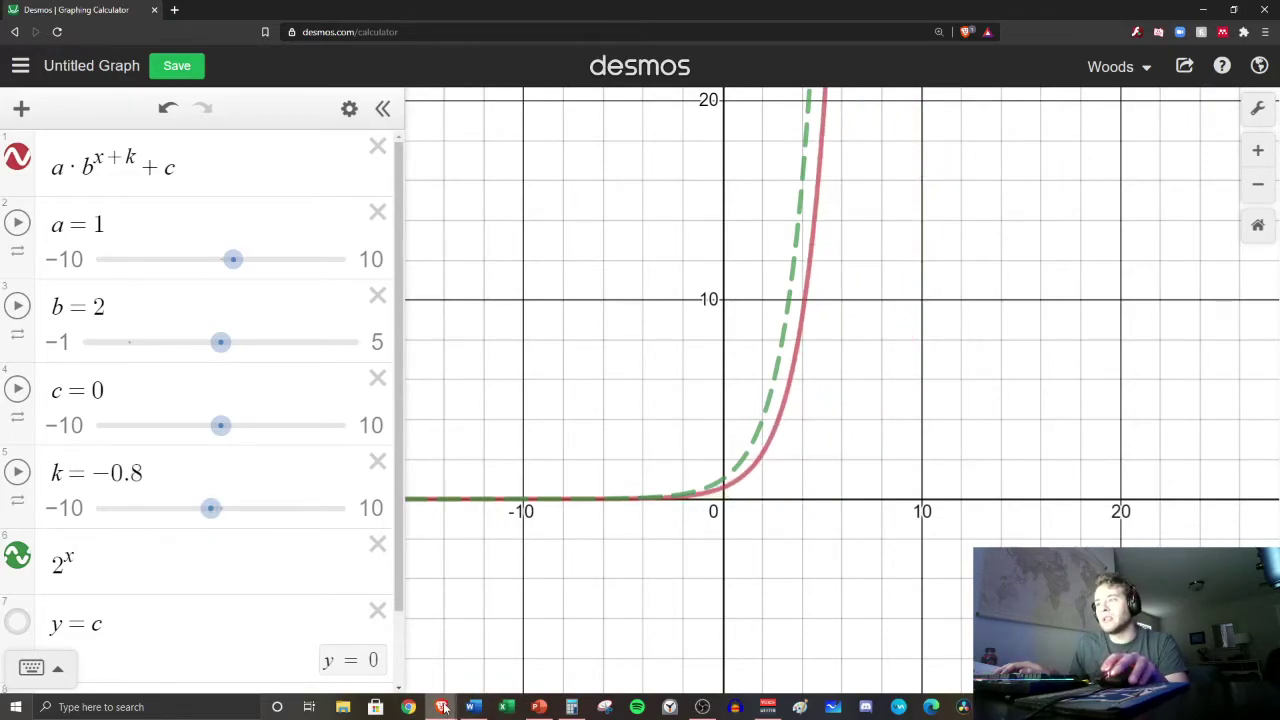
Switch back to the PowerPoint slide and complete the k note with "Horizontal translation/shift.".
{"action": "left_click", "coordinate": [538, 707]}
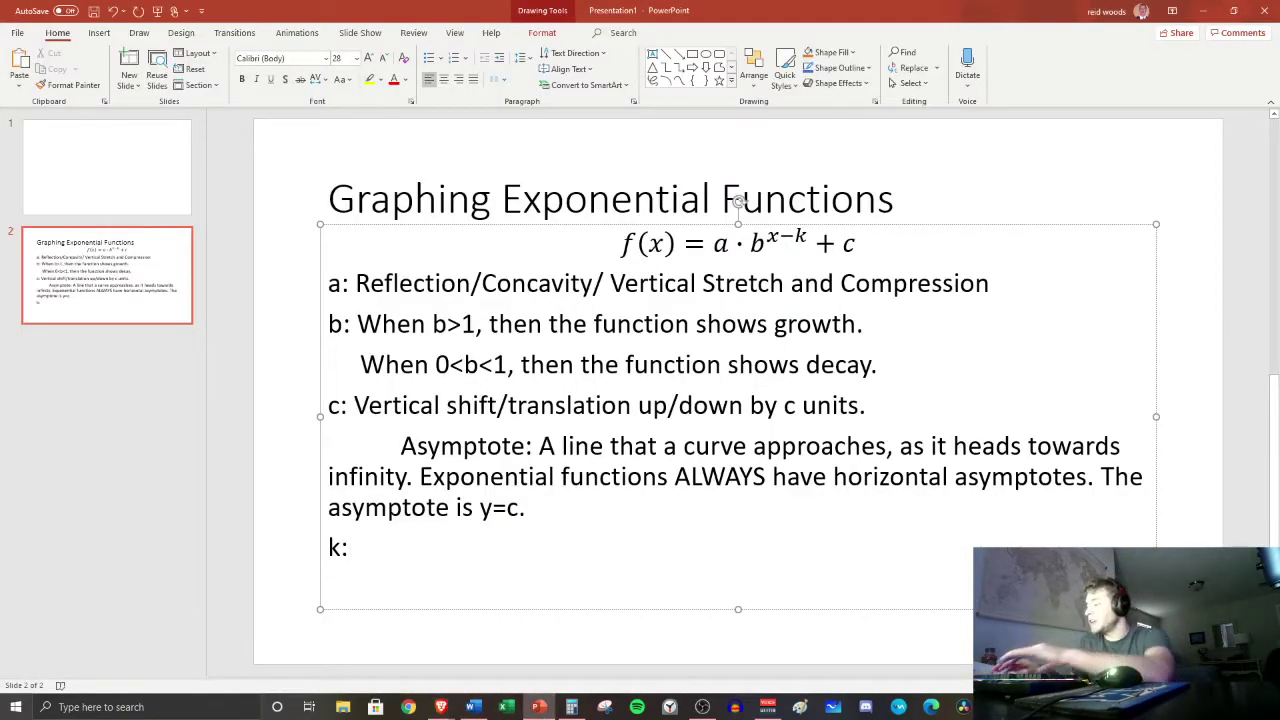
{"action": "type", "text": "Horizo"}
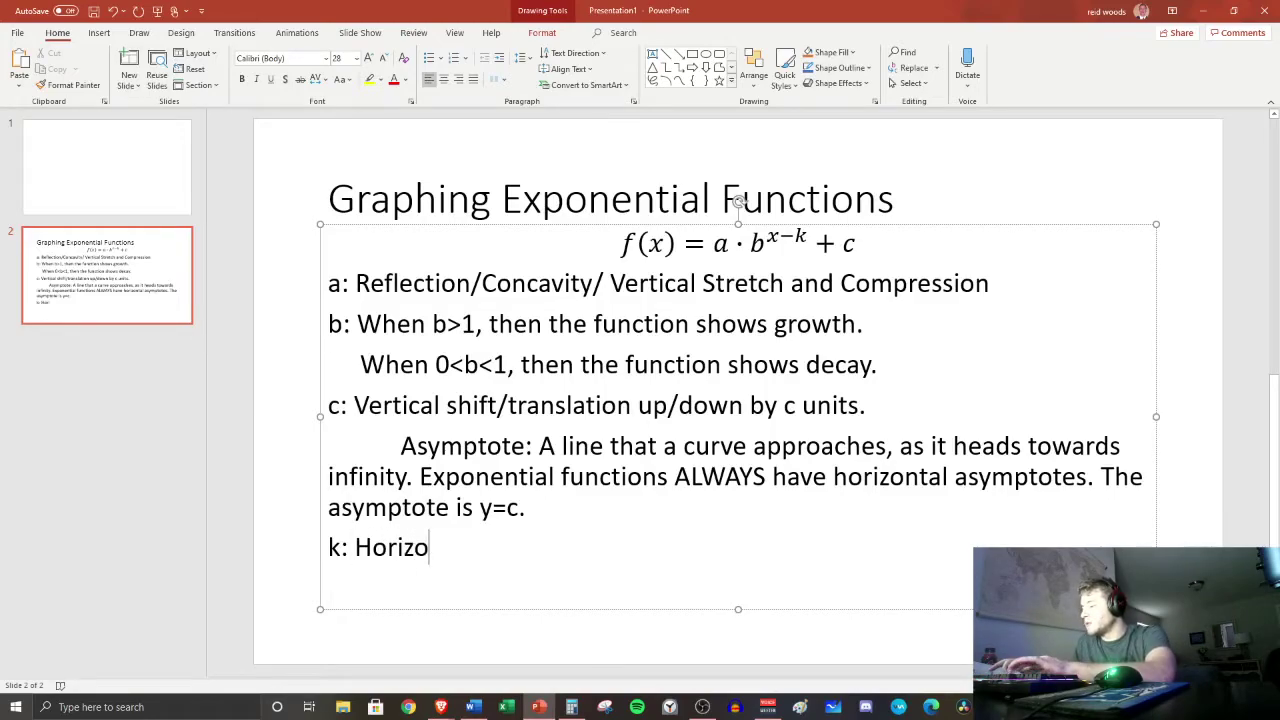
{"action": "type", "text": "ntal translation"}
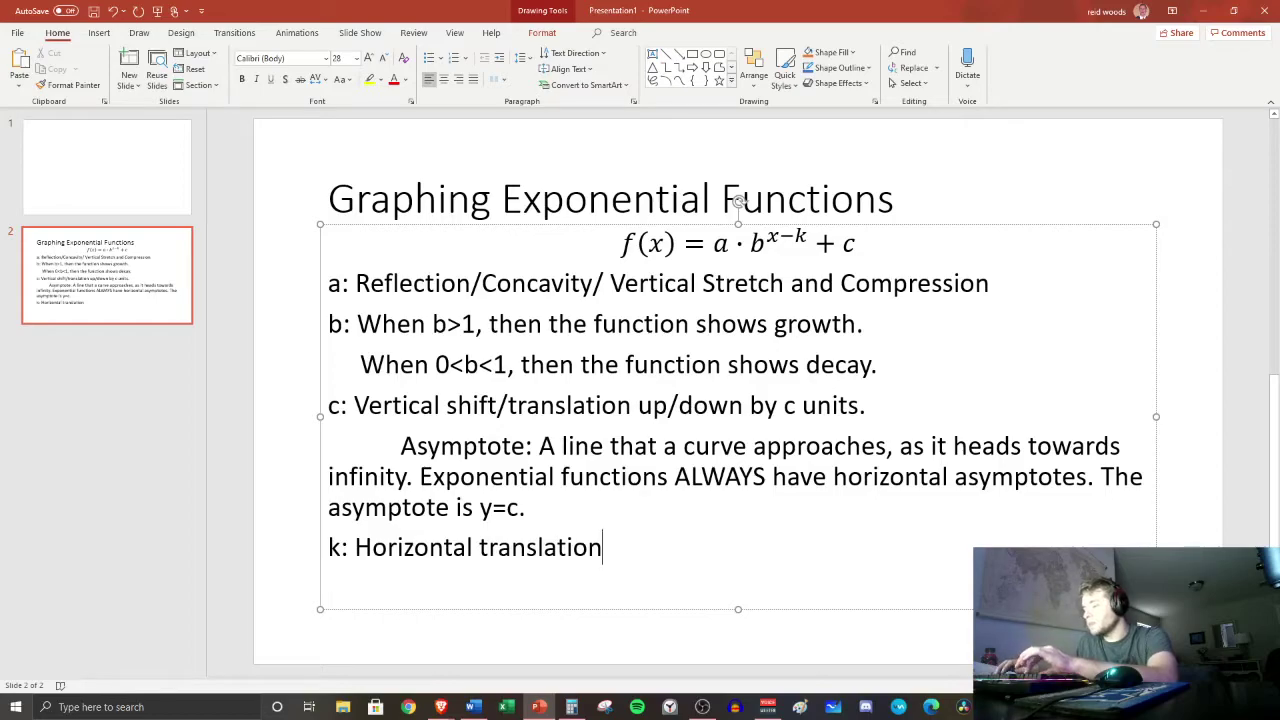
{"action": "type", "text": "/"}
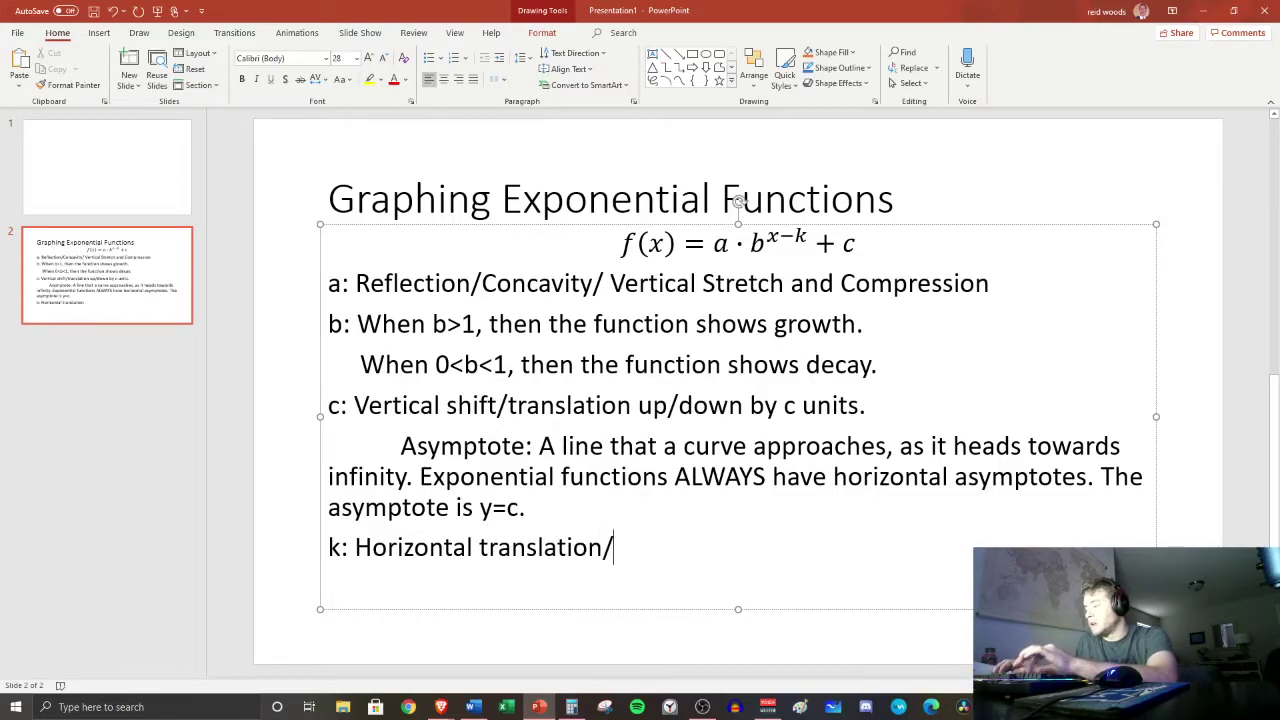
{"action": "type", "text": "shift."}
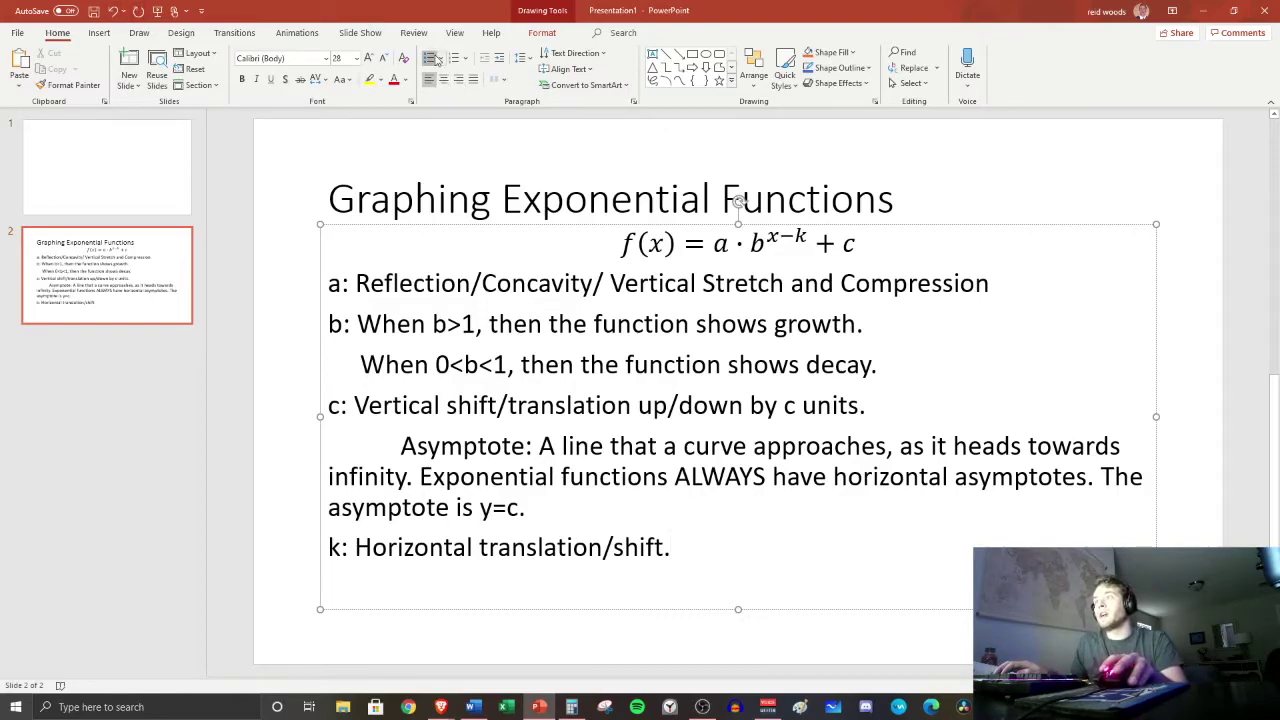
Add two bullets below the k note: "+" shifts left, and "-" shift right.
{"action": "left_click", "coordinate": [429, 58]}
{"action": "type", "text": "\"+"}
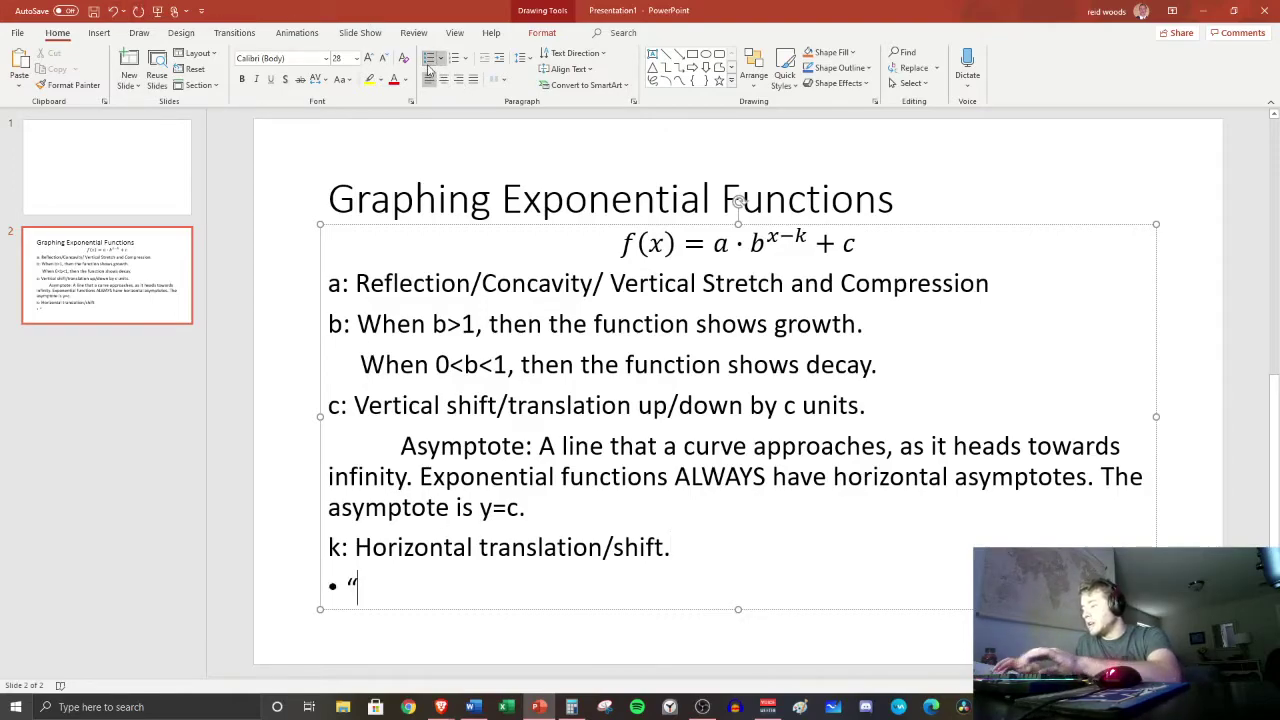
{"action": "type", "text": "\""}
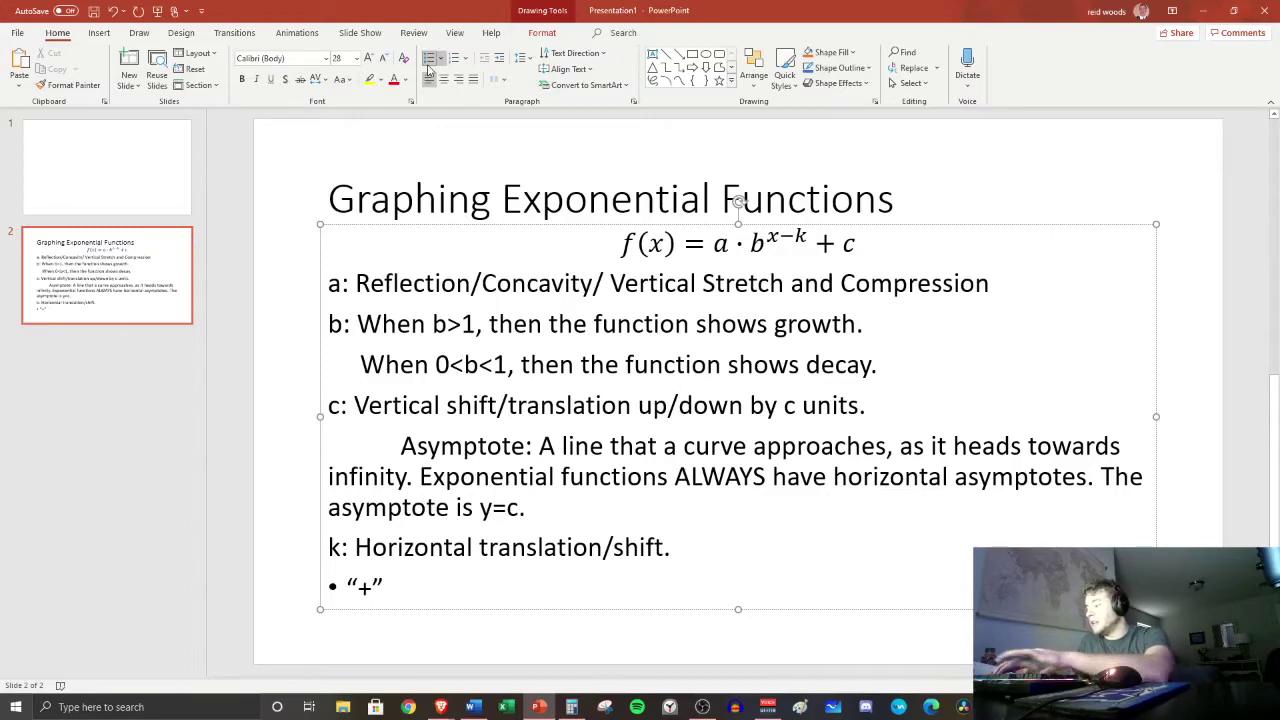
{"action": "type", "text": " shifts left"}
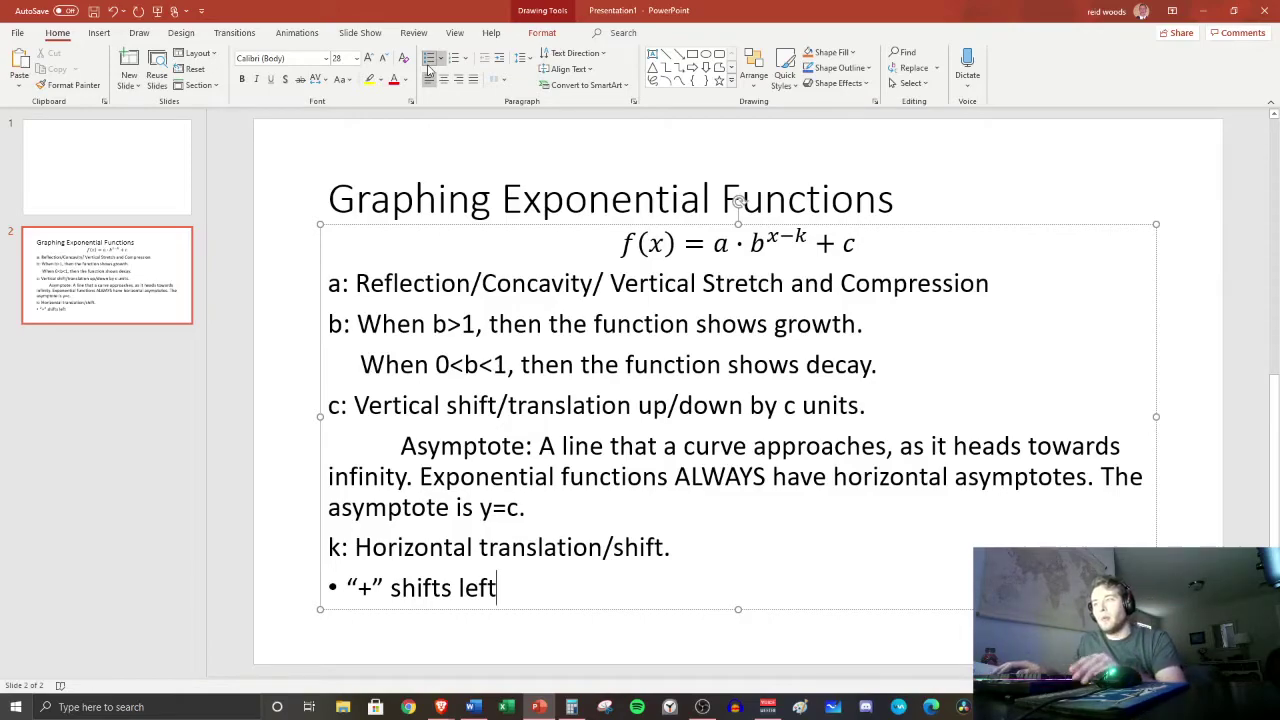
{"action": "type", "text": "\"-\""}
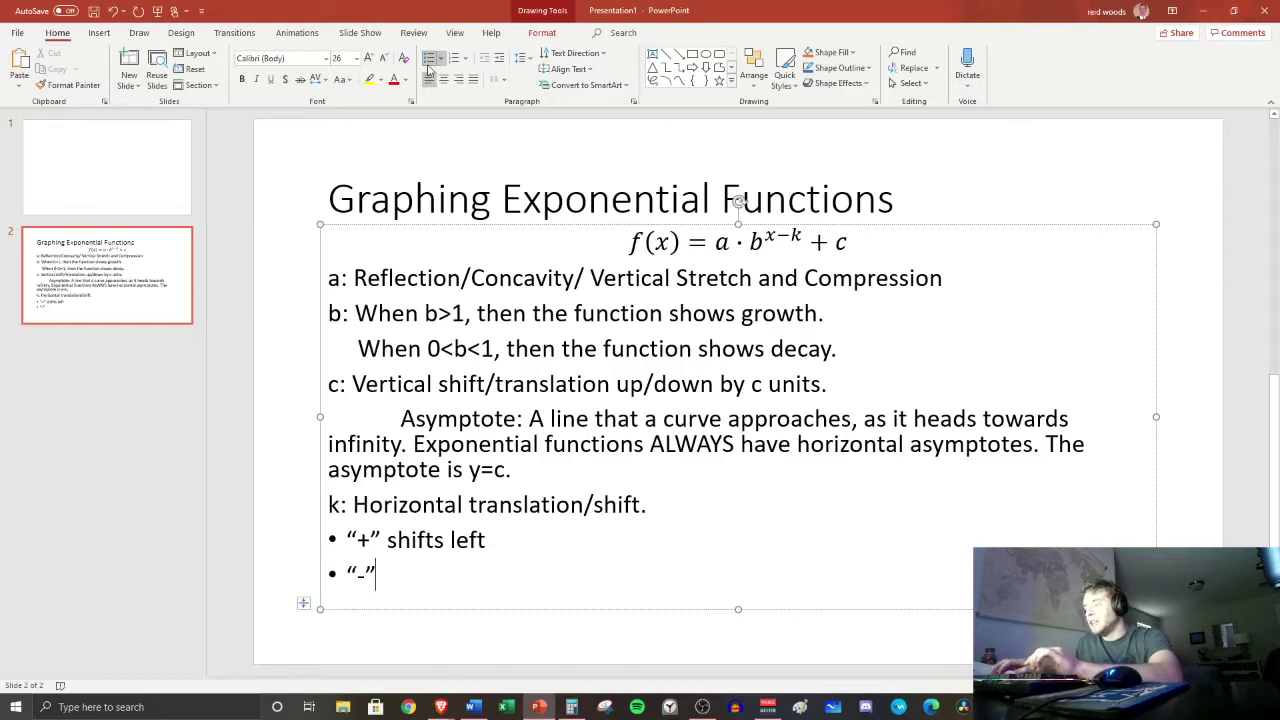
{"action": "type", "text": " shift "}
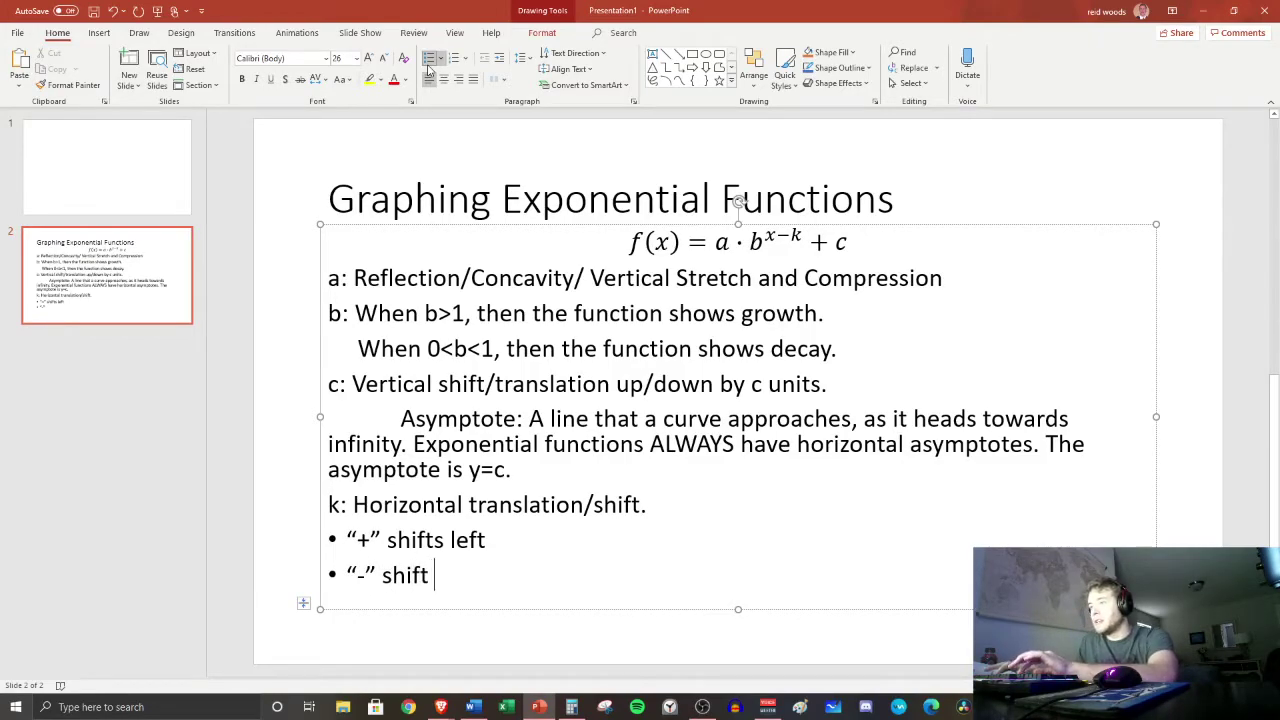
{"action": "type", "text": "right"}
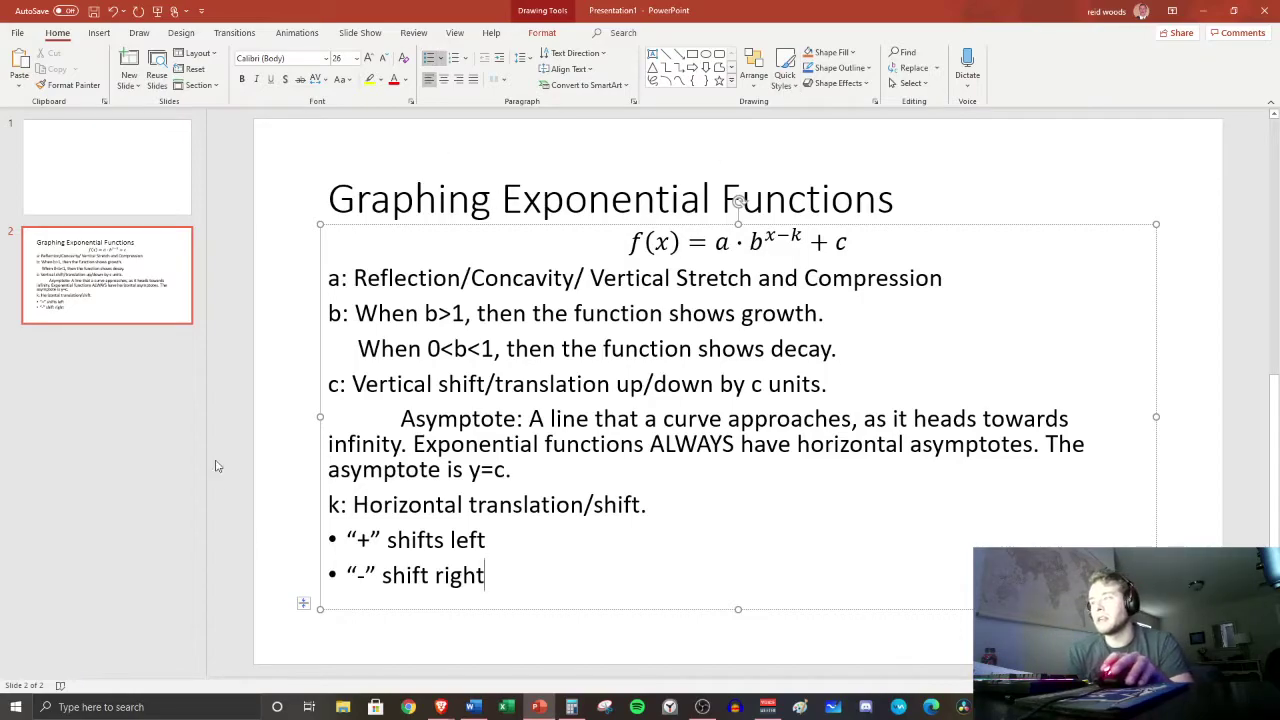
Switch to the Desmos graph and return the k slider to 0 so the curve matches 2^x.
{"action": "mouse_move", "coordinate": [449, 709]}
{"action": "left_click", "coordinate": [460, 662]}
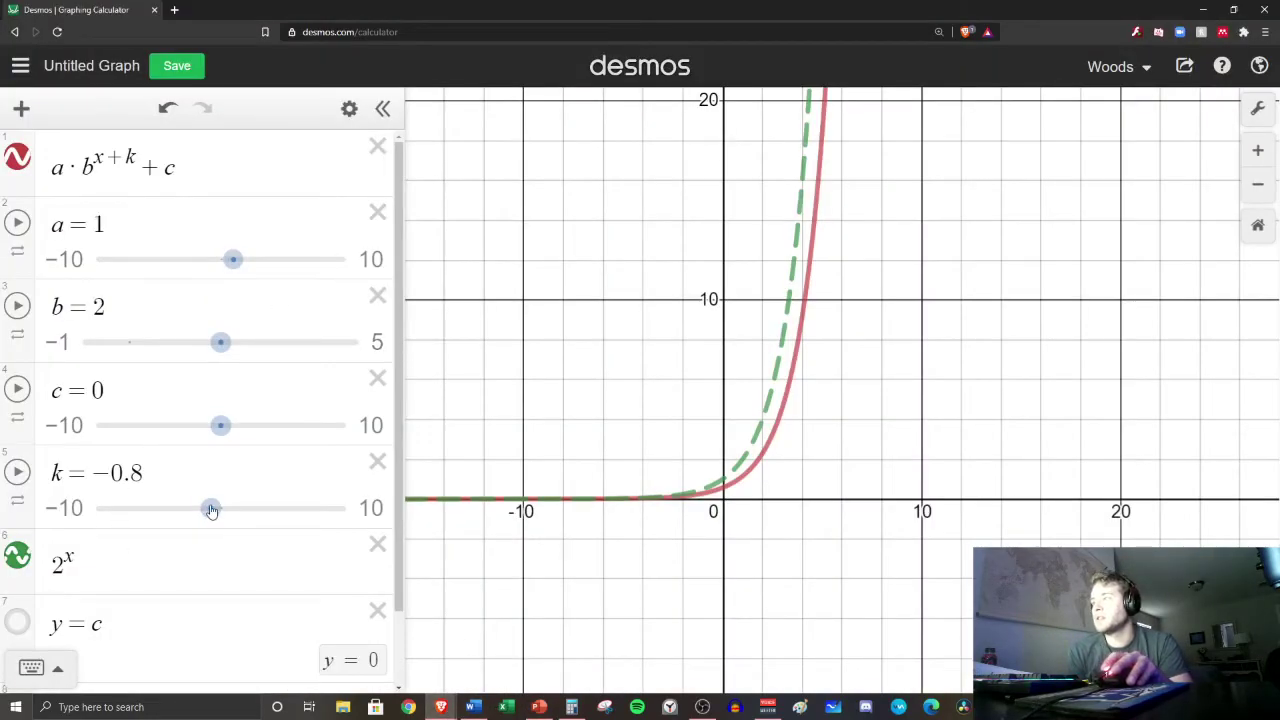
{"action": "mouse_move", "coordinate": [212, 509]}
{"action": "left_mouse_down"}
{"action": "mouse_move", "coordinate": [97, 509]}
{"action": "mouse_move", "coordinate": [207, 500]}
{"action": "mouse_move", "coordinate": [368, 533]}
{"action": "mouse_move", "coordinate": [96, 509]}
{"action": "mouse_move", "coordinate": [378, 538]}
{"action": "mouse_move", "coordinate": [343, 540]}
{"action": "mouse_move", "coordinate": [338, 514]}
{"action": "mouse_move", "coordinate": [222, 511]}
{"action": "left_mouse_up"}
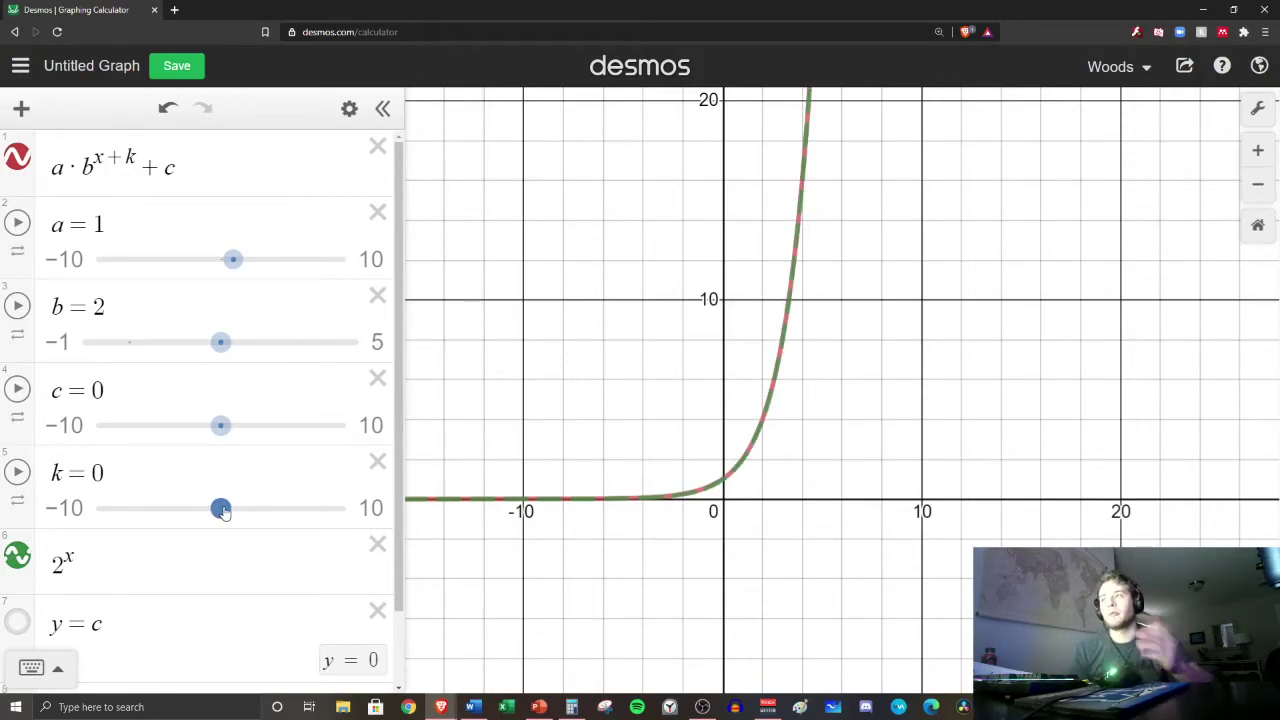
{"action": "left_click_drag", "start_coordinate": [222, 511], "coordinate": [222, 511]}
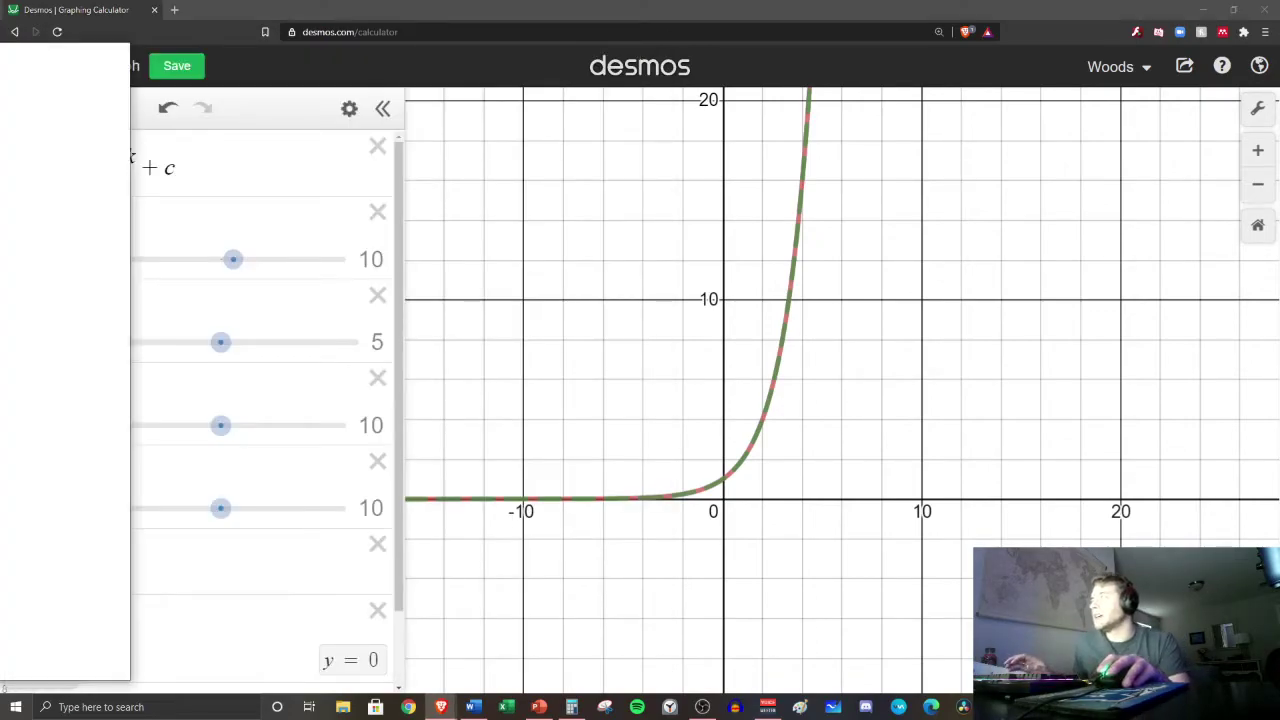
Arrange the Desmos graph and the DeltaMath assignment window side by side, each filling half the screen.
{"action": "left_click", "coordinate": [74, 8]}
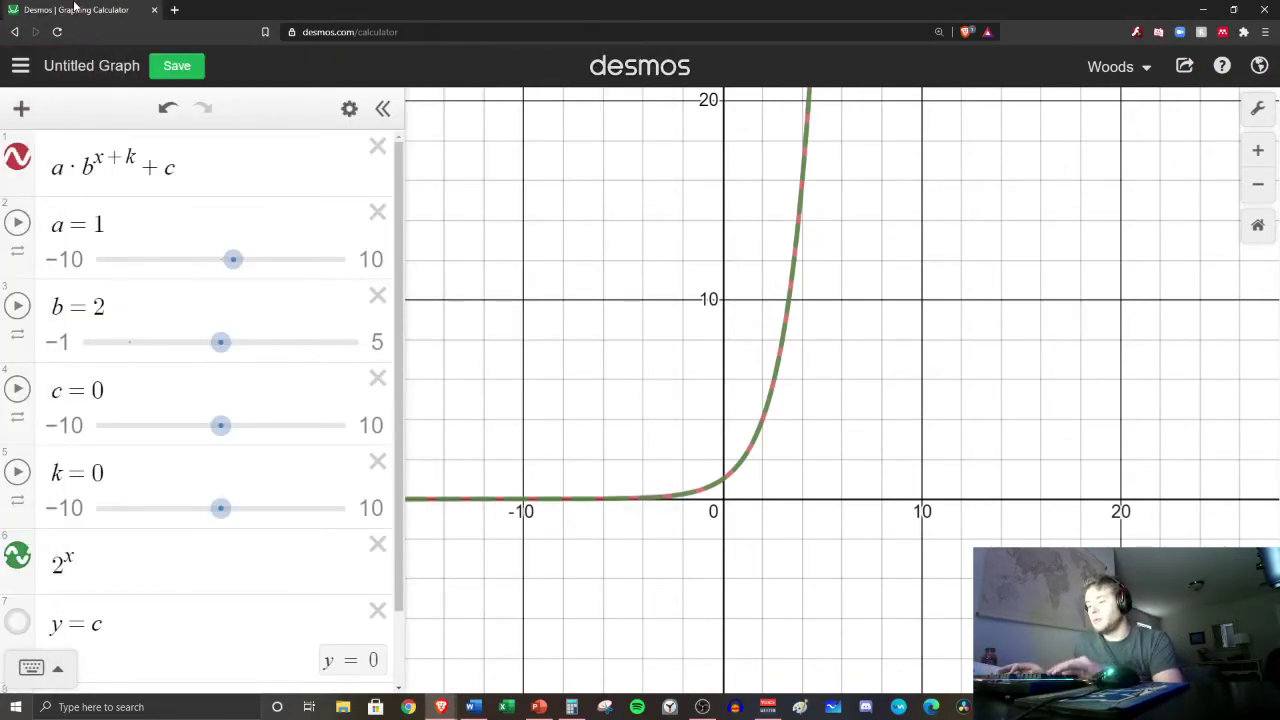
{"action": "key", "text": "super+Left"}
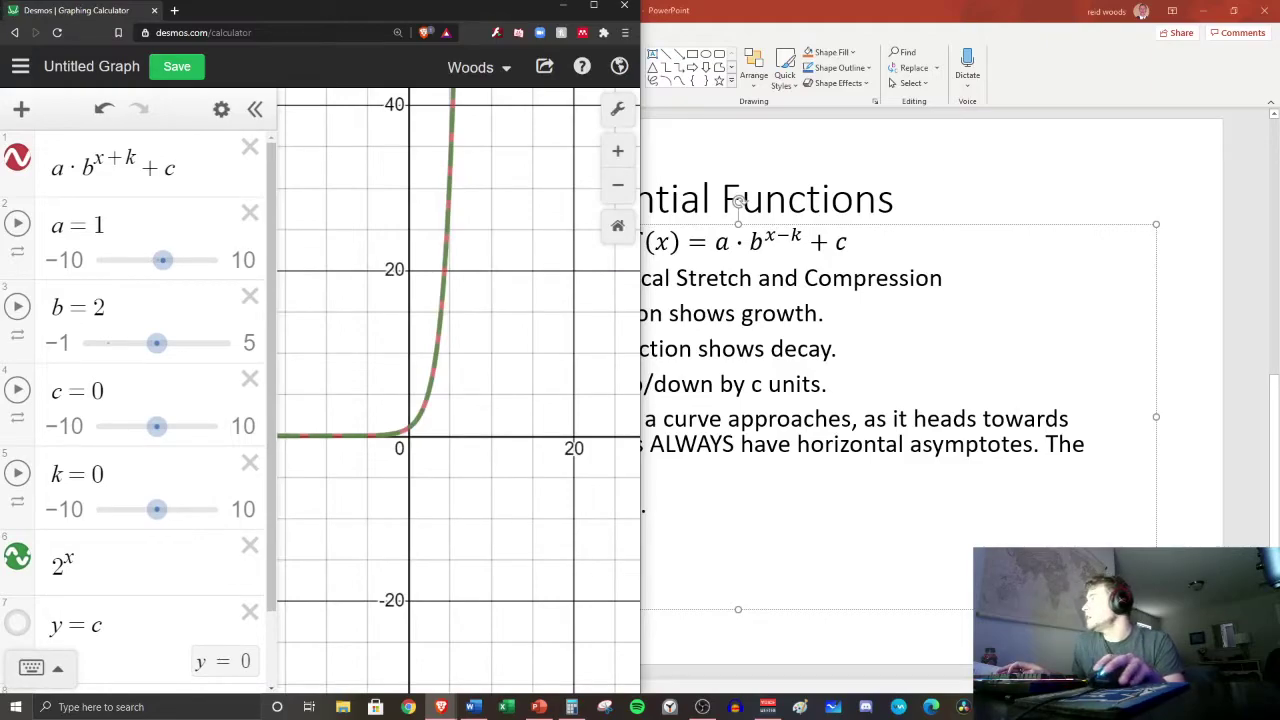
{"action": "key", "text": "alt+Tab"}
{"action": "double_click", "coordinate": [777, 153]}
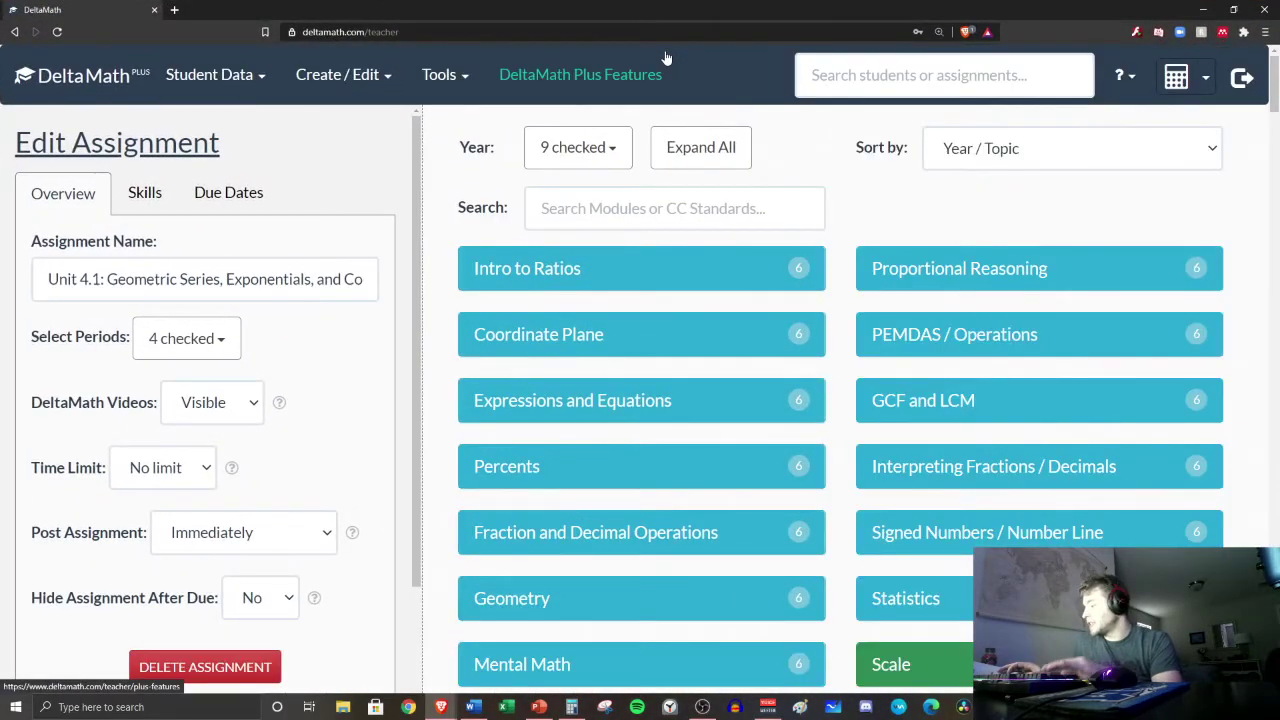
{"action": "key", "text": "super+Right"}
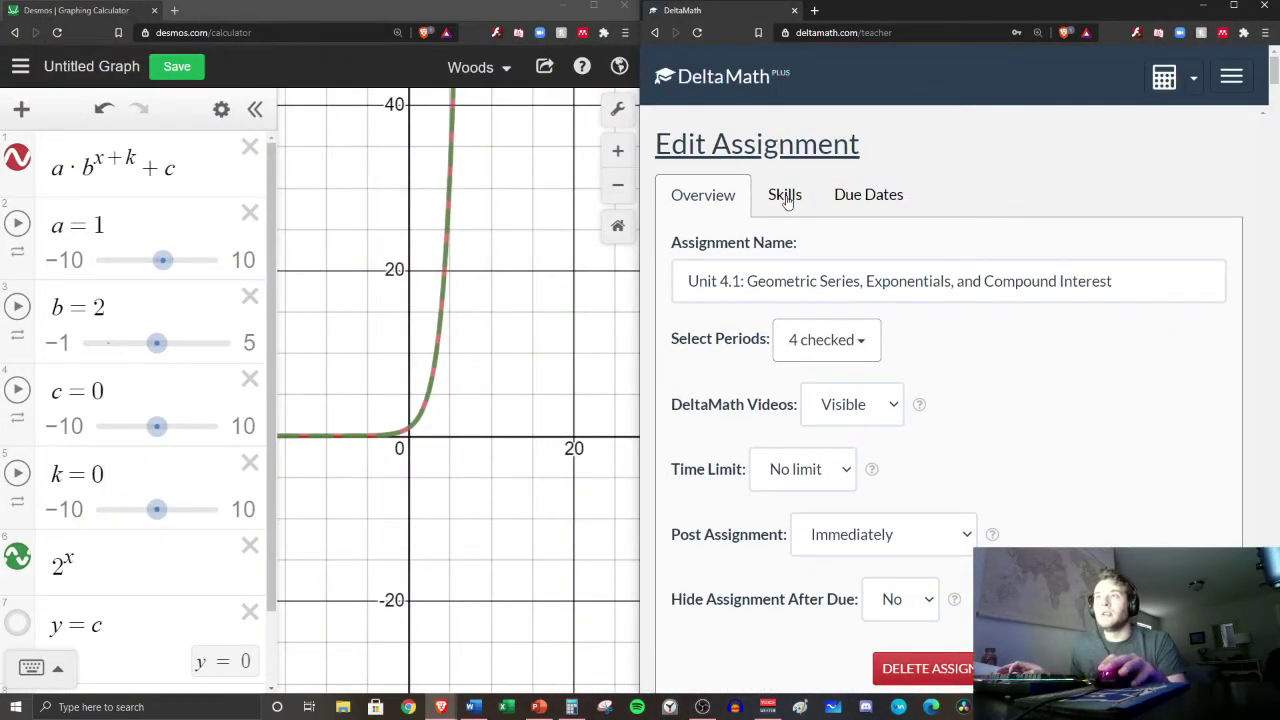
Open the skills of the Unit 4.1 assignment in DeltaMath and expand the entry Graphing Exponential Functions(1).
{"action": "left_click", "coordinate": [786, 197]}
{"action": "scroll", "coordinate": [866, 354], "scroll_direction": "down", "scroll_amount": 5}
{"action": "scroll", "coordinate": [800, 420], "scroll_direction": "up", "scroll_amount": 3}
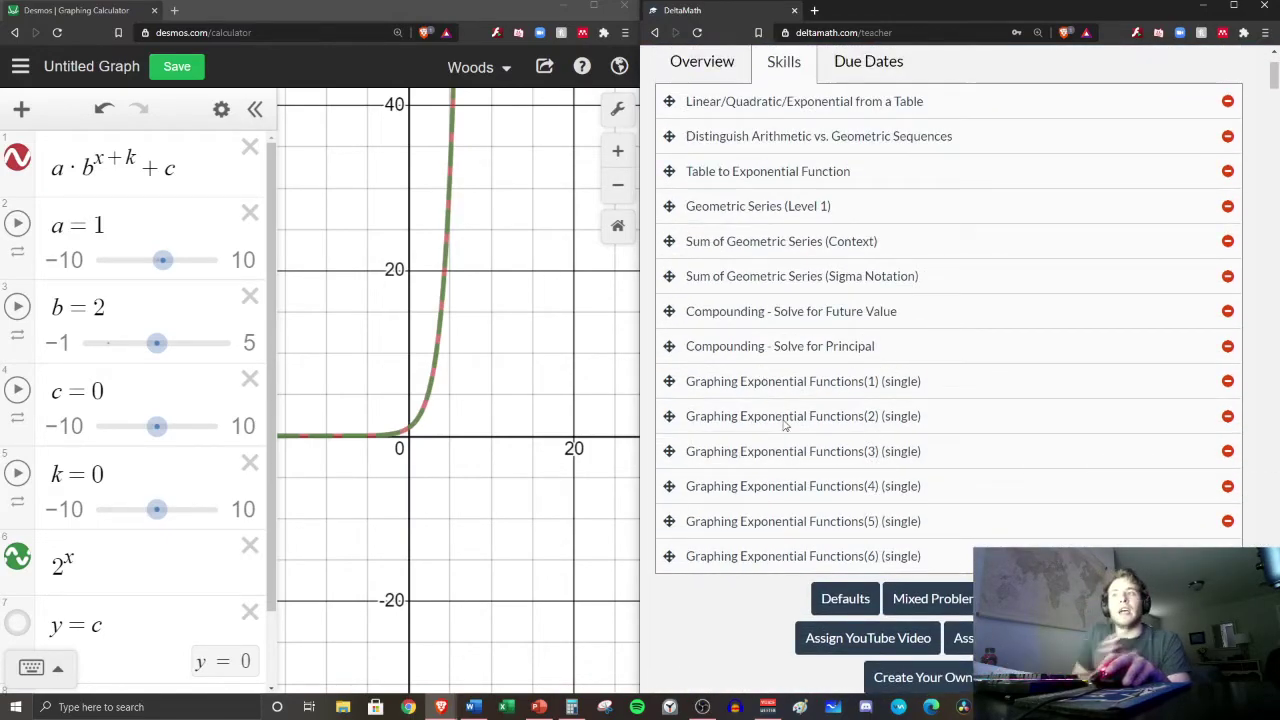
{"action": "left_click", "coordinate": [760, 381]}
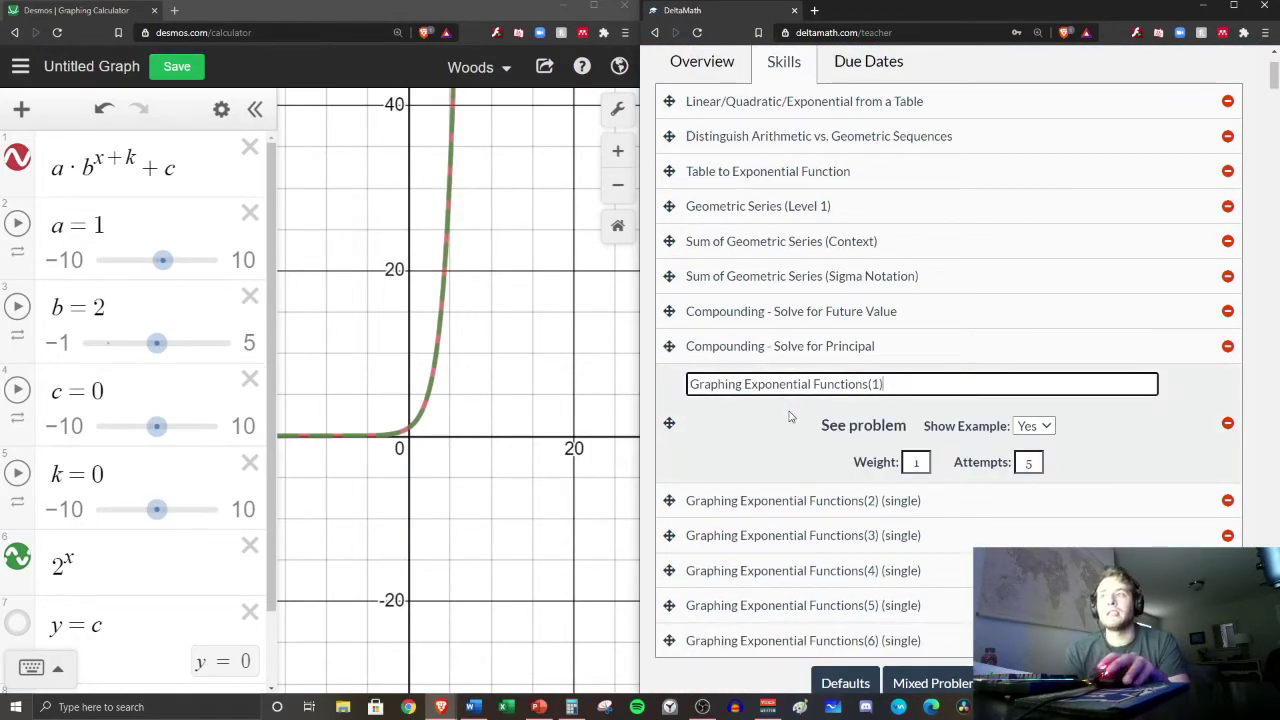
Open the problem preview for Graphing Exponential Functions(1) and generate new problems until f(x) = −3(1/2)^(x+4) comes up.
{"action": "left_click", "coordinate": [863, 425]}
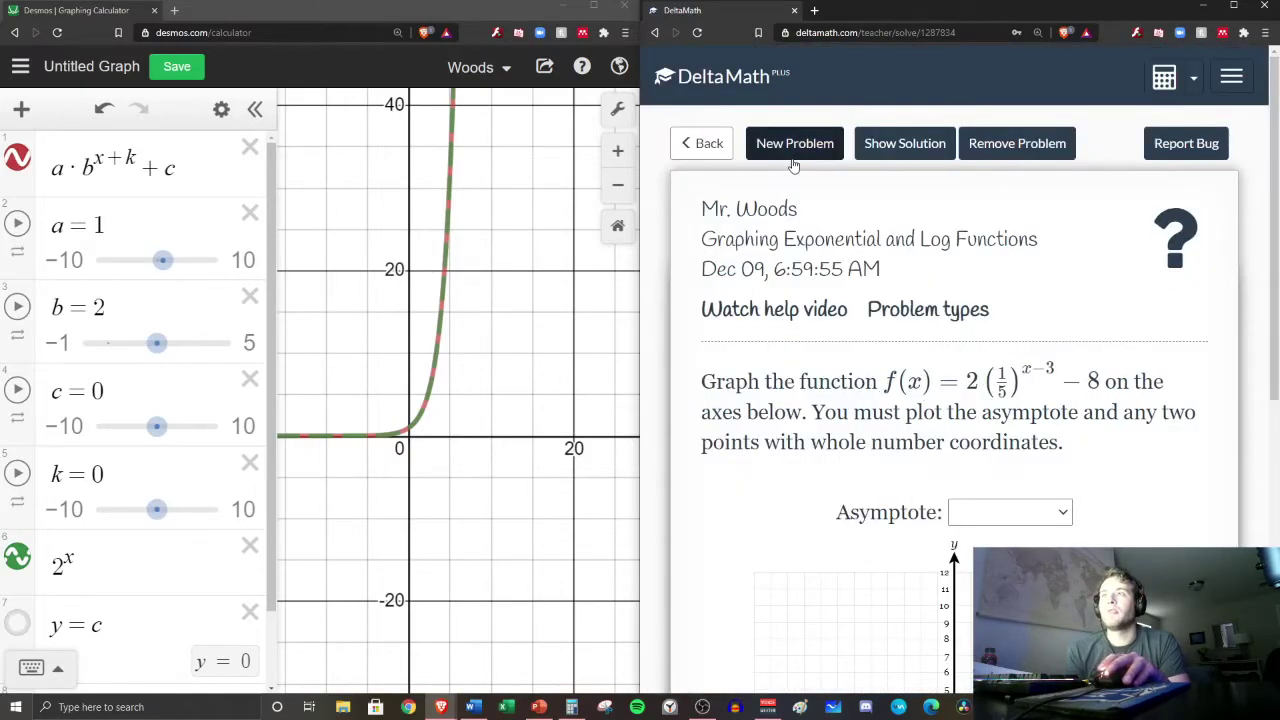
{"action": "left_click", "coordinate": [797, 146]}
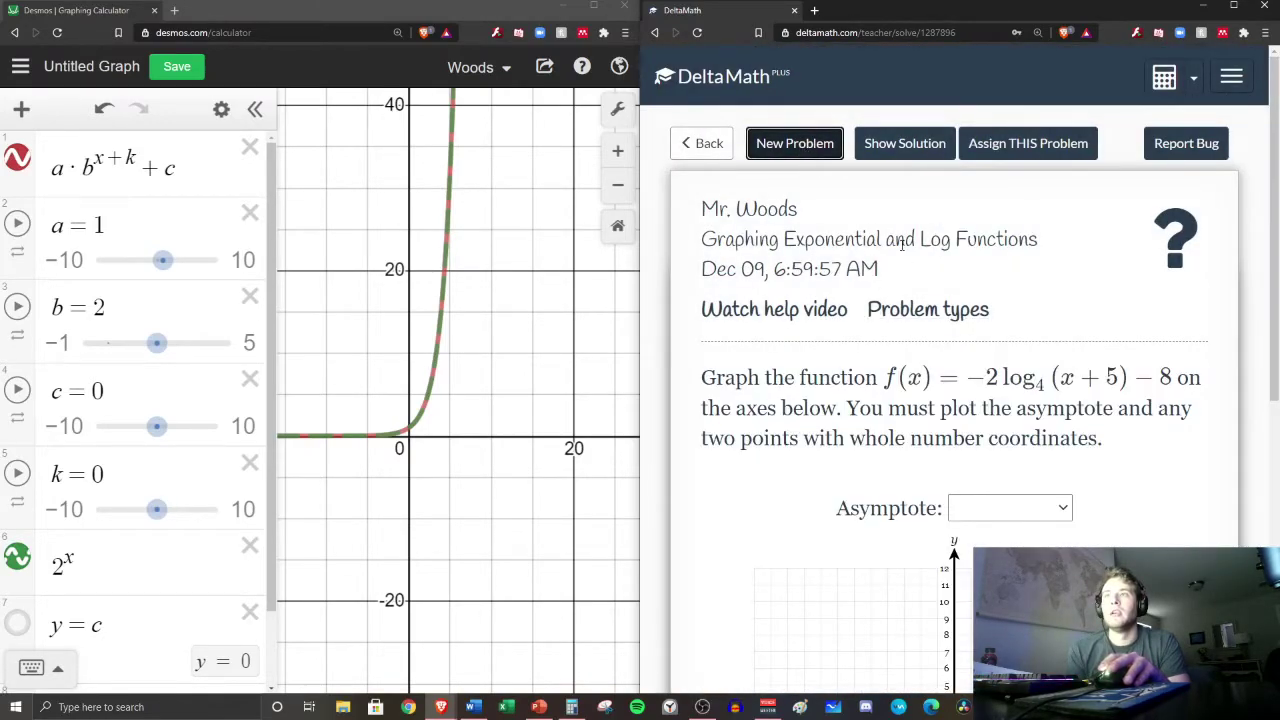
{"action": "left_click_drag", "start_coordinate": [918, 242], "coordinate": [1032, 254]}
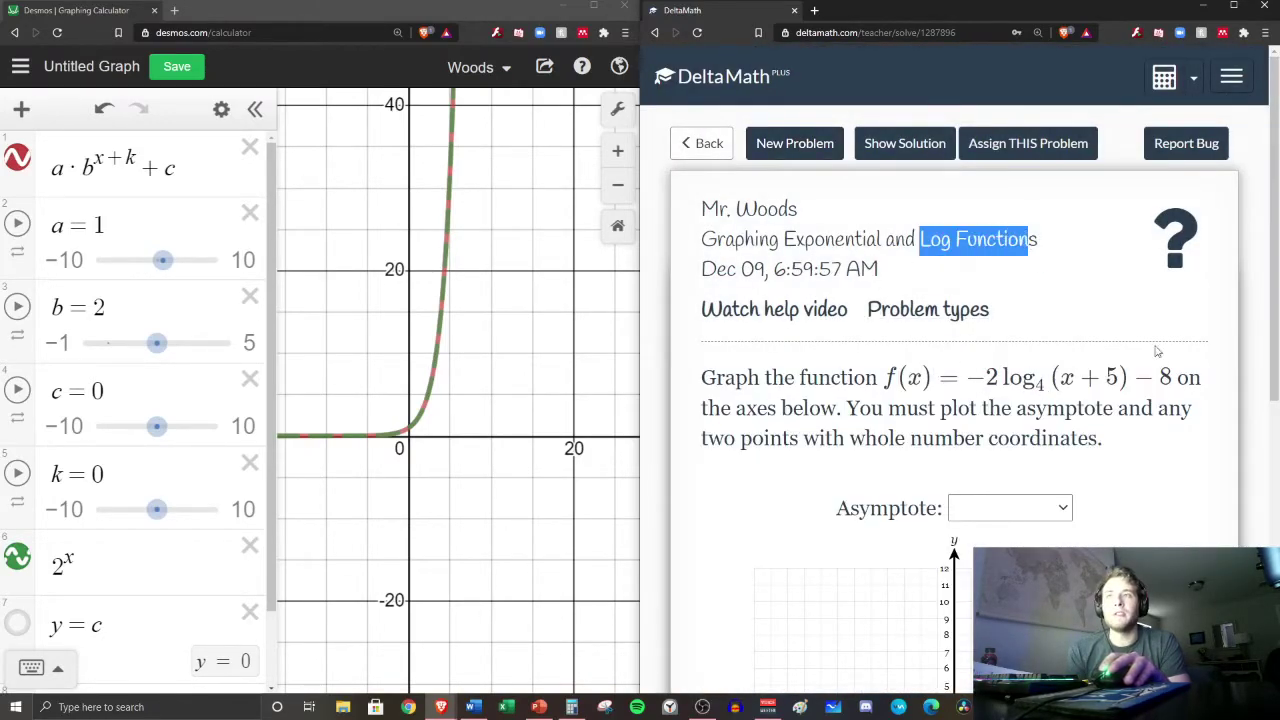
{"action": "left_click", "coordinate": [787, 146]}
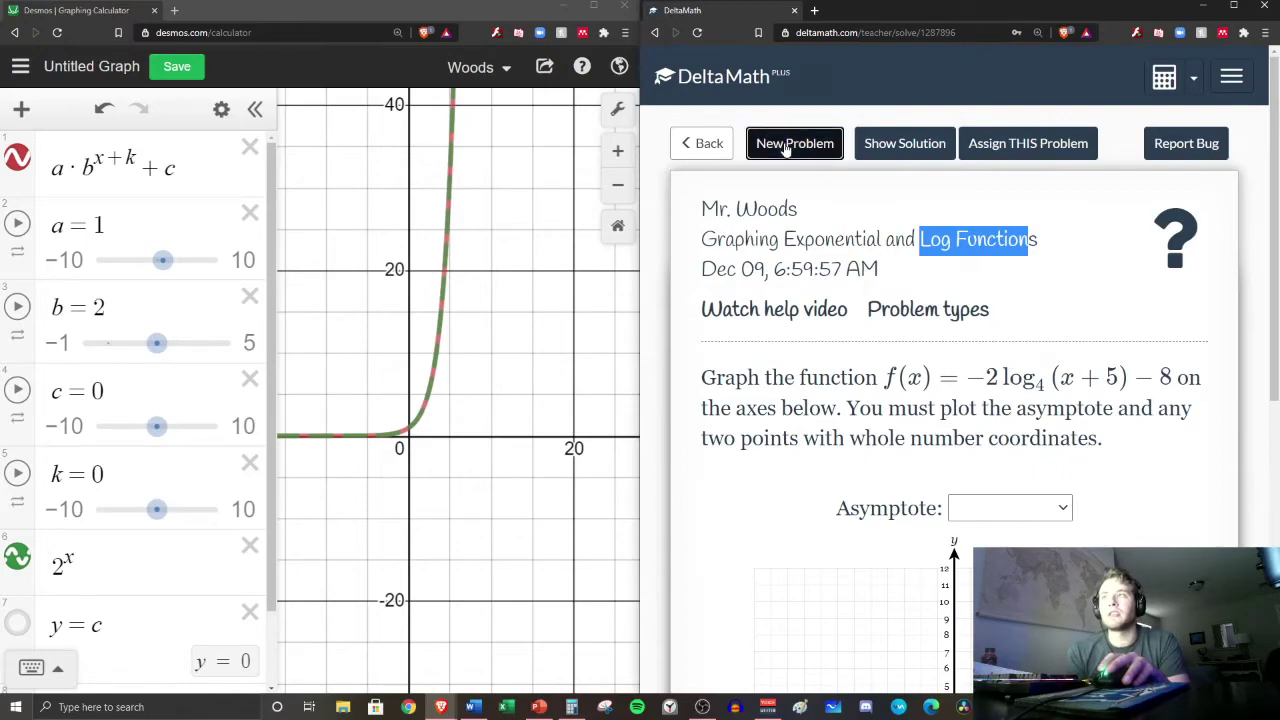
{"action": "left_click", "coordinate": [787, 146]}
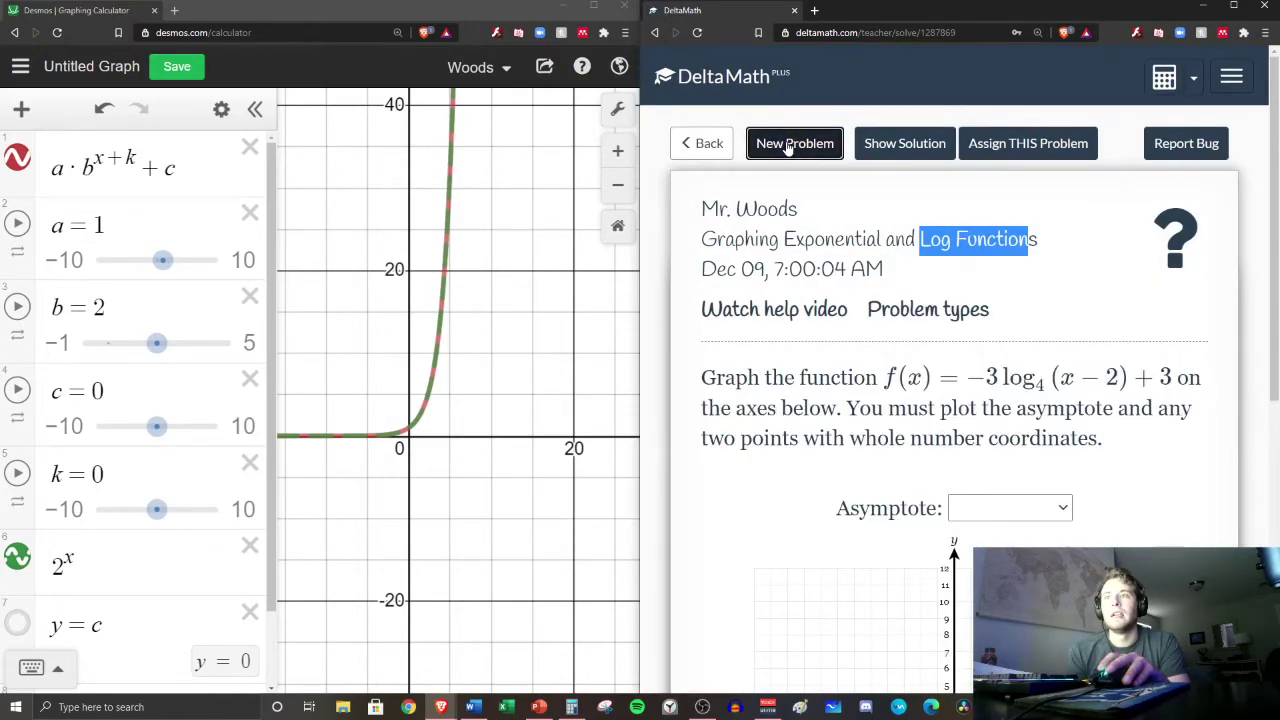
{"action": "left_click", "coordinate": [787, 146]}
{"action": "left_click", "coordinate": [787, 146]}
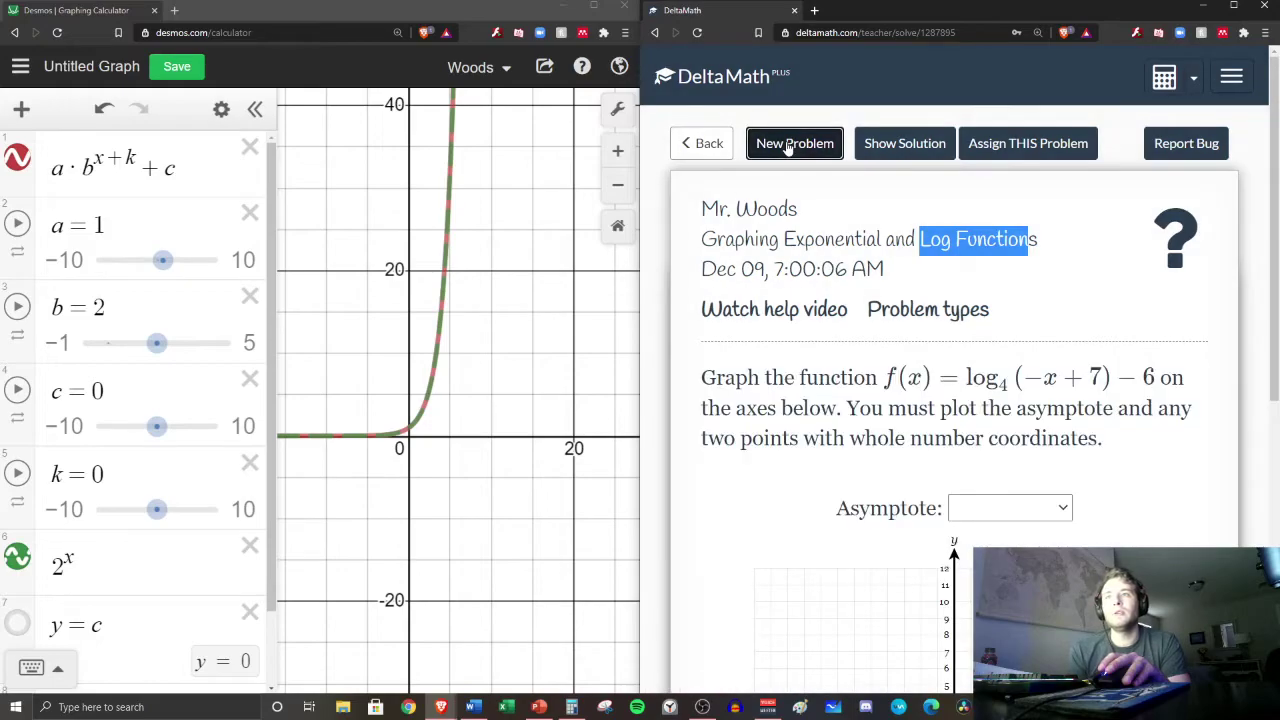
{"action": "left_click", "coordinate": [787, 146]}
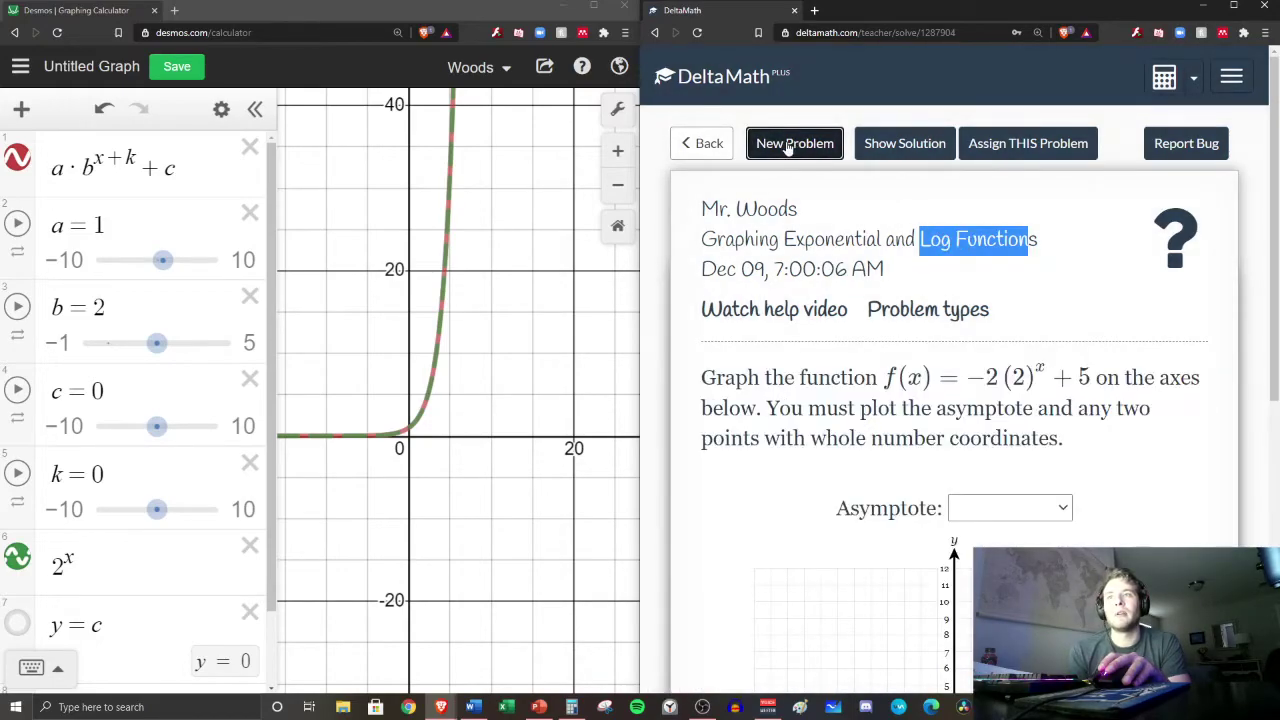
{"action": "left_click", "coordinate": [787, 146]}
{"action": "left_click", "coordinate": [787, 146]}
{"action": "left_click", "coordinate": [787, 146]}
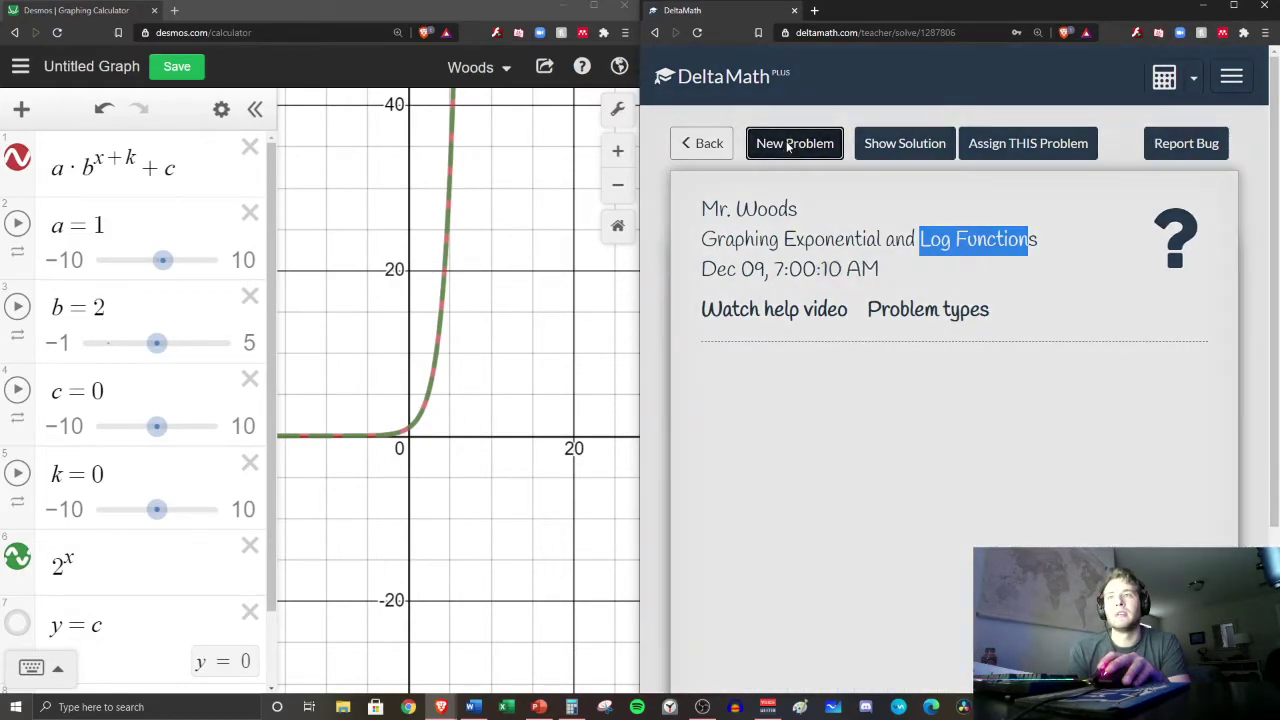
{"action": "left_click", "coordinate": [787, 146]}
{"action": "left_click", "coordinate": [787, 146]}
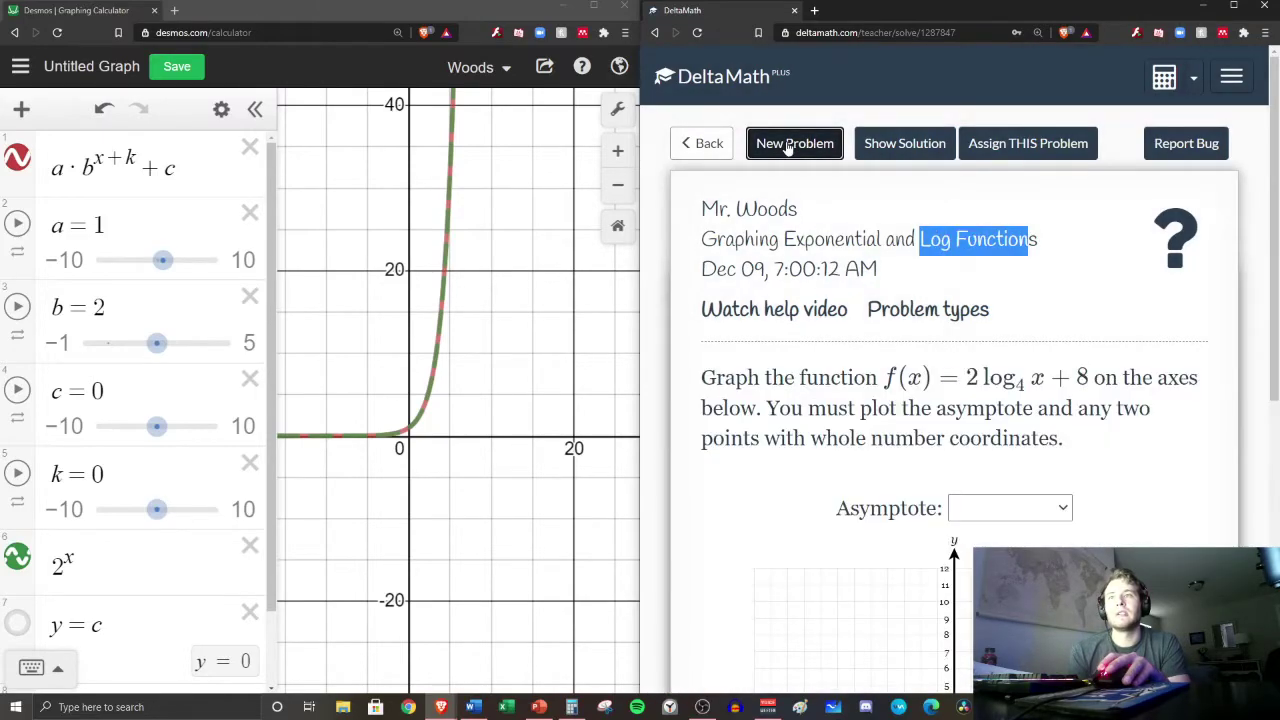
{"action": "left_click", "coordinate": [787, 146]}
{"action": "left_click", "coordinate": [787, 146]}
{"action": "left_click", "coordinate": [787, 146]}
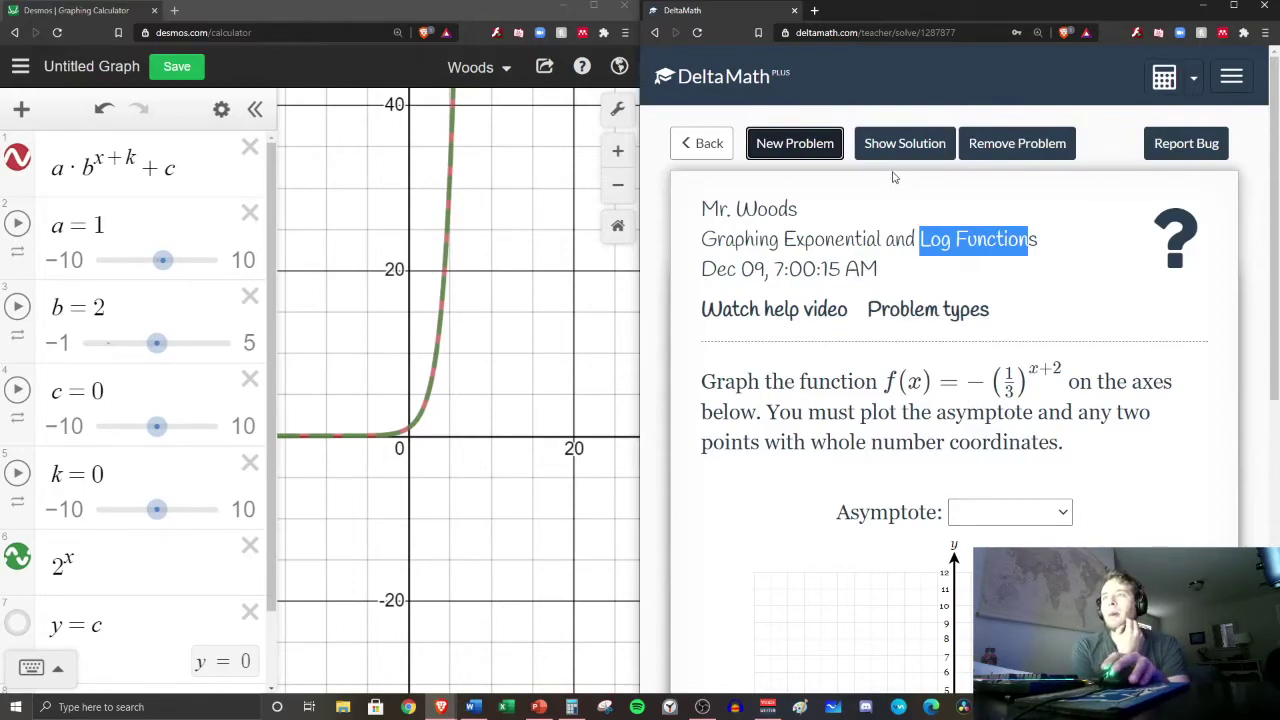
{"action": "left_click", "coordinate": [794, 148]}
{"action": "left_click", "coordinate": [794, 148]}
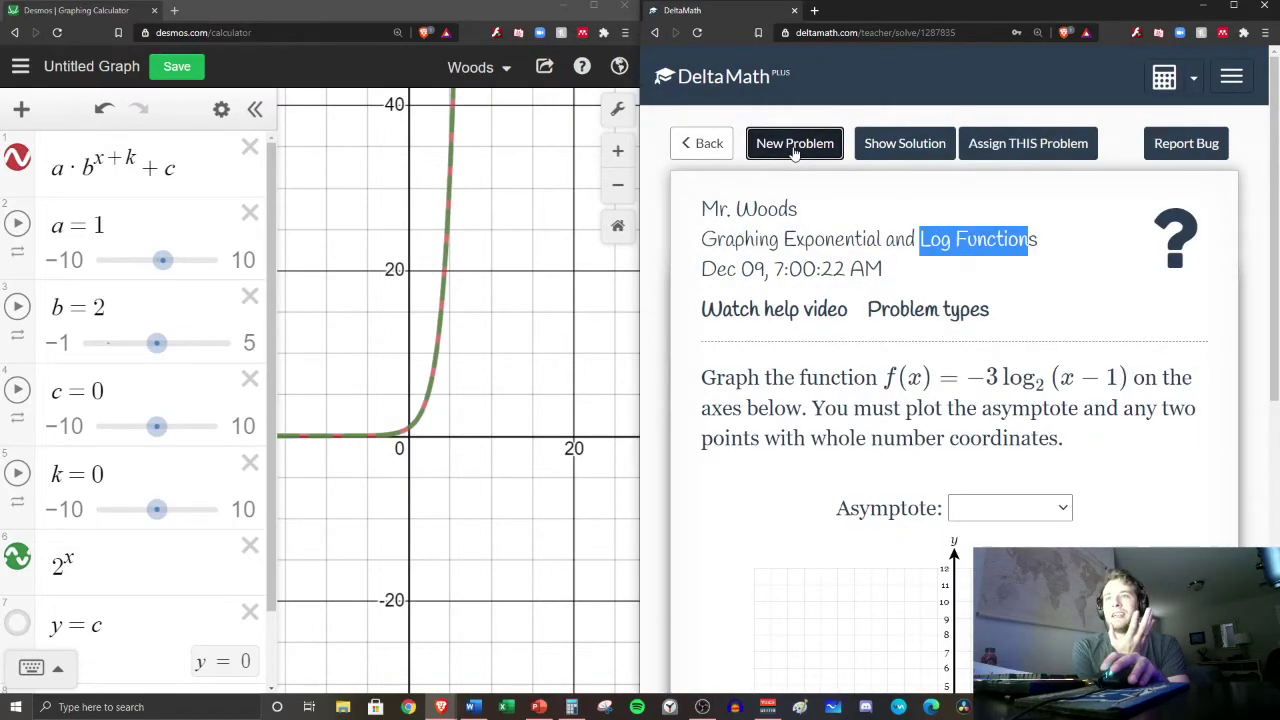
{"action": "left_click", "coordinate": [794, 148]}
{"action": "left_click", "coordinate": [795, 149]}
{"action": "left_click", "coordinate": [796, 150]}
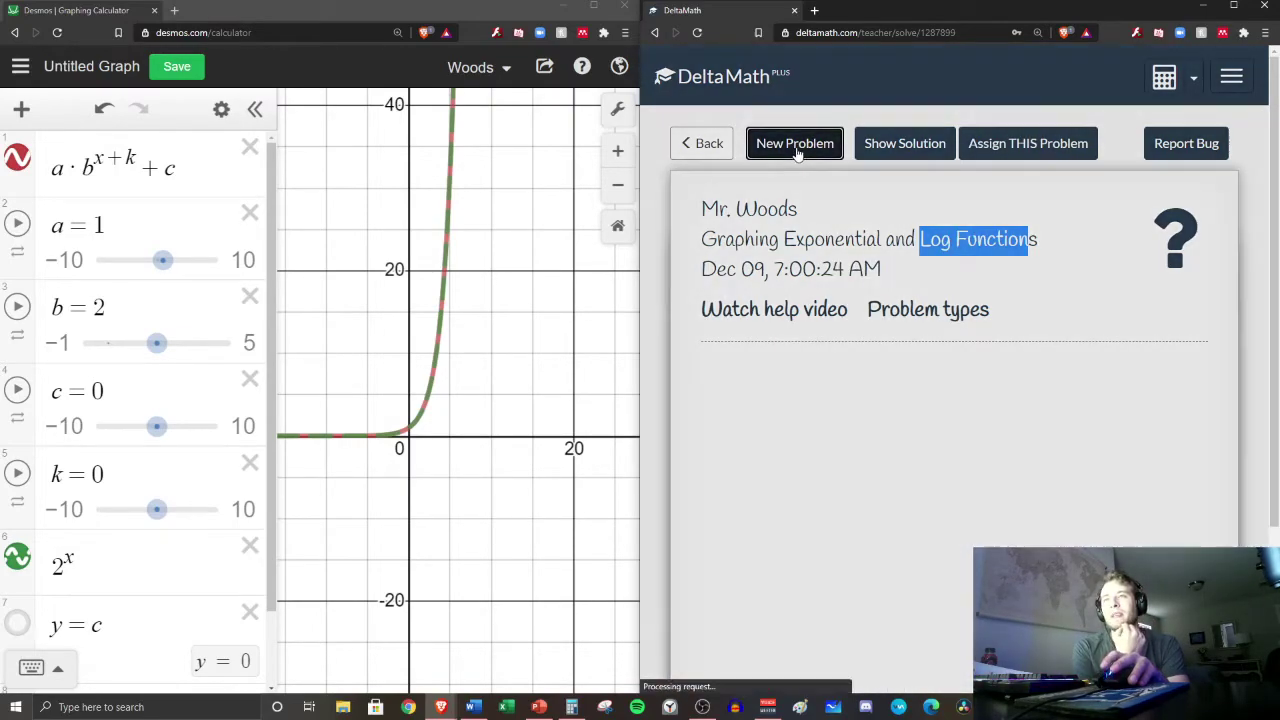
{"action": "left_click", "coordinate": [796, 150]}
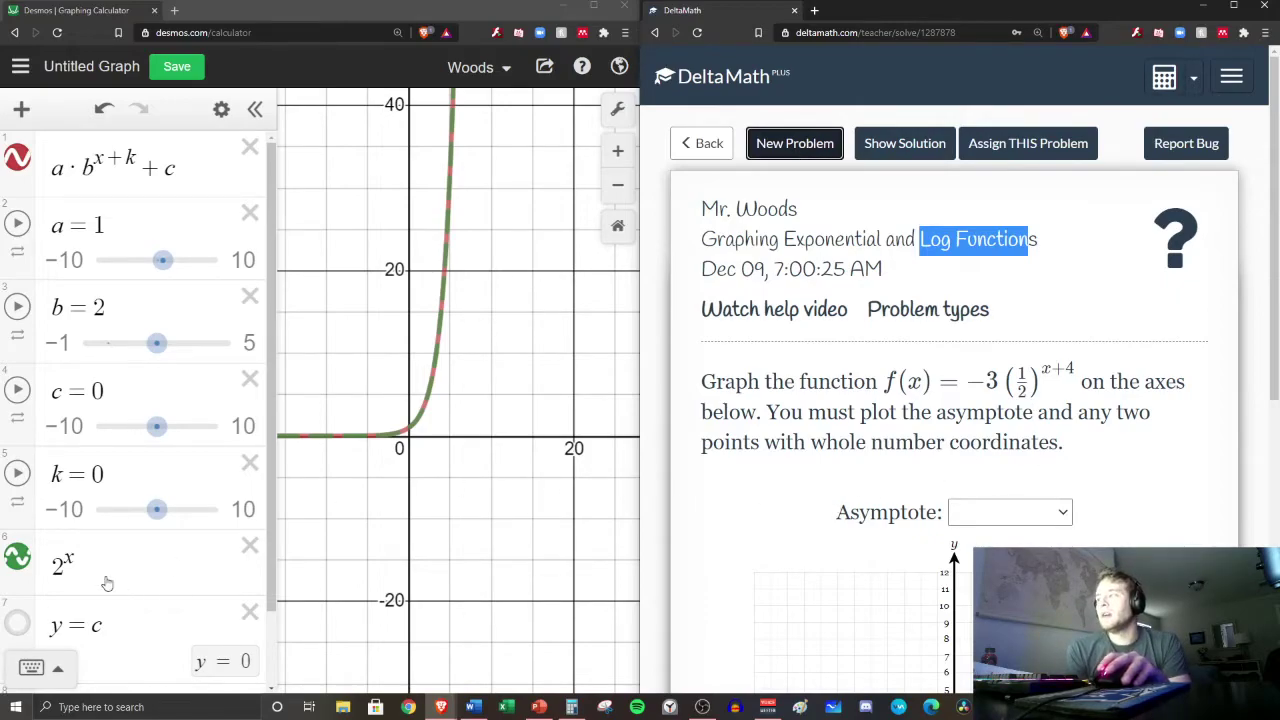
Hide the 2^x curve in Desmos and set the a slider to −3 to match the problem's leading coefficient.
{"action": "left_click", "coordinate": [17, 557]}
{"action": "left_click_drag", "start_coordinate": [973, 383], "coordinate": [1076, 385]}
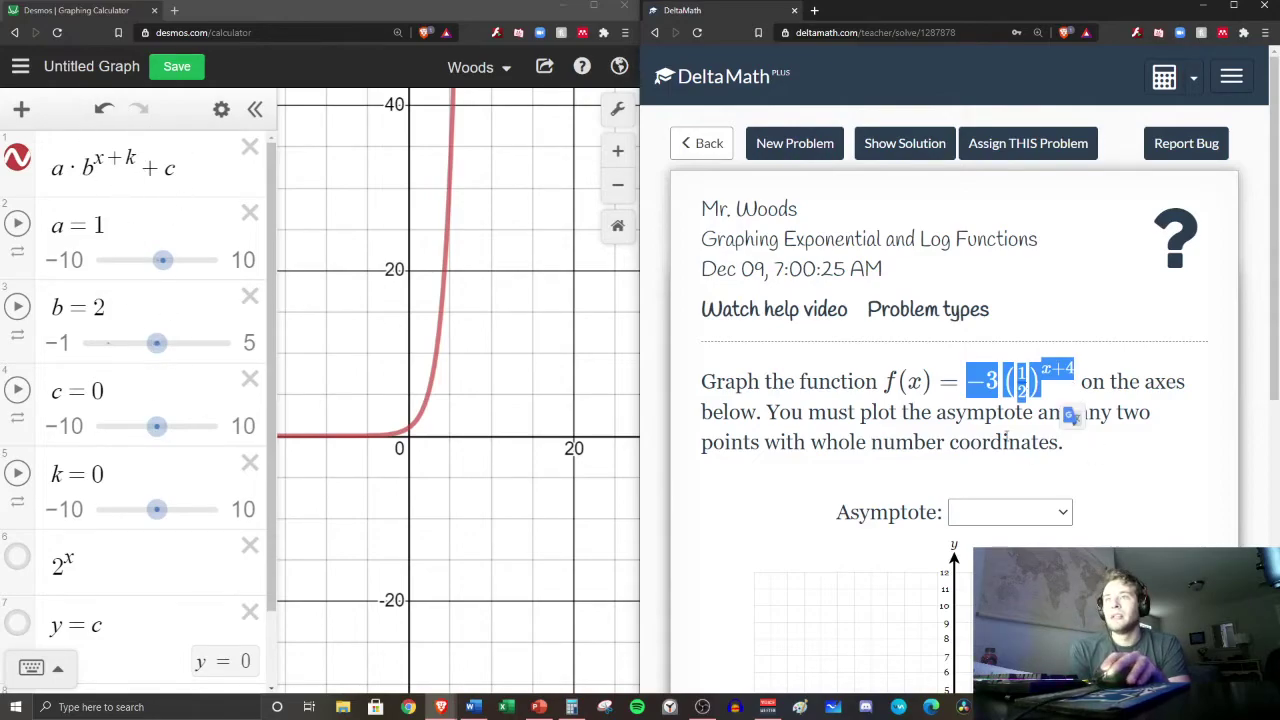
{"action": "left_click", "coordinate": [982, 390]}
{"action": "left_click_drag", "start_coordinate": [975, 381], "coordinate": [998, 383]}
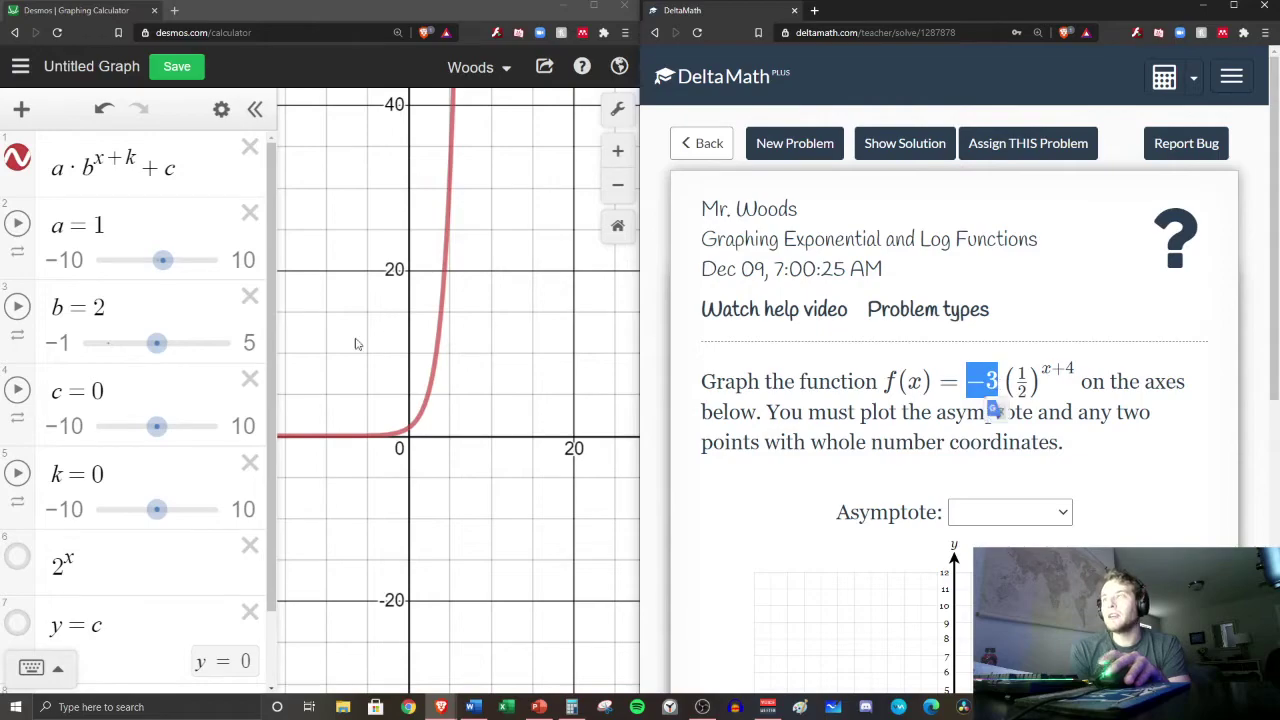
{"action": "left_click_drag", "start_coordinate": [164, 266], "coordinate": [141, 266]}
{"action": "left_click_drag", "start_coordinate": [534, 422], "coordinate": [588, 296]}
Match the problem's base and exponent shift in Desmos by setting the b slider to 0.5 and the k slider to 4.
{"action": "left_click", "coordinate": [1022, 390]}
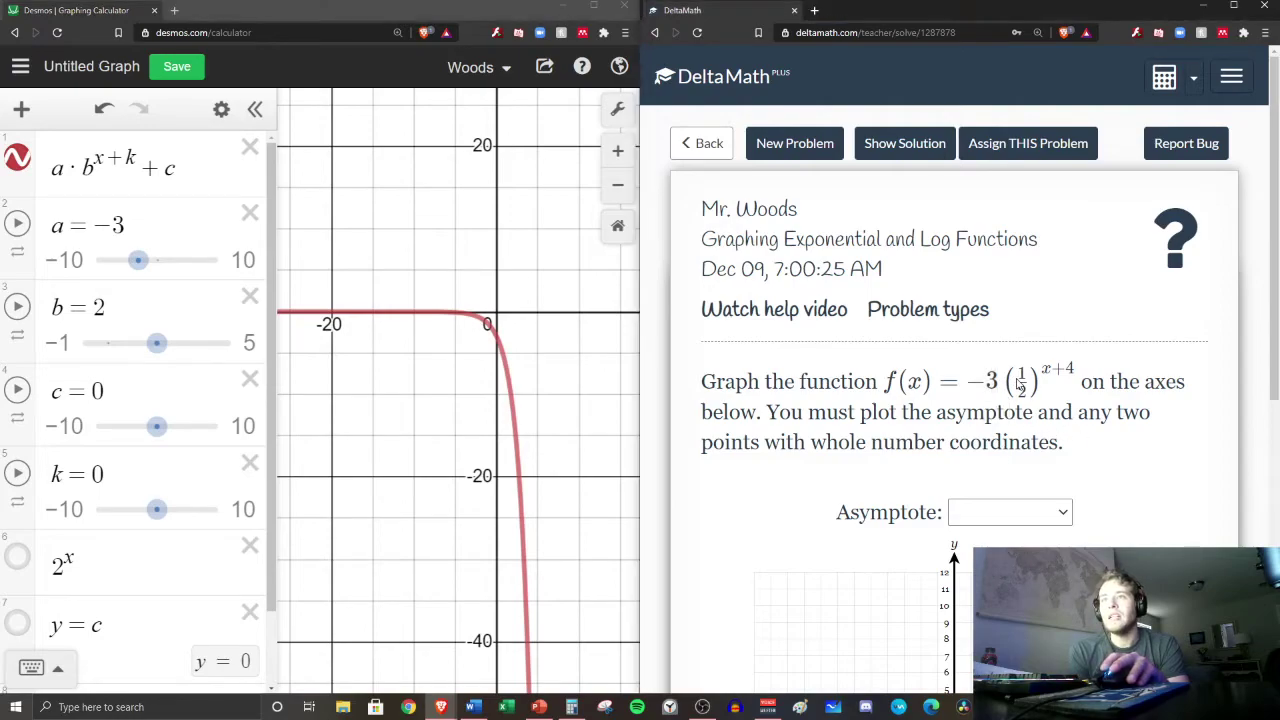
{"action": "double_click", "coordinate": [1022, 385]}
{"action": "left_click_drag", "start_coordinate": [156, 343], "coordinate": [117, 350]}
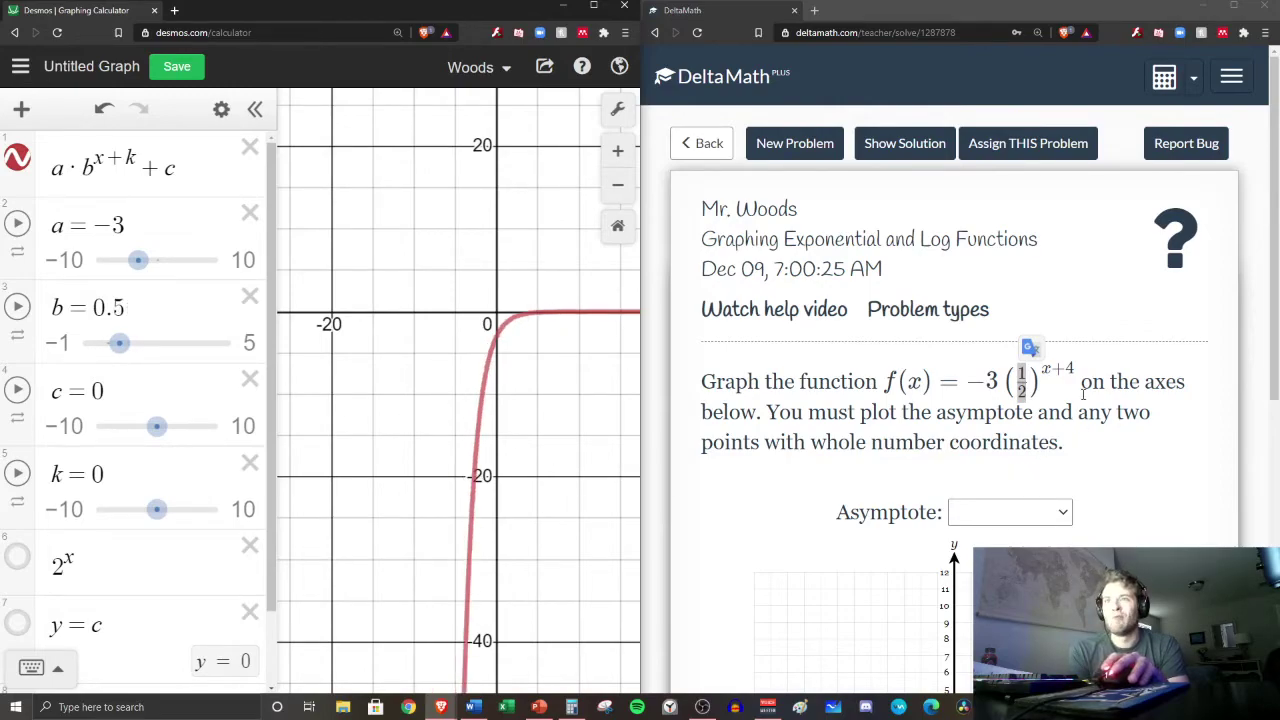
{"action": "left_click", "coordinate": [1066, 374]}
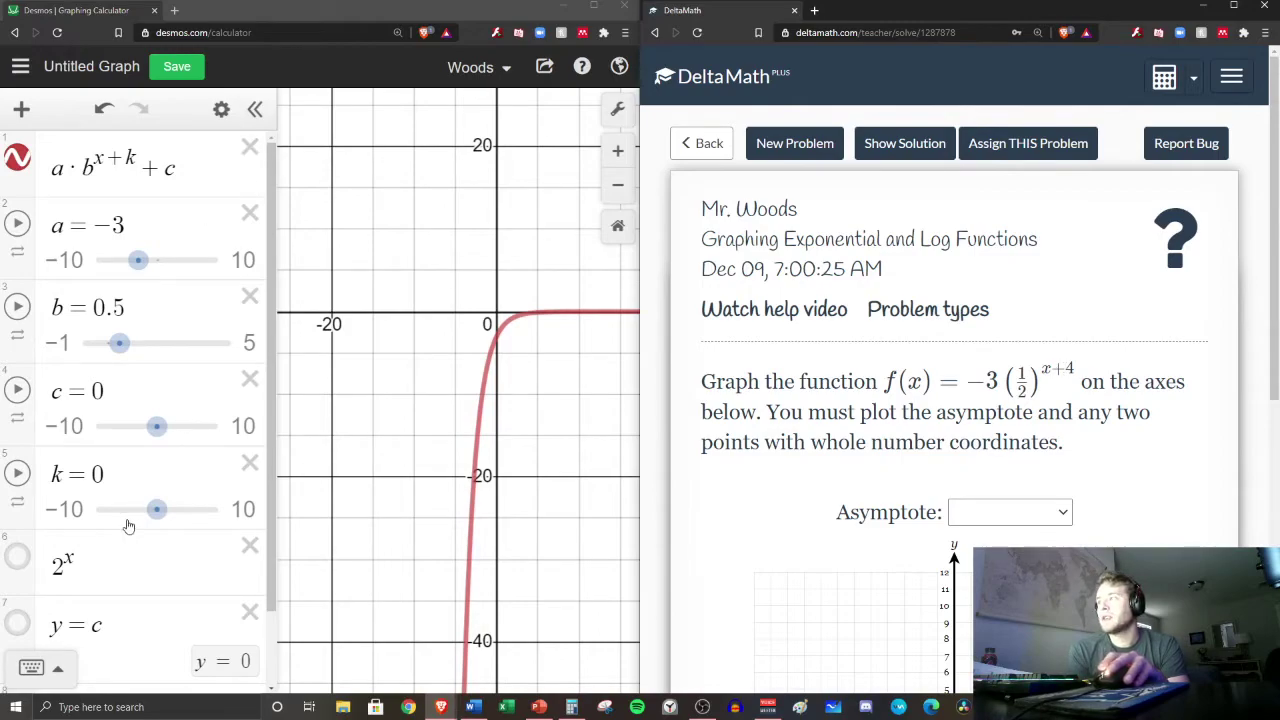
{"action": "left_click_drag", "start_coordinate": [149, 515], "coordinate": [176, 517]}
{"action": "left_click_drag", "start_coordinate": [597, 461], "coordinate": [541, 403]}
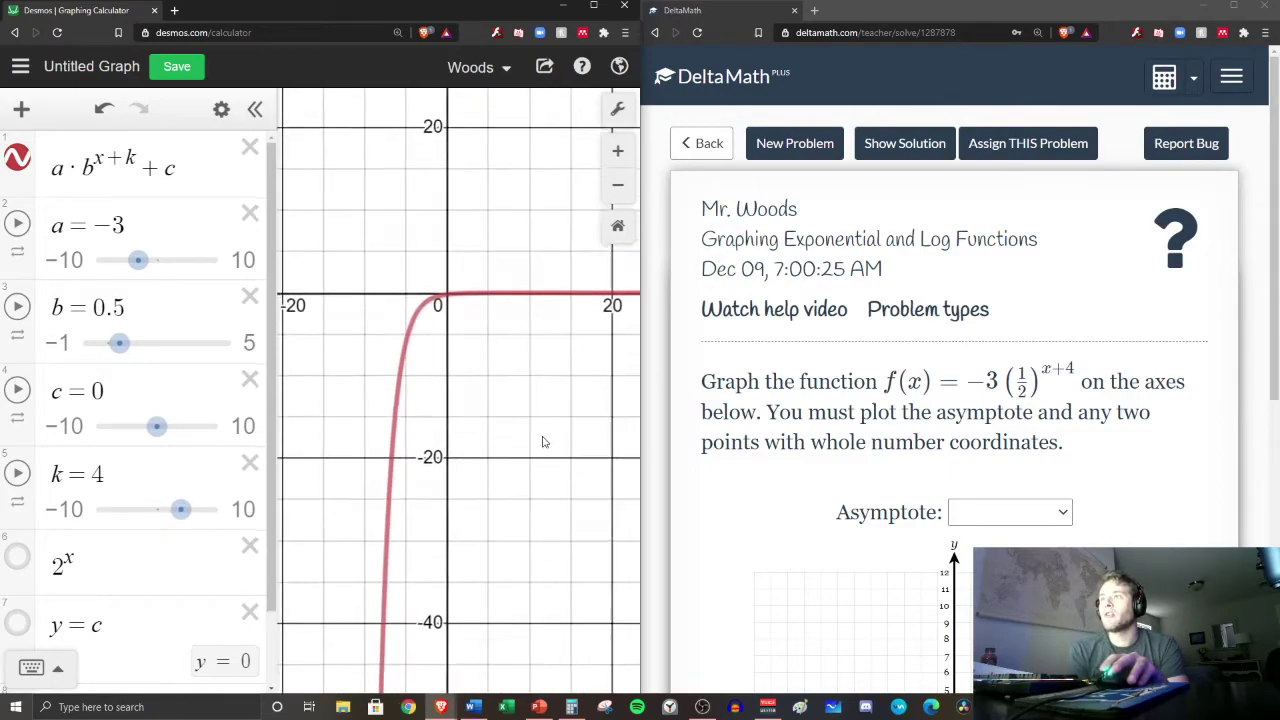
Set the DeltaMath problem's asymptote to Horizontal and highlight the instruction about plotting the asymptote and two whole-number points.
{"action": "scroll", "coordinate": [780, 540], "scroll_direction": "down", "scroll_amount": 2}
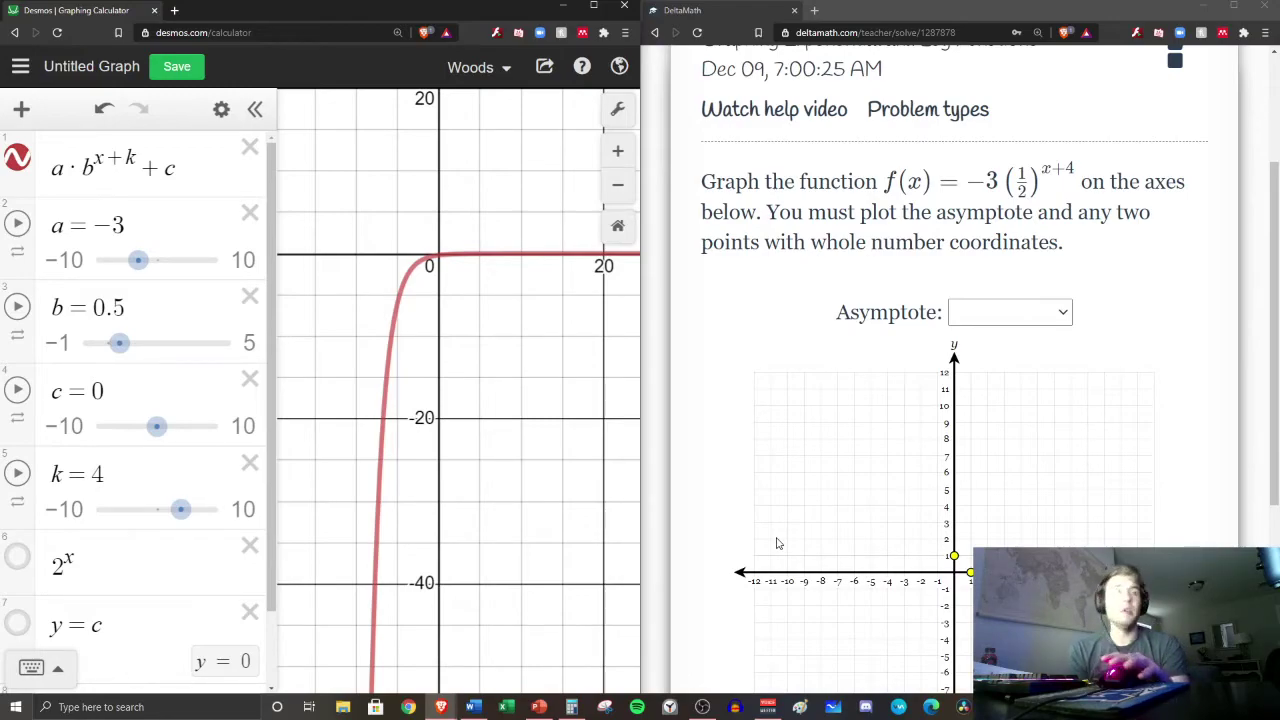
{"action": "left_click", "coordinate": [997, 312]}
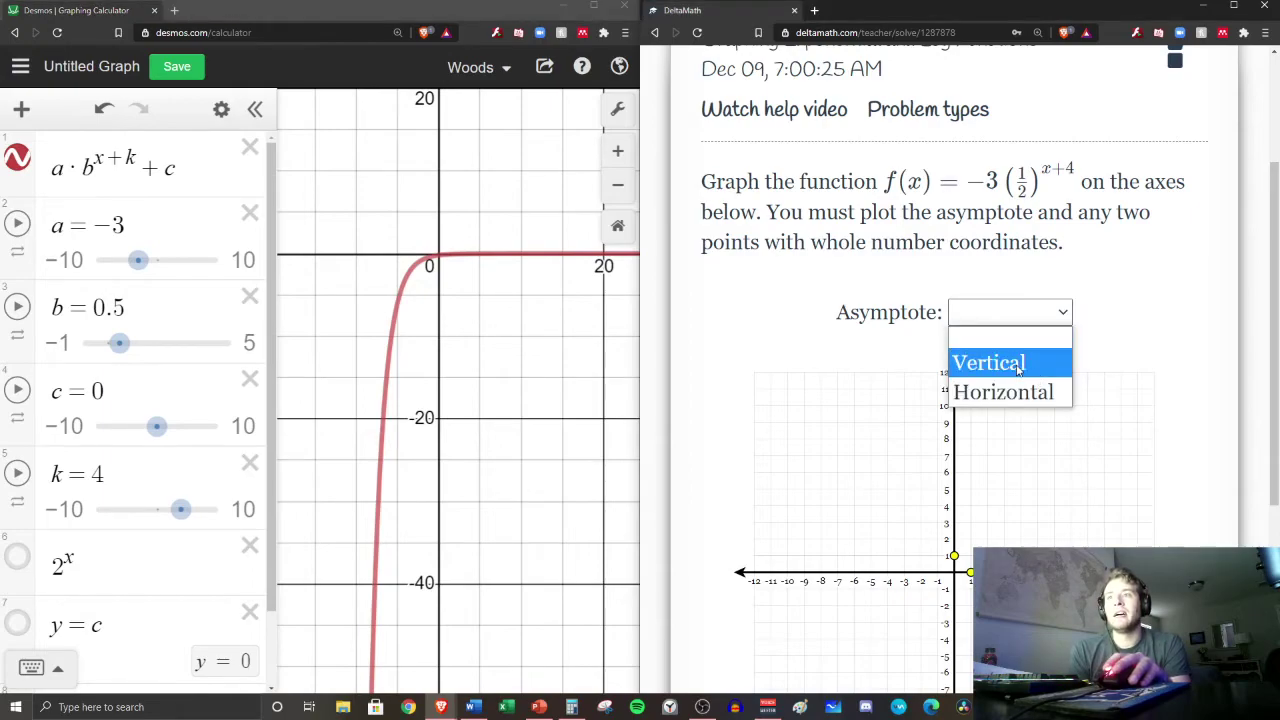
{"action": "left_click", "coordinate": [968, 302]}
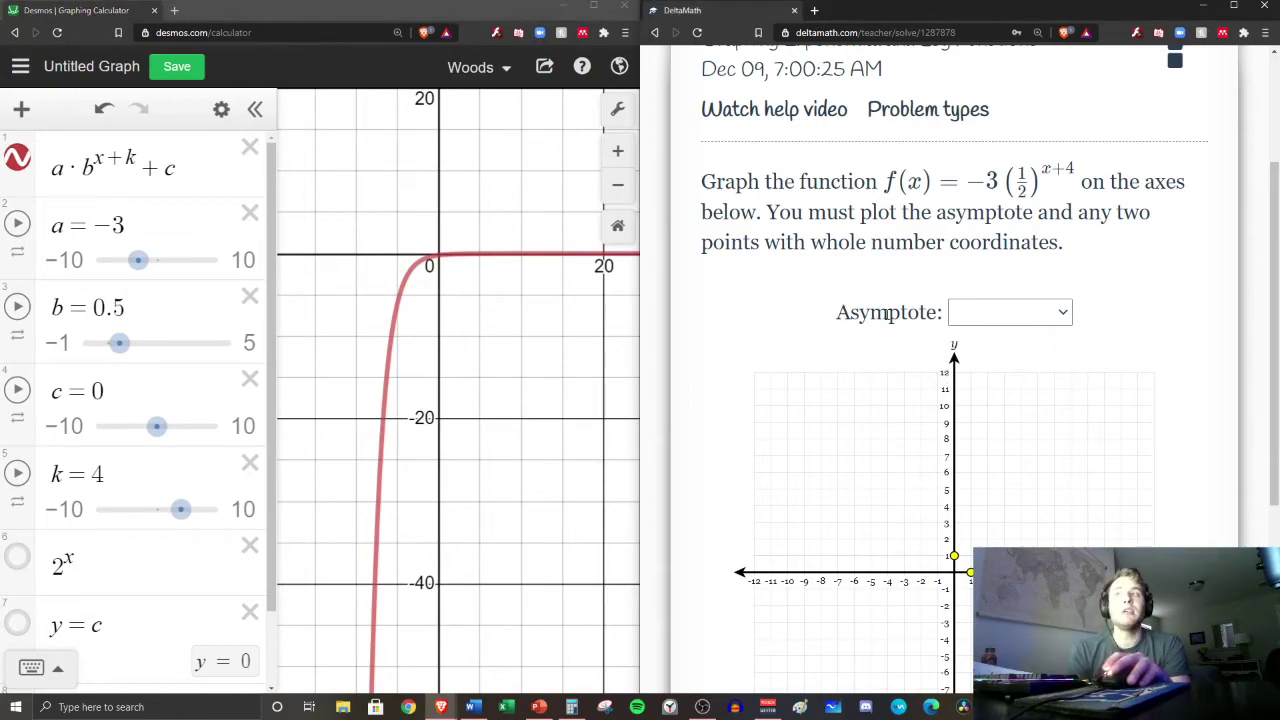
{"action": "left_click_drag", "start_coordinate": [836, 316], "coordinate": [938, 316]}
{"action": "left_click", "coordinate": [990, 313]}
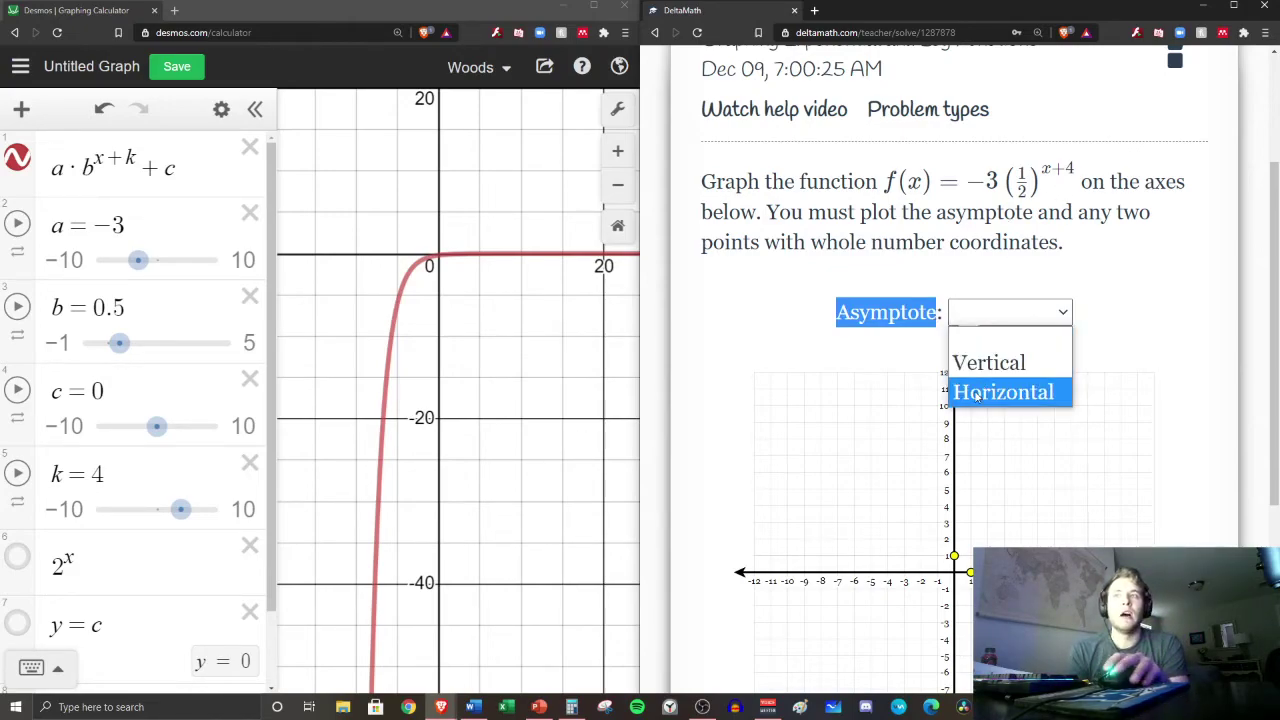
{"action": "left_click", "coordinate": [985, 392]}
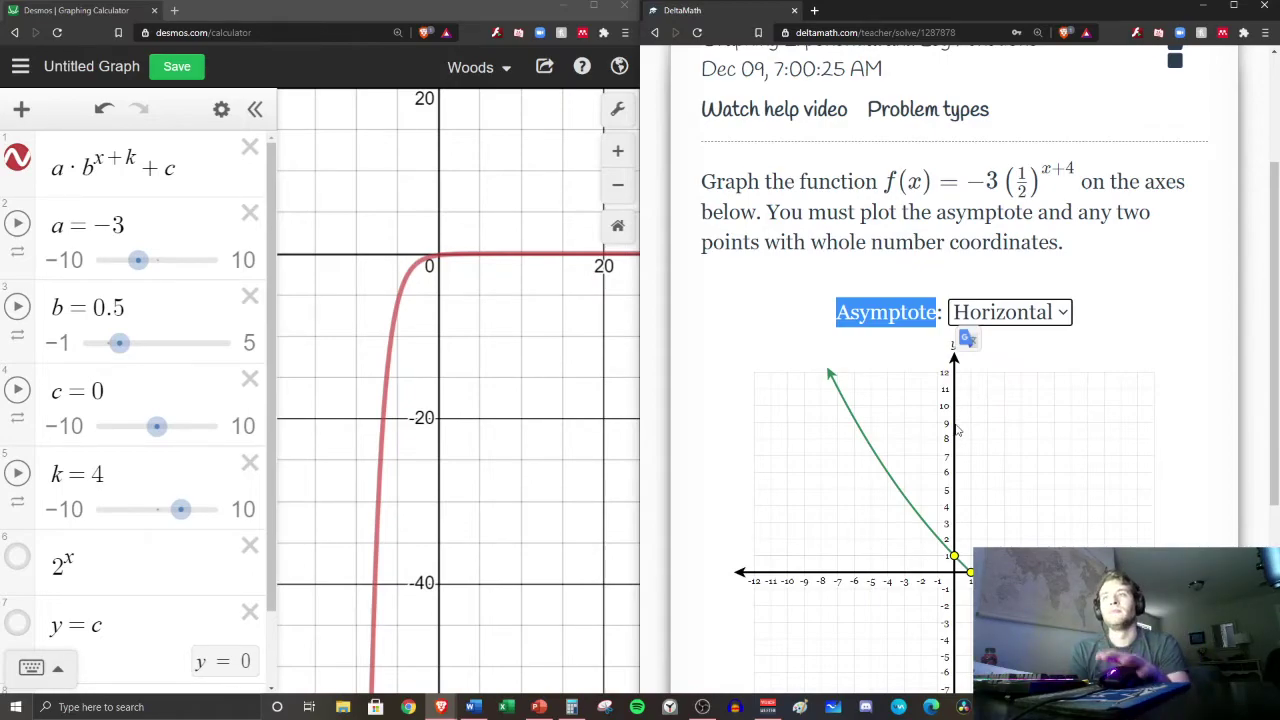
{"action": "left_click", "coordinate": [1100, 345]}
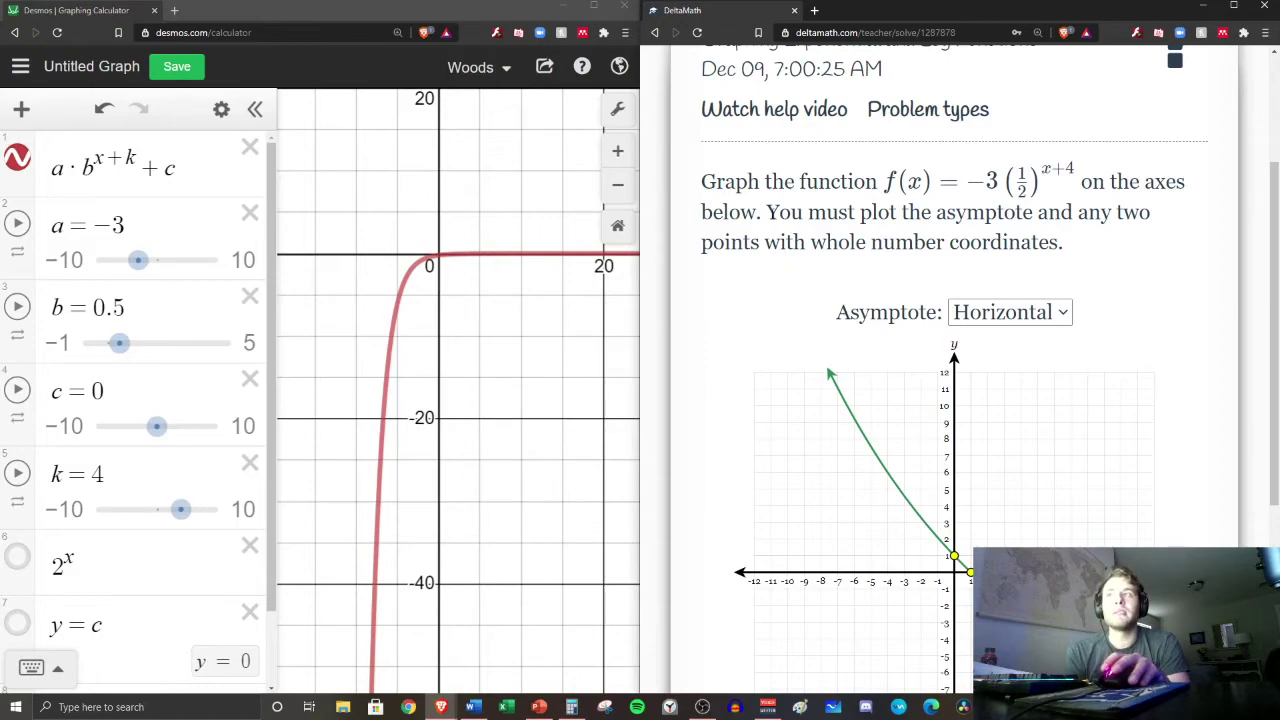
{"action": "left_click_drag", "start_coordinate": [766, 212], "coordinate": [1074, 250]}
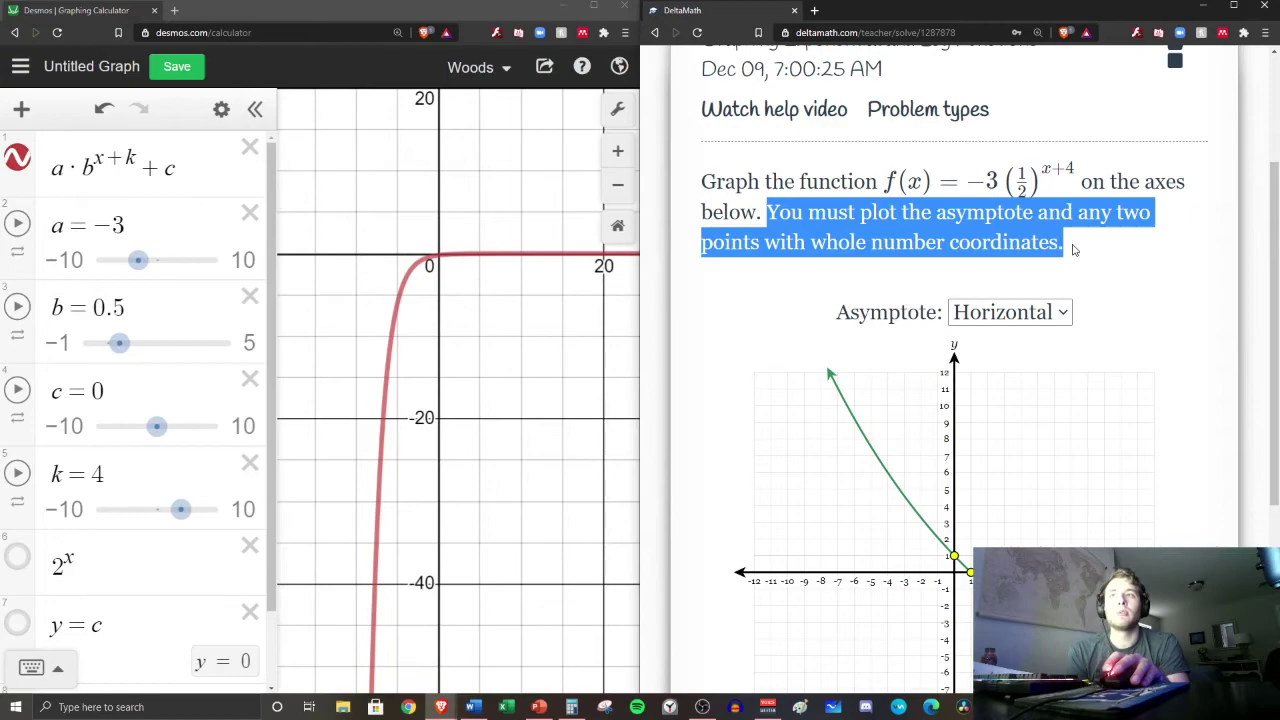
{"action": "left_click", "coordinate": [1180, 340]}
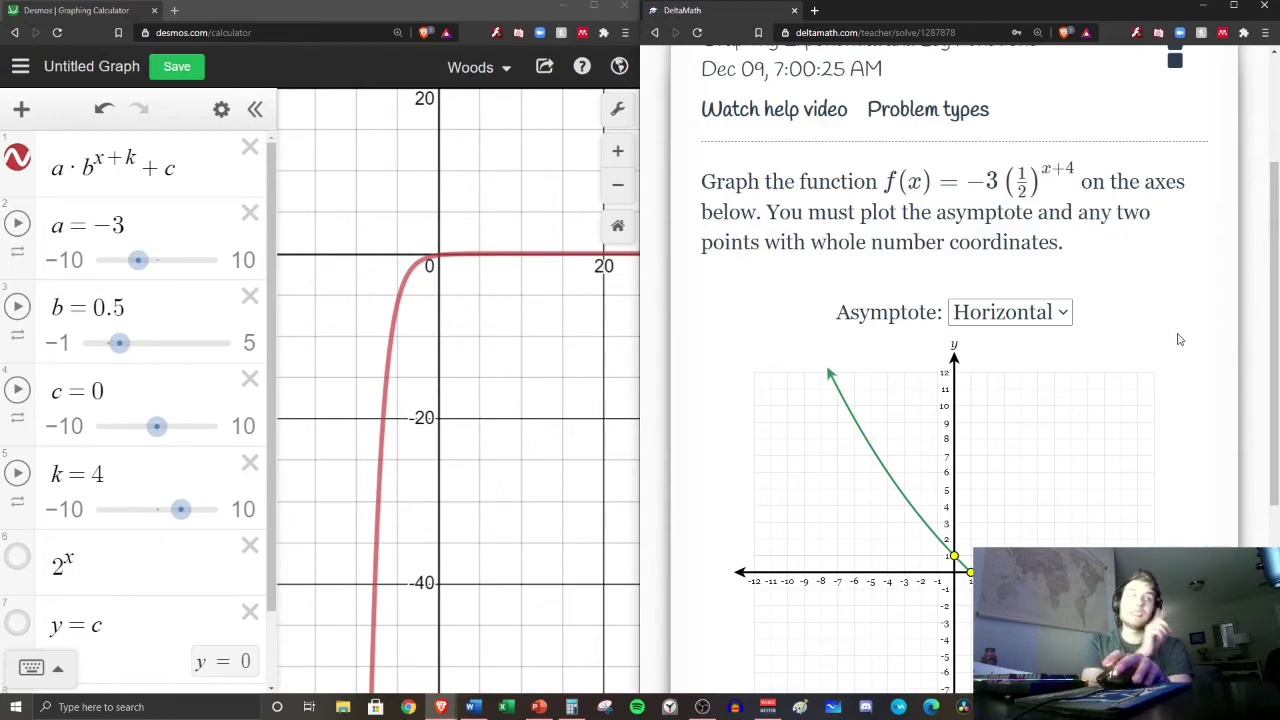
Convert the Desmos expression a·b^(x+k) + c into a table and extend it with x values 3 through 7.
{"action": "left_click", "coordinate": [221, 113]}
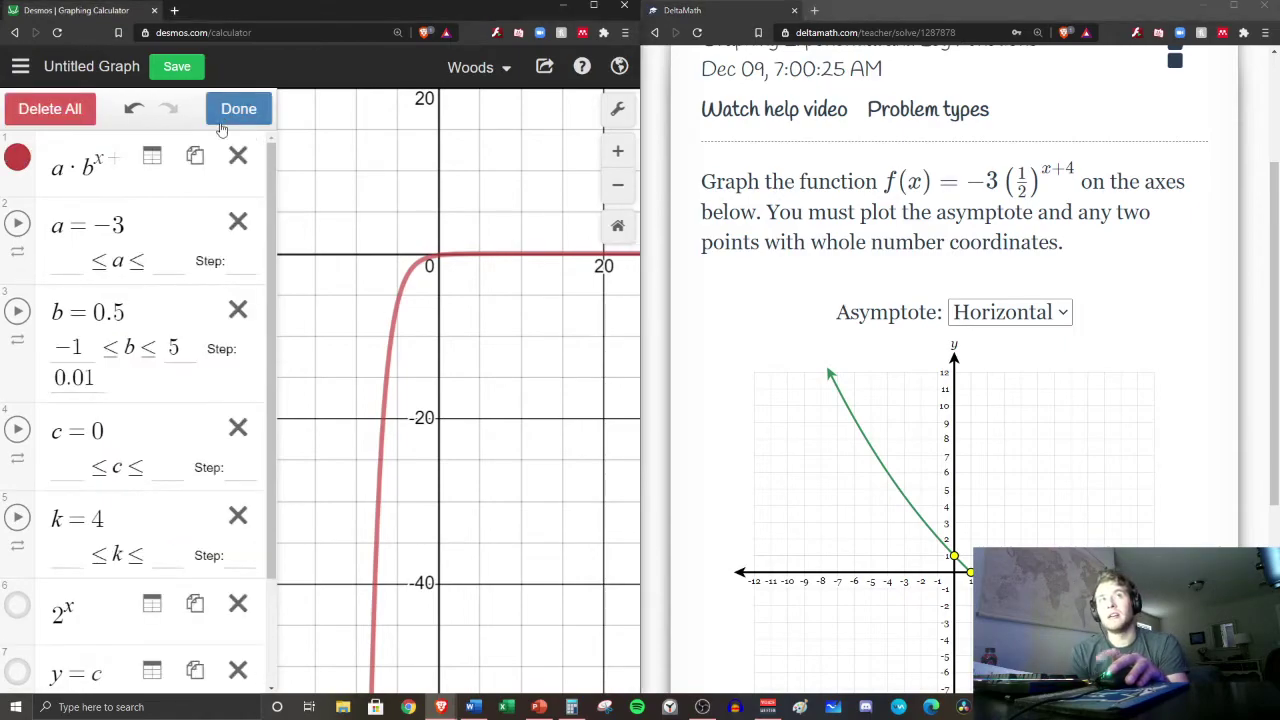
{"action": "left_click", "coordinate": [150, 162]}
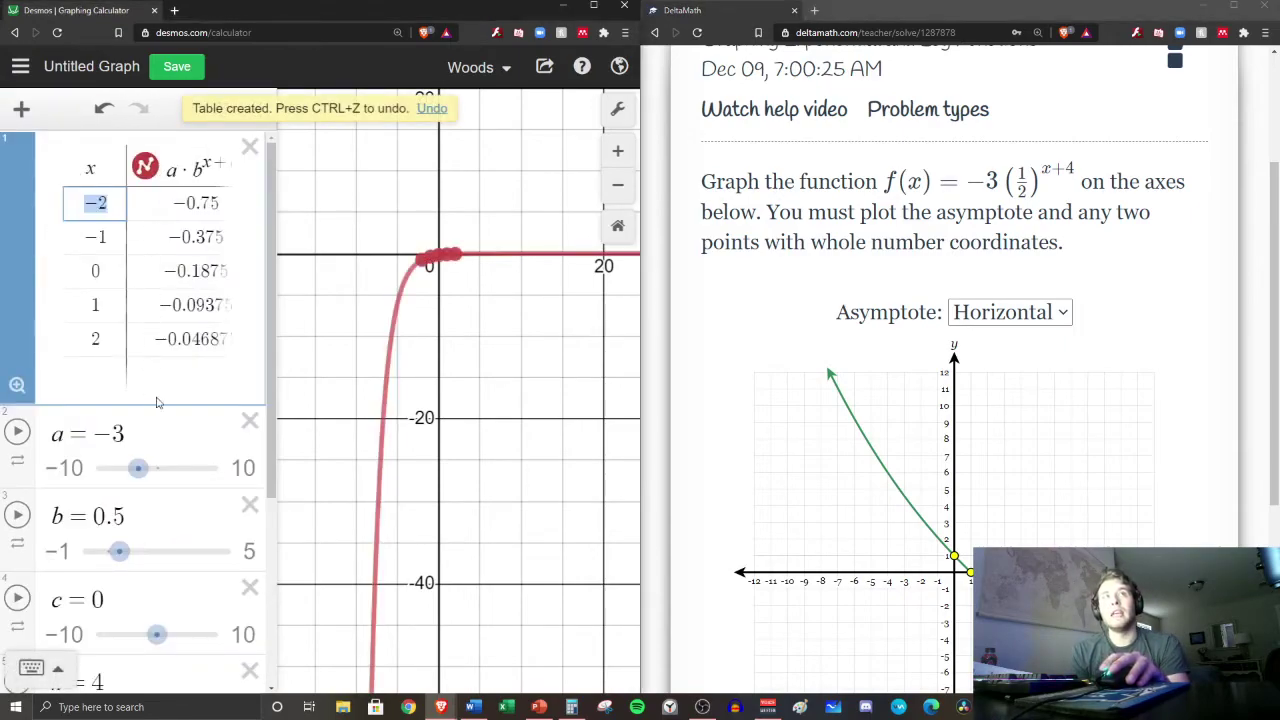
{"action": "left_click", "coordinate": [105, 372]}
{"action": "type", "text": "3"}
{"action": "key", "text": "Return"}
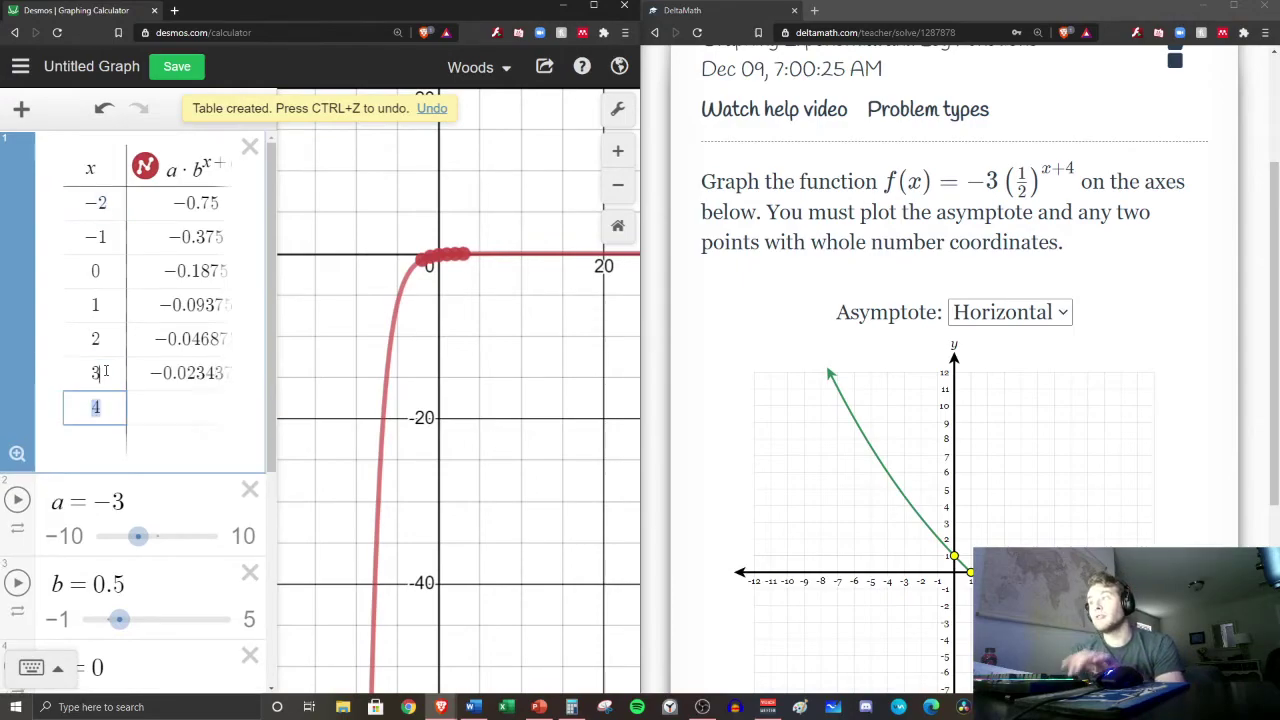
{"action": "key", "text": "Return"}
{"action": "key", "text": "Return"}
{"action": "key", "text": "Return"}
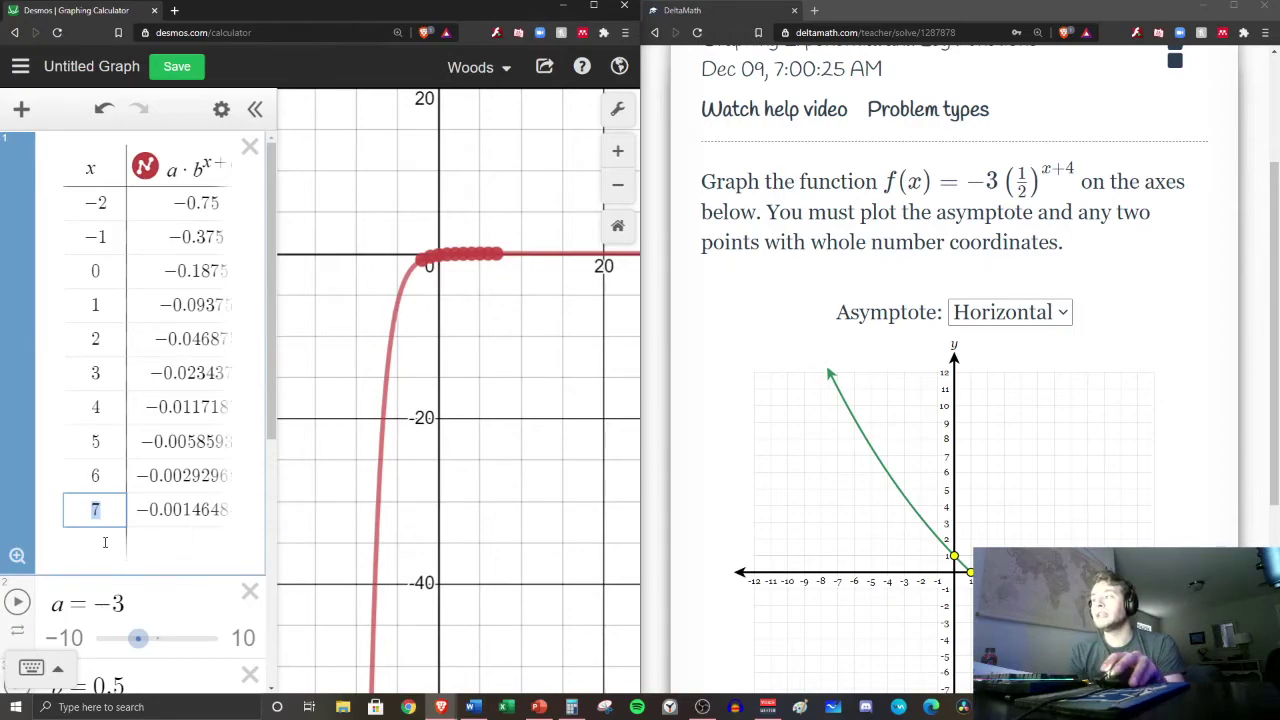
Add rows for x = −3 and x = −4 at the end of the Desmos table.
{"action": "left_click", "coordinate": [104, 542]}
{"action": "scroll", "coordinate": [172, 298], "scroll_direction": "down", "scroll_amount": 3}
{"action": "scroll", "coordinate": [172, 298], "scroll_direction": "up", "scroll_amount": 3}
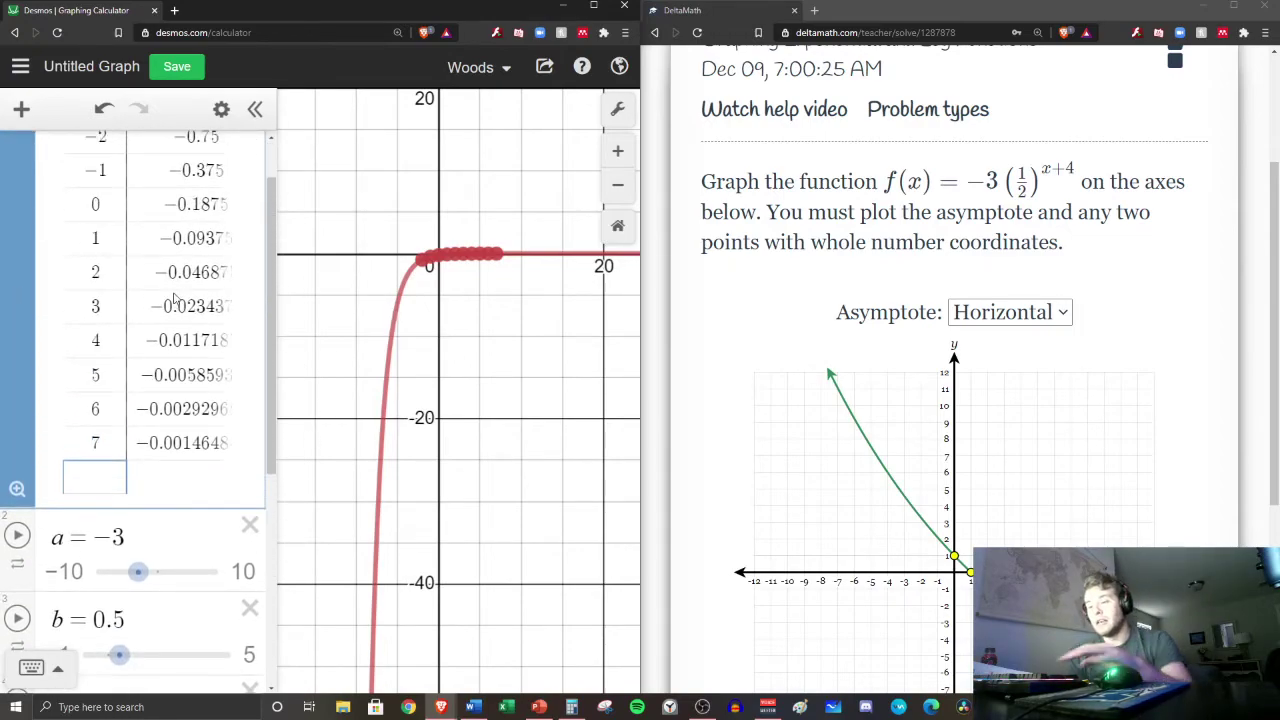
{"action": "type", "text": "-3"}
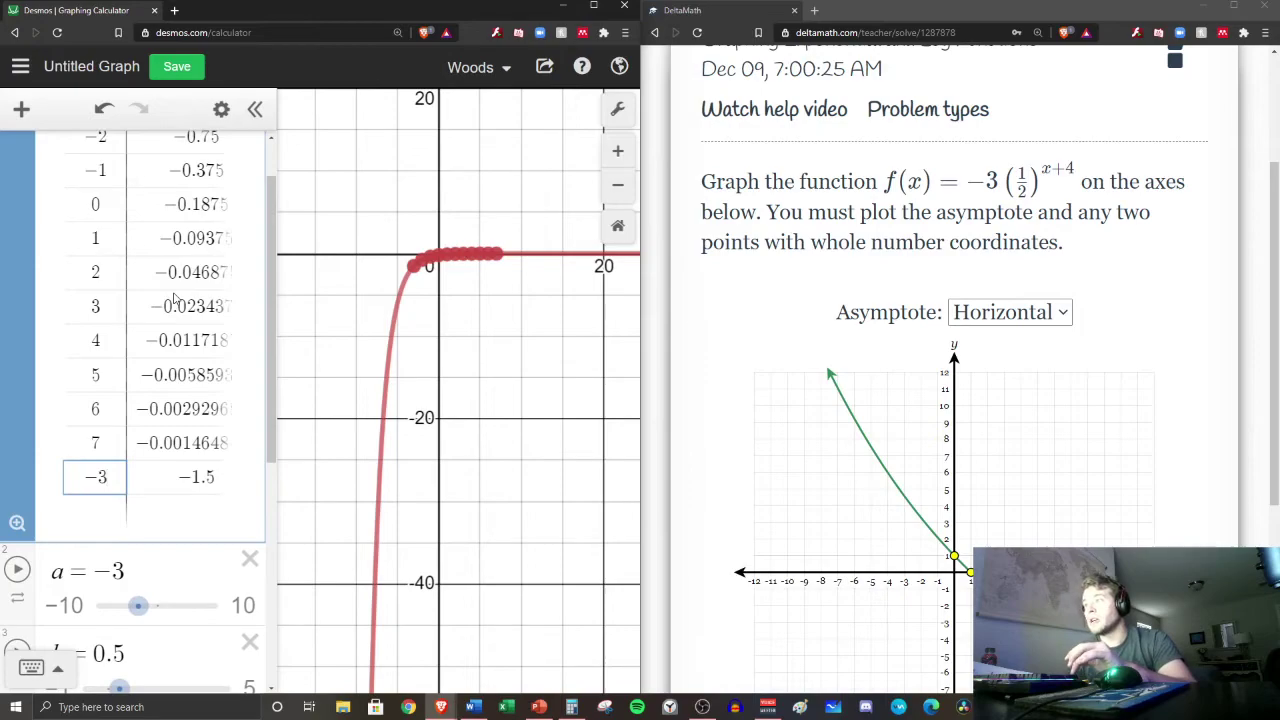
{"action": "key", "text": "Return"}
{"action": "type", "text": "-4"}
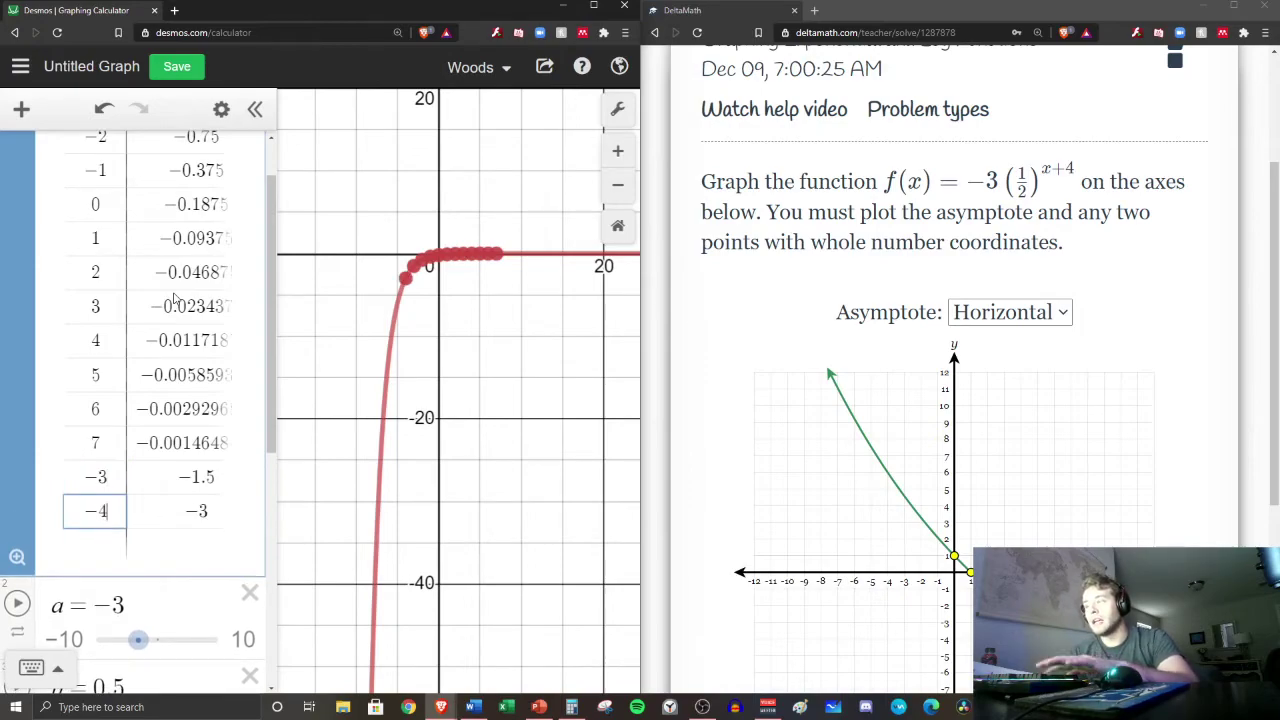
{"action": "key", "text": "Return"}
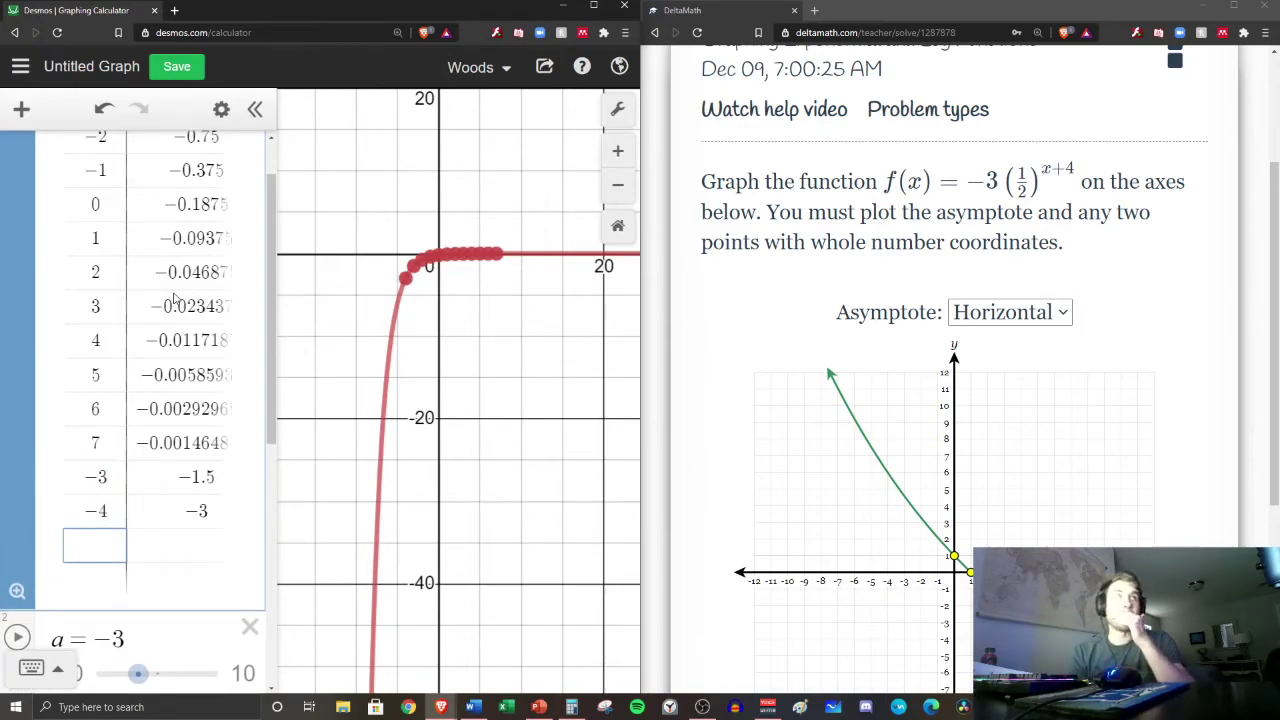
Add a row for x = −5 at the end of the Desmos table.
{"action": "type", "text": "-5"}
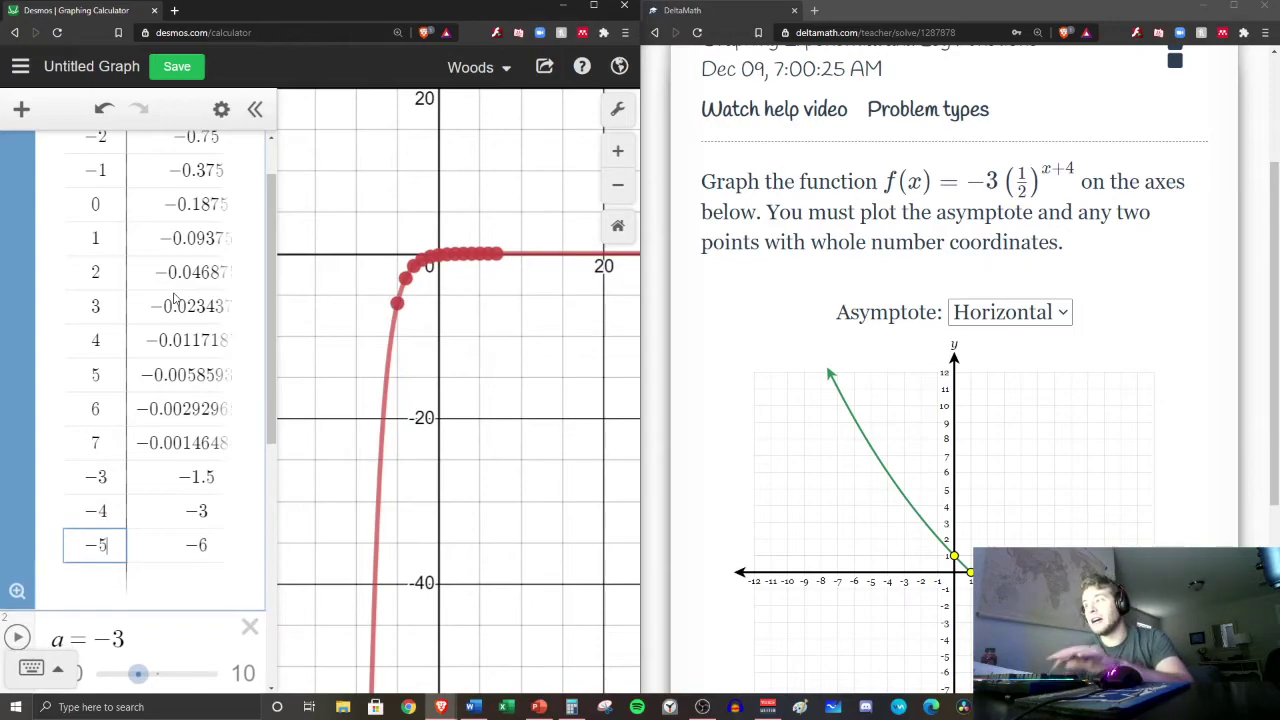
{"action": "key", "text": "Return"}
{"action": "scroll", "coordinate": [180, 500], "scroll_direction": "down", "scroll_amount": 2}
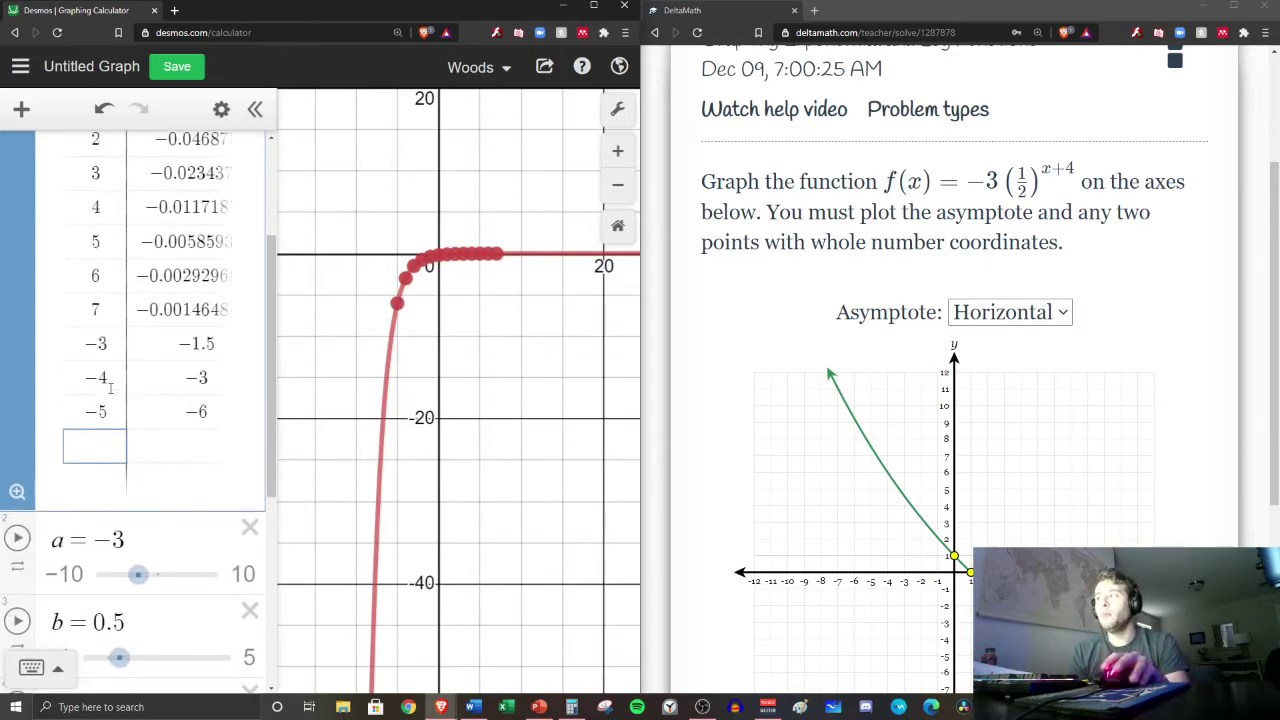
Point out the whole-number rows x = −4 and x = −5 in the table and on the Desmos graph.
{"action": "double_click", "coordinate": [89, 378]}
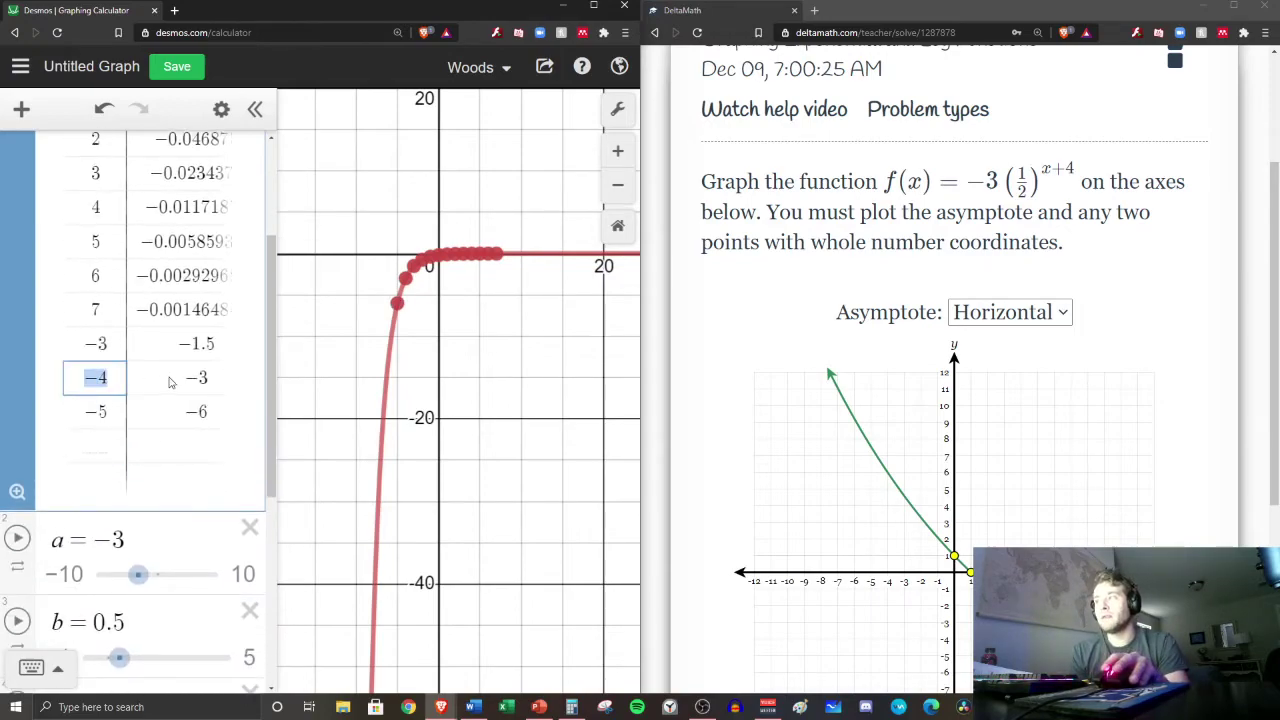
{"action": "double_click", "coordinate": [90, 411]}
{"action": "left_click", "coordinate": [190, 379]}
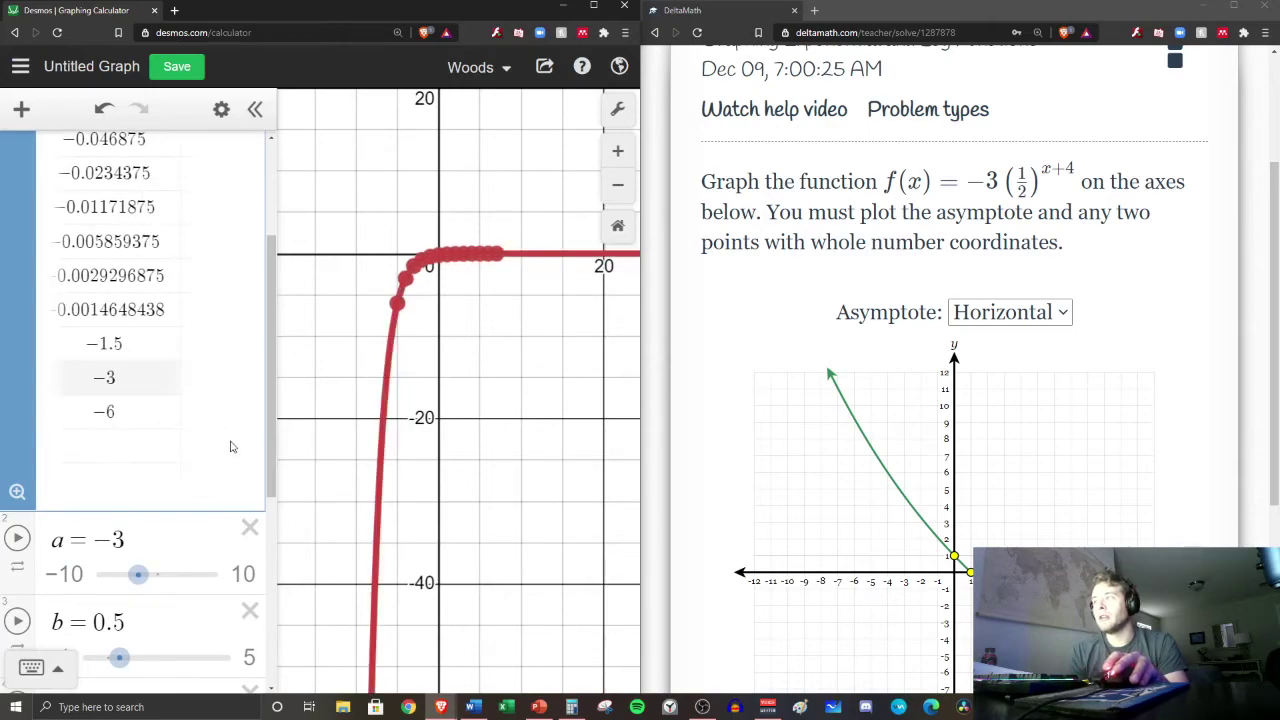
{"action": "left_click", "coordinate": [406, 287]}
Place the two DeltaMath graph points at (−5, −6) and (−4, −3).
{"action": "left_click", "coordinate": [829, 497]}
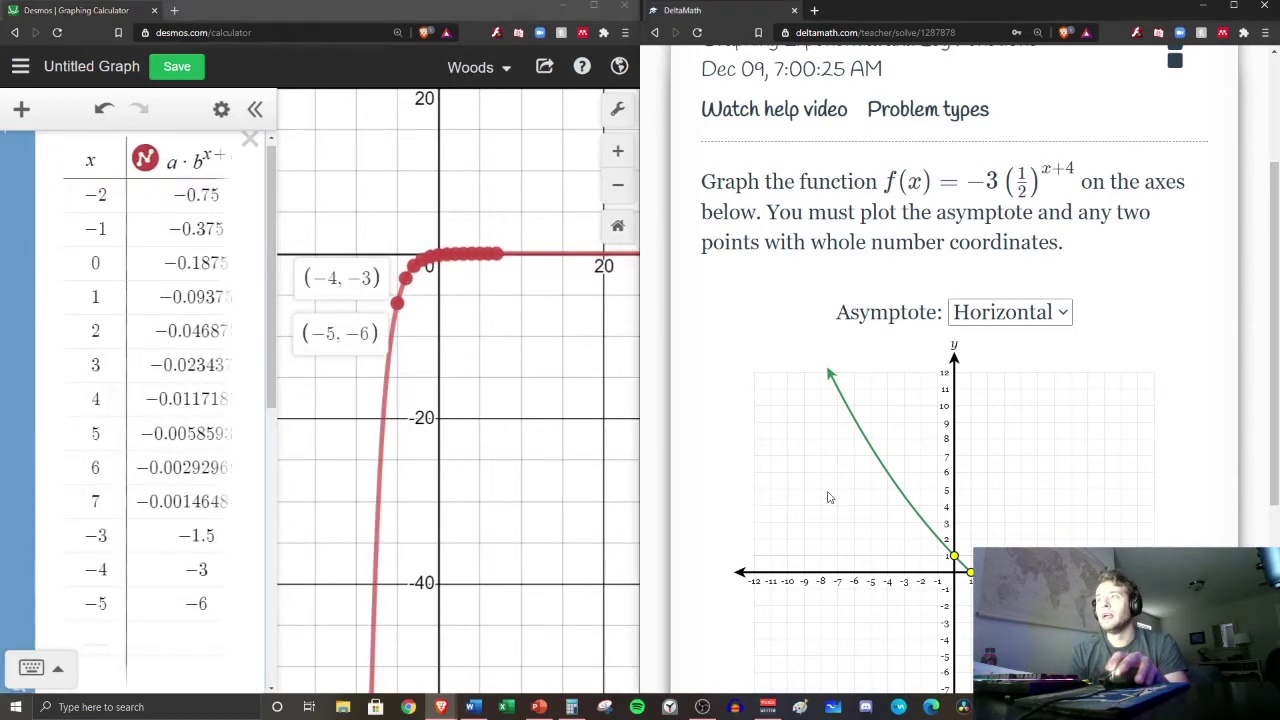
{"action": "left_click_drag", "start_coordinate": [810, 363], "coordinate": [771, 289]}
{"action": "scroll", "coordinate": [838, 393], "scroll_direction": "down", "scroll_amount": 3}
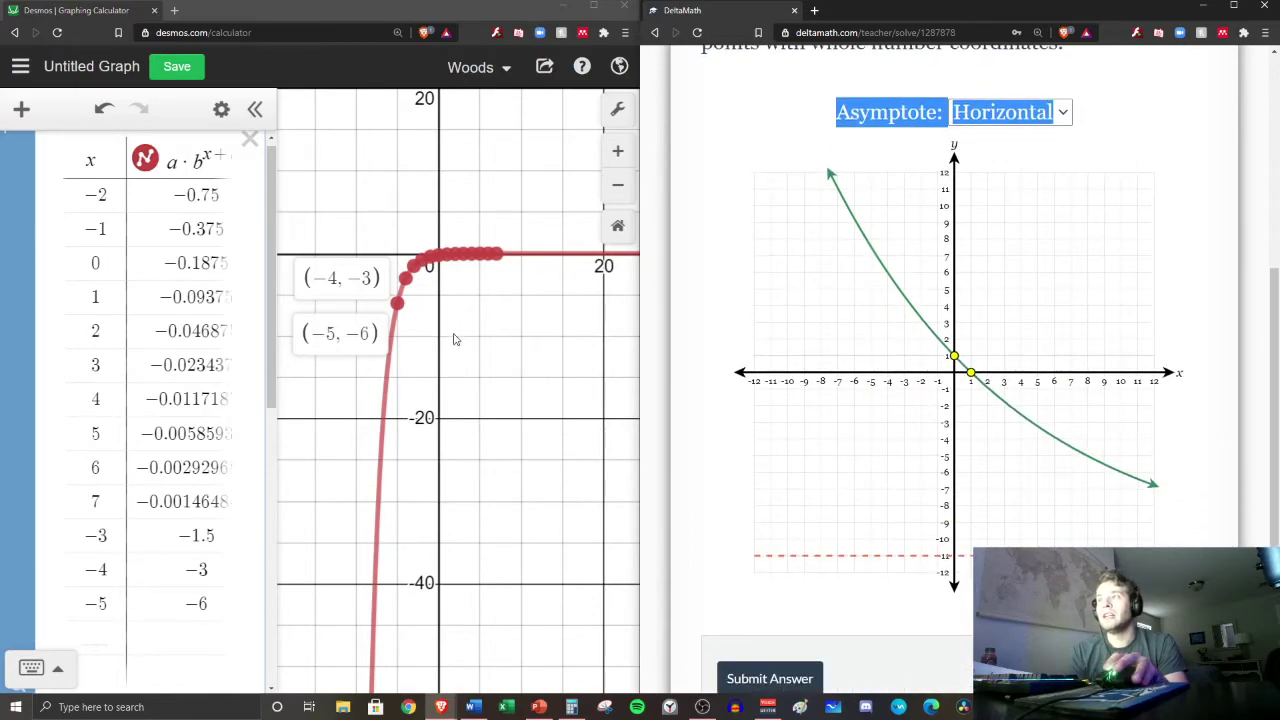
{"action": "scroll", "coordinate": [920, 420], "scroll_direction": "down", "scroll_amount": 1}
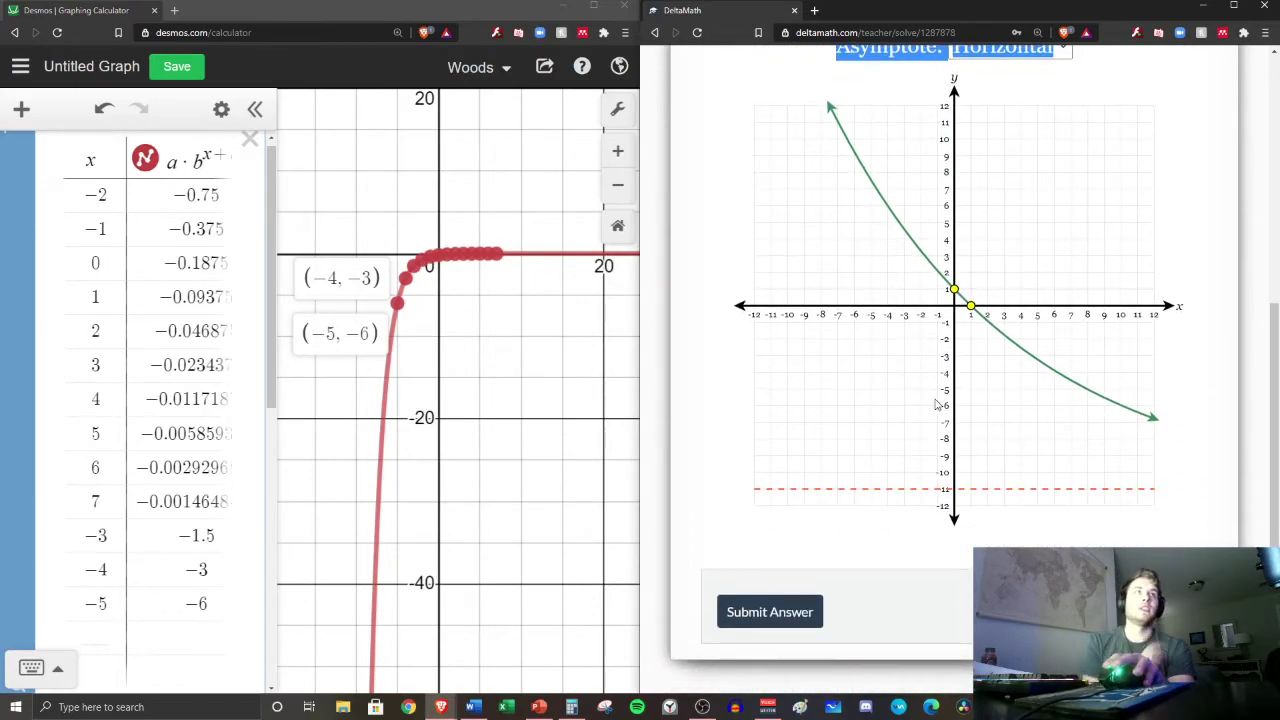
{"action": "left_click_drag", "start_coordinate": [954, 291], "coordinate": [871, 406]}
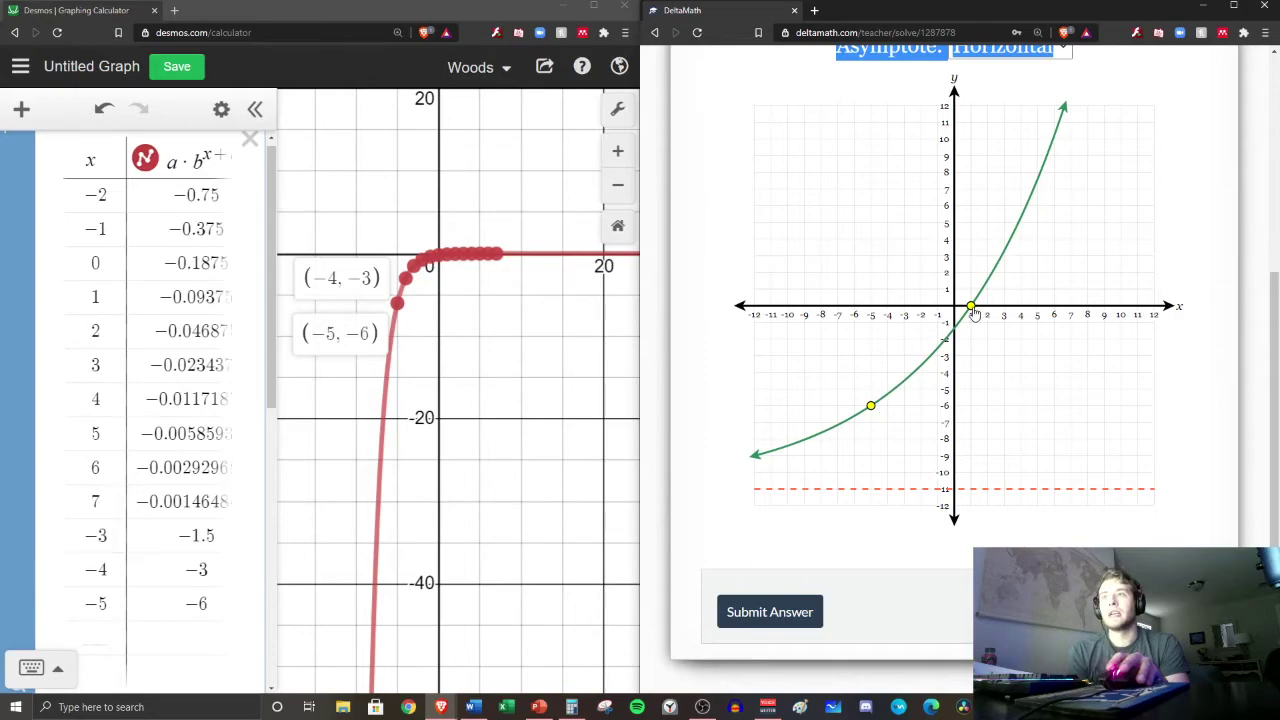
{"action": "left_click_drag", "start_coordinate": [975, 313], "coordinate": [888, 355]}
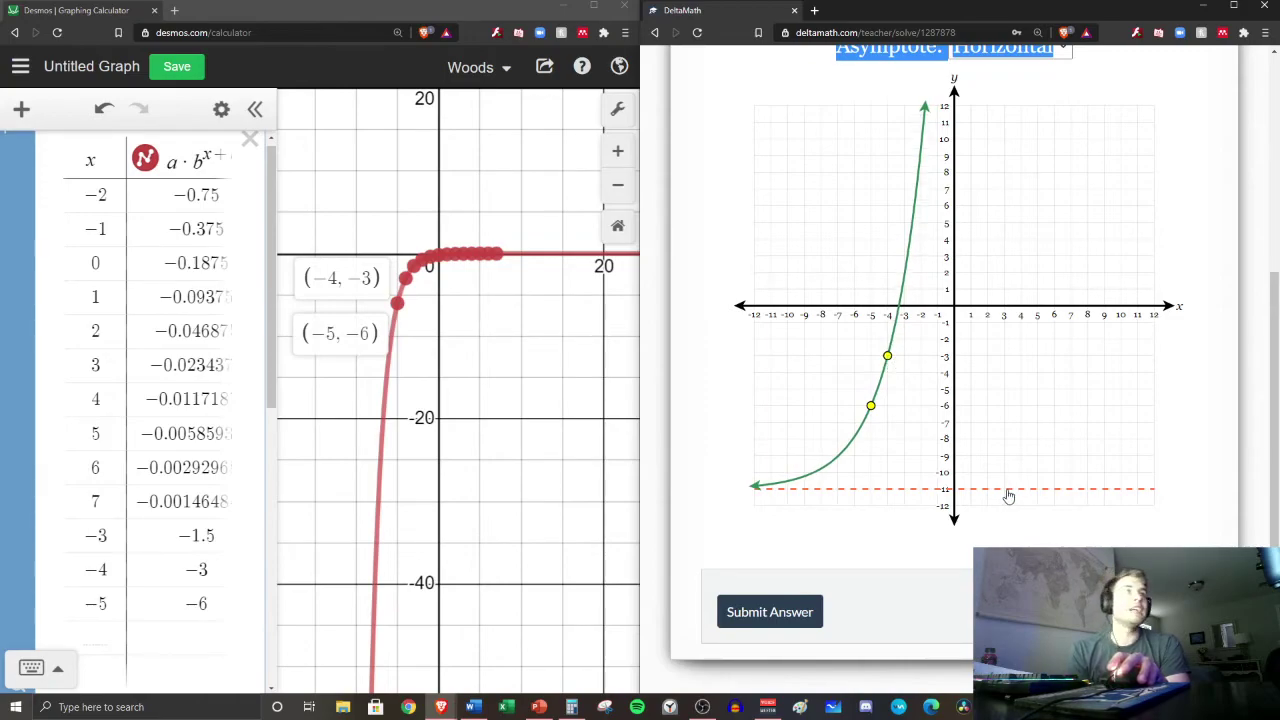
Move the horizontal asymptote on the DeltaMath graph to y = 0 and submit the answer.
{"action": "left_click_drag", "start_coordinate": [1014, 494], "coordinate": [1035, 438]}
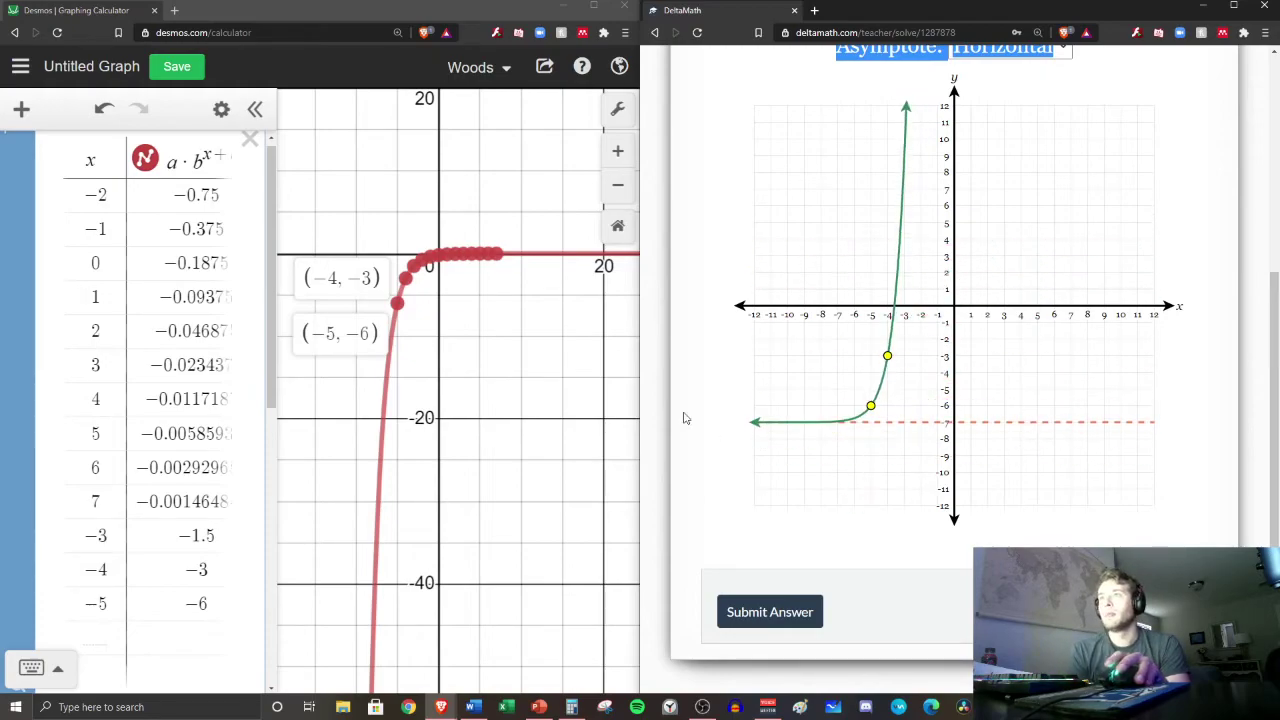
{"action": "scroll", "coordinate": [952, 244], "scroll_direction": "up", "scroll_amount": 3}
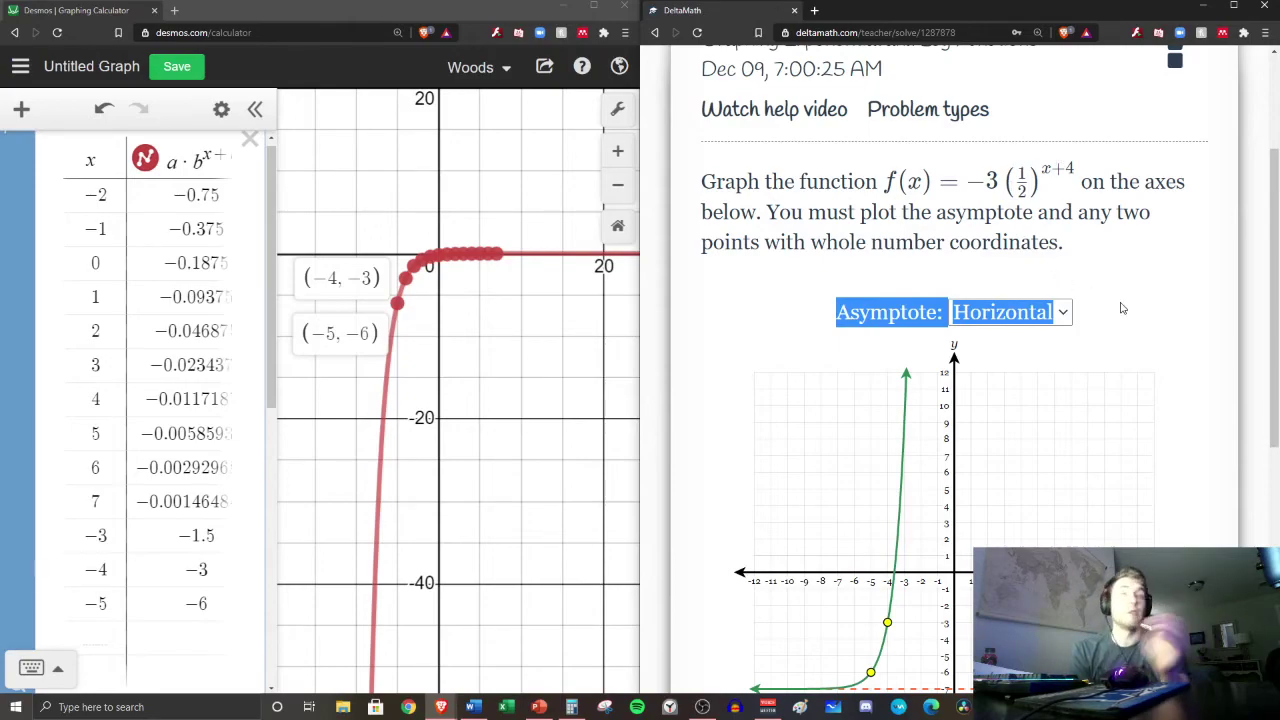
{"action": "scroll", "coordinate": [1023, 371], "scroll_direction": "down", "scroll_amount": 5}
{"action": "scroll", "coordinate": [1131, 385], "scroll_direction": "up", "scroll_amount": 2}
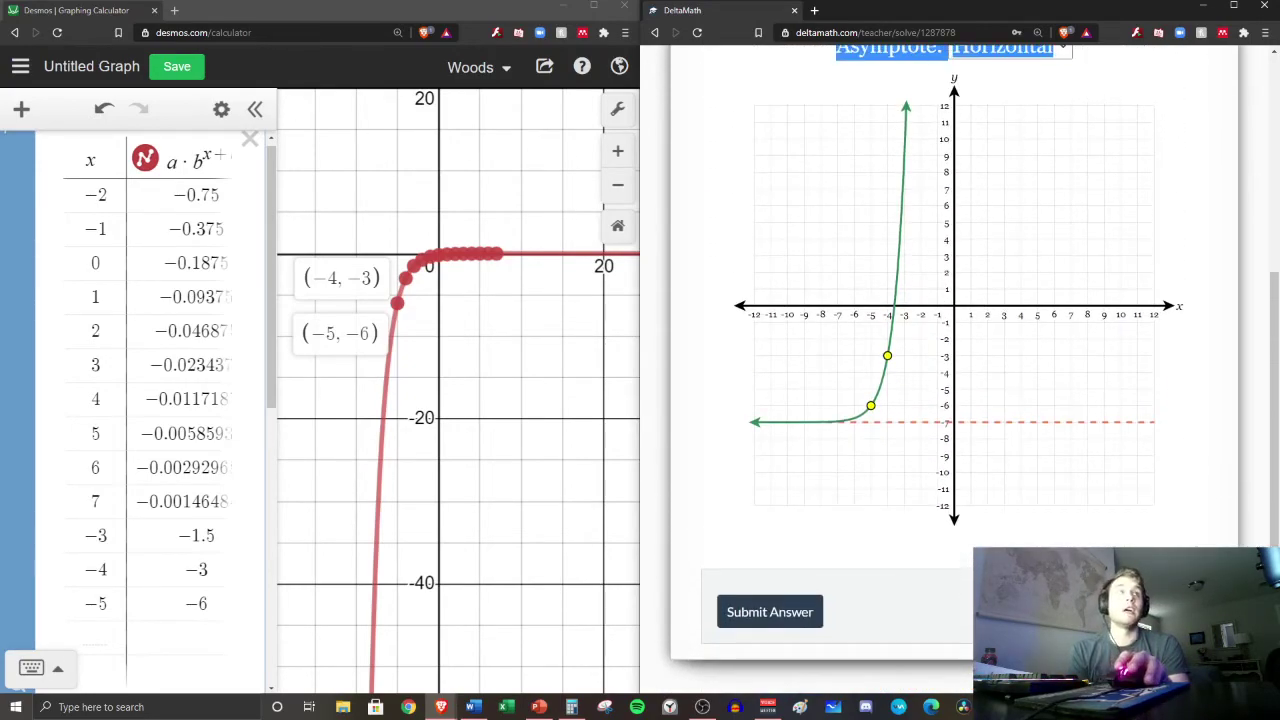
{"action": "left_click_drag", "start_coordinate": [1034, 424], "coordinate": [1043, 314]}
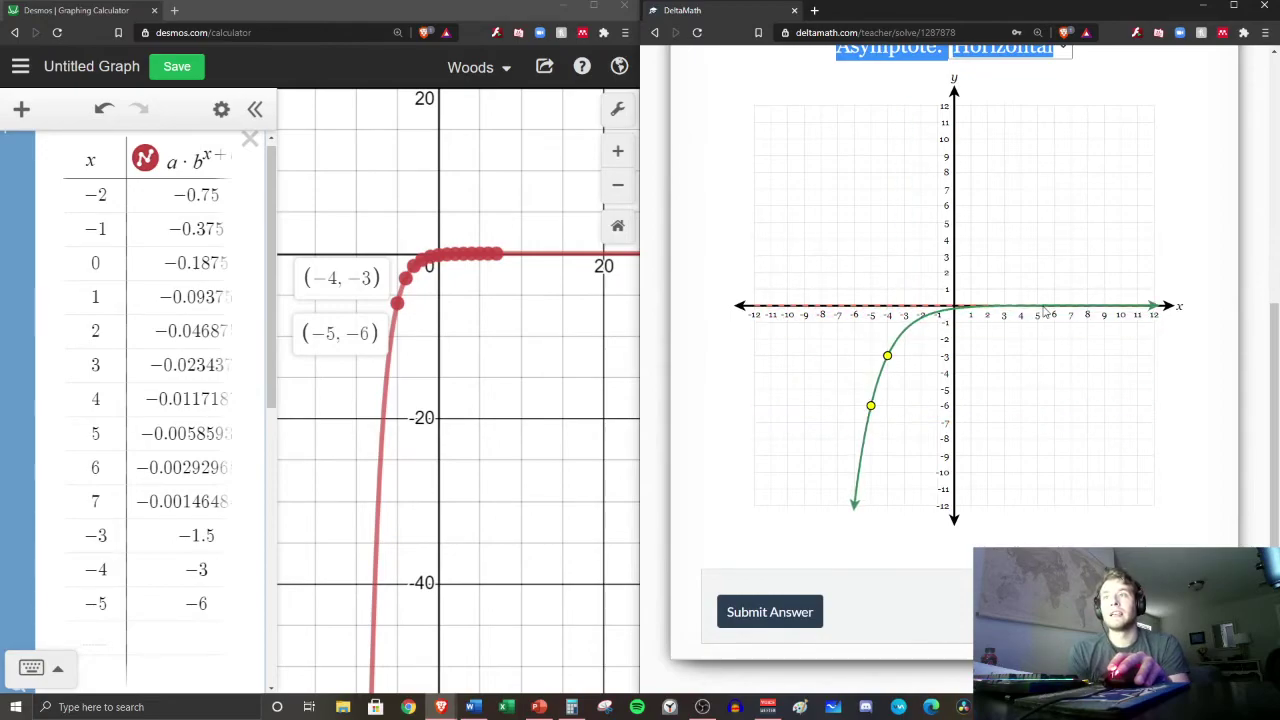
{"action": "left_click", "coordinate": [780, 615]}
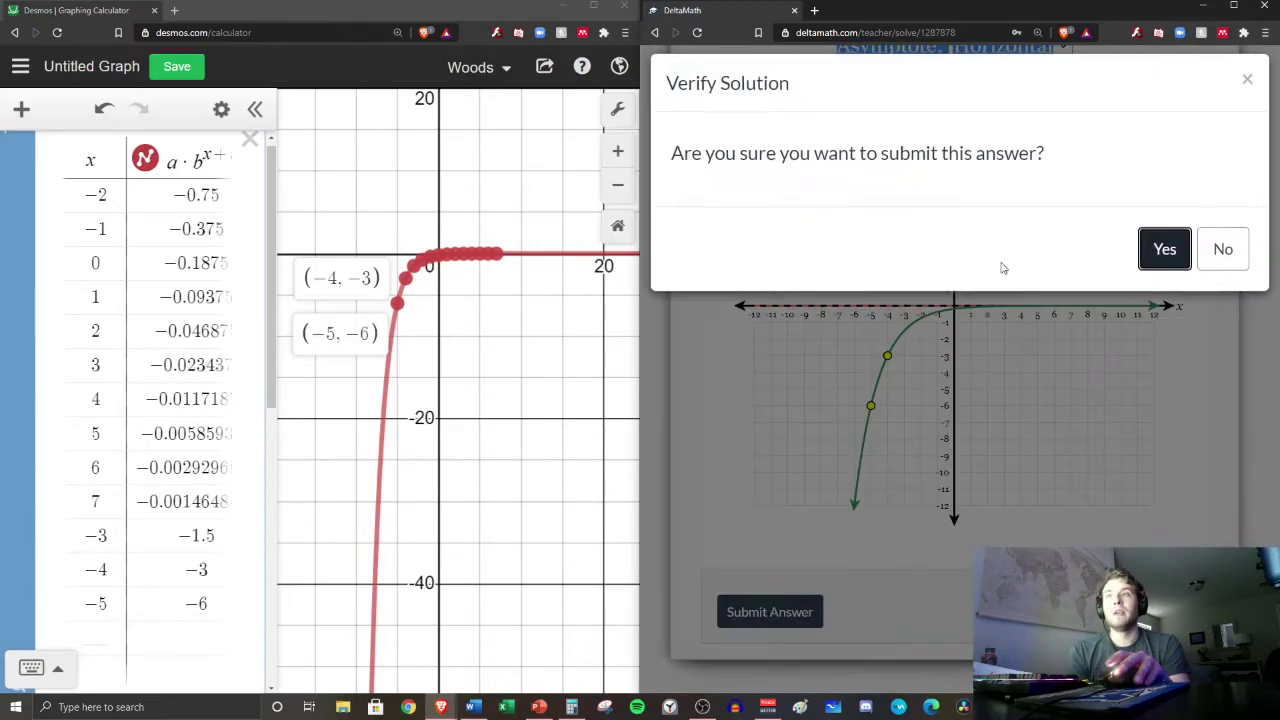
{"action": "left_click", "coordinate": [1163, 249]}
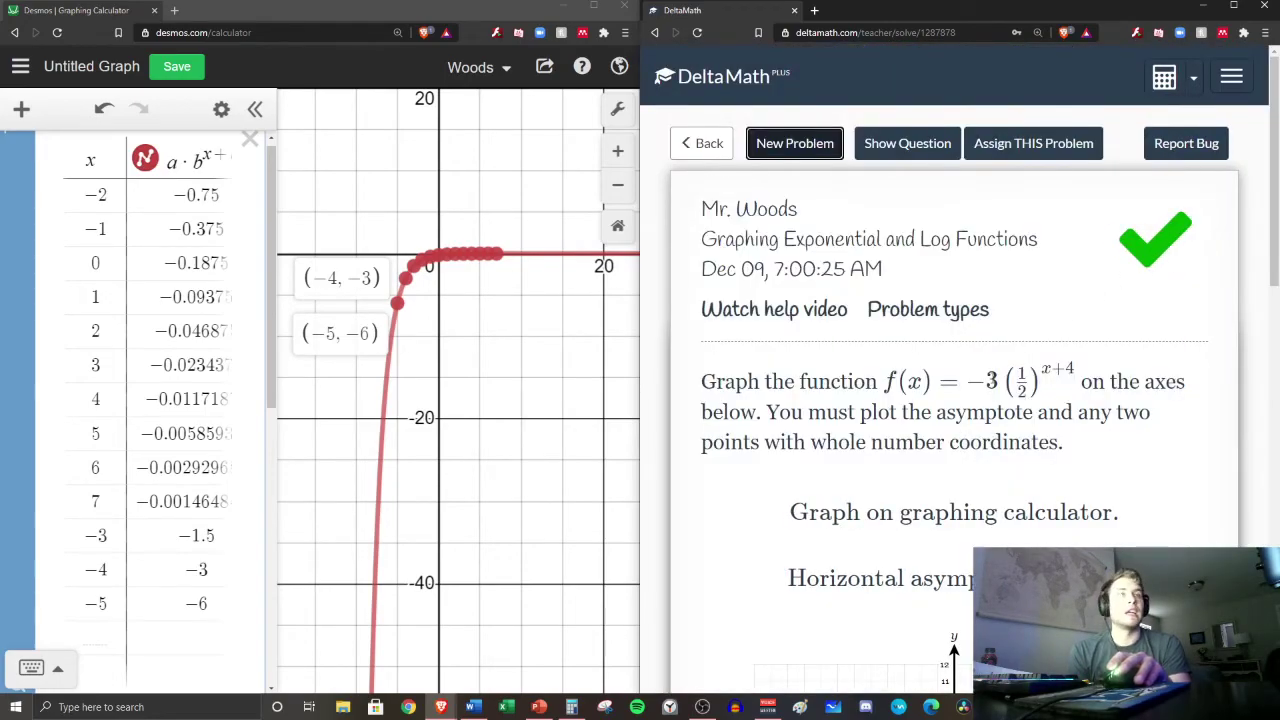
Generate new DeltaMath problems until f(x) = −2(1/5)^(x+4) + 8 comes up.
{"action": "left_click", "coordinate": [787, 146]}
{"action": "left_click", "coordinate": [788, 147]}
{"action": "left_click", "coordinate": [789, 149]}
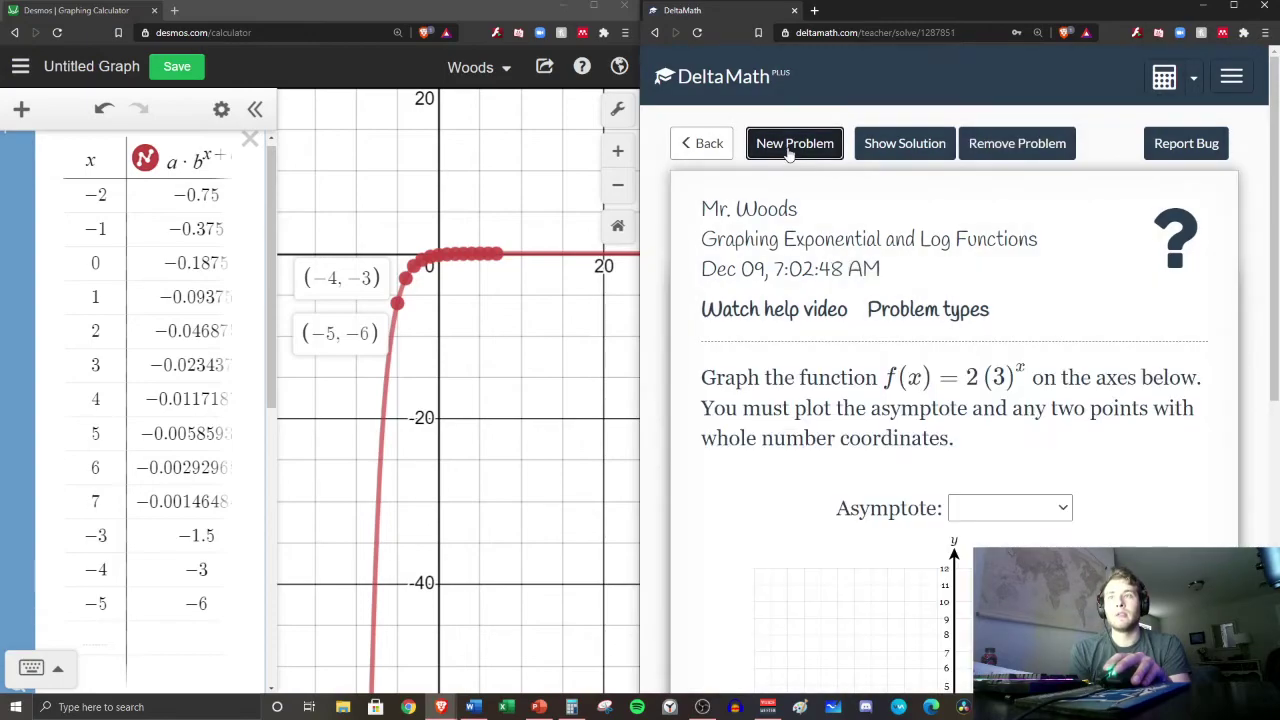
{"action": "left_click", "coordinate": [789, 150]}
{"action": "left_click", "coordinate": [789, 156]}
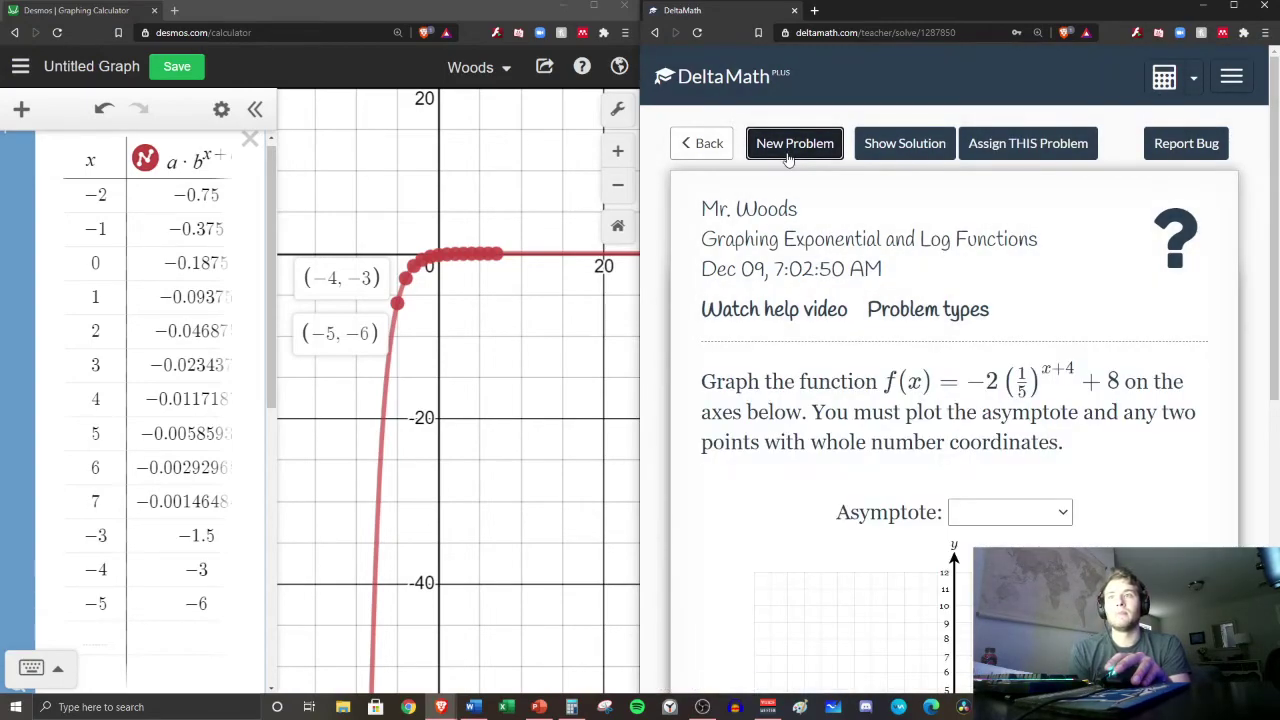
Switch to the TI-SmartView TI-84 emulator, place it over the Desmos graph, and open its equation editor.
{"action": "key", "text": "alt+Tab"}
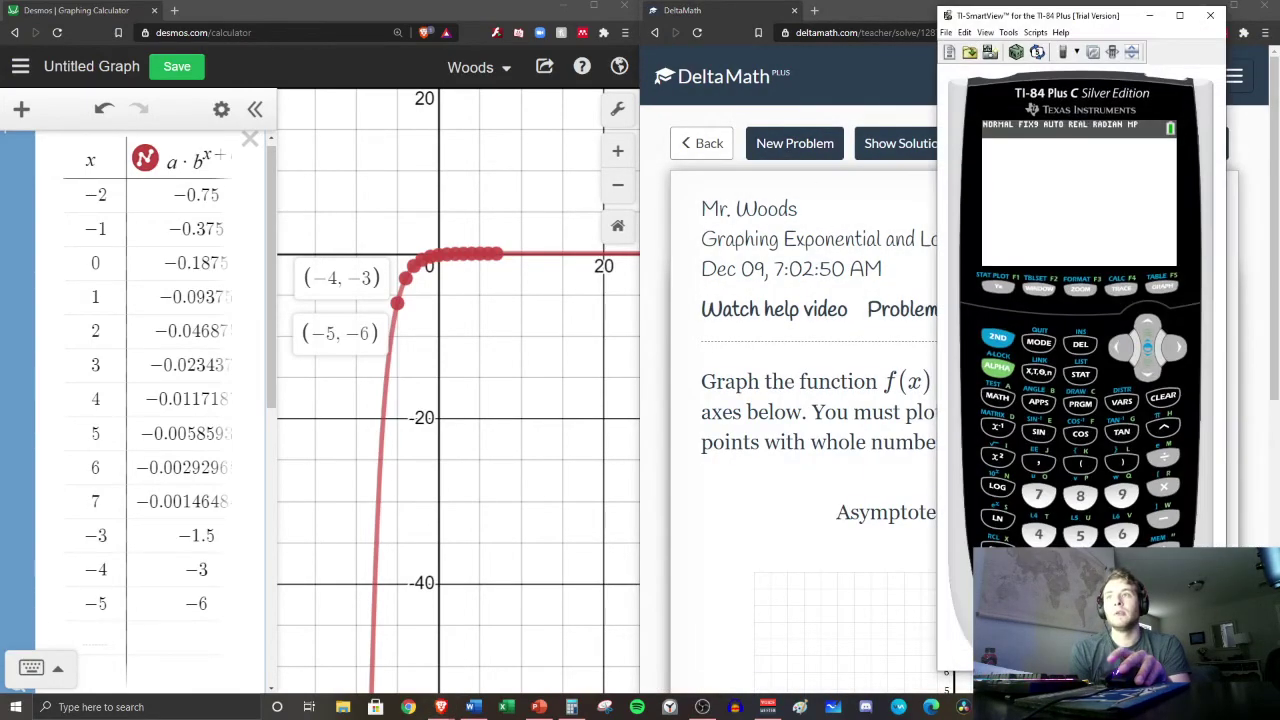
{"action": "left_click_drag", "start_coordinate": [1135, 22], "coordinate": [490, 27]}
{"action": "left_click", "coordinate": [358, 291]}
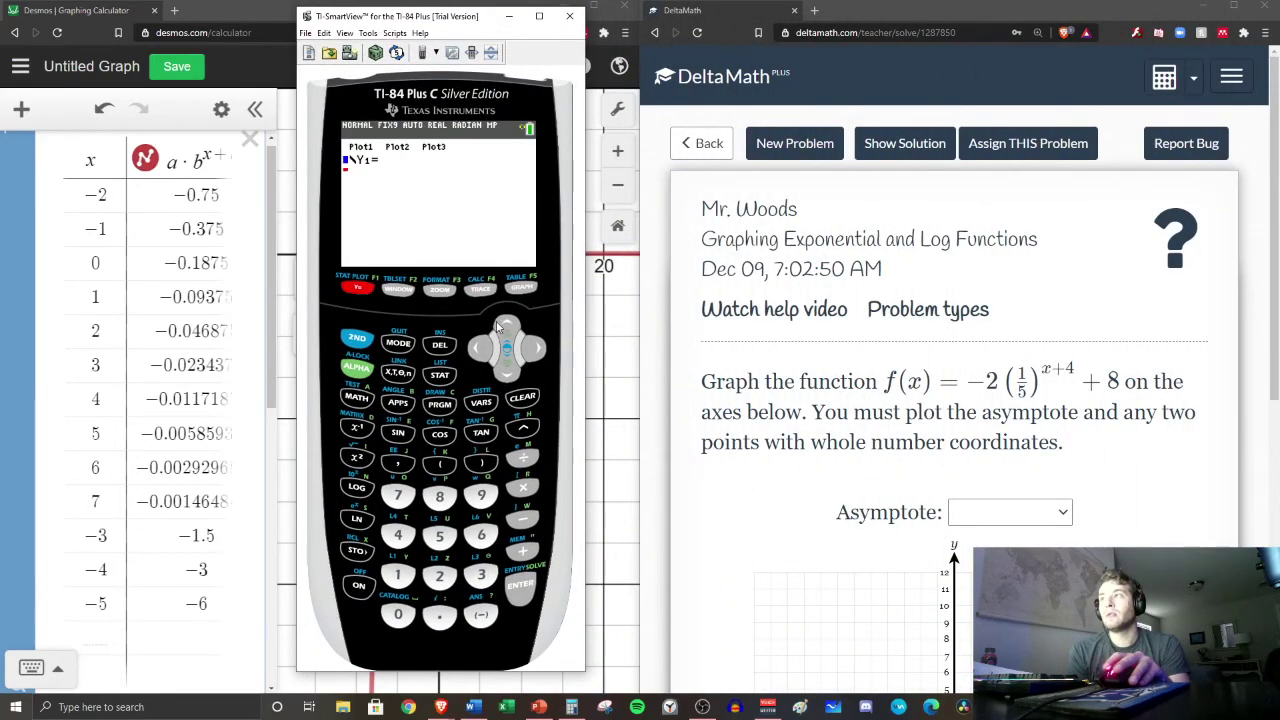
Enter −2(1/5) in Y1 on the TI-84, using the n/d fraction template for 1/5.
{"action": "left_click", "coordinate": [481, 615]}
{"action": "left_click", "coordinate": [441, 579]}
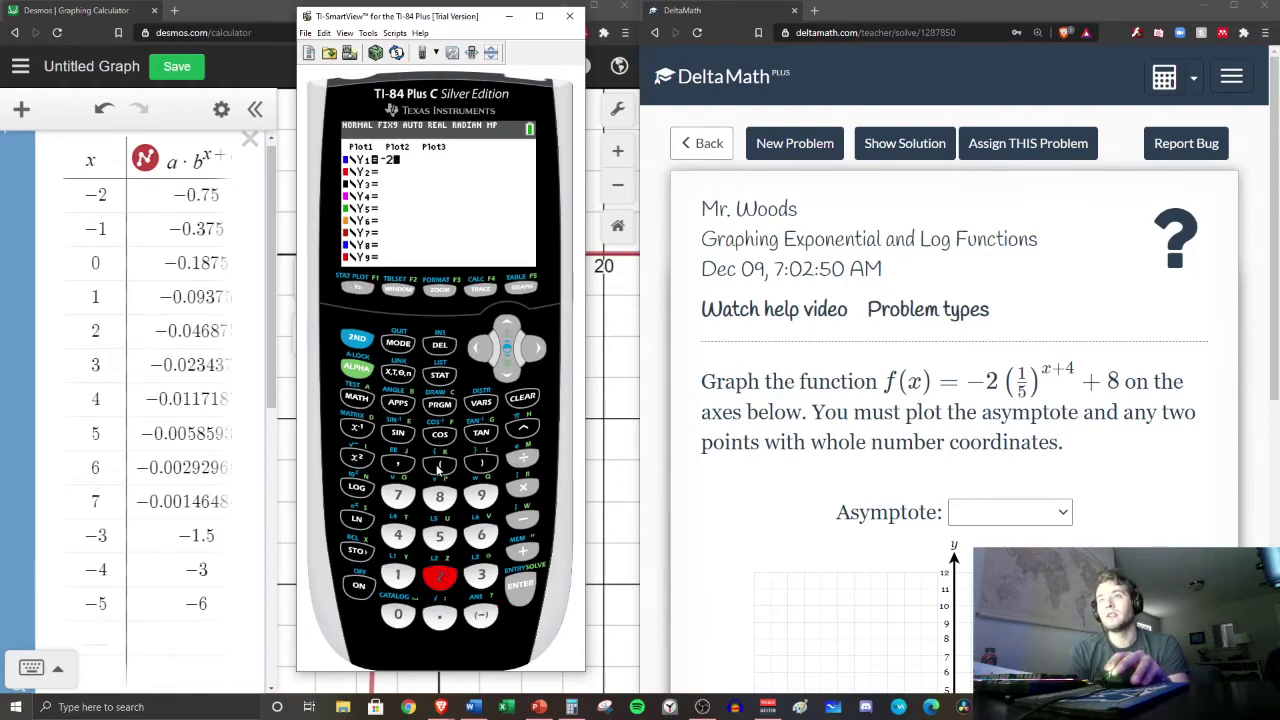
{"action": "left_click", "coordinate": [450, 468]}
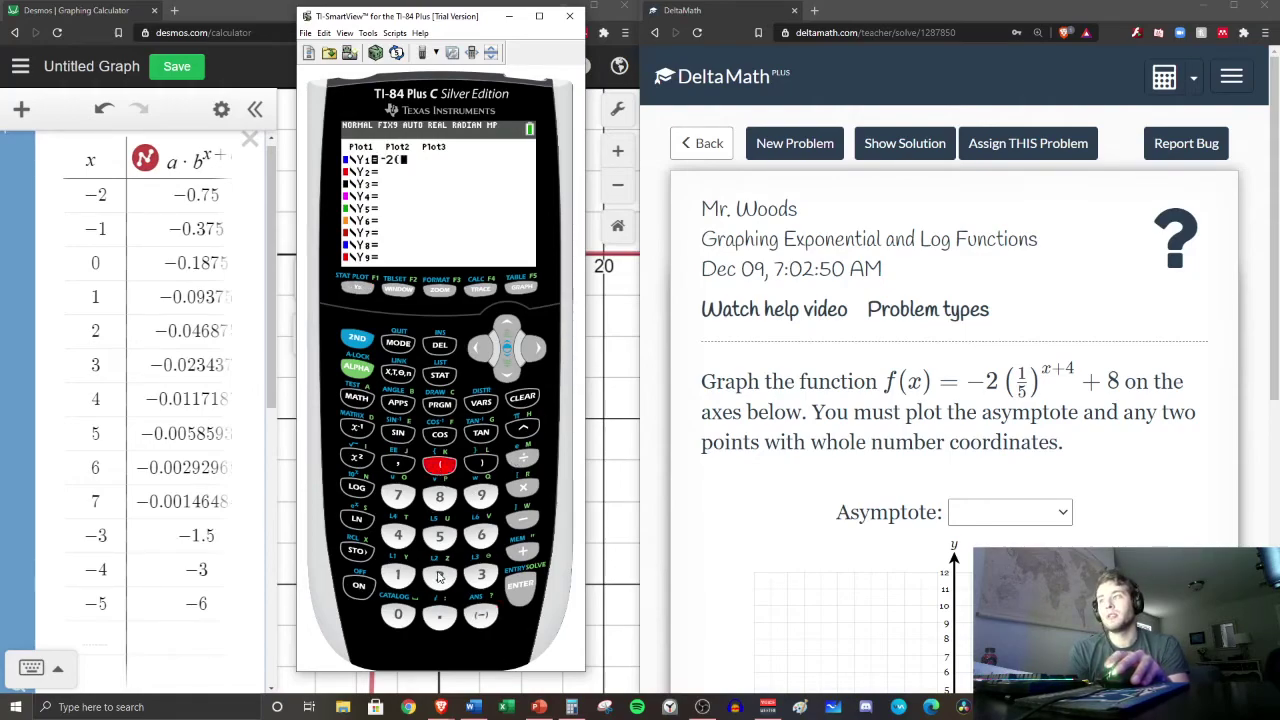
{"action": "left_click", "coordinate": [349, 372]}
{"action": "left_click", "coordinate": [358, 288]}
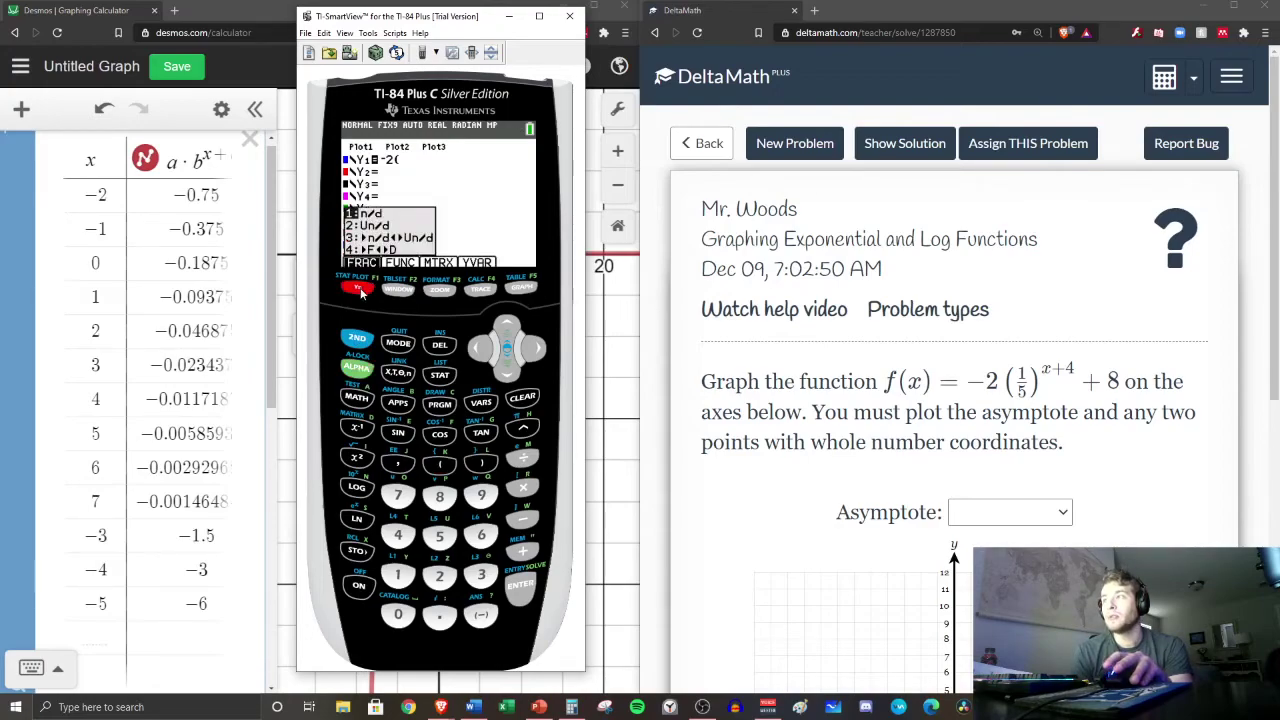
{"action": "left_click", "coordinate": [521, 588]}
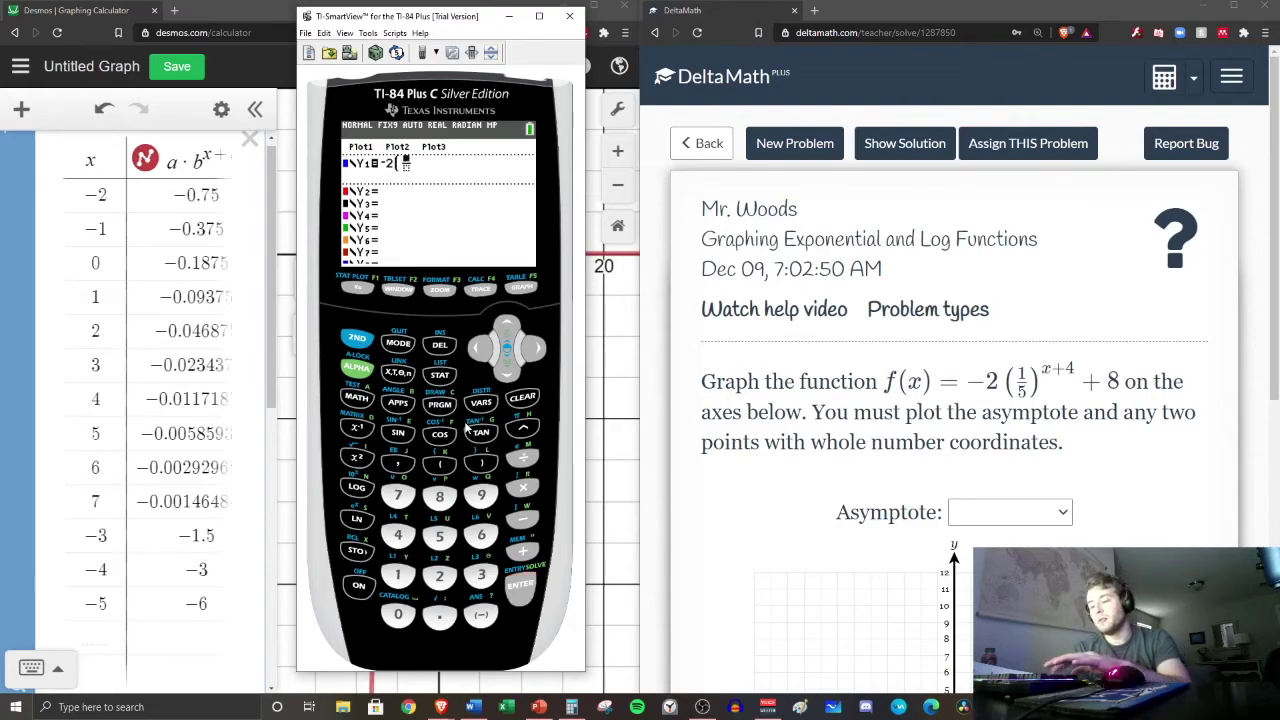
{"action": "type", "text": "1"}
{"action": "key", "text": "Down"}
{"action": "type", "text": "5"}
{"action": "key", "text": "Right"}
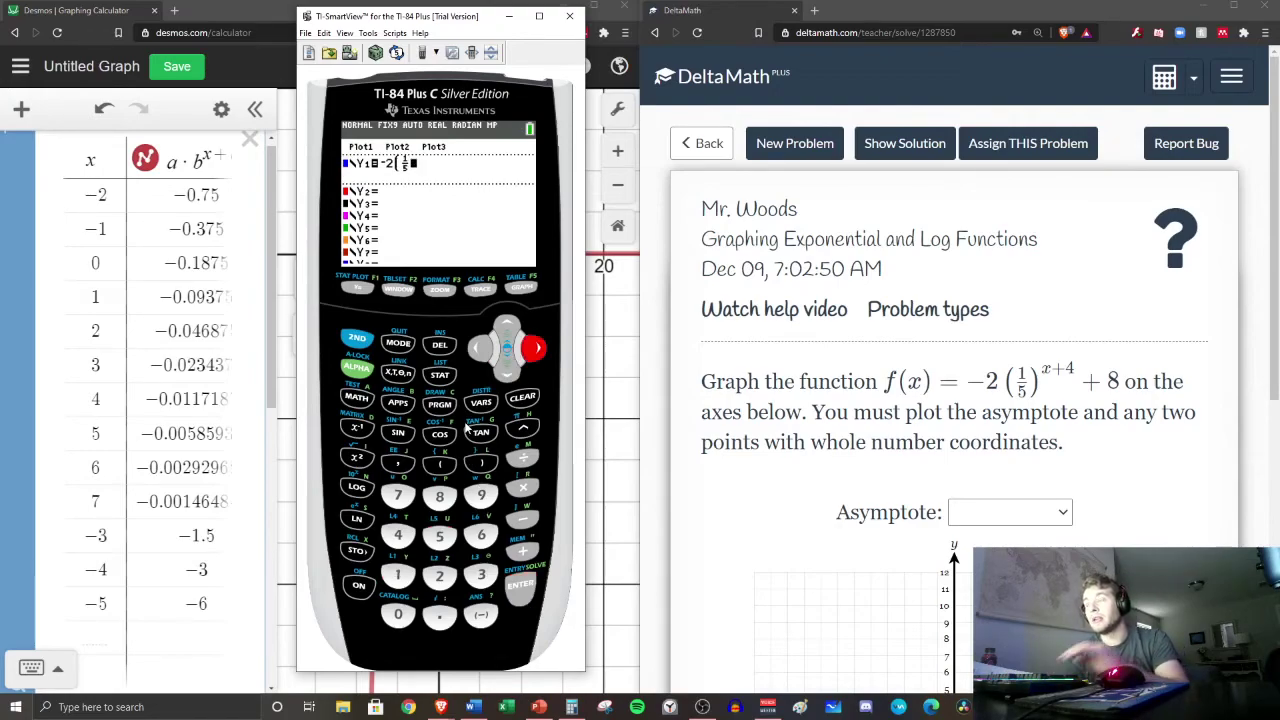
{"action": "left_click", "coordinate": [481, 462]}
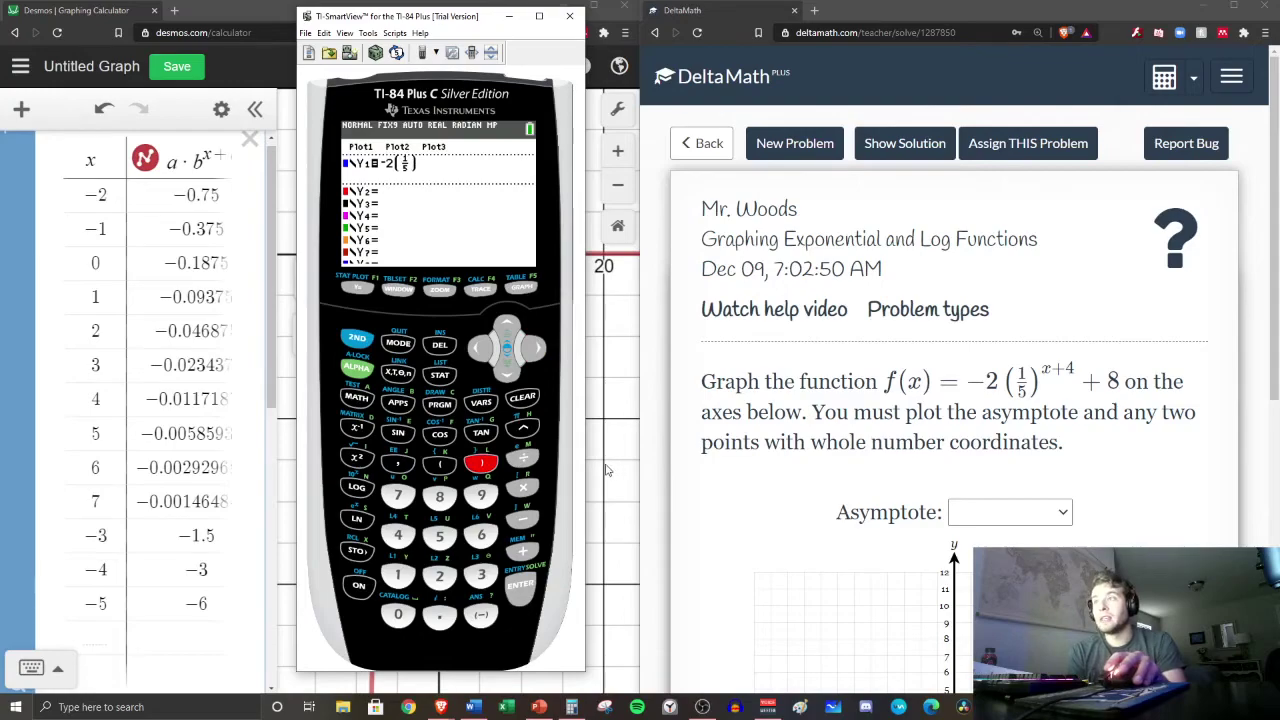
Complete Y1 with the exponent x+4 and the constant +8, and graph the function.
{"action": "left_click", "coordinate": [522, 430]}
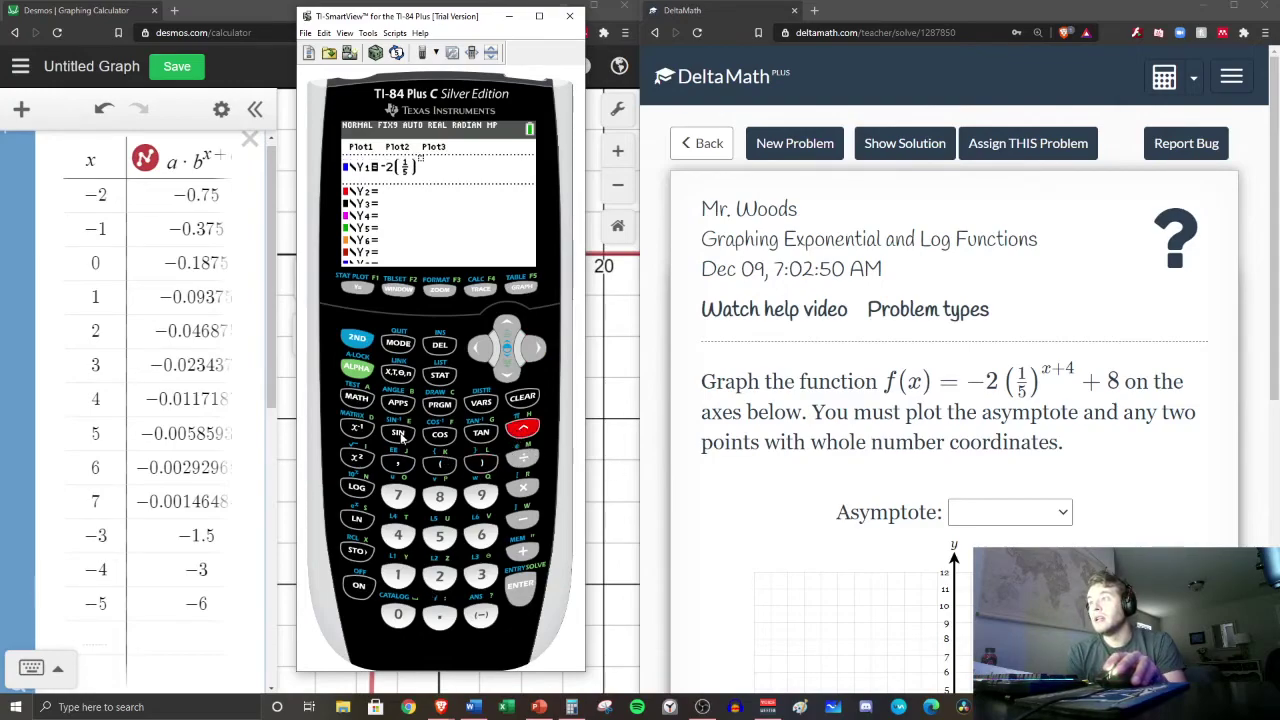
{"action": "left_click", "coordinate": [400, 375]}
{"action": "left_click", "coordinate": [523, 554]}
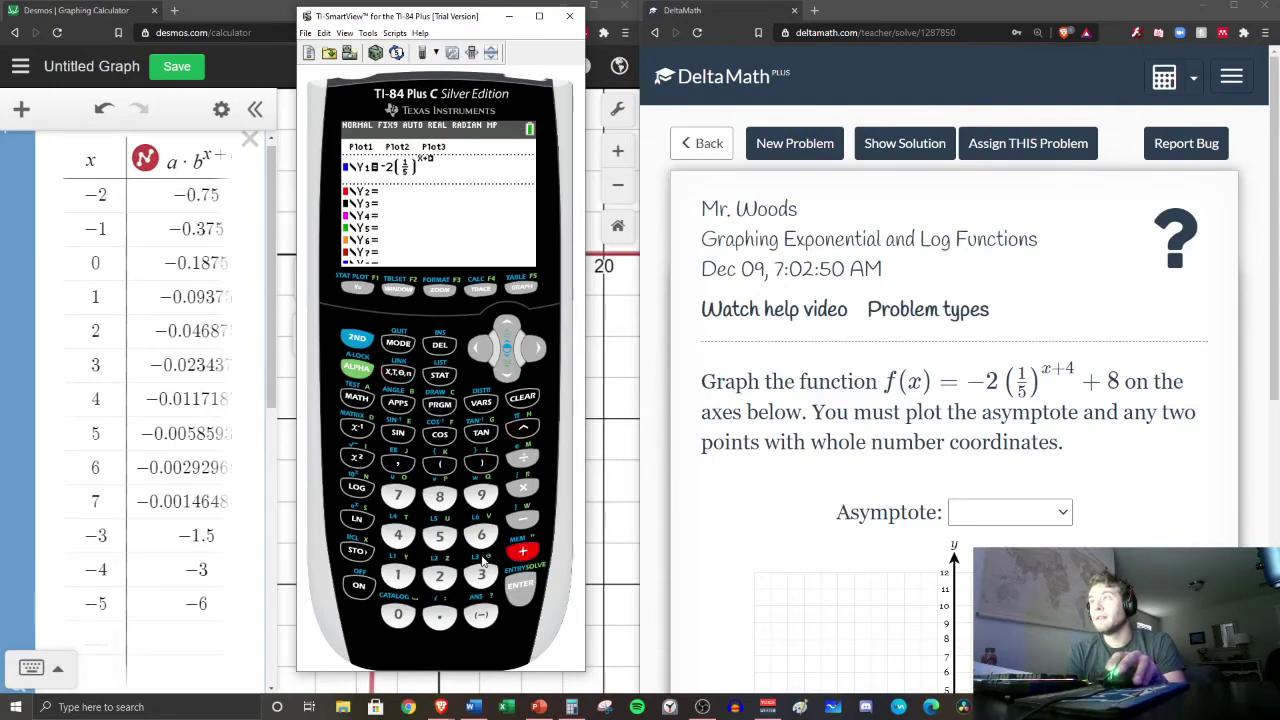
{"action": "left_click", "coordinate": [397, 537]}
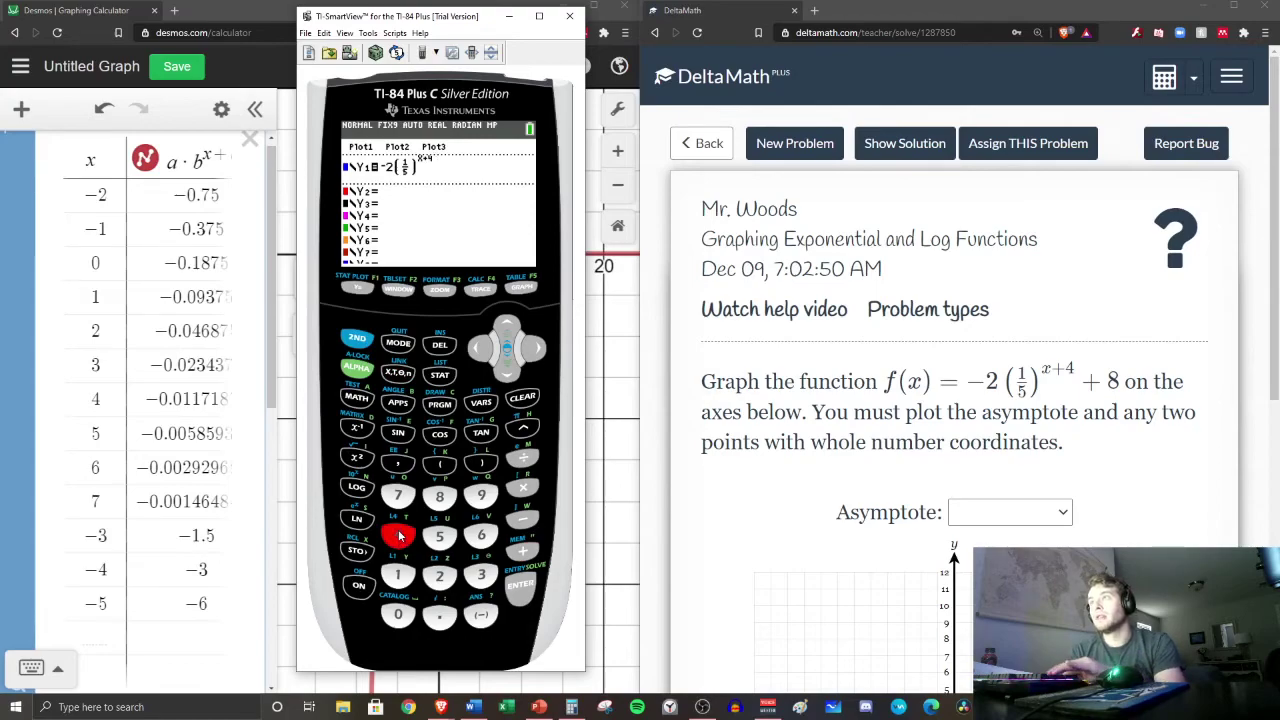
{"action": "key", "text": "Right"}
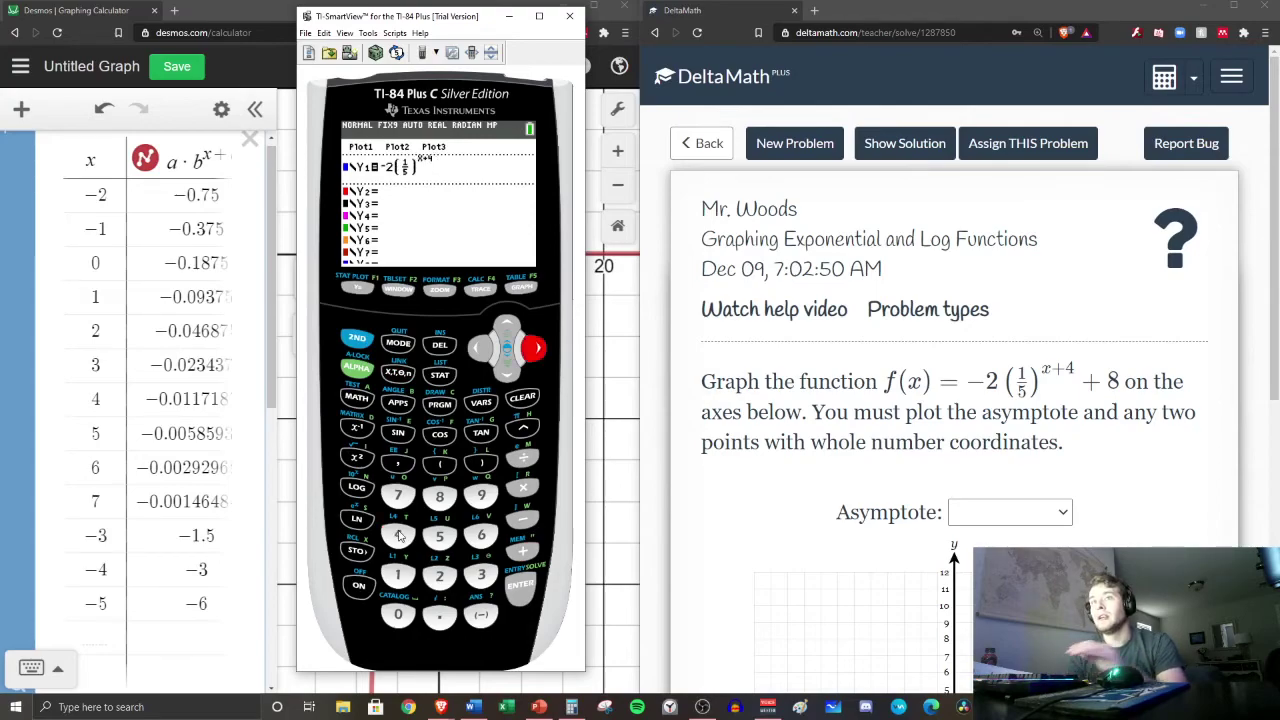
{"action": "left_click", "coordinate": [523, 552]}
{"action": "left_click", "coordinate": [440, 497]}
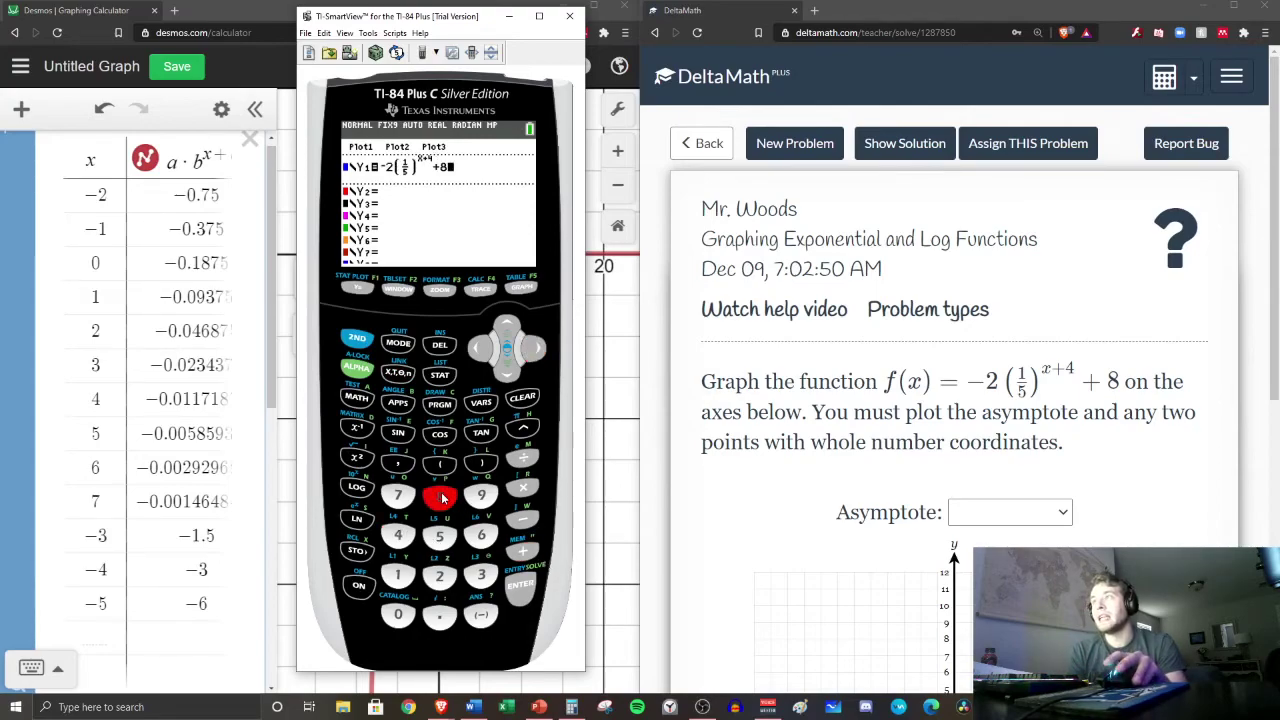
{"action": "left_click", "coordinate": [521, 288]}
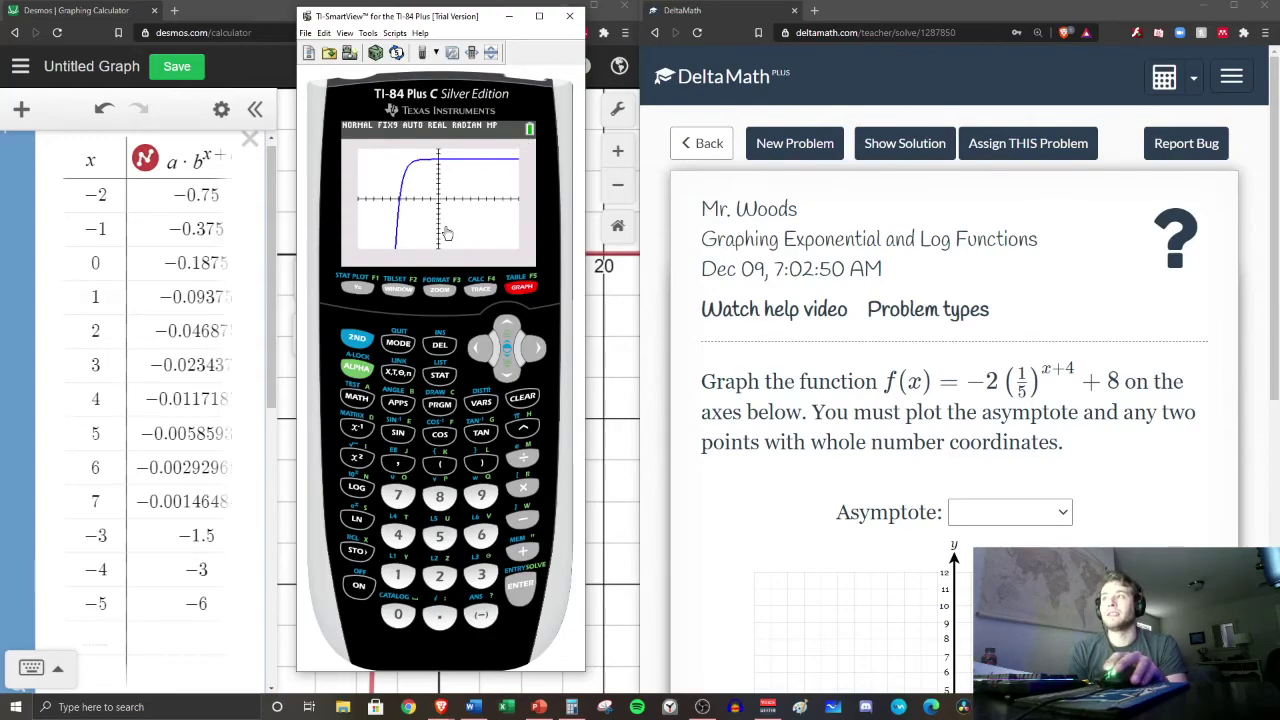
Set the asymptote type of the new DeltaMath problem to Horizontal.
{"action": "left_click", "coordinate": [1024, 333]}
{"action": "scroll", "coordinate": [1052, 446], "scroll_direction": "down", "scroll_amount": 1}
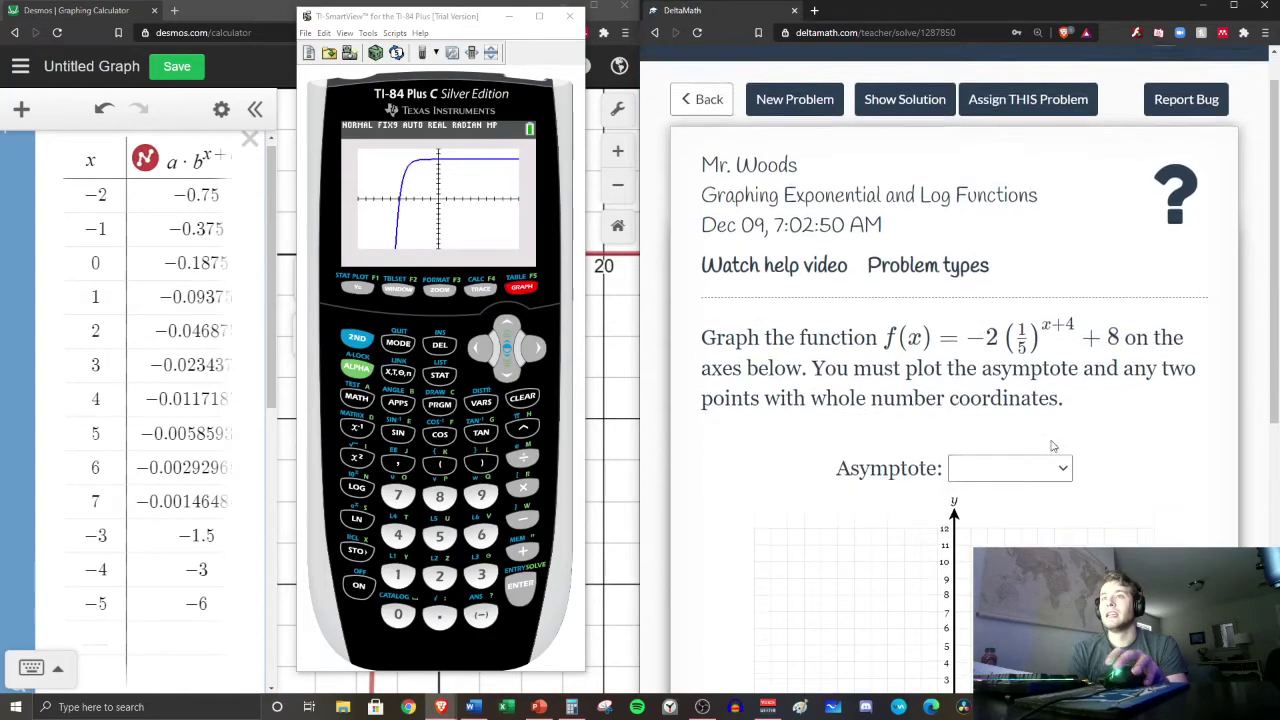
{"action": "scroll", "coordinate": [1052, 446], "scroll_direction": "down", "scroll_amount": 1}
{"action": "left_click", "coordinate": [1058, 318]}
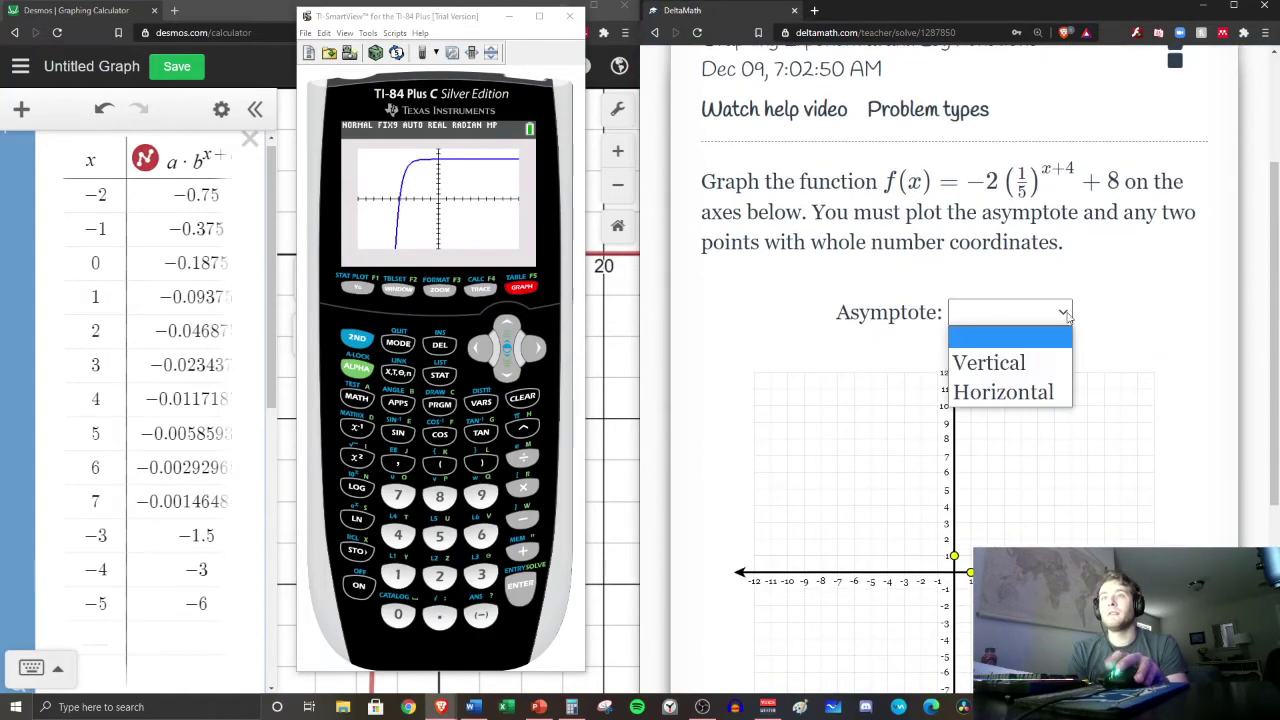
{"action": "left_click", "coordinate": [1022, 390]}
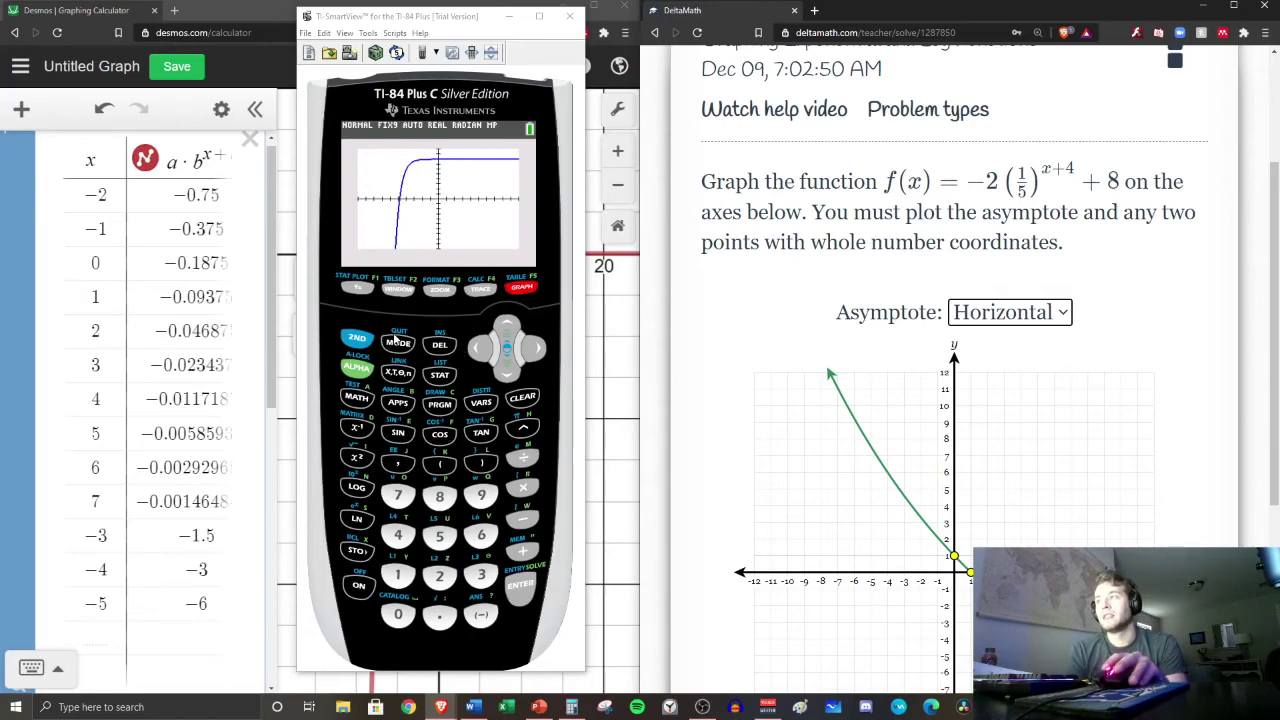
Open the TI-84 table of values for Y1 and examine how the outputs behave as x increases from 0 to 8.
{"action": "left_click", "coordinate": [520, 288]}
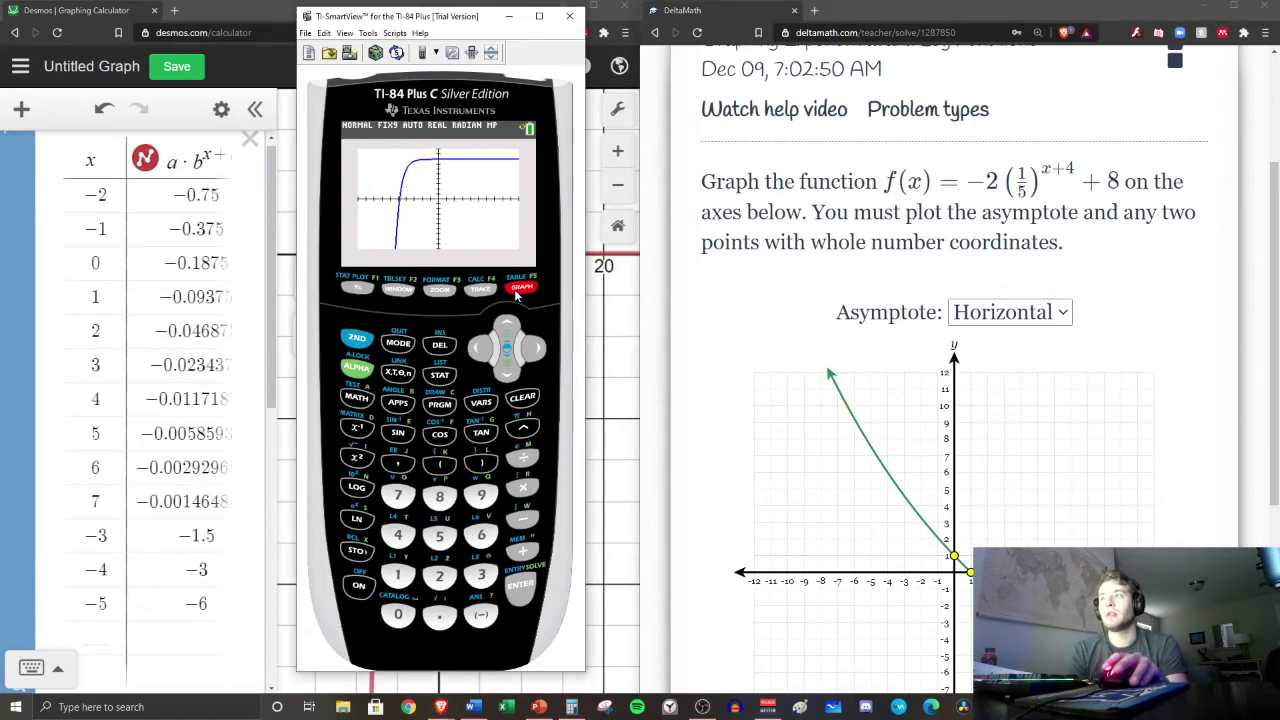
{"action": "left_click", "coordinate": [517, 290]}
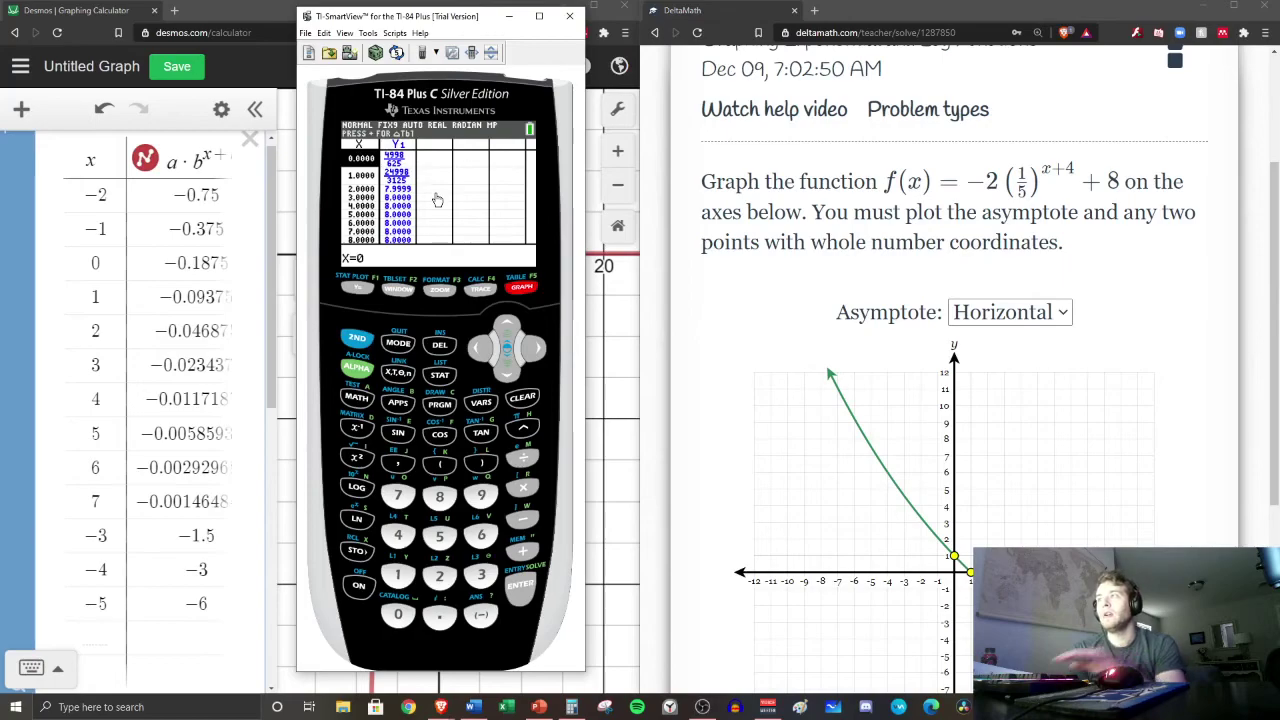
{"action": "key", "text": "Down"}
{"action": "key", "text": "Down"}
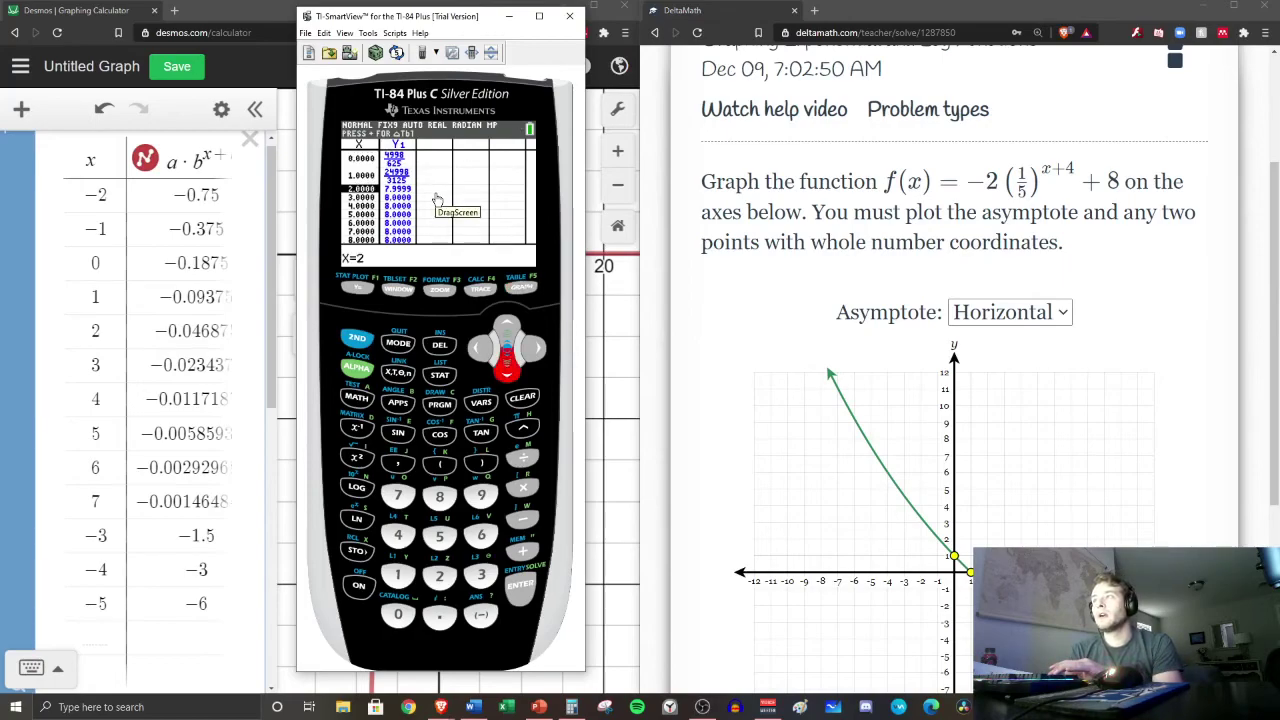
{"action": "key", "text": "Down"}
{"action": "key", "text": "Down"}
{"action": "key", "text": "Down"}
{"action": "key", "text": "Down"}
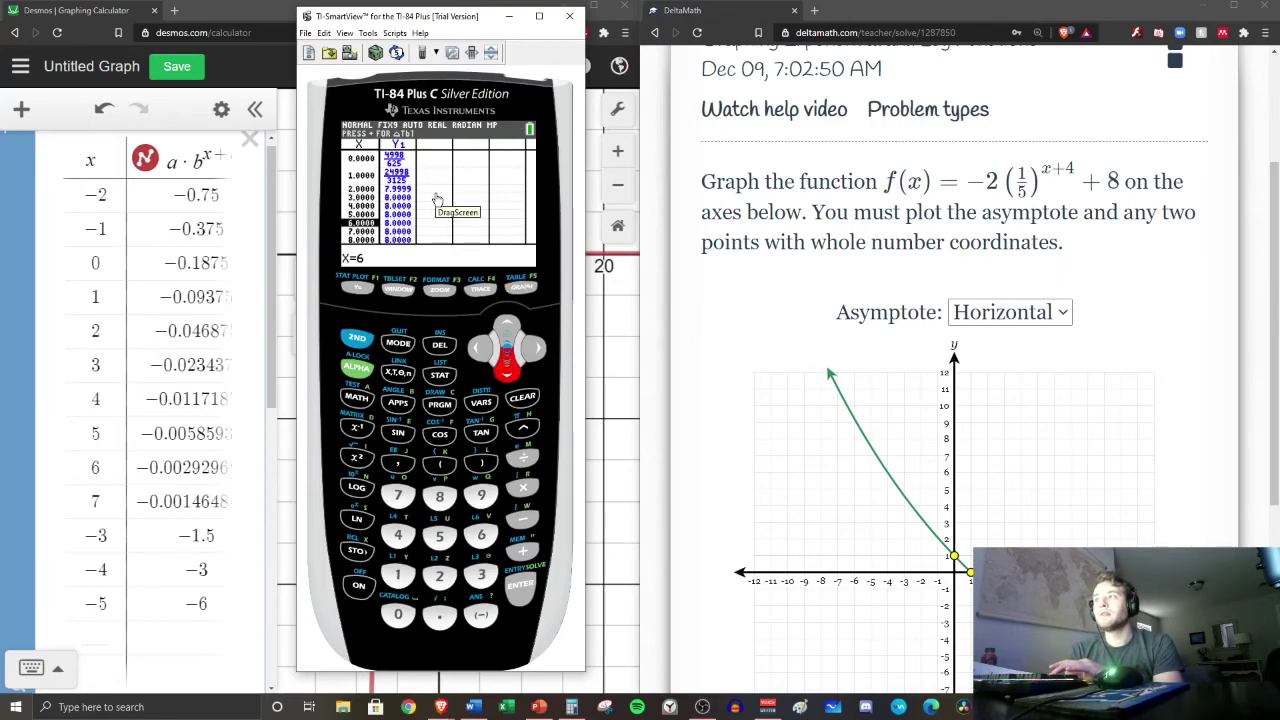
{"action": "key", "text": "Down"}
{"action": "key", "text": "Down"}
{"action": "key", "text": "Up"}
{"action": "key", "text": "Up"}
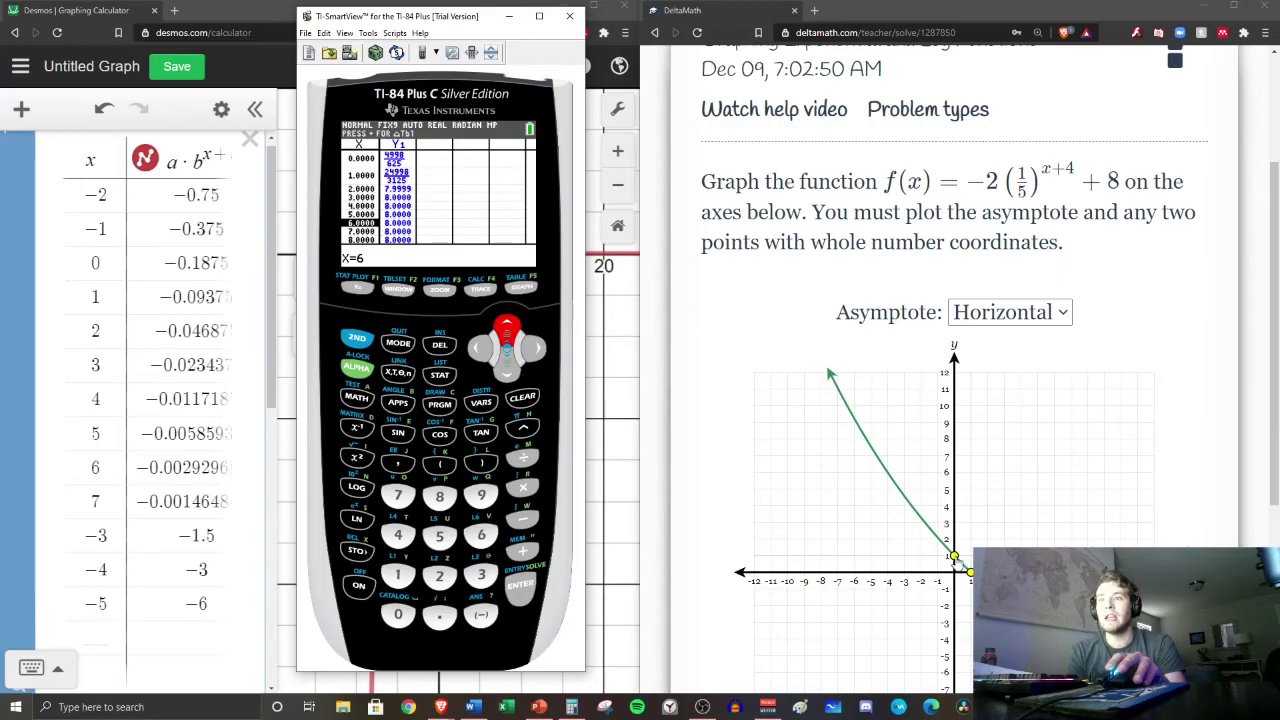
Place the two yellow points of the DeltaMath graph on y = 8, at (4, 8) and (5, 8).
{"action": "left_click_drag", "start_coordinate": [954, 561], "coordinate": [1020, 446]}
{"action": "left_click_drag", "start_coordinate": [972, 572], "coordinate": [1040, 446]}
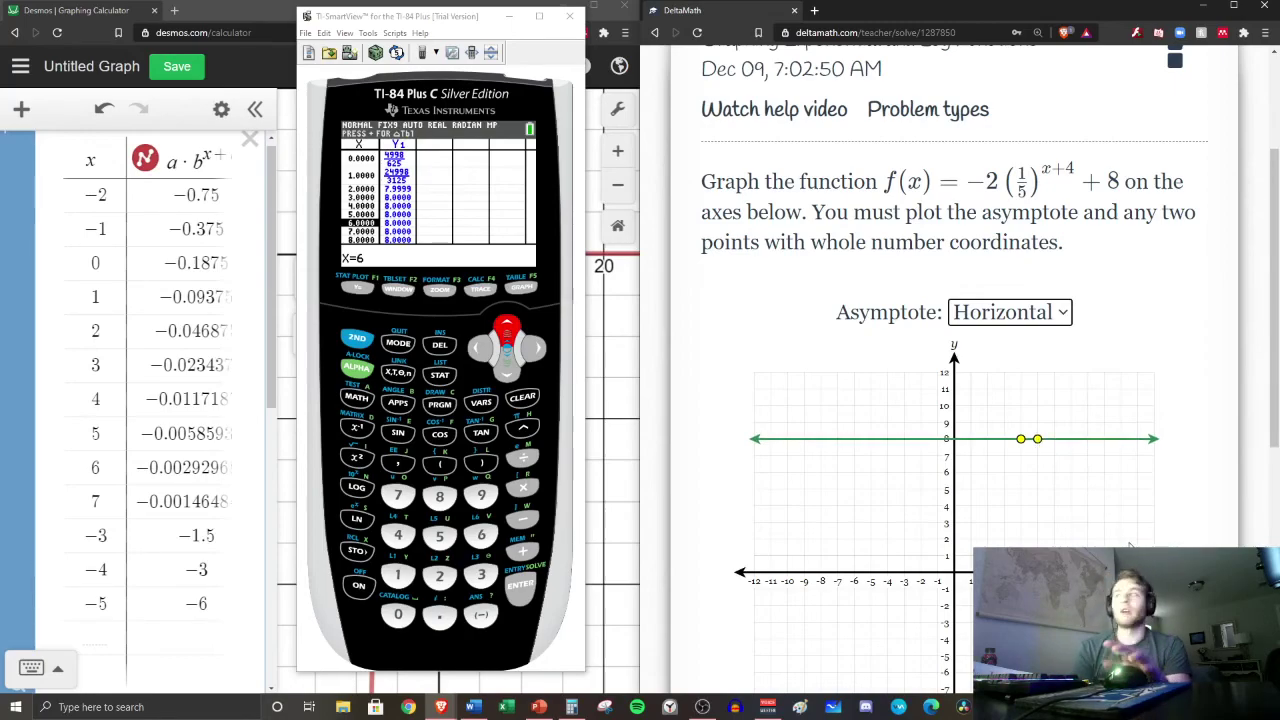
Go back through the TI-84 table to x = −6, looking for whole-number Y1 values at negative x.
{"action": "left_click", "coordinate": [450, 224]}
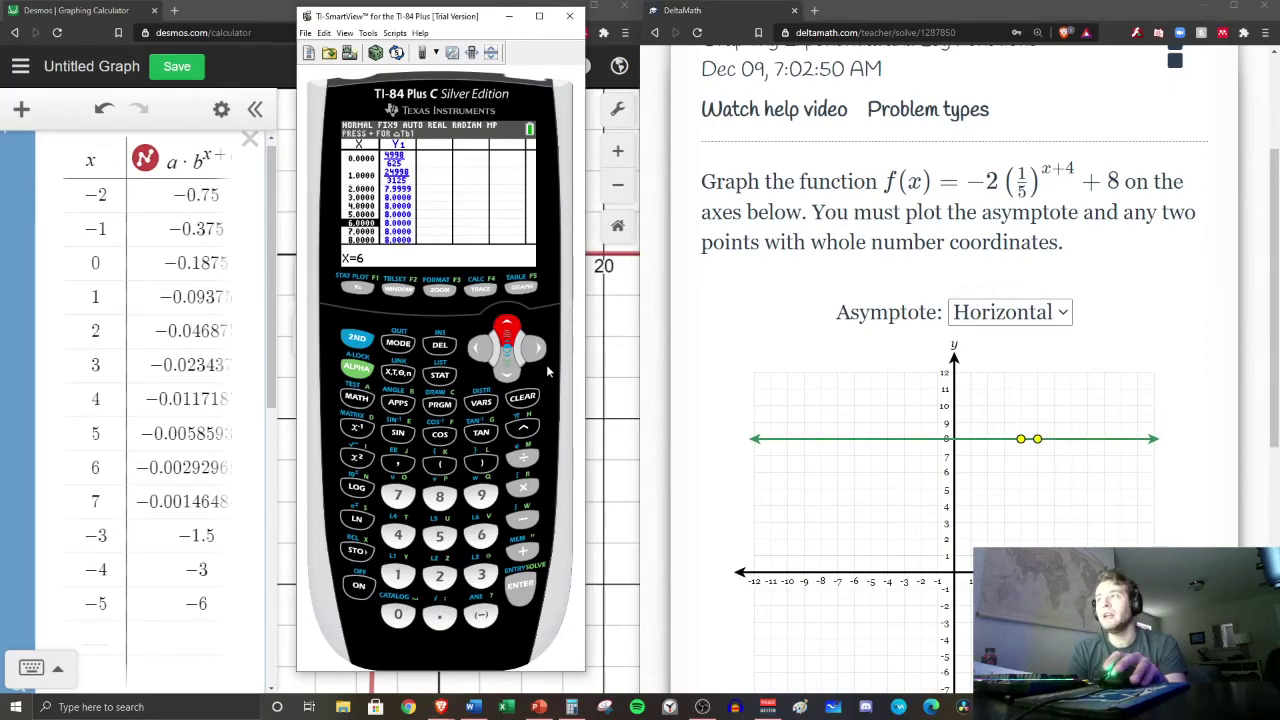
{"action": "left_click", "coordinate": [511, 330]}
{"action": "left_click", "coordinate": [511, 330]}
{"action": "left_click", "coordinate": [511, 330]}
{"action": "left_click", "coordinate": [511, 330]}
{"action": "left_click", "coordinate": [511, 330]}
{"action": "left_click", "coordinate": [511, 330]}
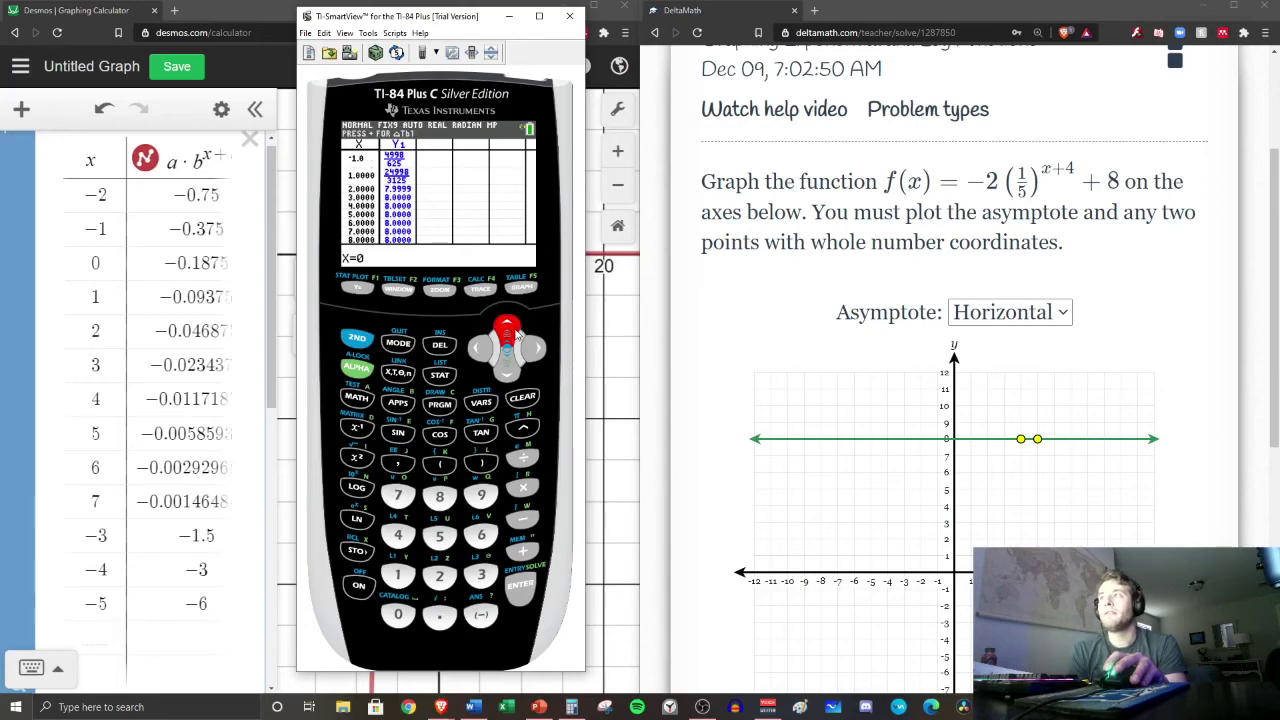
{"action": "left_click", "coordinate": [511, 330]}
{"action": "left_click", "coordinate": [511, 330]}
{"action": "left_click", "coordinate": [511, 330]}
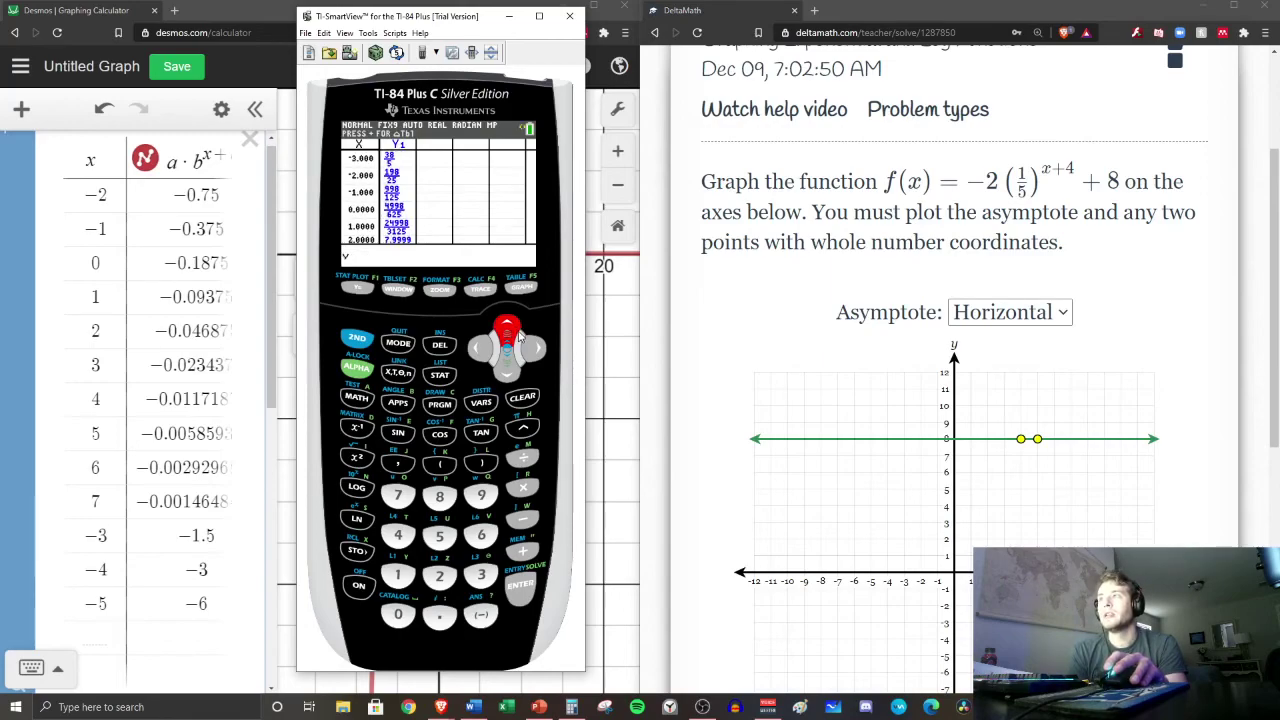
{"action": "left_click", "coordinate": [511, 330]}
{"action": "left_click", "coordinate": [521, 341]}
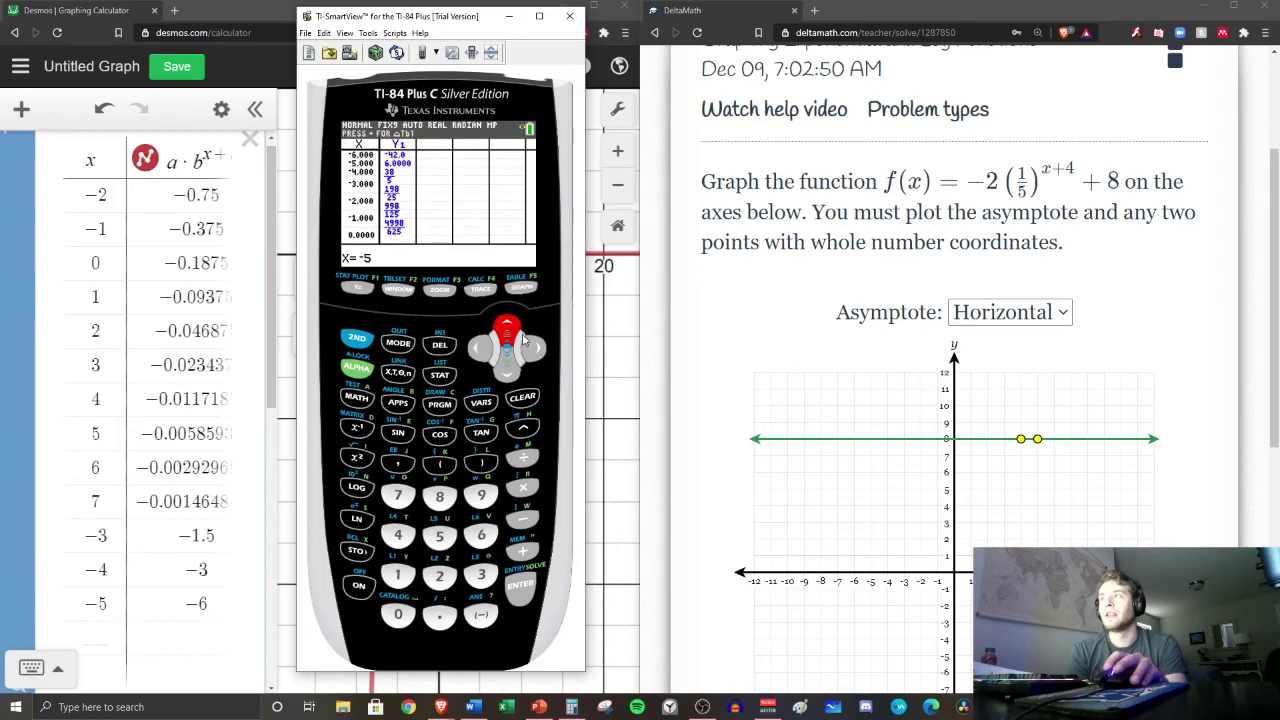
{"action": "left_click", "coordinate": [521, 341]}
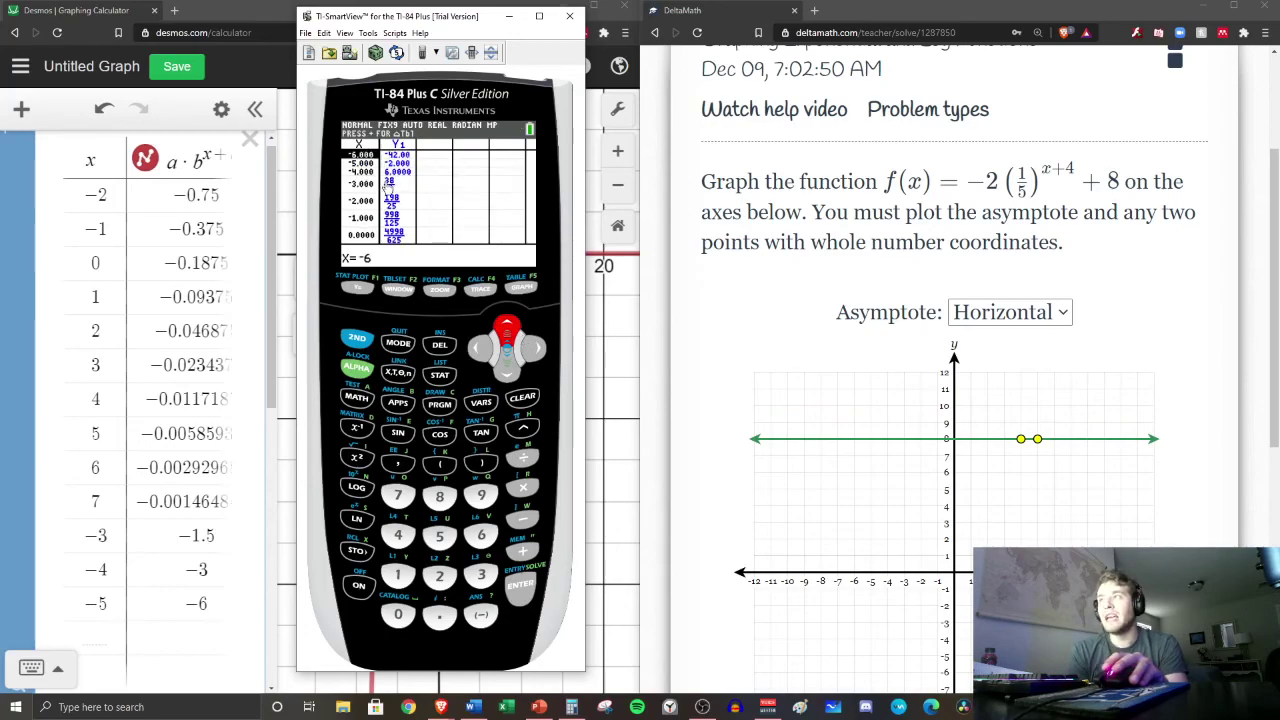
Move the two yellow points of the DeltaMath graph to (−4, 6) and (−5, −2).
{"action": "left_click_drag", "start_coordinate": [1020, 438], "coordinate": [889, 479]}
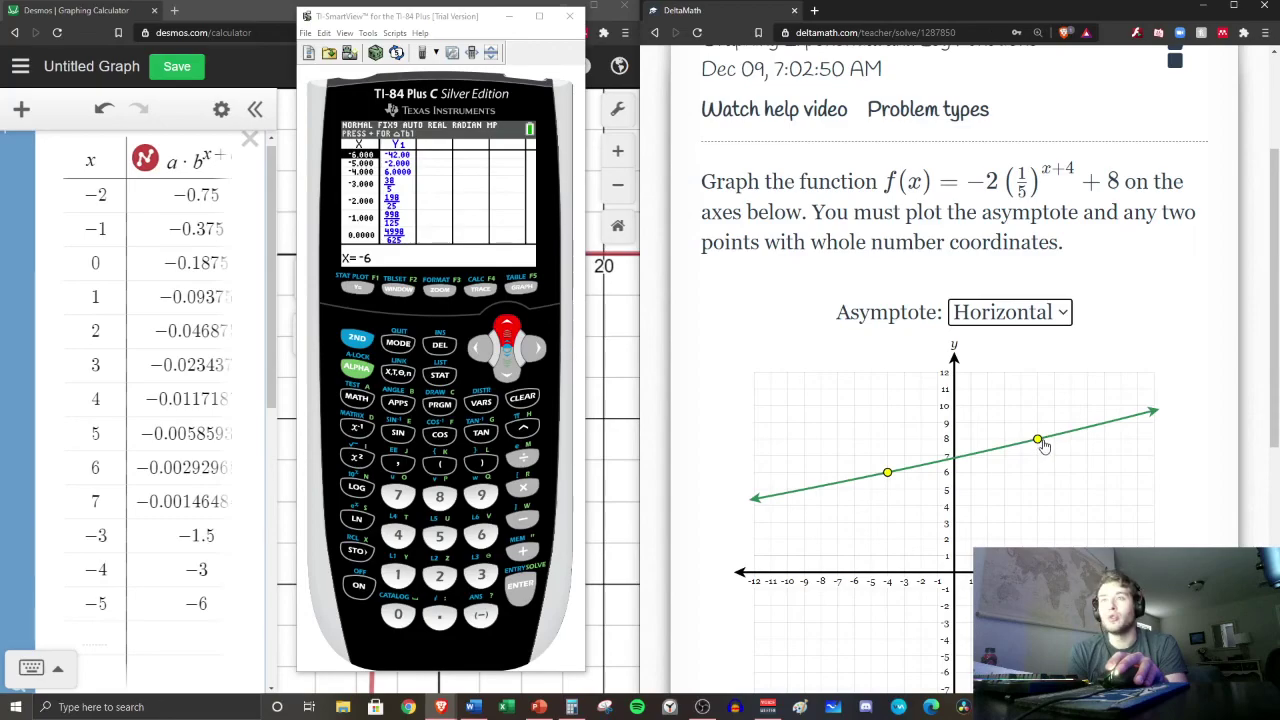
{"action": "left_click_drag", "start_coordinate": [1043, 449], "coordinate": [873, 608]}
{"action": "scroll", "coordinate": [920, 580], "scroll_direction": "down", "scroll_amount": 3}
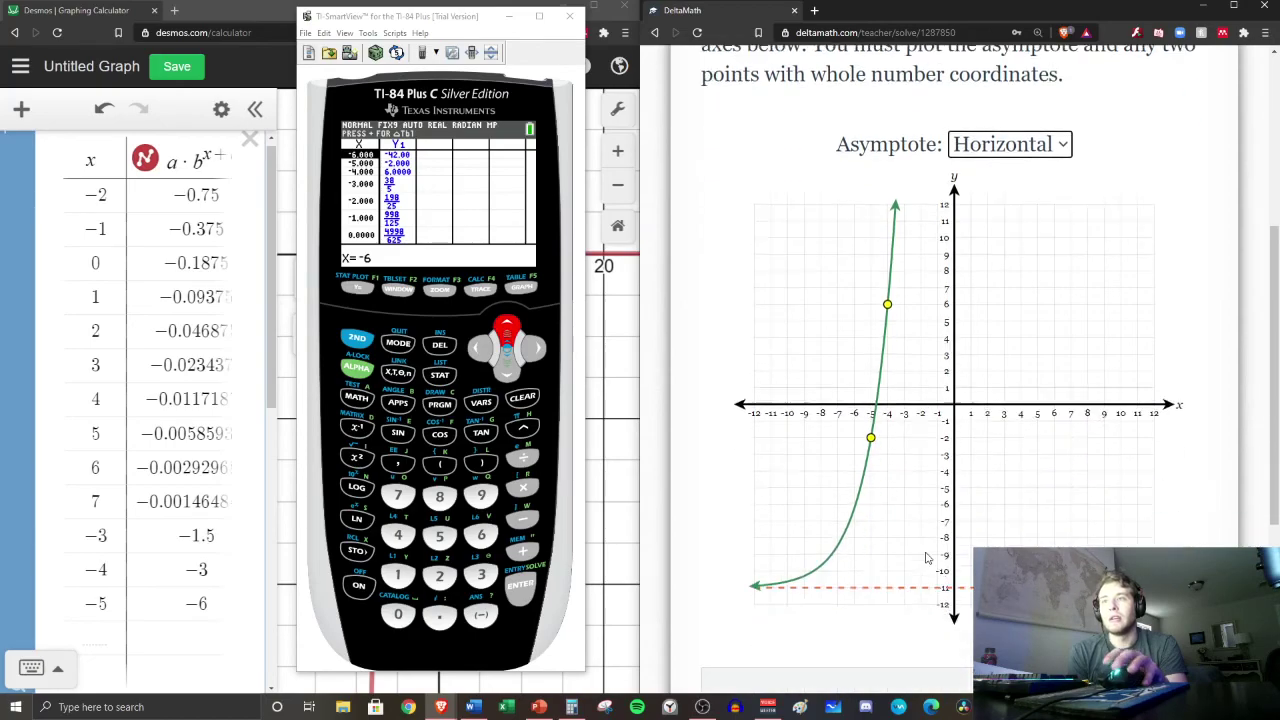
Check the TI-84 graph and the function's +8 constant, and move the dashed horizontal asymptote in DeltaMath to y = 8.
{"action": "left_click", "coordinate": [519, 289]}
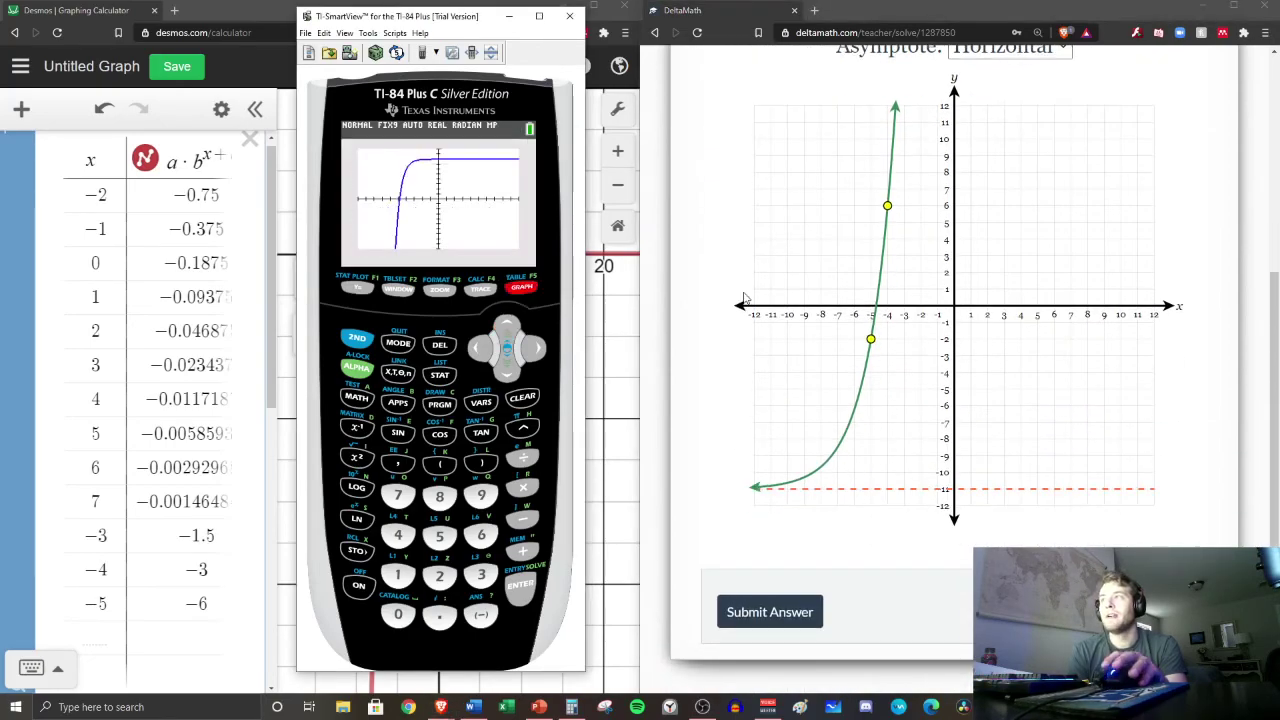
{"action": "scroll", "coordinate": [1048, 360], "scroll_direction": "up", "scroll_amount": 3}
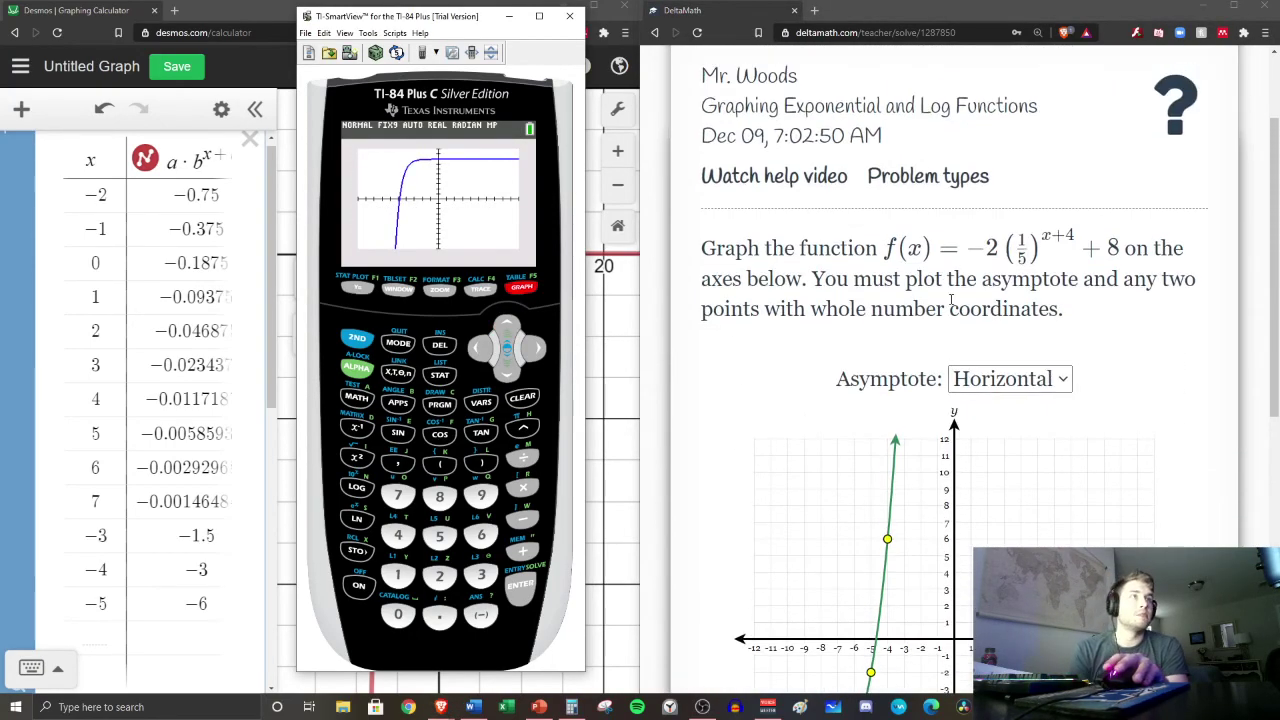
{"action": "left_click_drag", "start_coordinate": [1091, 248], "coordinate": [1118, 248]}
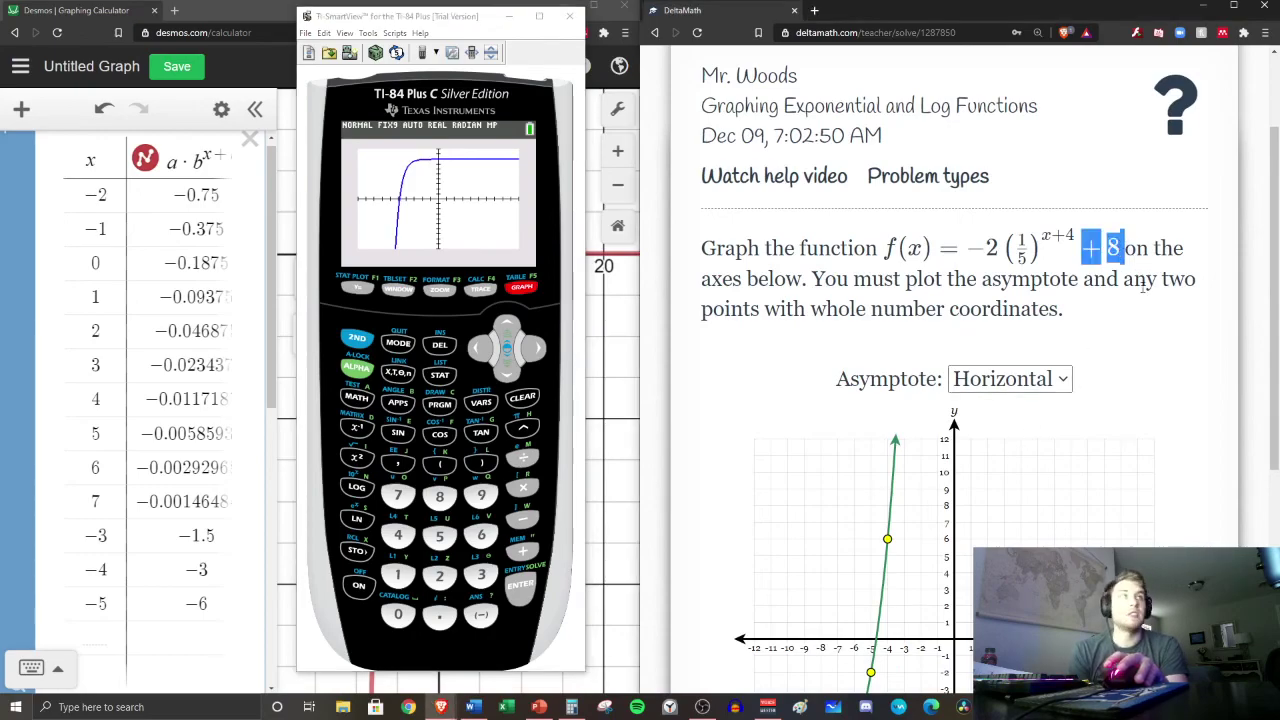
{"action": "scroll", "coordinate": [1000, 450], "scroll_direction": "down", "scroll_amount": 4}
{"action": "scroll", "coordinate": [1043, 533], "scroll_direction": "up", "scroll_amount": 1}
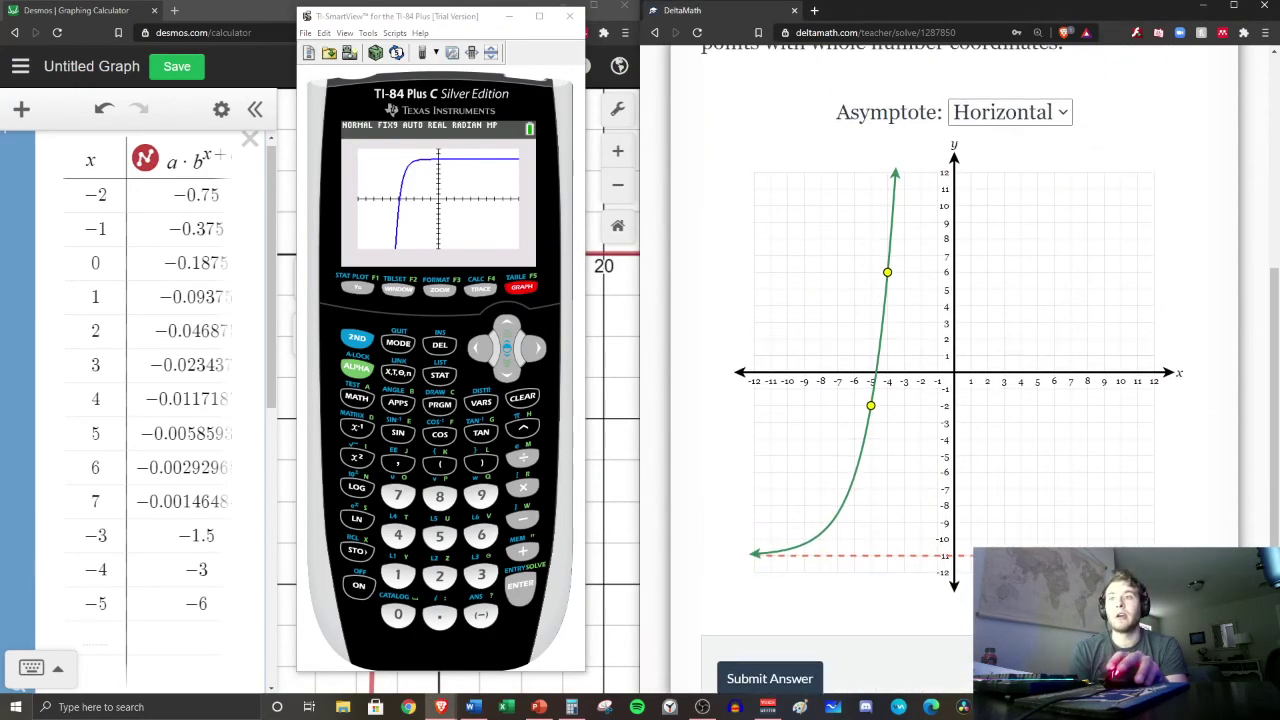
{"action": "left_click_drag", "start_coordinate": [1000, 553], "coordinate": [997, 246]}
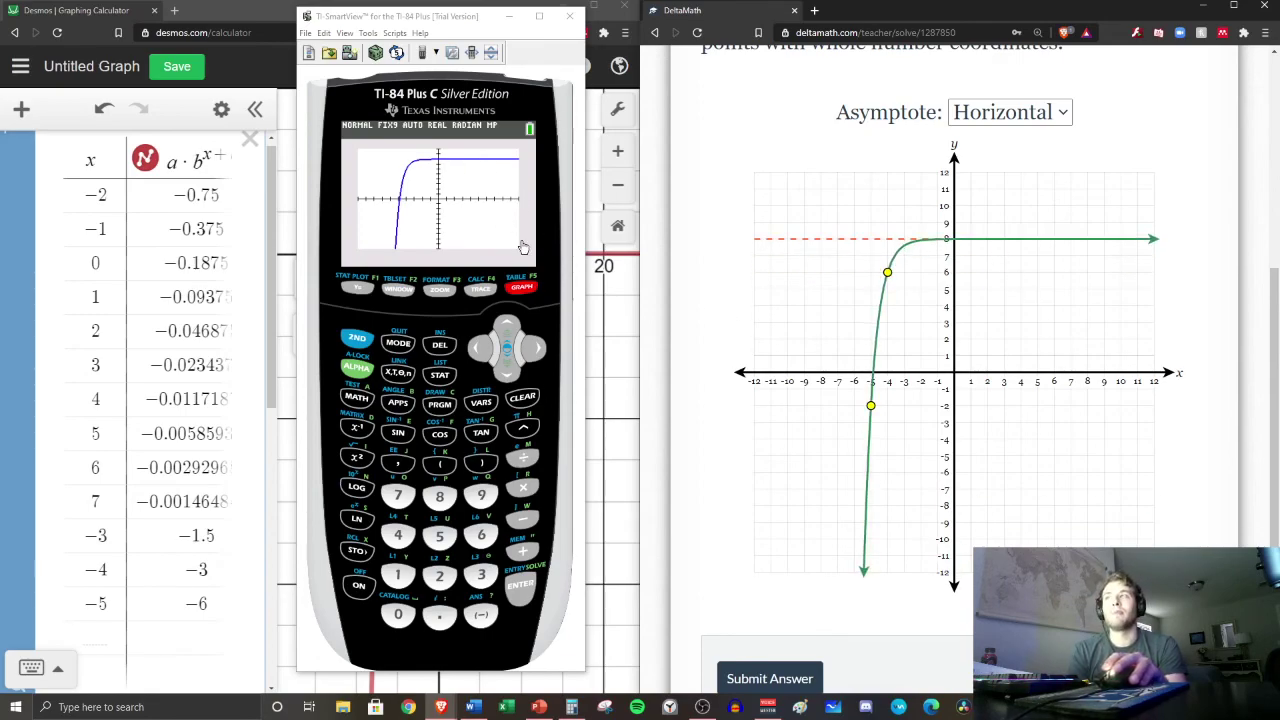
Submit the completed DeltaMath graph and confirm the submission.
{"action": "scroll", "coordinate": [885, 297], "scroll_direction": "down", "scroll_amount": 1}
{"action": "left_click", "coordinate": [800, 606]}
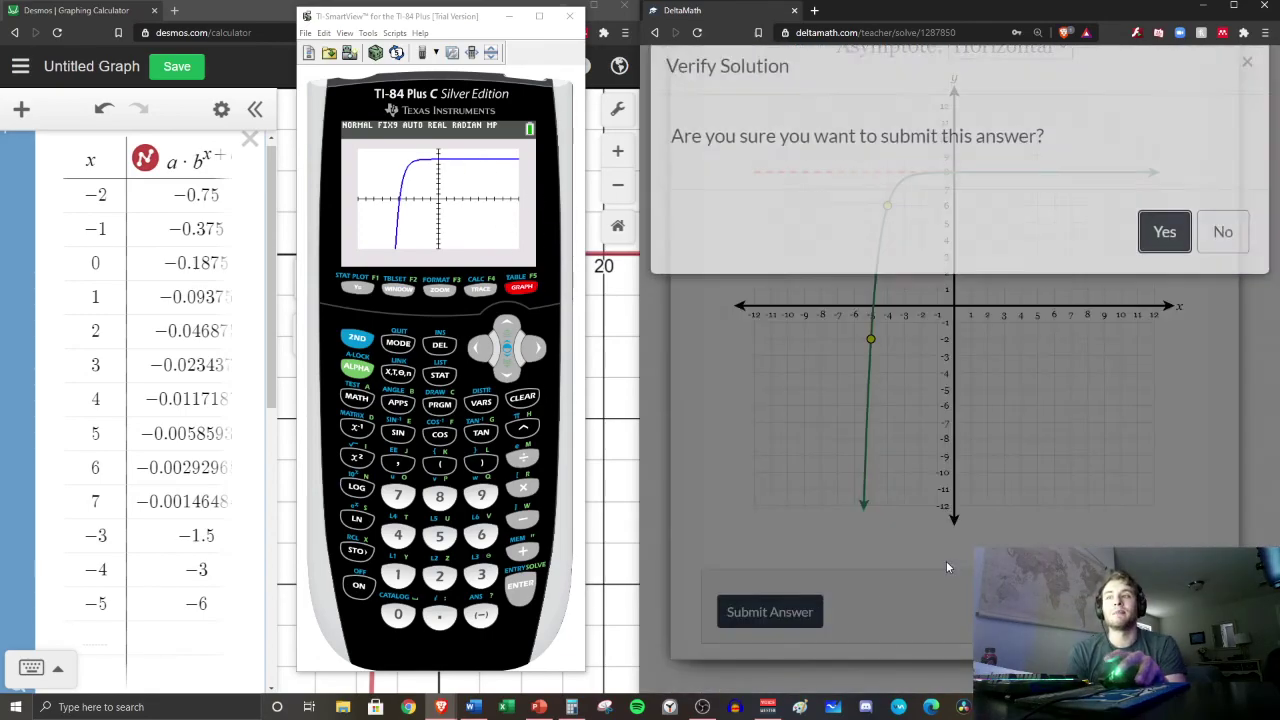
{"action": "left_click", "coordinate": [1160, 248]}
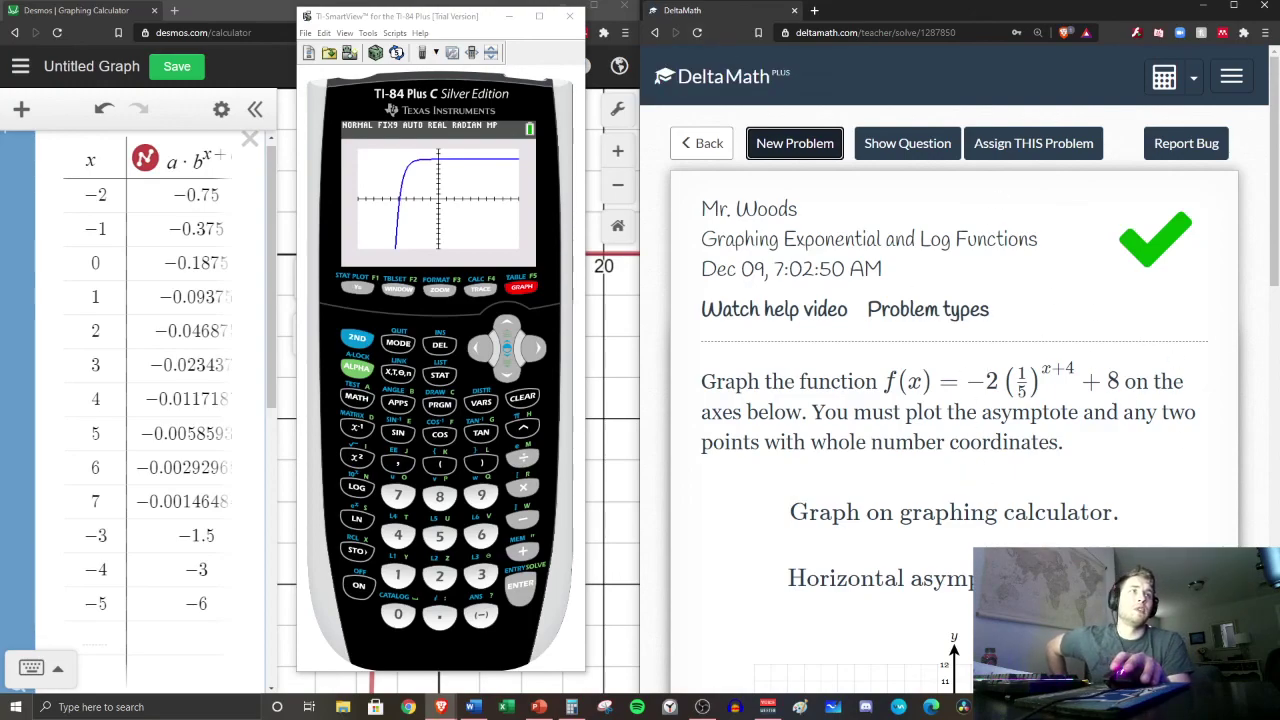
{"action": "left_click", "coordinate": [1235, 707]}
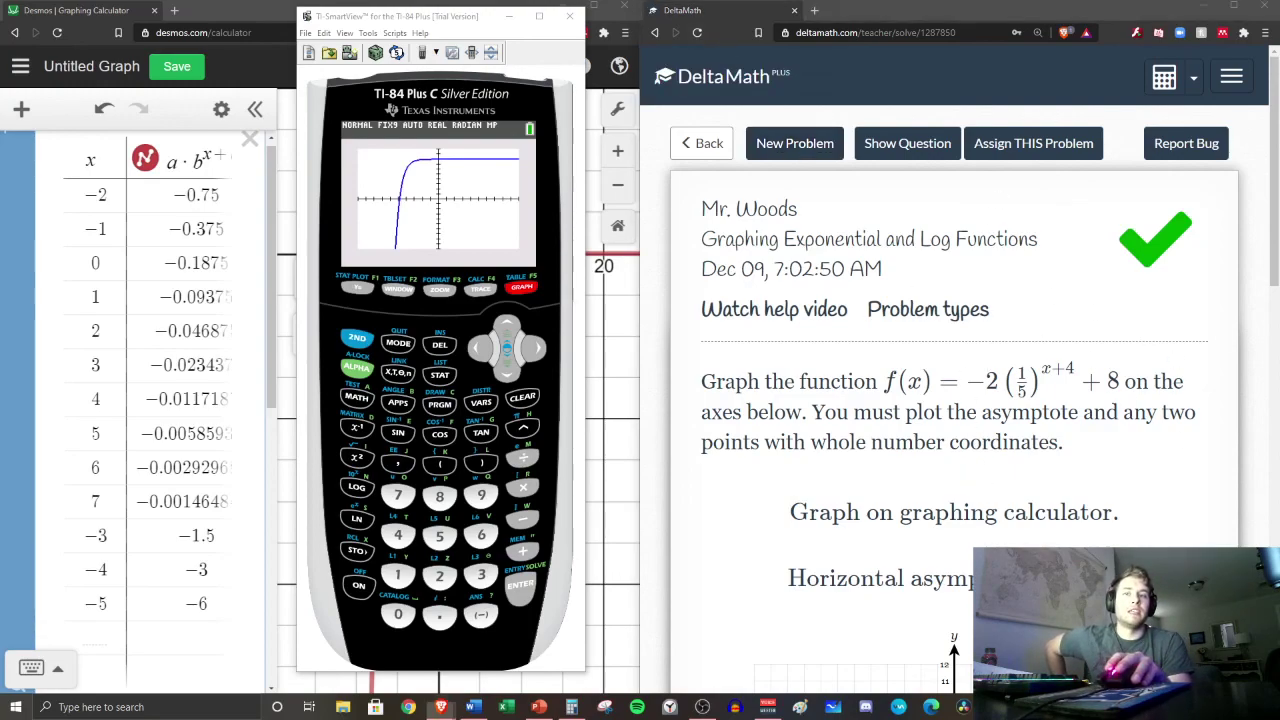